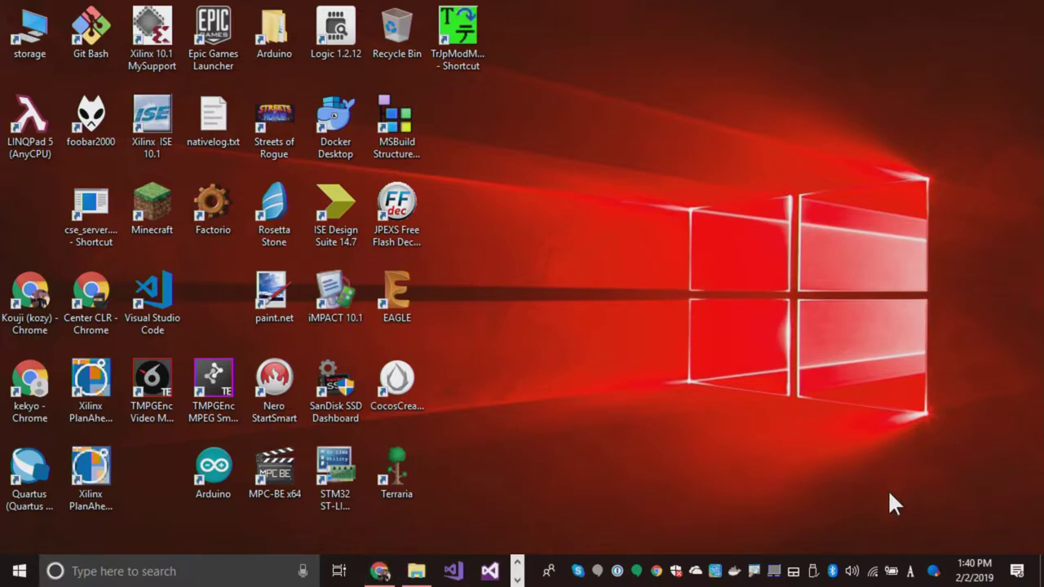
click(871, 572)
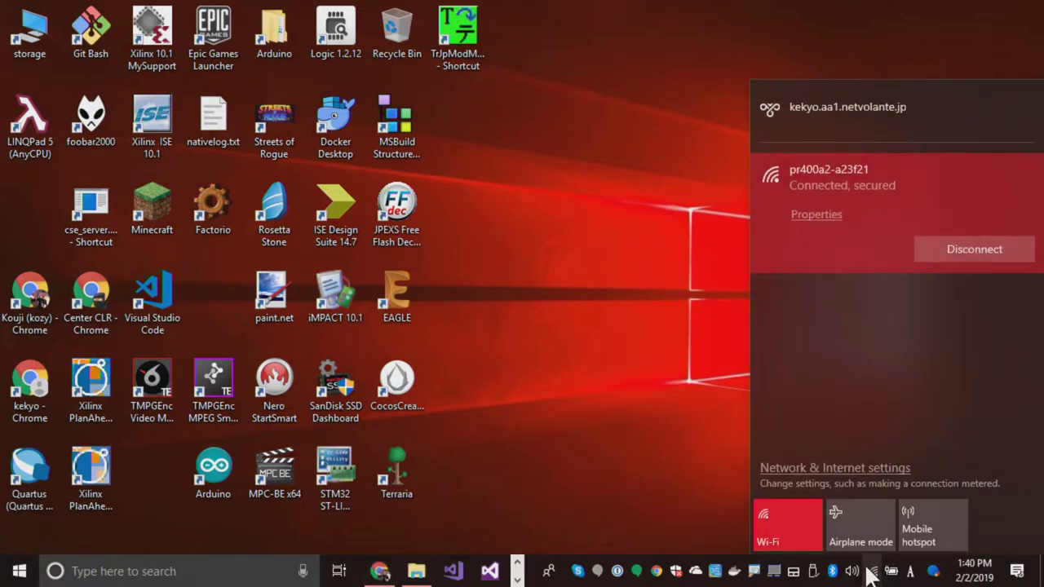
scroll(896, 405, down, 1)
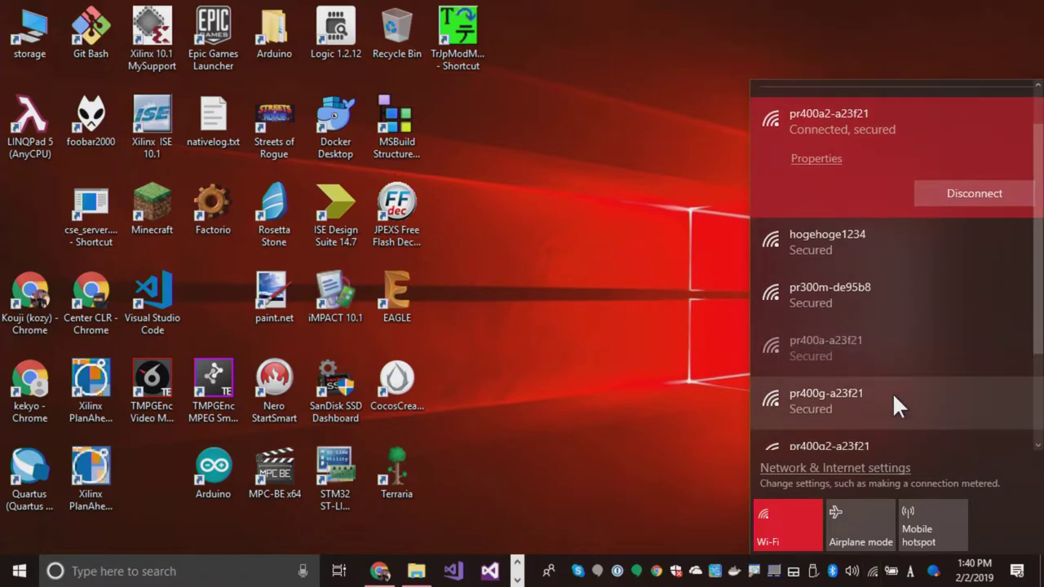
scroll(894, 398, down, 2)
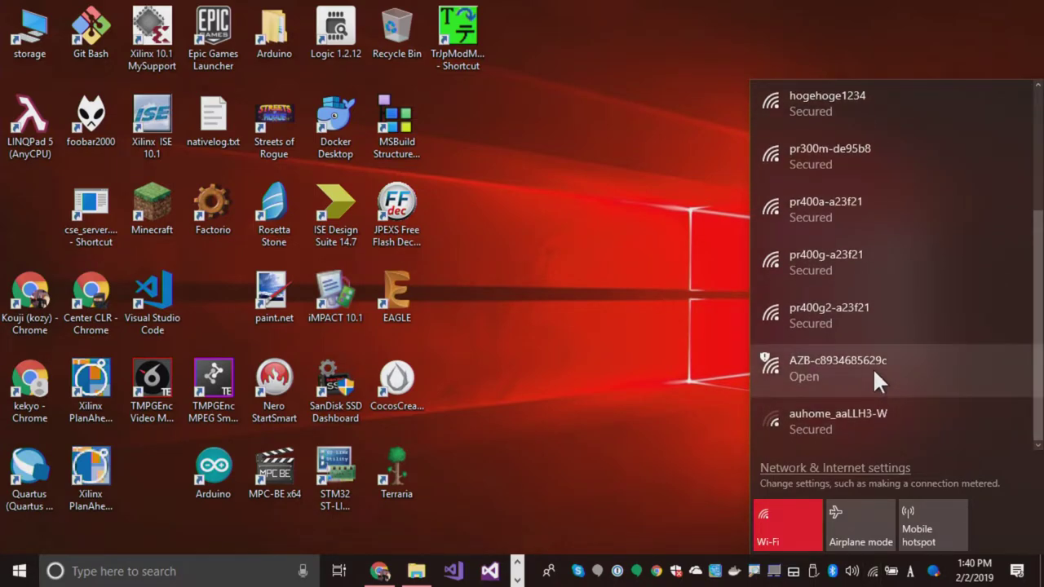
click(819, 365)
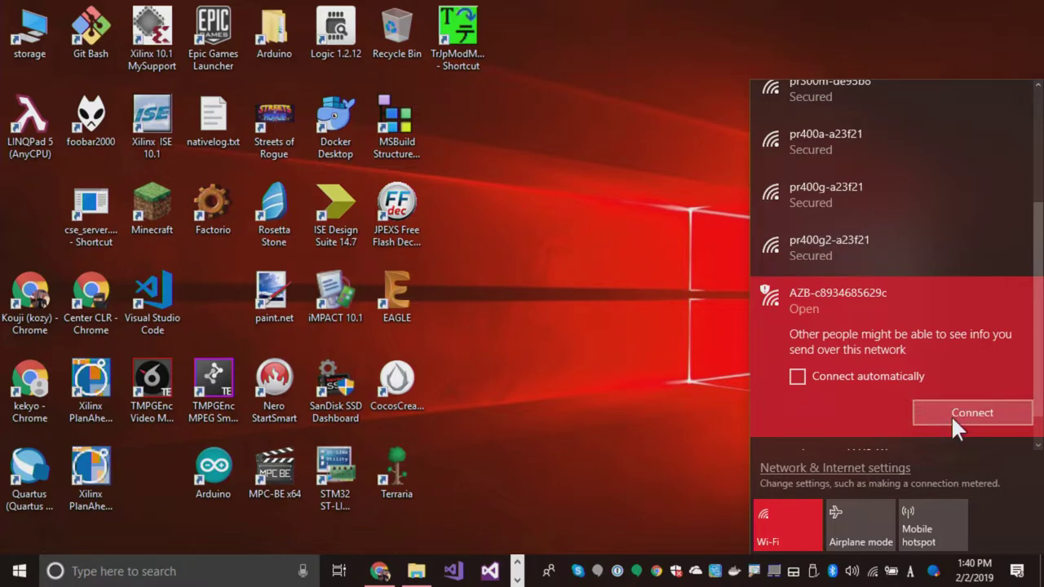
click(950, 415)
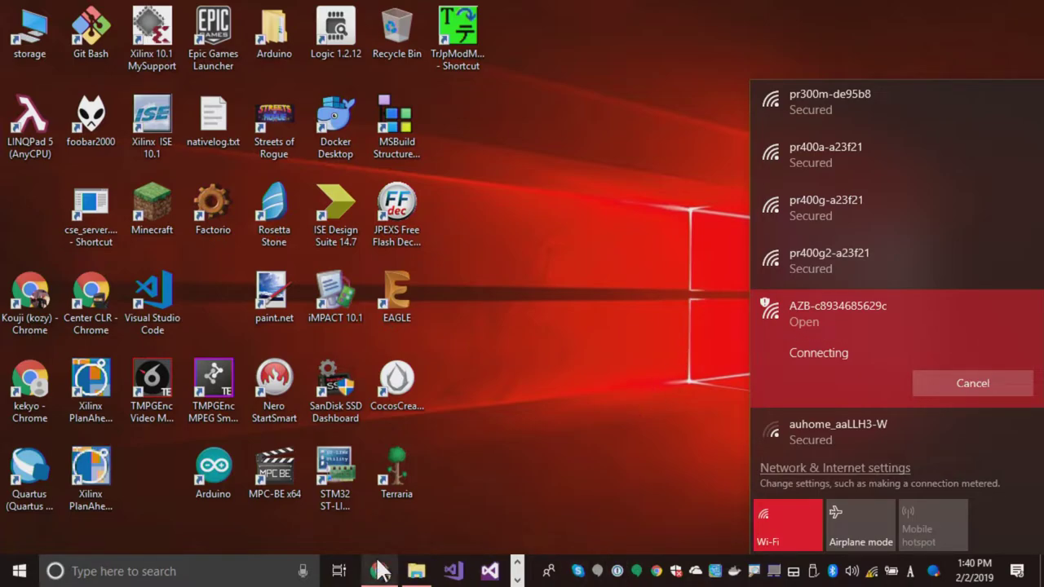
click(380, 570)
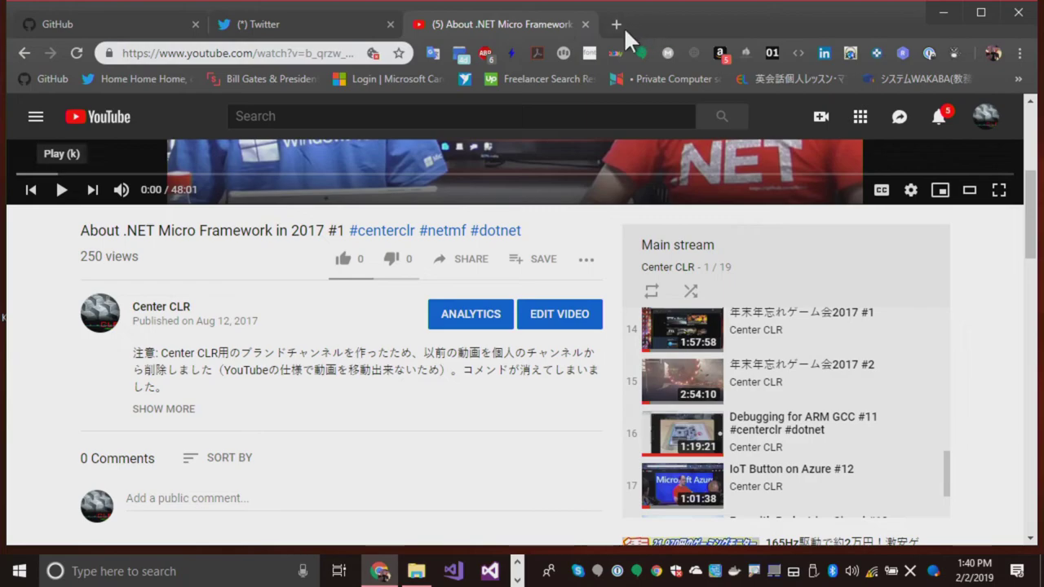
Load 192.168.0.1 in a new tab and go to the device's Wi-Fi settings page.
click(618, 25)
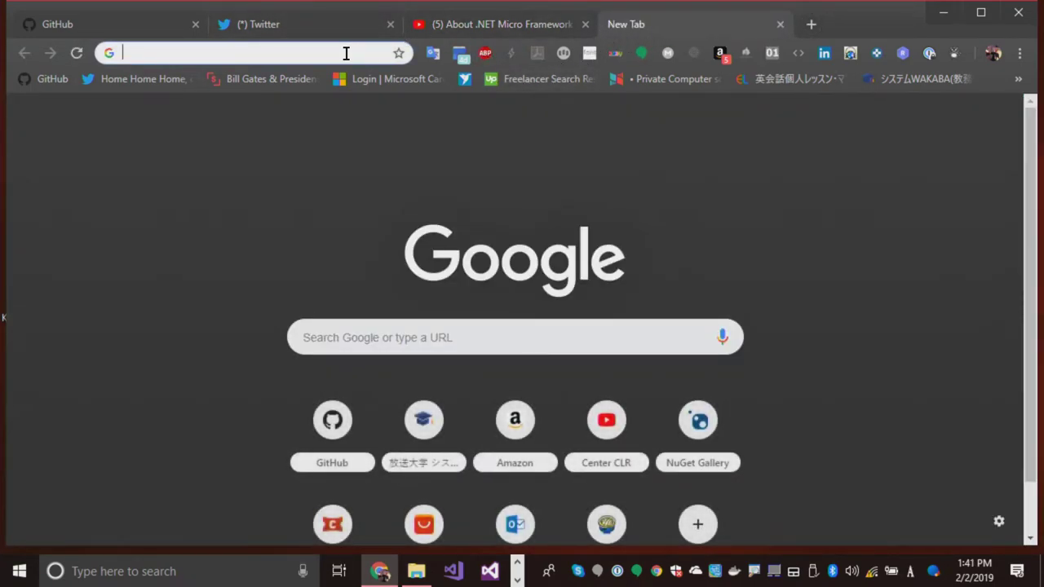
text(192)
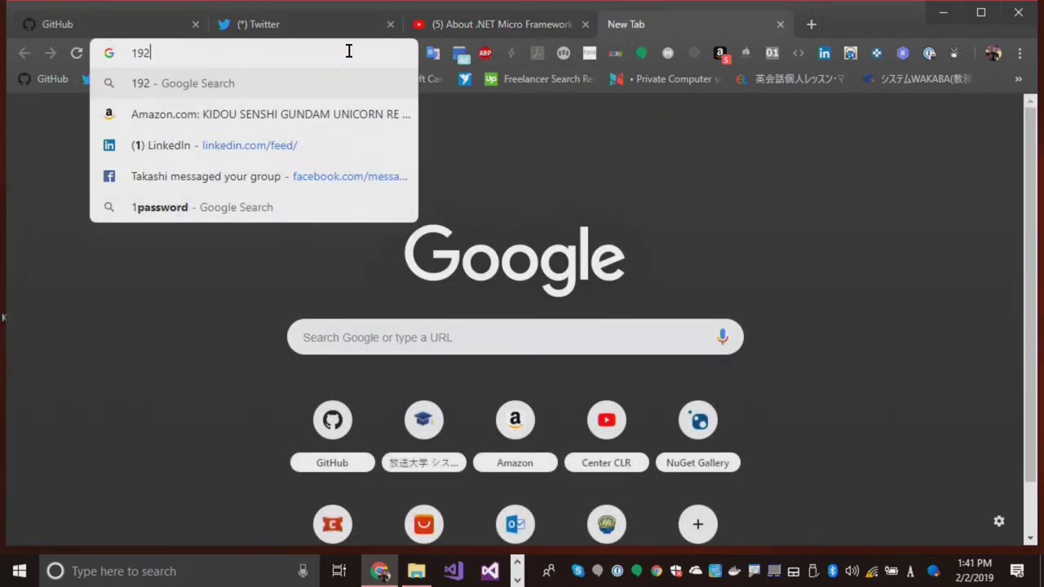
text(.168.0.)
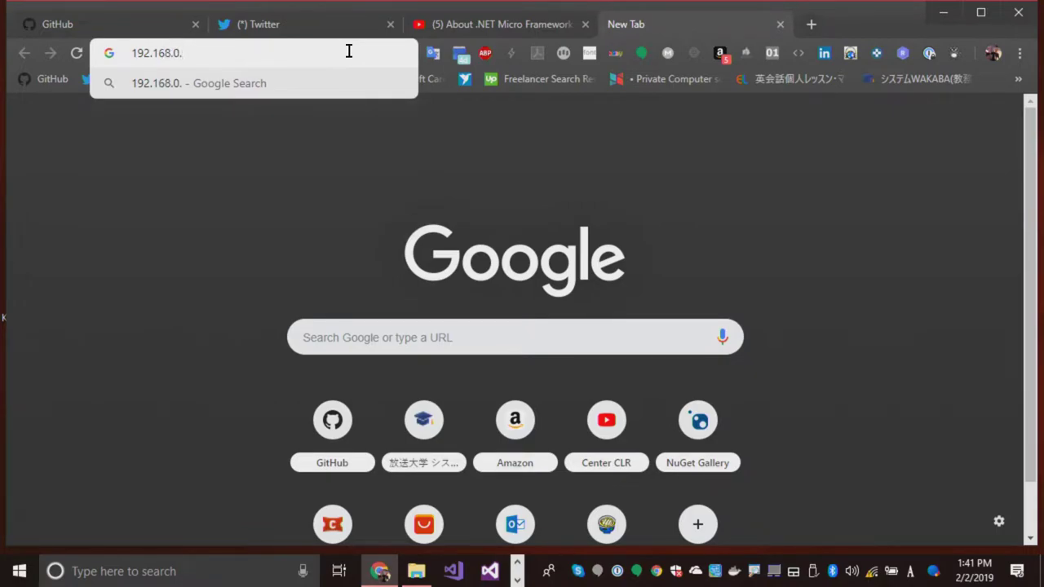
text(1)
key(Return)
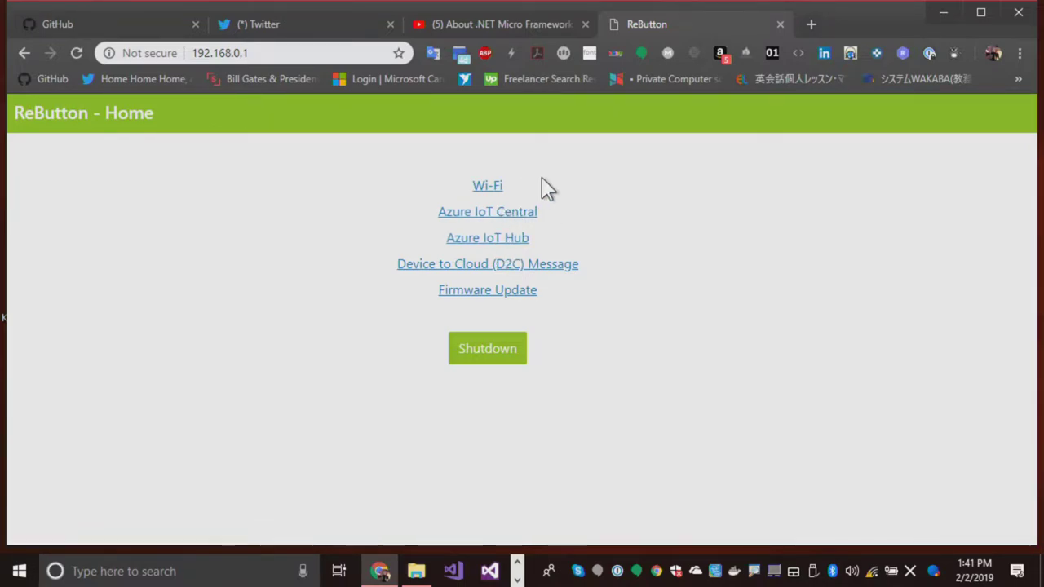
click(496, 186)
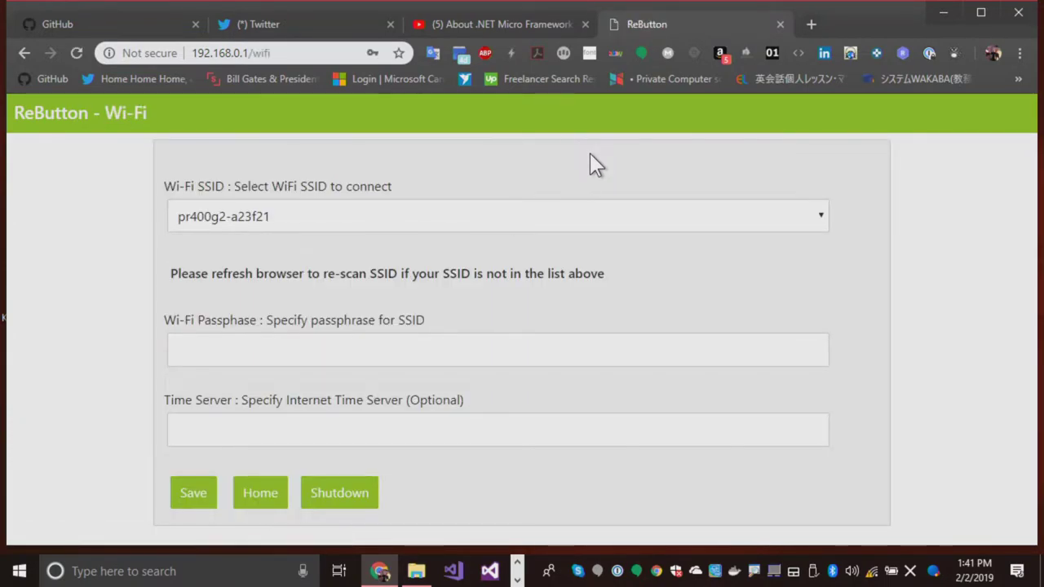
Select hogehoge1234 as the SSID, enter the Wi-Fi passphrase, and save the settings.
click(822, 221)
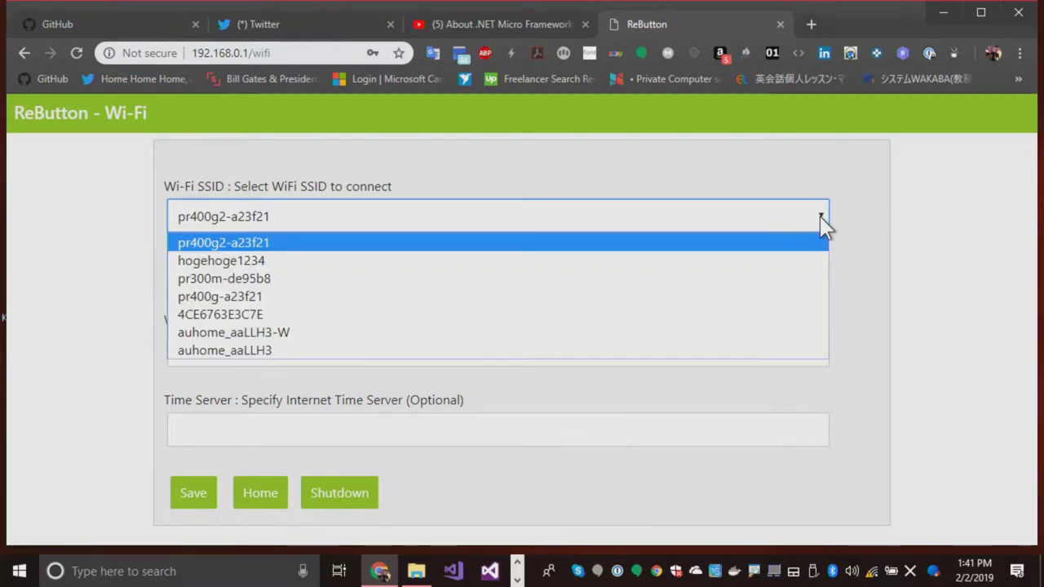
click(222, 263)
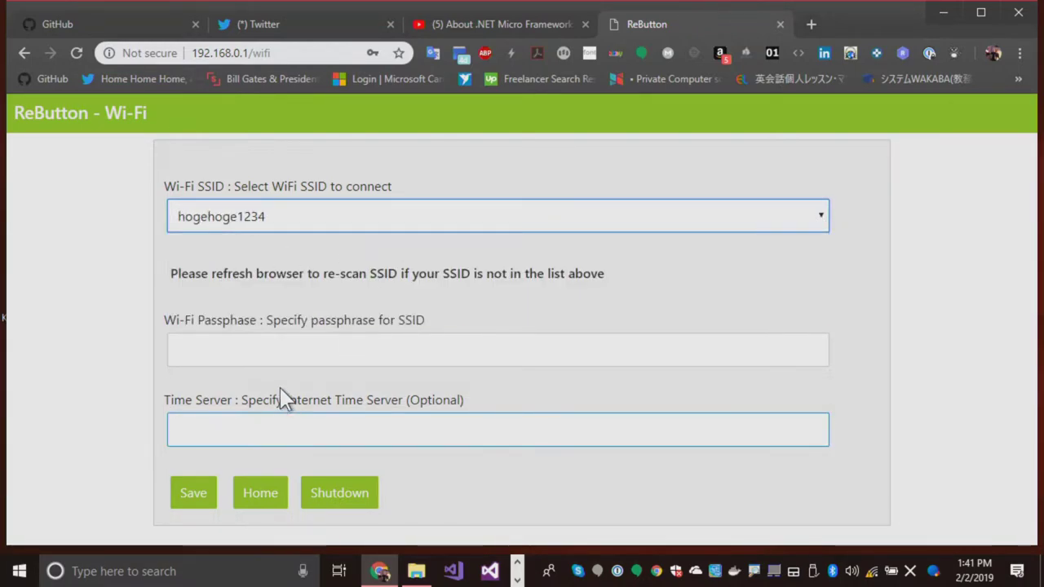
click(340, 353)
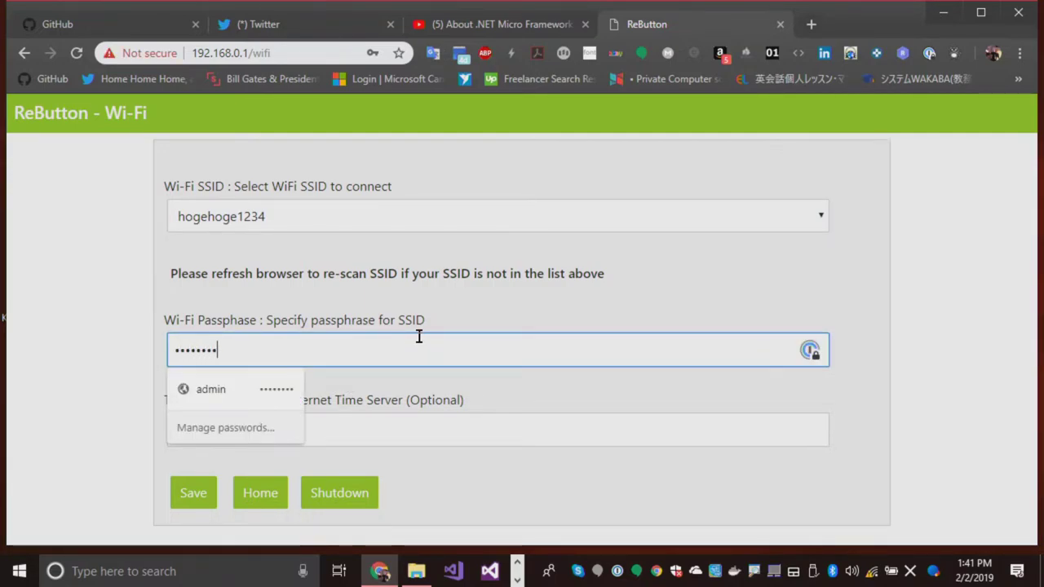
text(•)
click(563, 420)
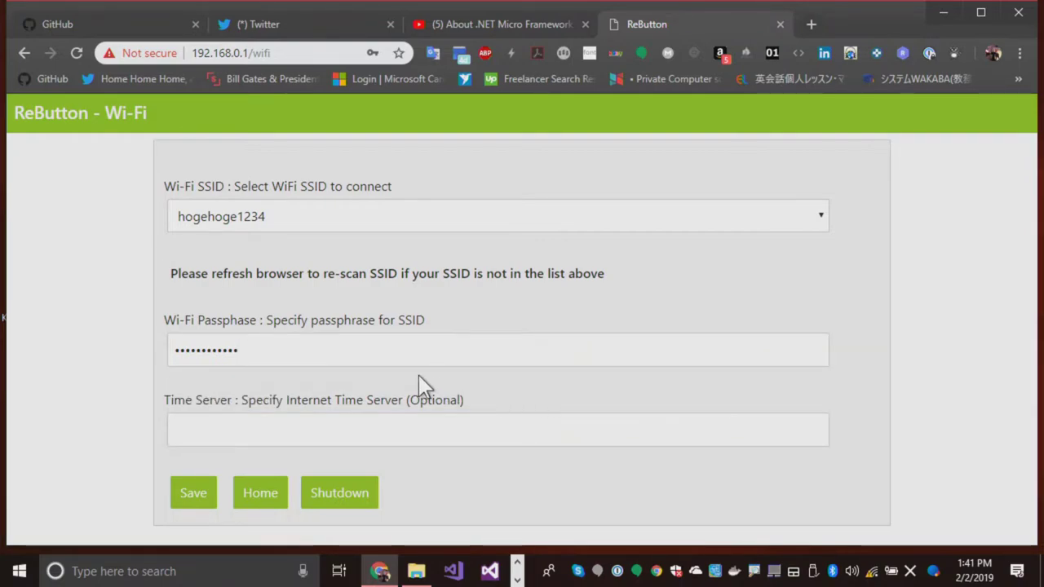
click(202, 494)
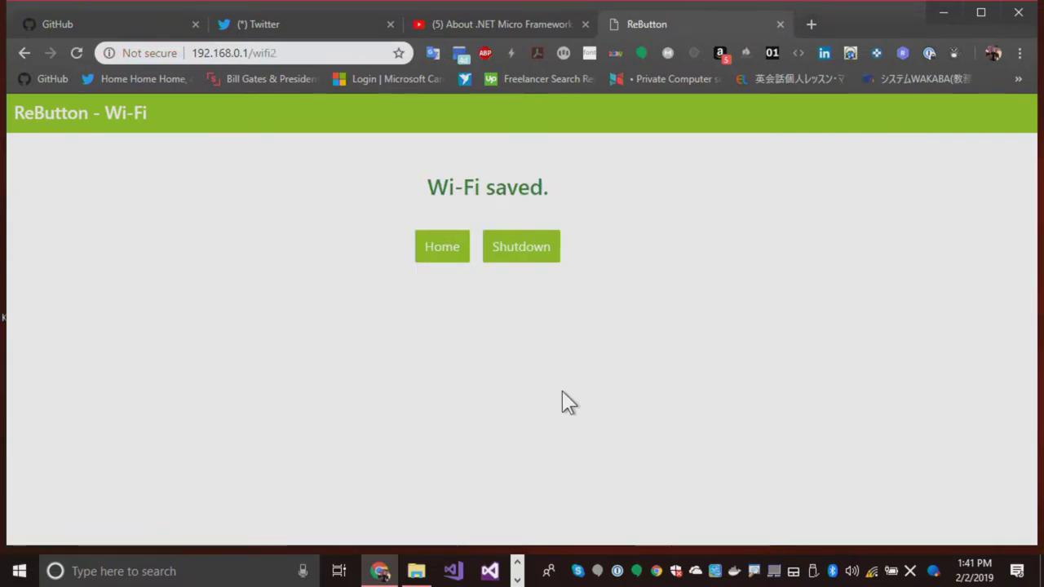
click(442, 254)
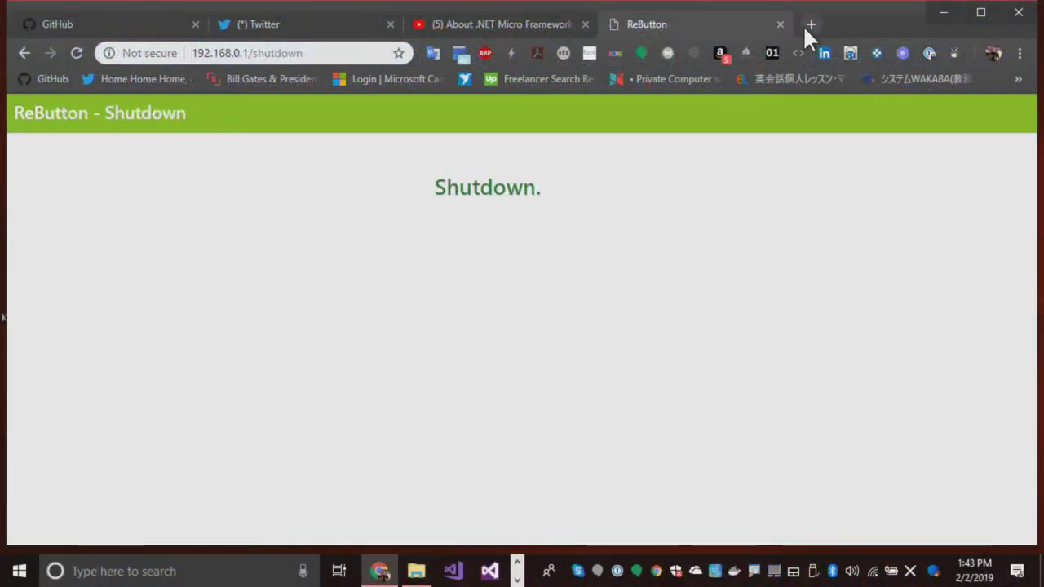
Search Google for 'azure iot central' in a new tab and open the IoT Central – Microsoft Azure result.
click(809, 25)
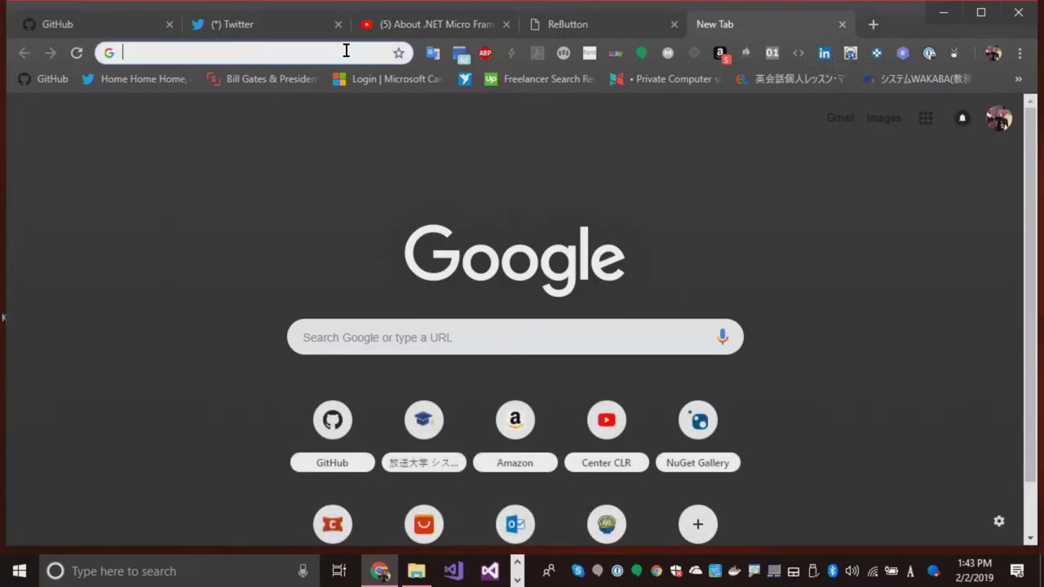
text(az)
key(BackSpace)
text(zu)
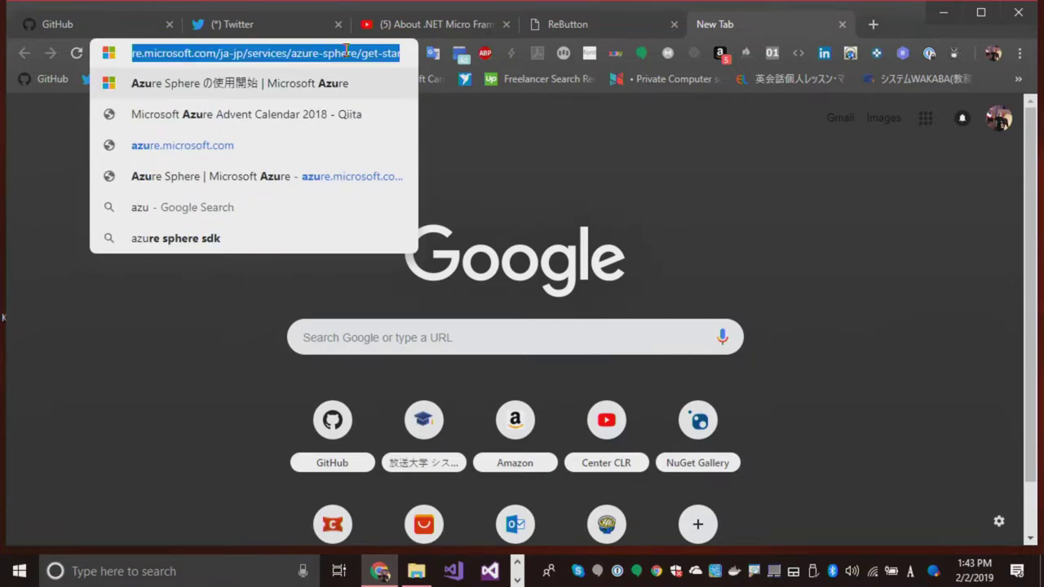
text(re iot )
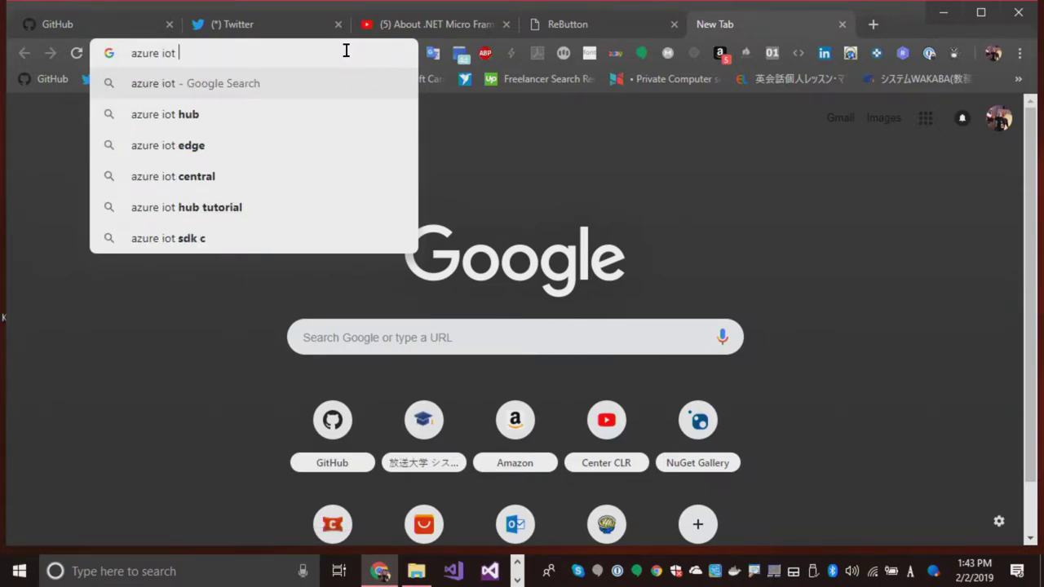
text(central)
key(Return)
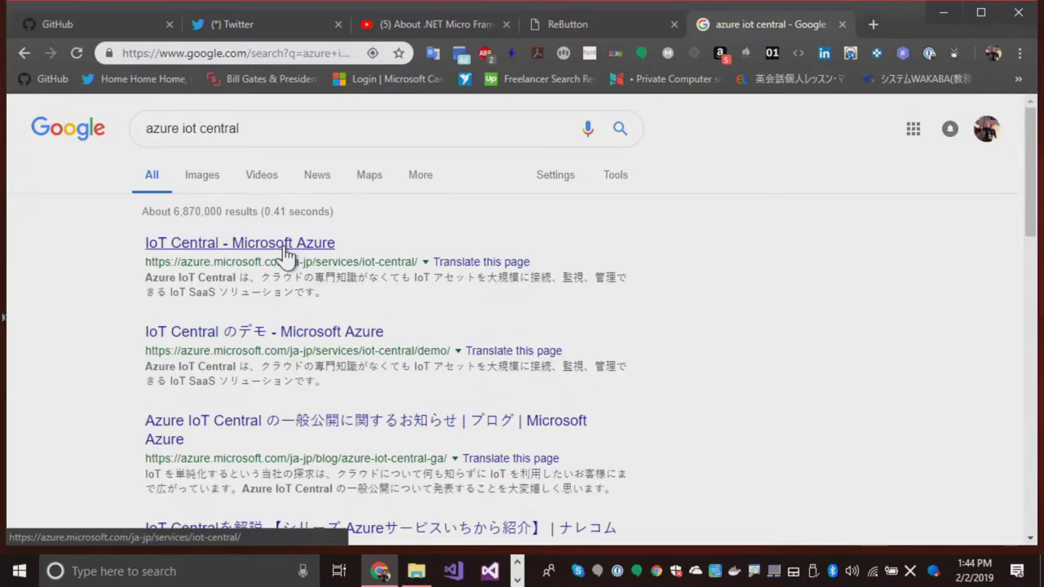
click(284, 254)
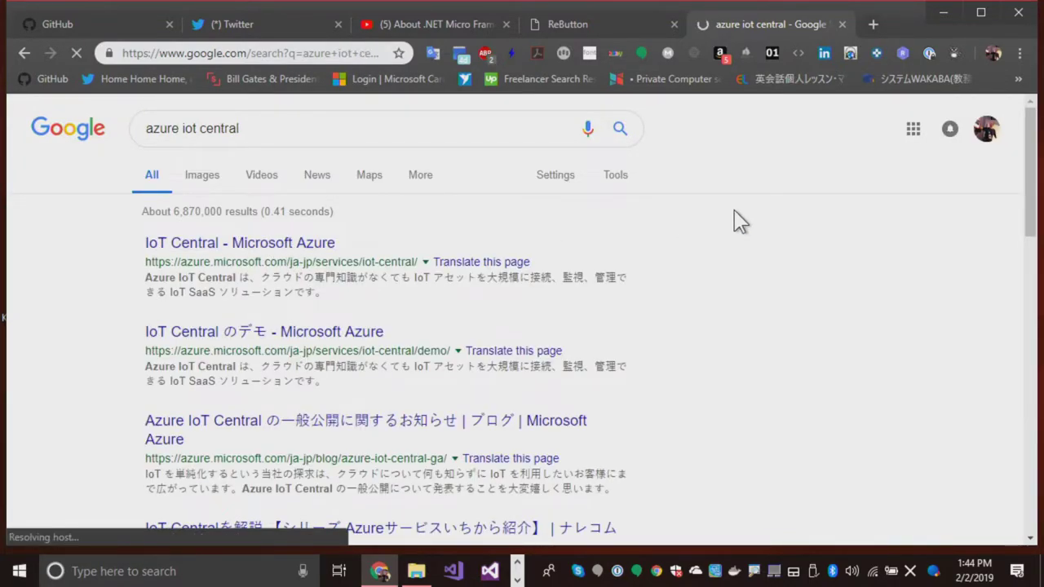
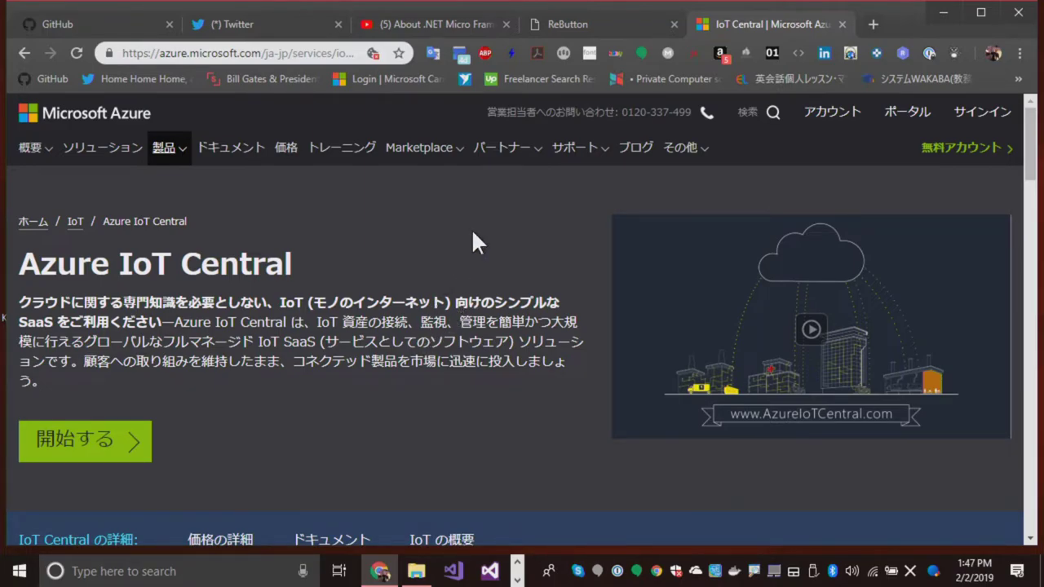
Sign in from the Azure IoT Central product page, then select the page address.
click(972, 112)
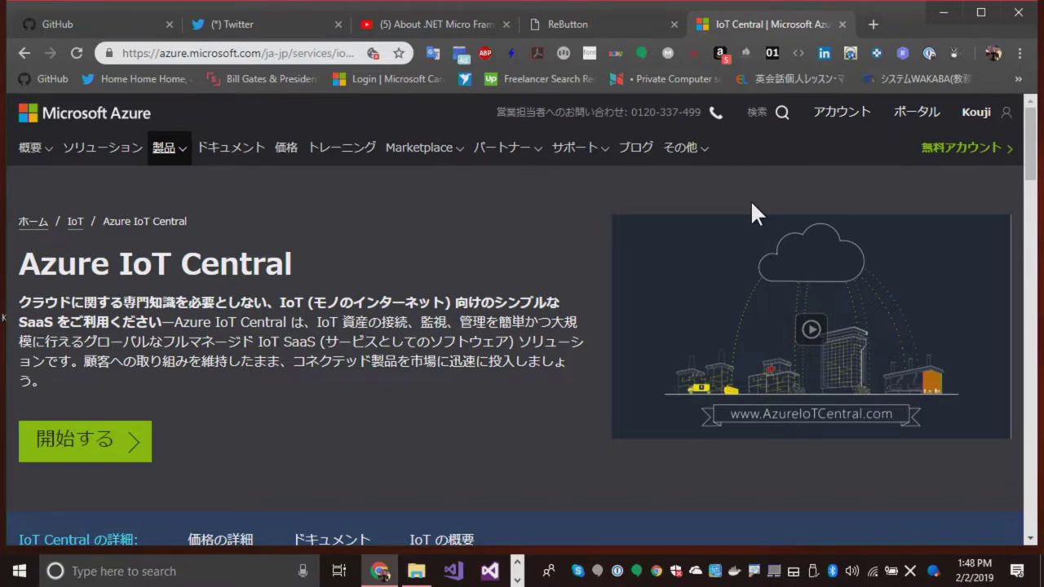
click(333, 53)
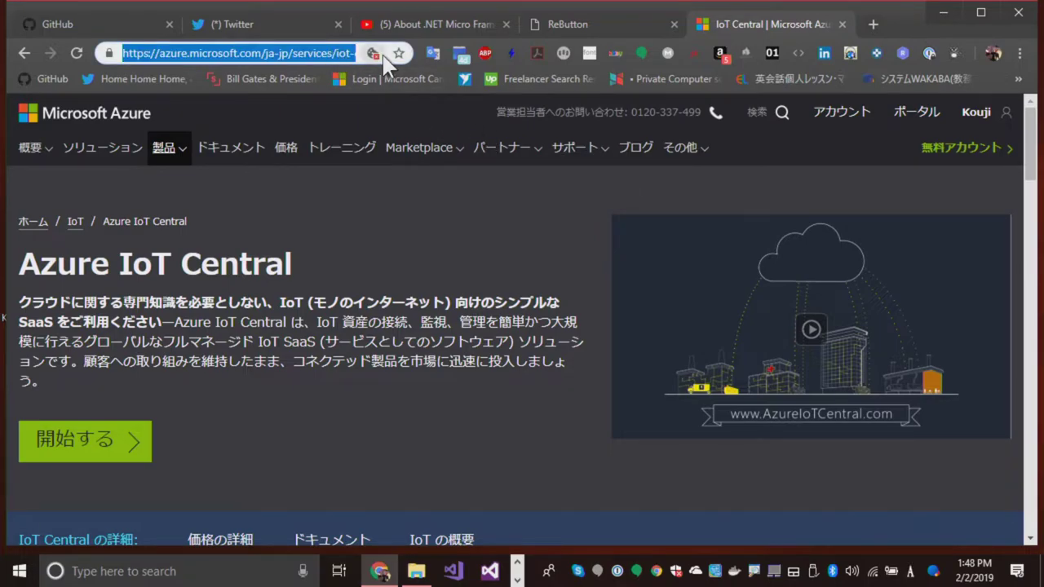
Go to apps.azureiotcentral.com in a new Chrome tab.
click(867, 24)
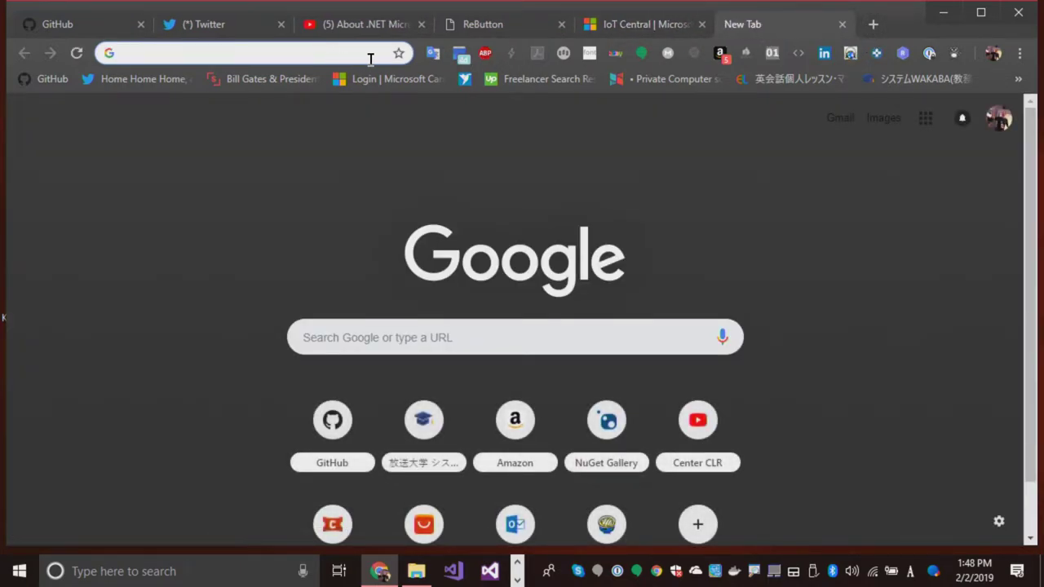
text(apps.)
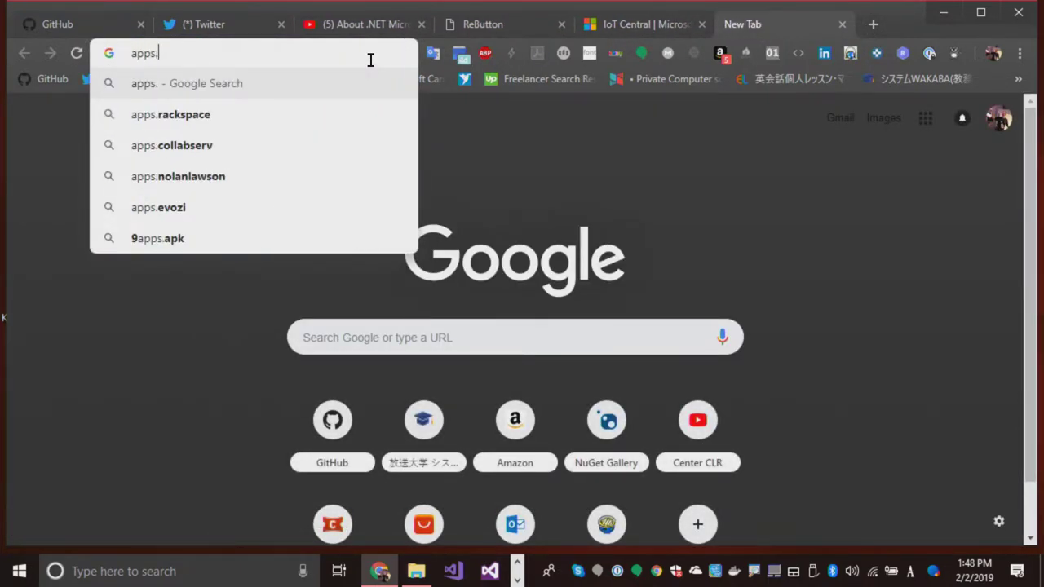
text(azure)
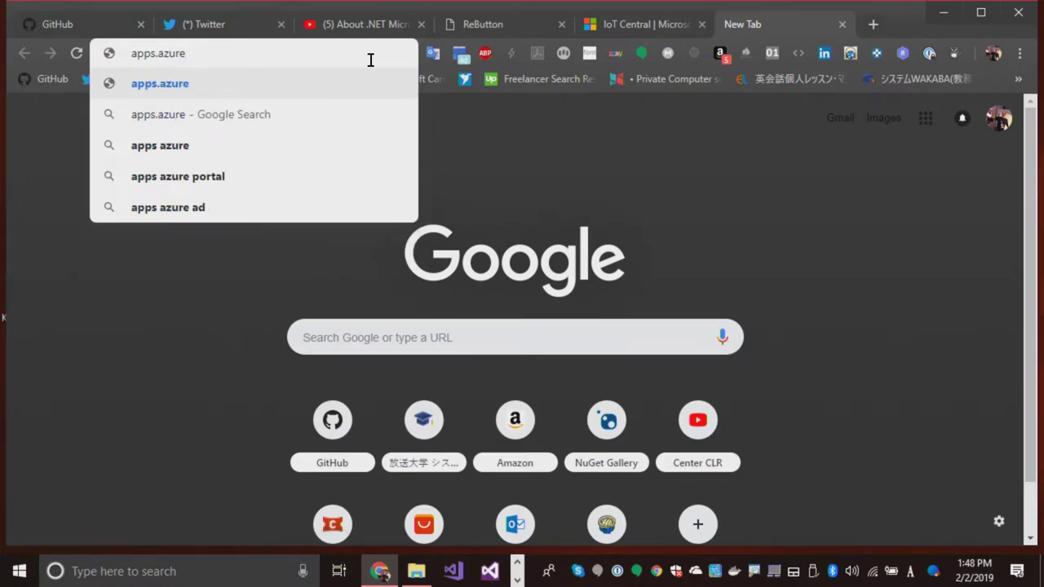
text(iotcen)
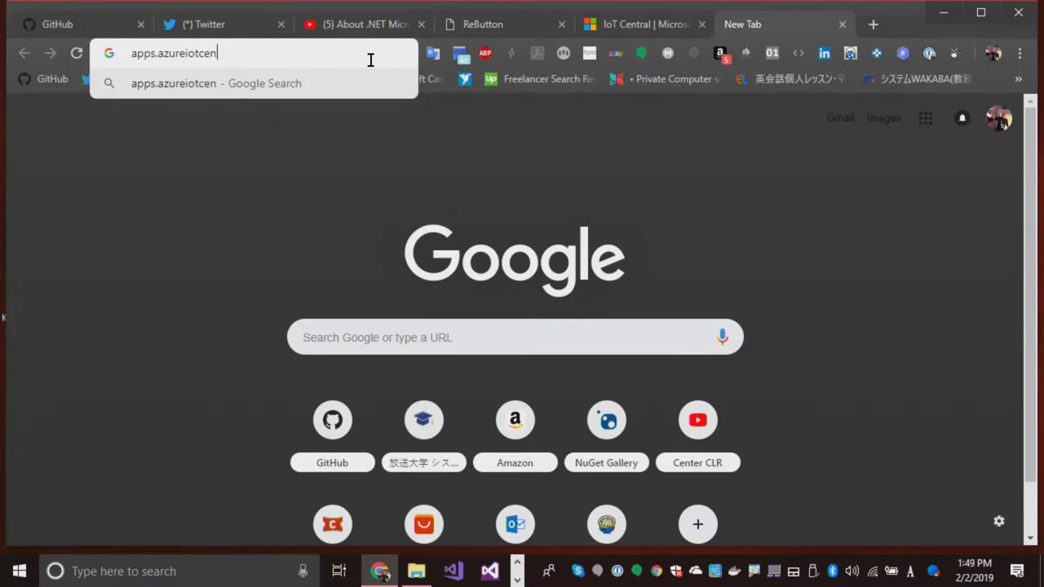
text(tral.com)
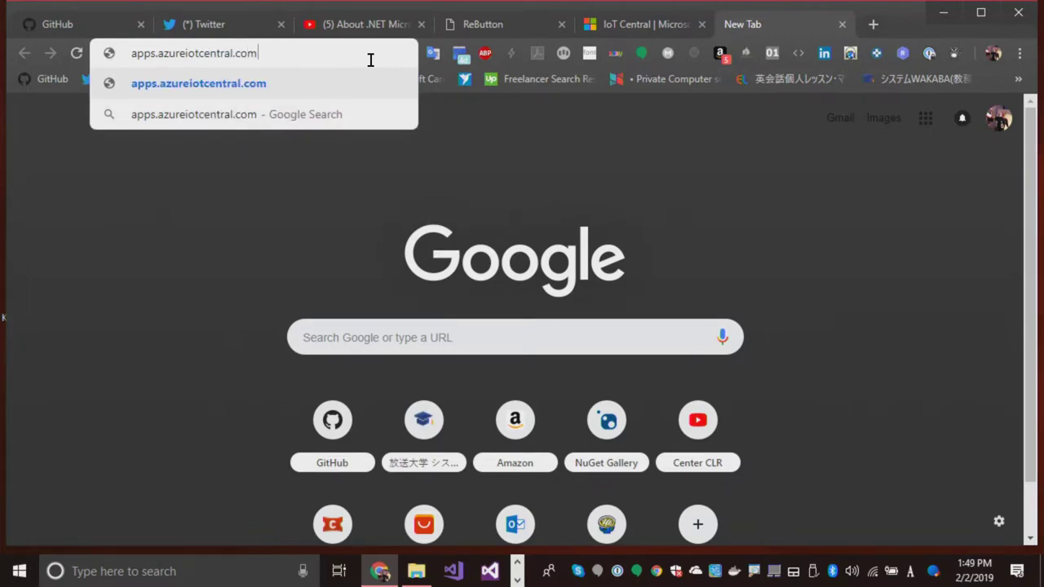
key(Return)
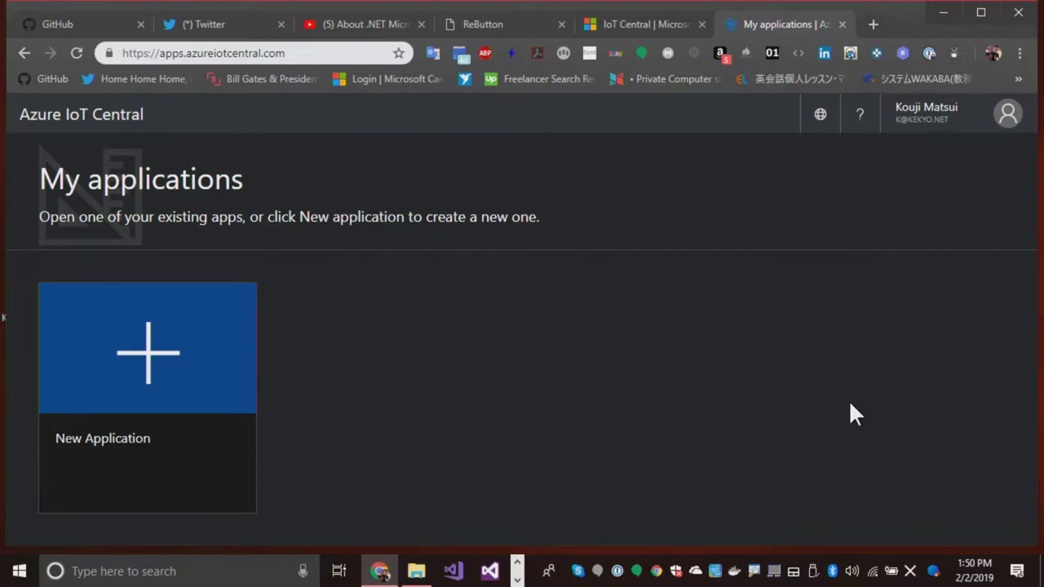
Start a new application from the New Application tile.
click(142, 363)
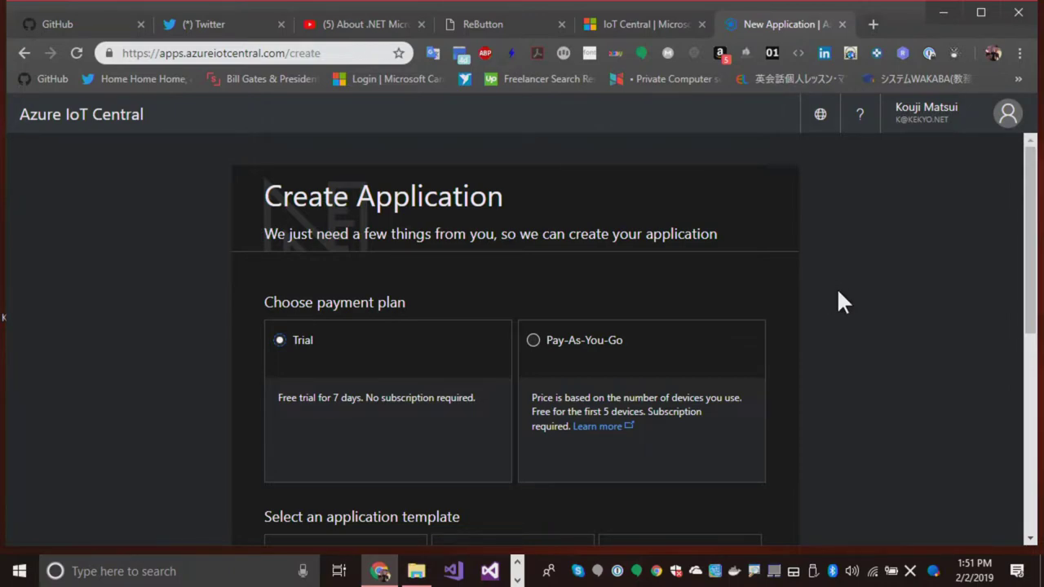
Change the IoT Central display language to 日本語.
click(822, 116)
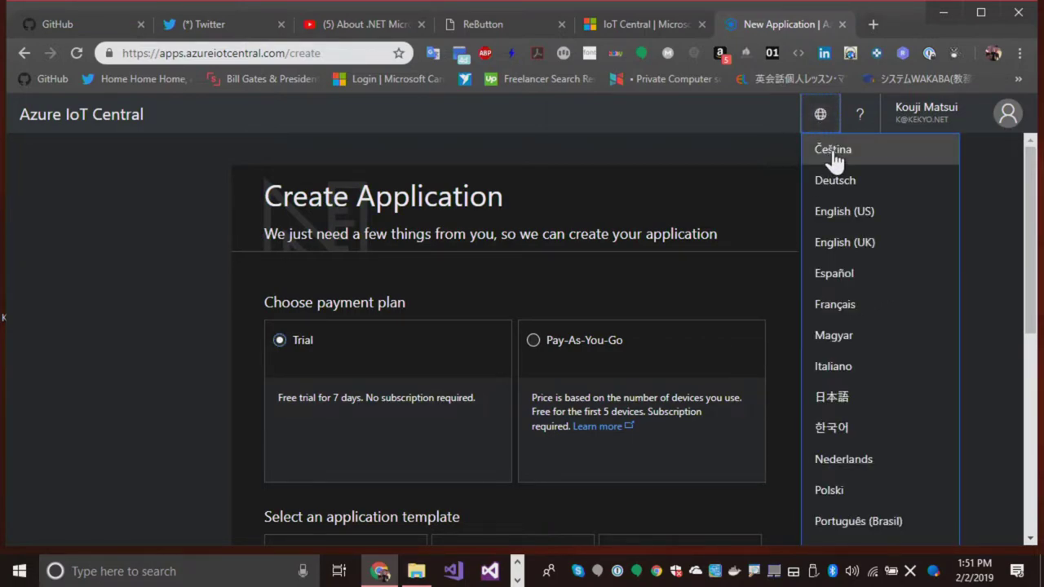
click(897, 396)
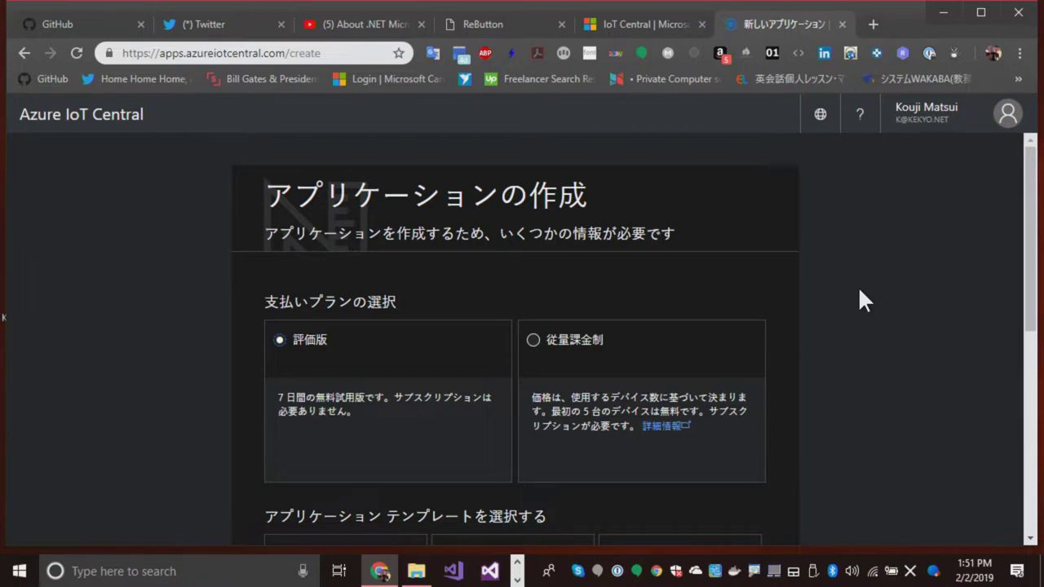
Choose the blank カスタム アプリケーション template for the new application.
scroll(859, 290, down, 1)
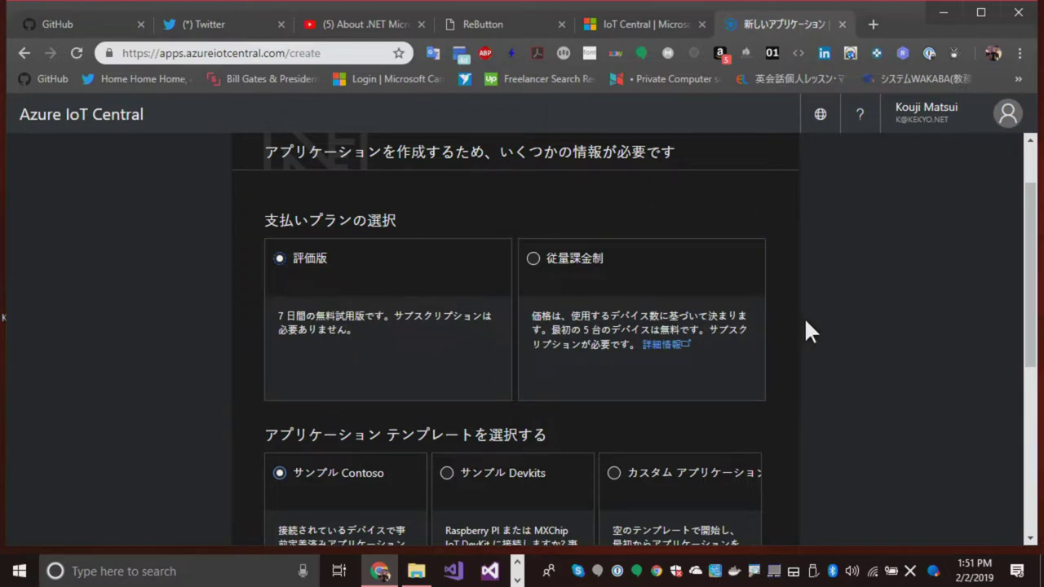
scroll(809, 331, down, 1)
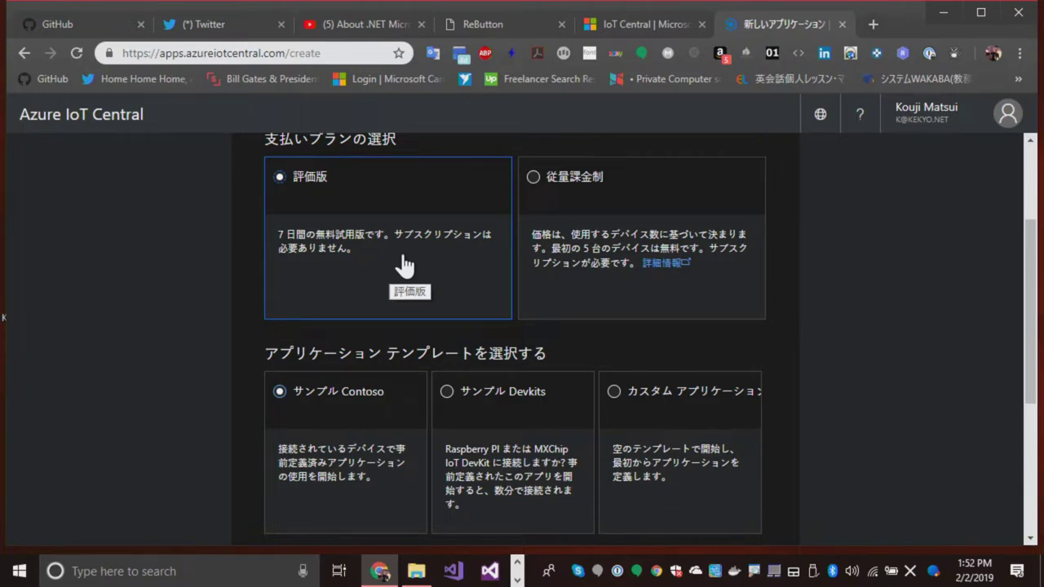
scroll(461, 226, down, 2)
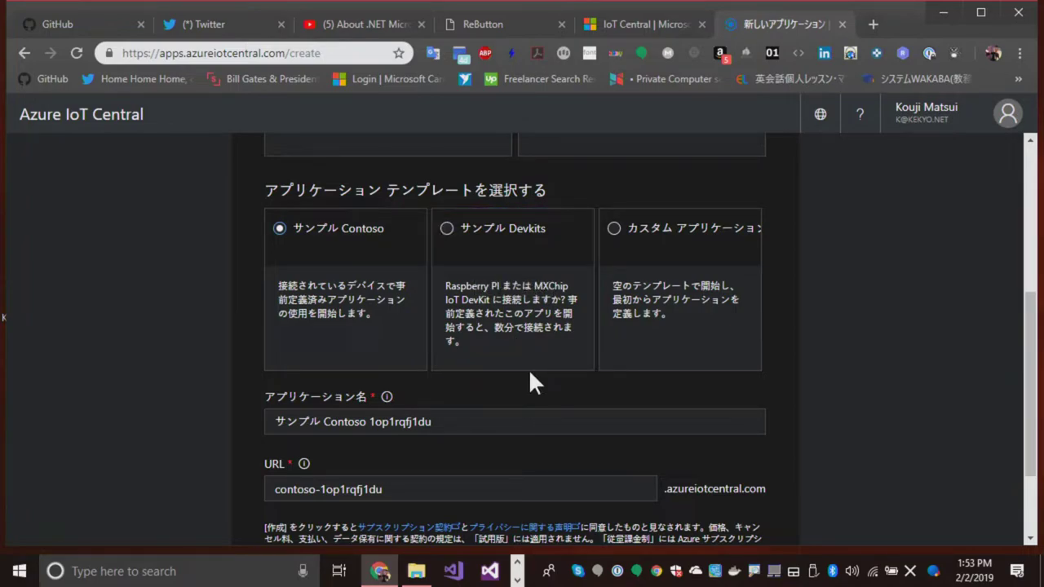
click(728, 316)
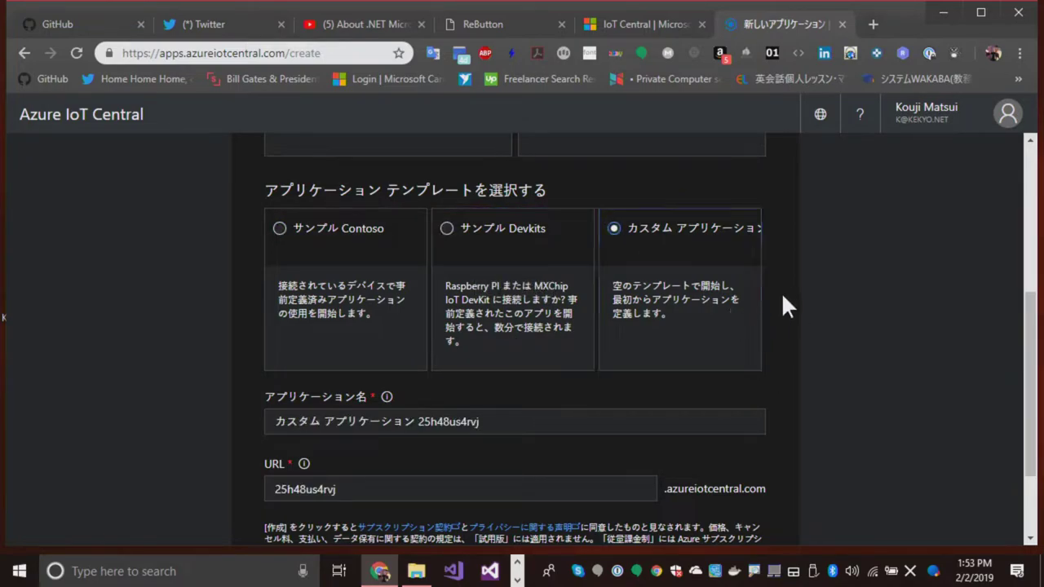
Replace the generated application name with koujiapp and create the application.
scroll(785, 292, down, 1)
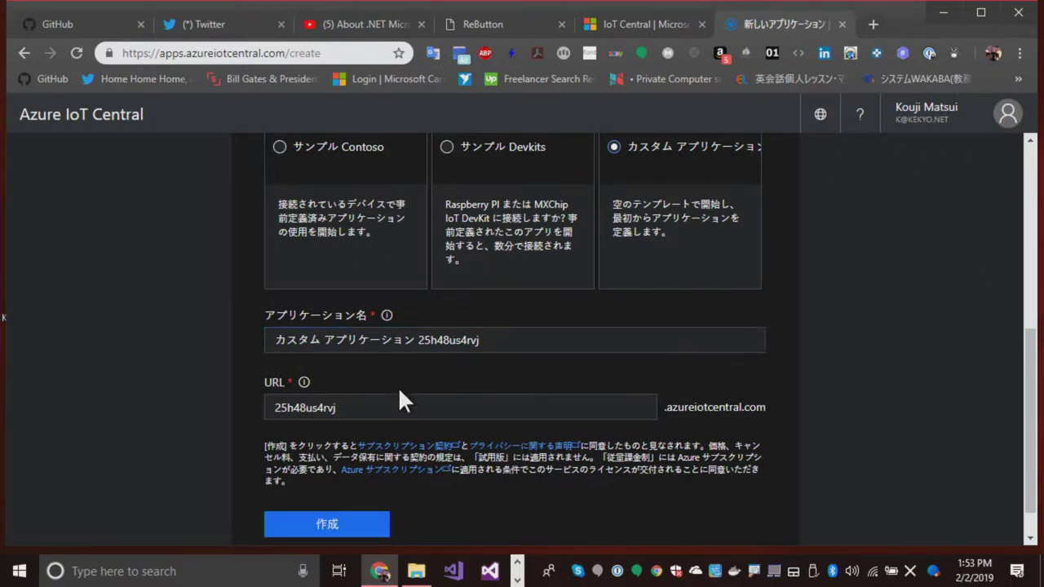
drag(489, 340, 4, 319)
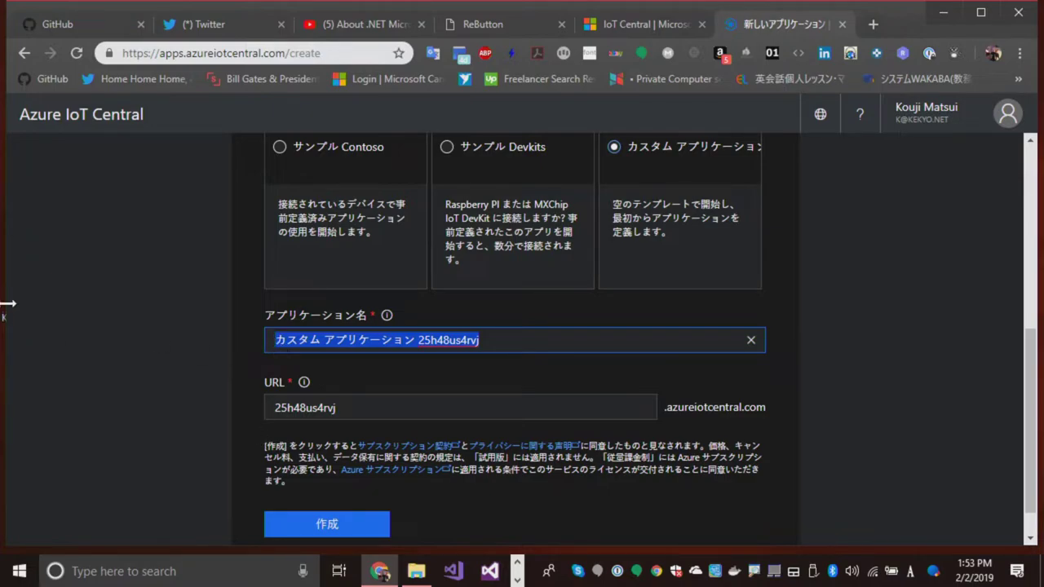
text(koujiapp)
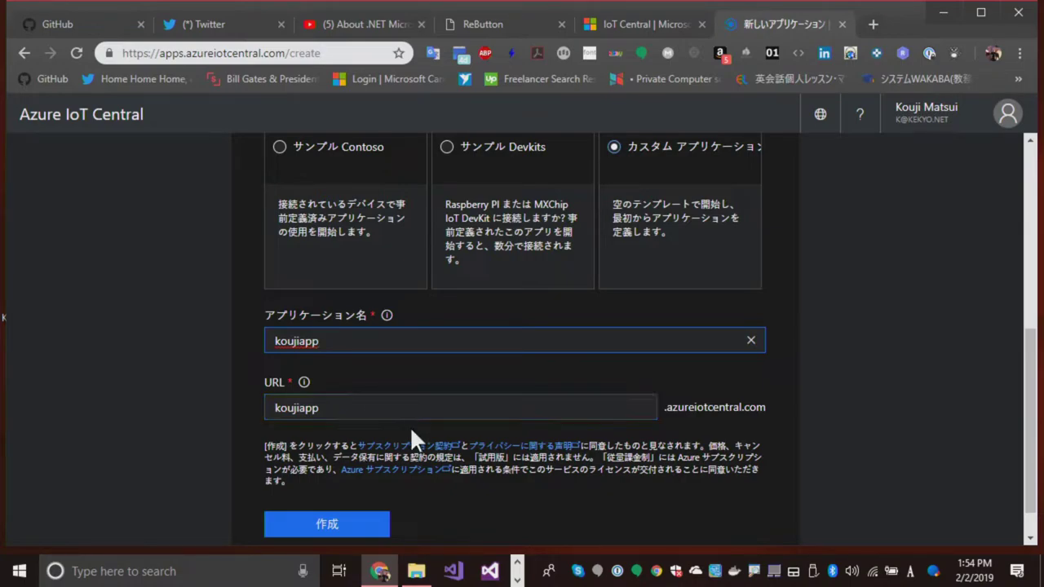
click(362, 525)
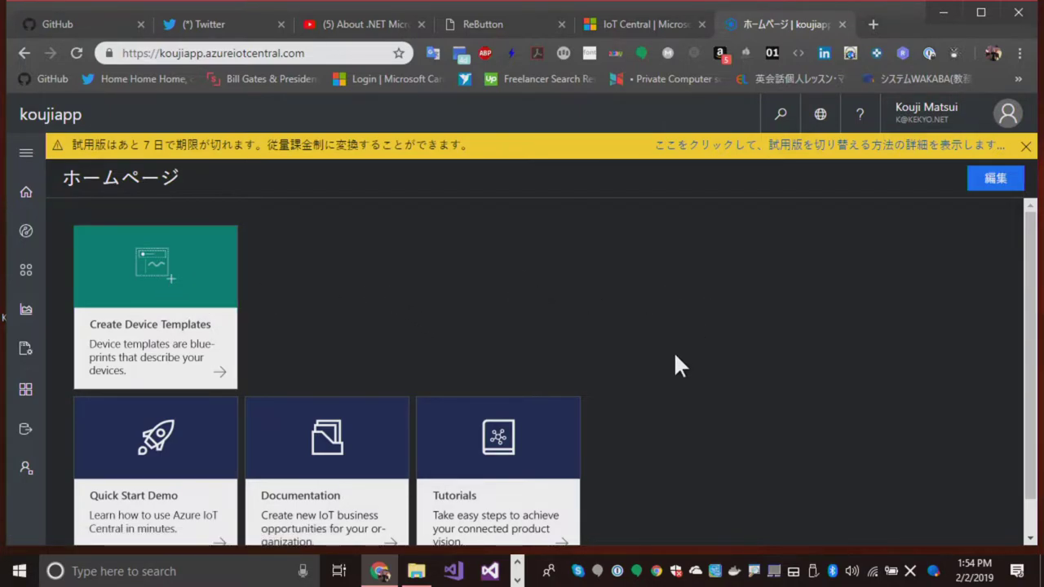
Open the koujiapp Device Explorer page from the left navigation.
scroll(675, 366, down, 1)
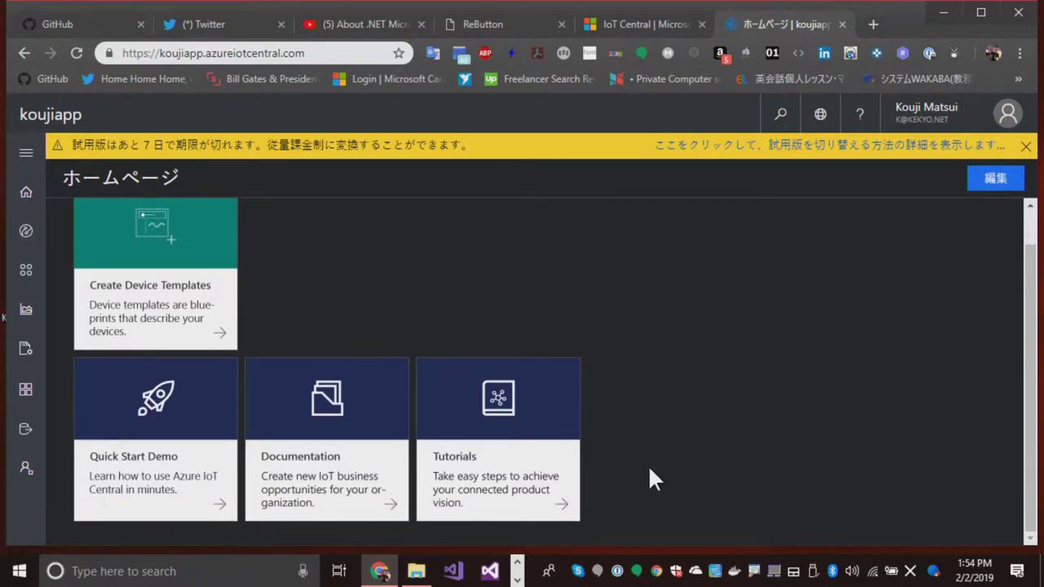
scroll(619, 442, up, 1)
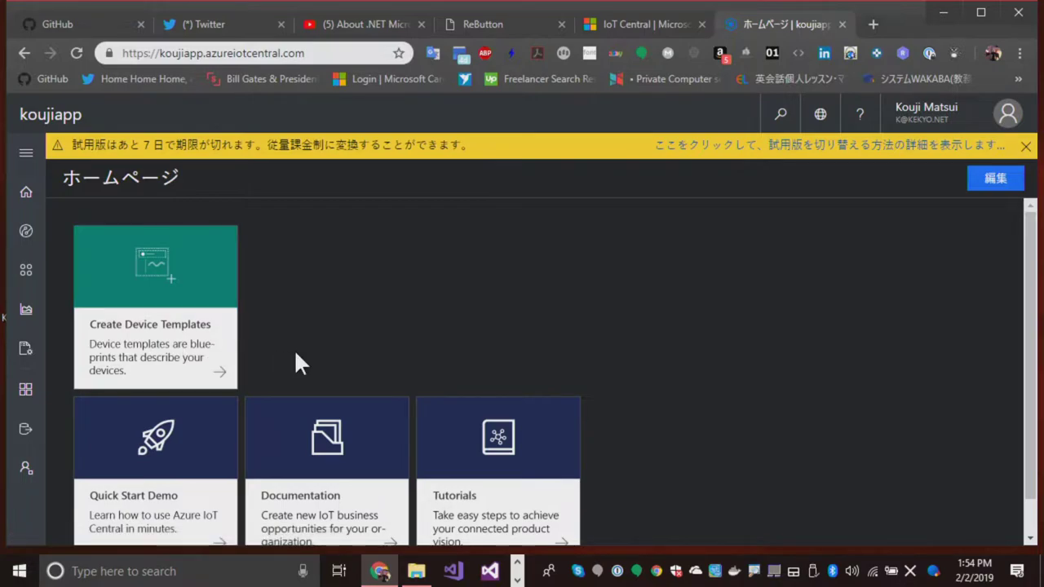
scroll(220, 391, down, 1)
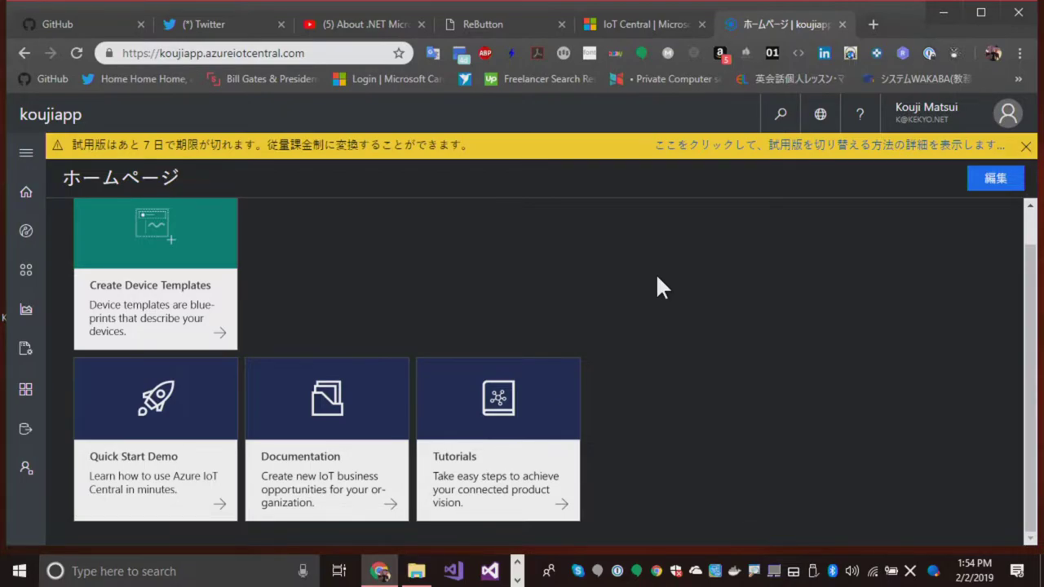
scroll(657, 279, up, 1)
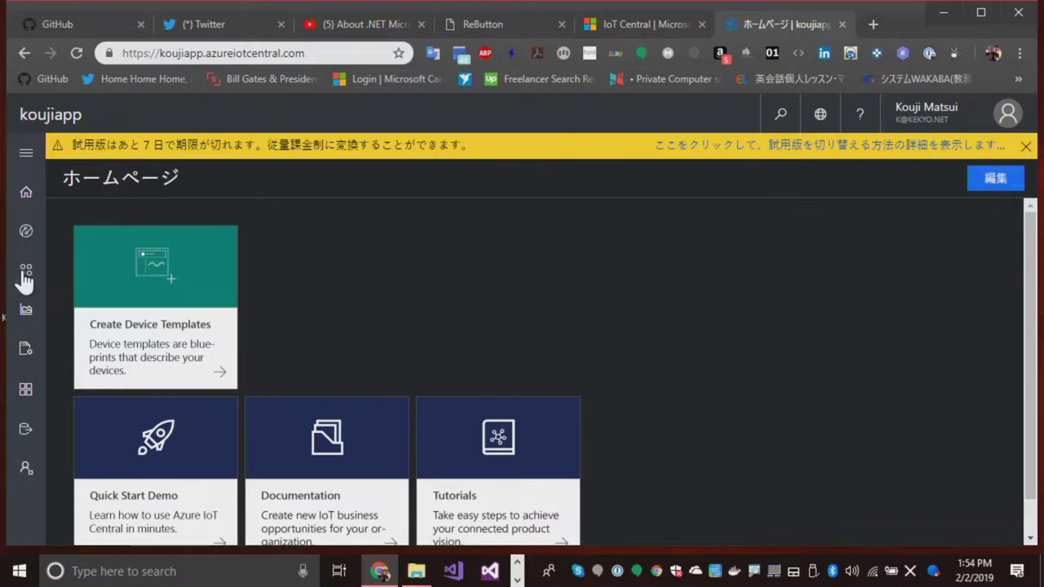
click(26, 152)
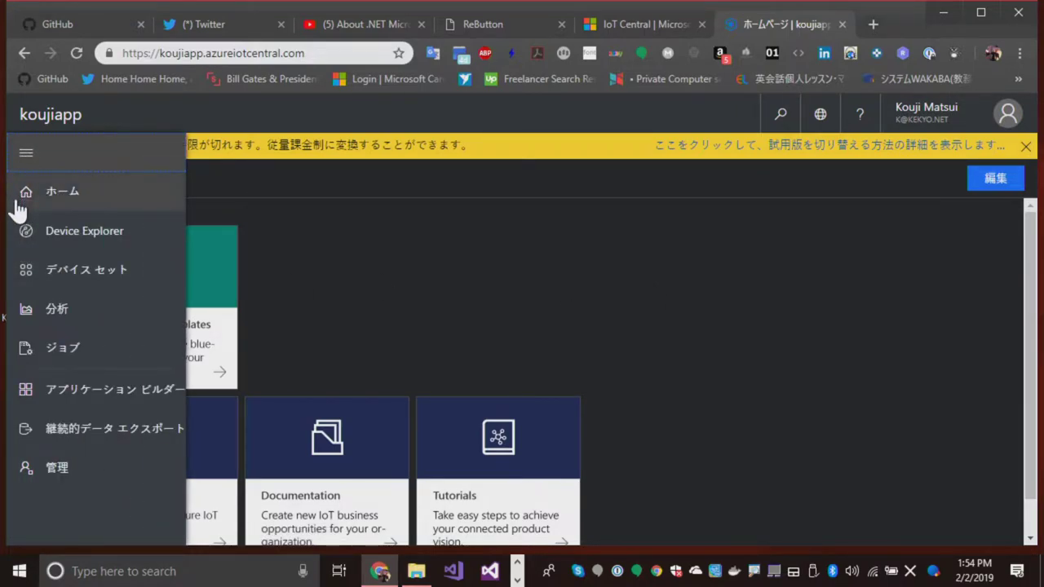
click(27, 153)
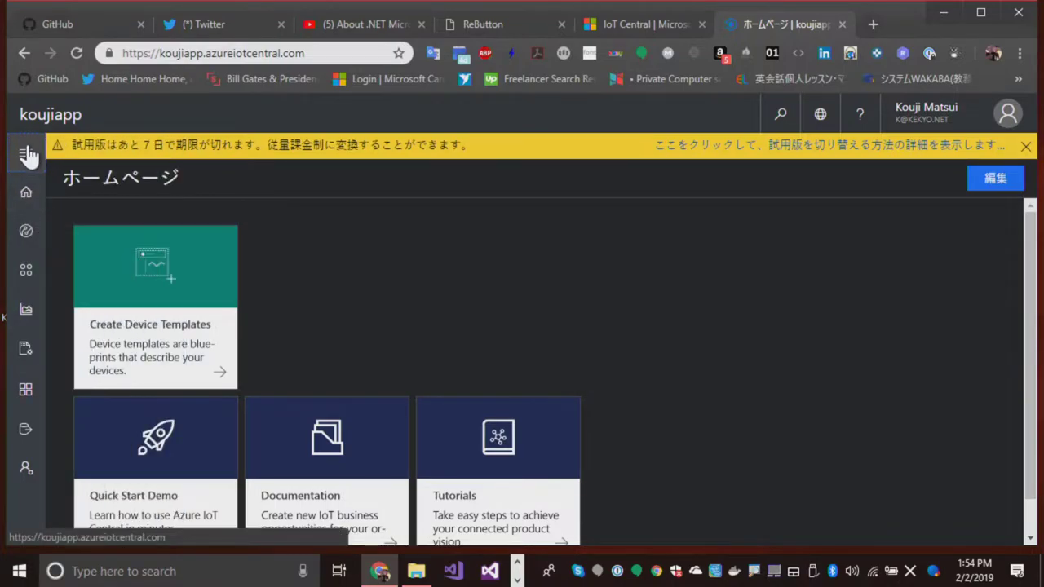
click(27, 155)
click(100, 239)
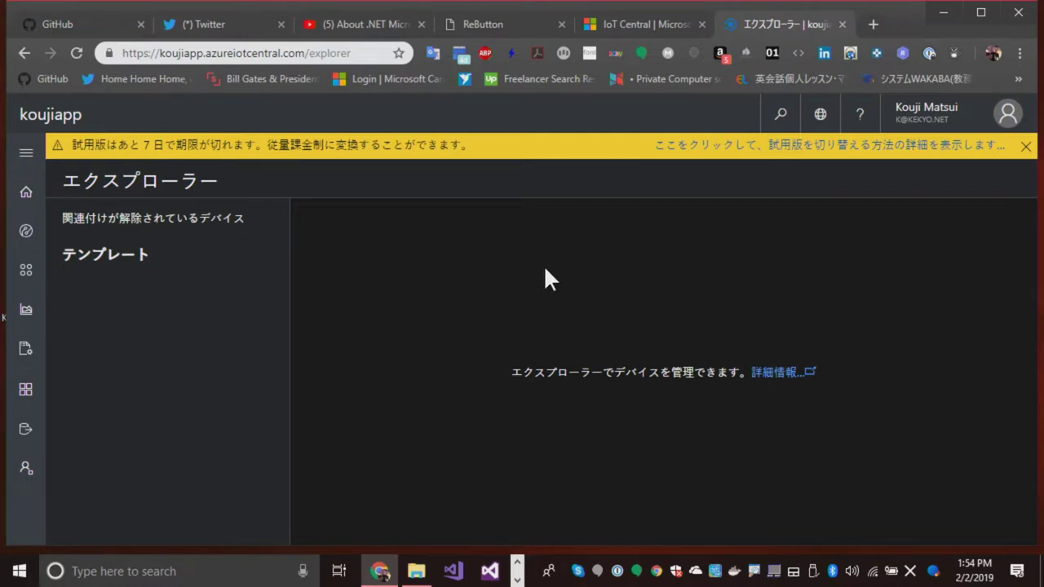
In Application Builder, close the trial banner and choose デバイス テンプレートの作成.
click(20, 169)
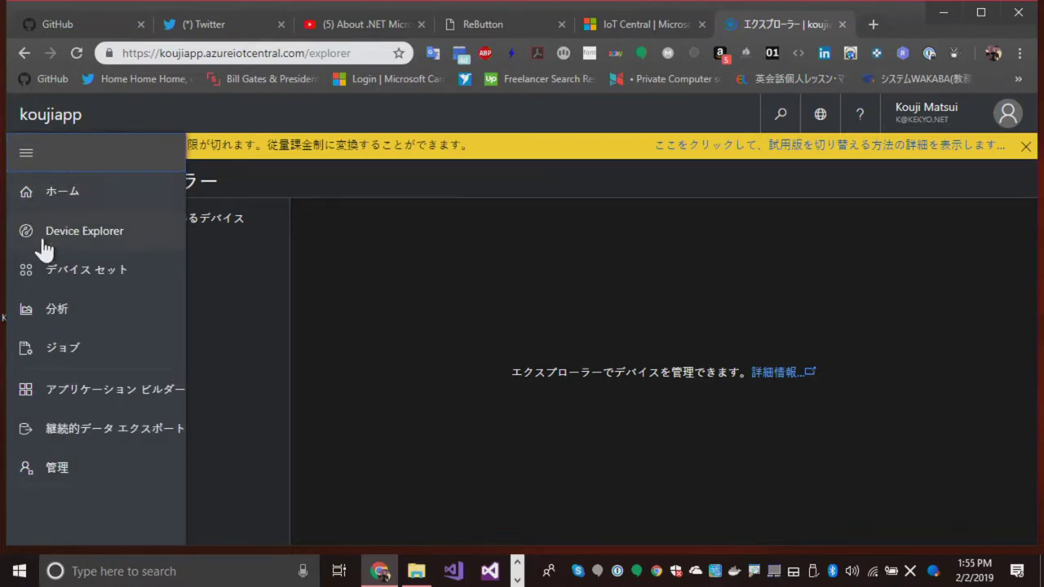
click(86, 396)
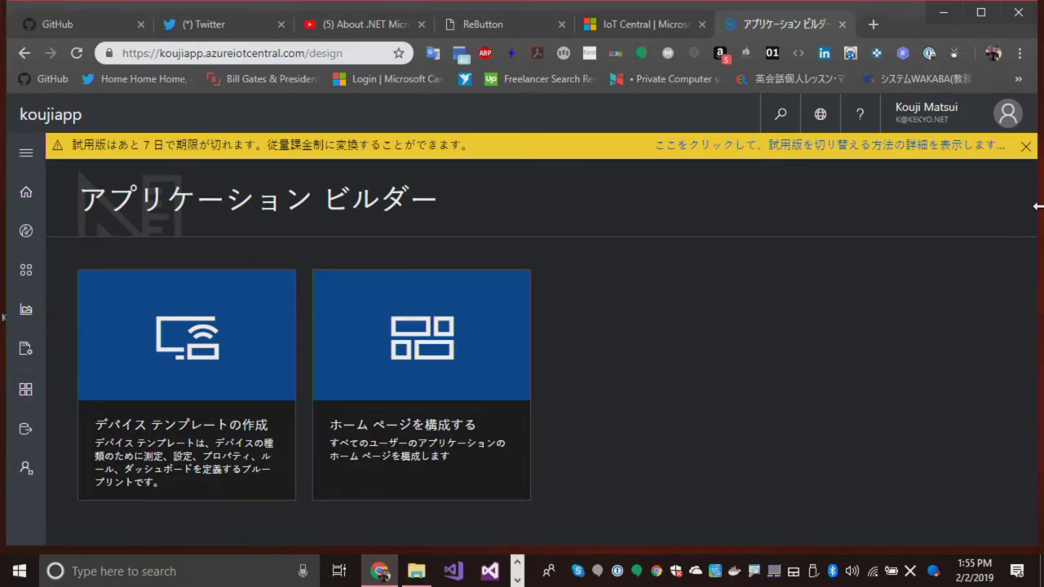
click(1025, 146)
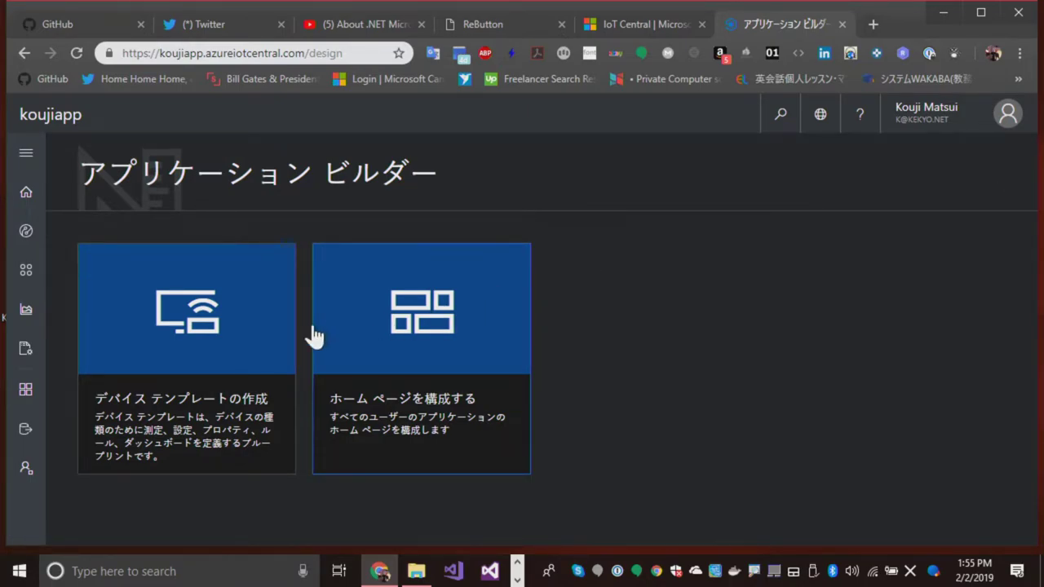
click(182, 395)
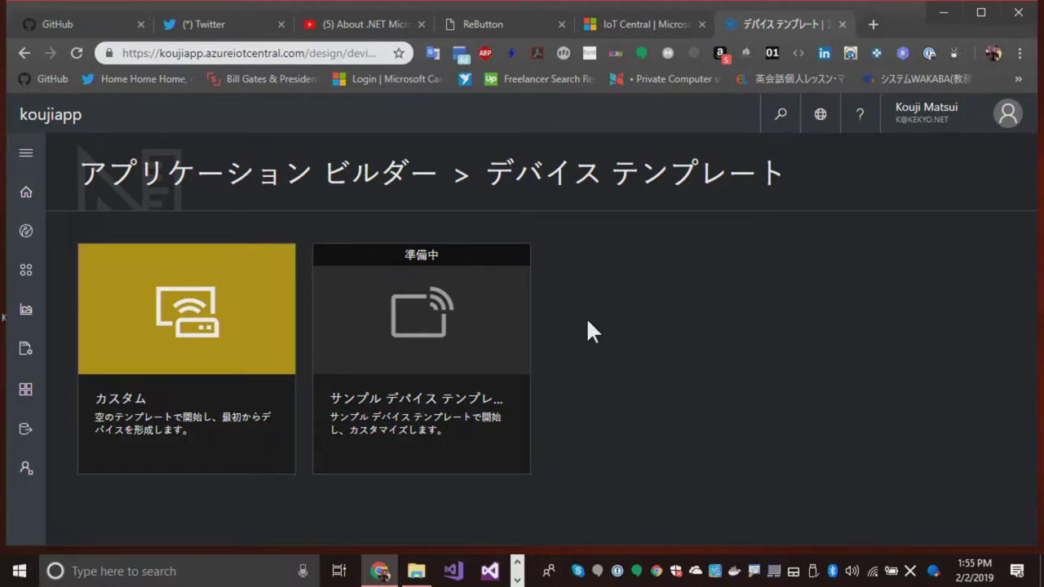
Create a カスタム device template named koujirebutton.
click(196, 310)
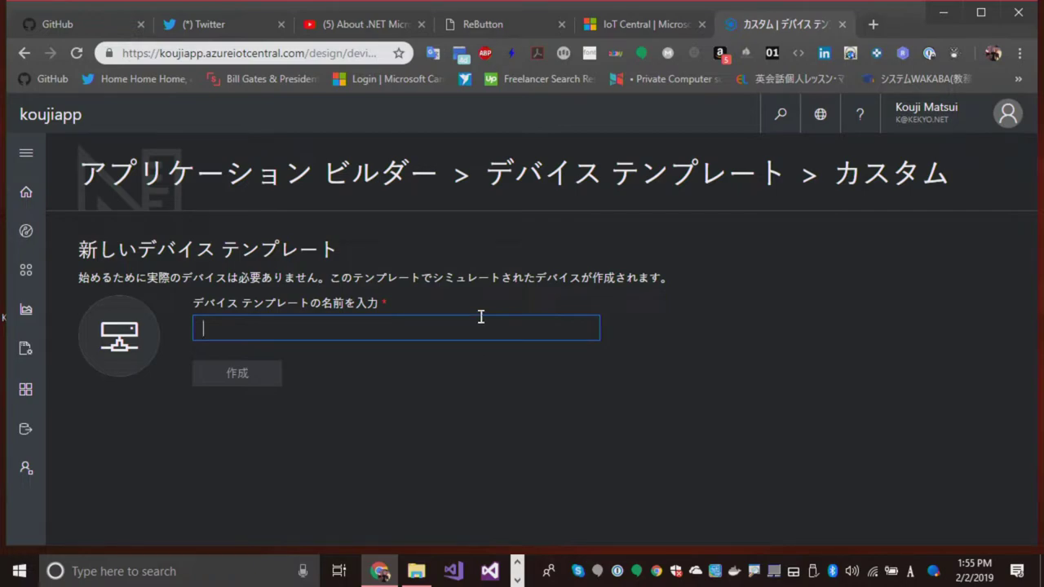
text(kouji)
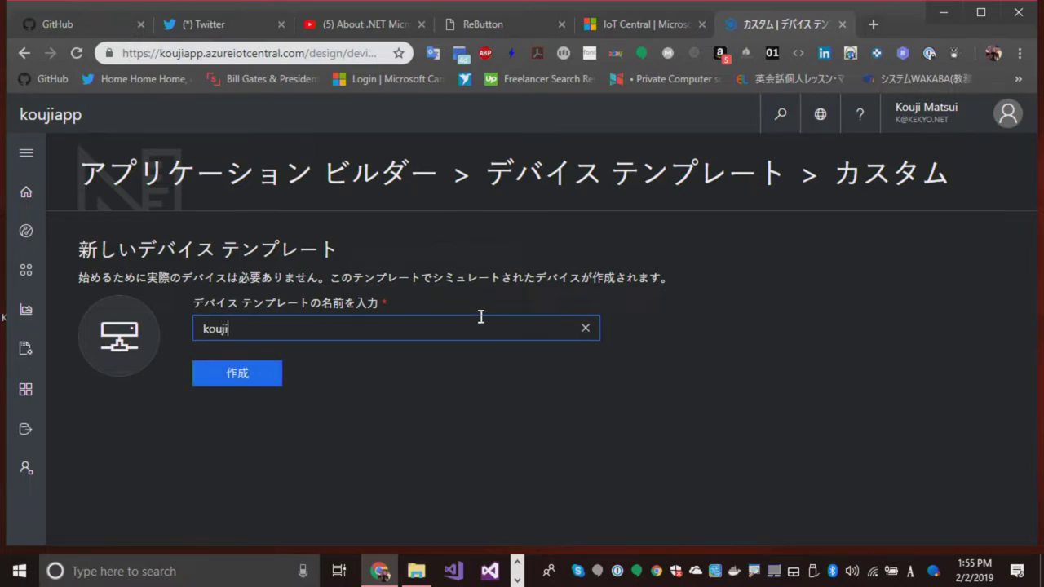
text(rebutton)
key(Left)
key(Left)
key(Left)
key(Left)
key(Left)
key(Left)
key(Left)
key(Left)
key(End)
click(237, 374)
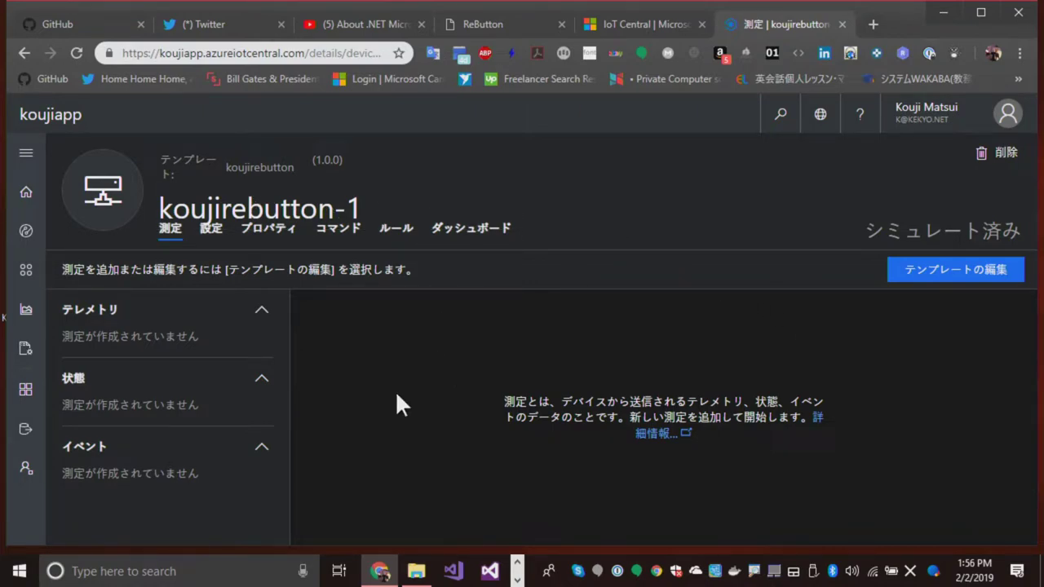
Open device koujirebutton-1 from Explorer and choose テンプレートの編集.
click(26, 232)
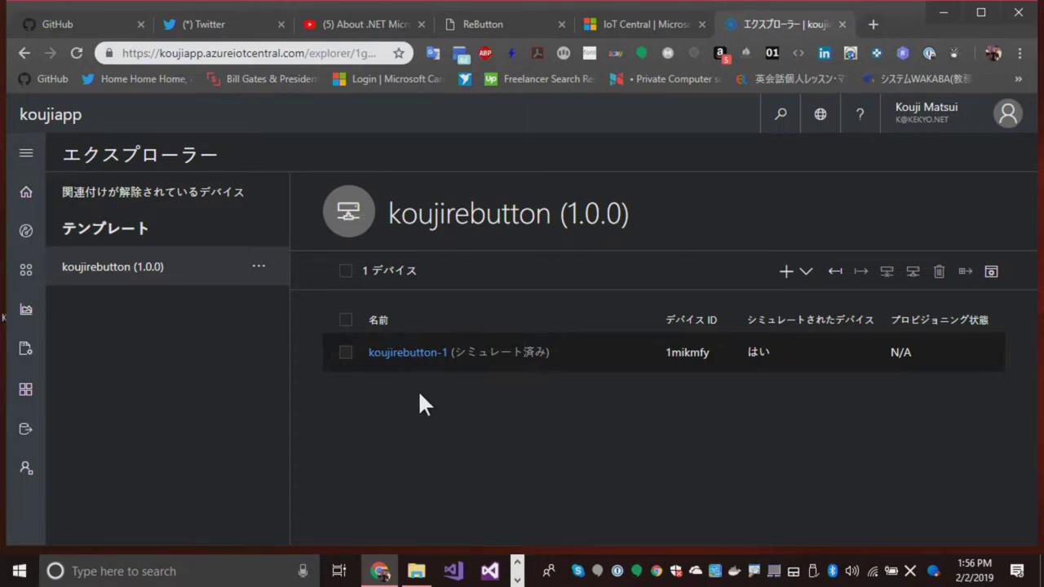
click(342, 351)
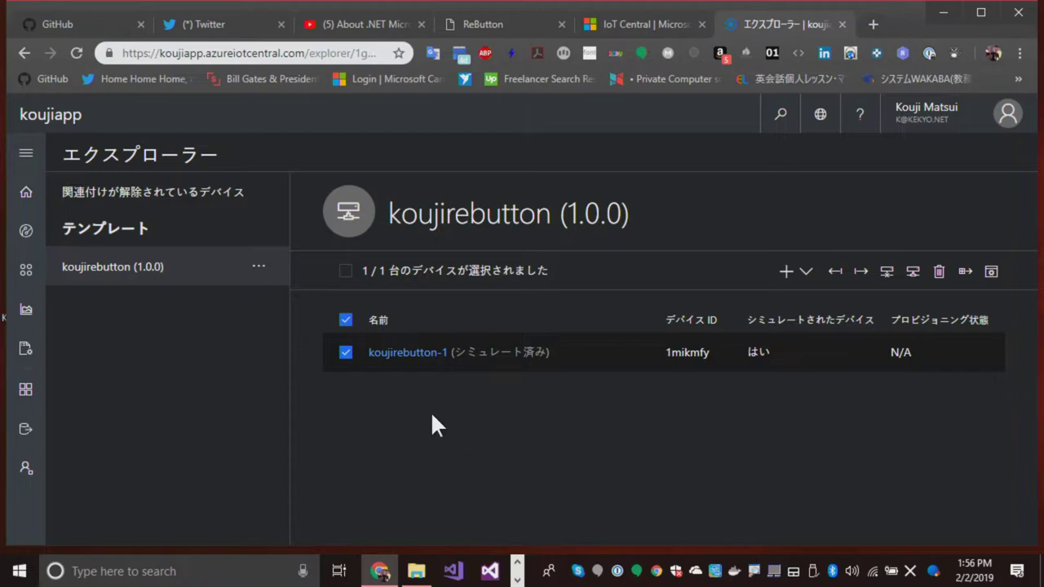
click(345, 367)
click(389, 356)
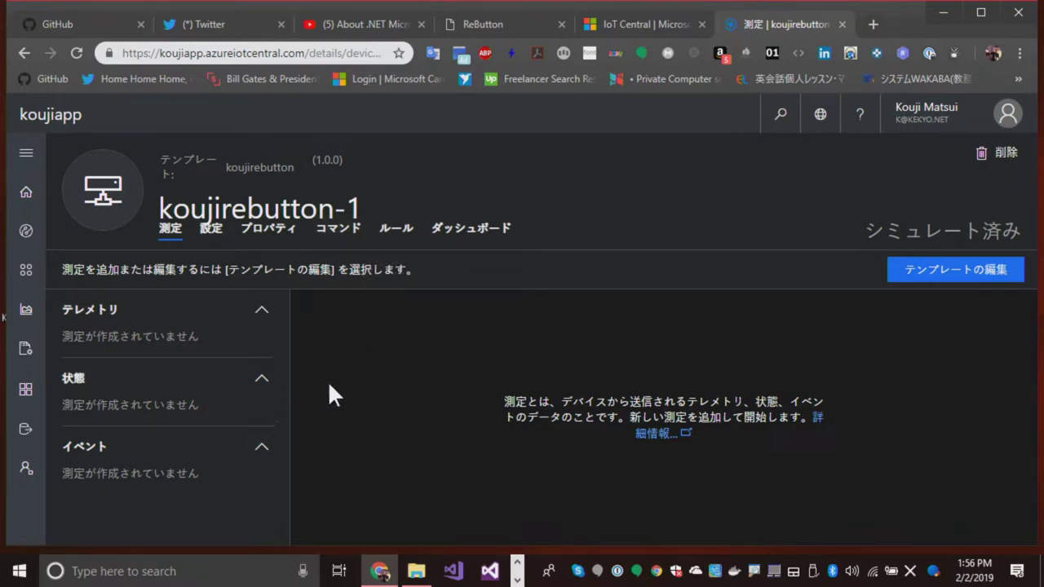
click(970, 270)
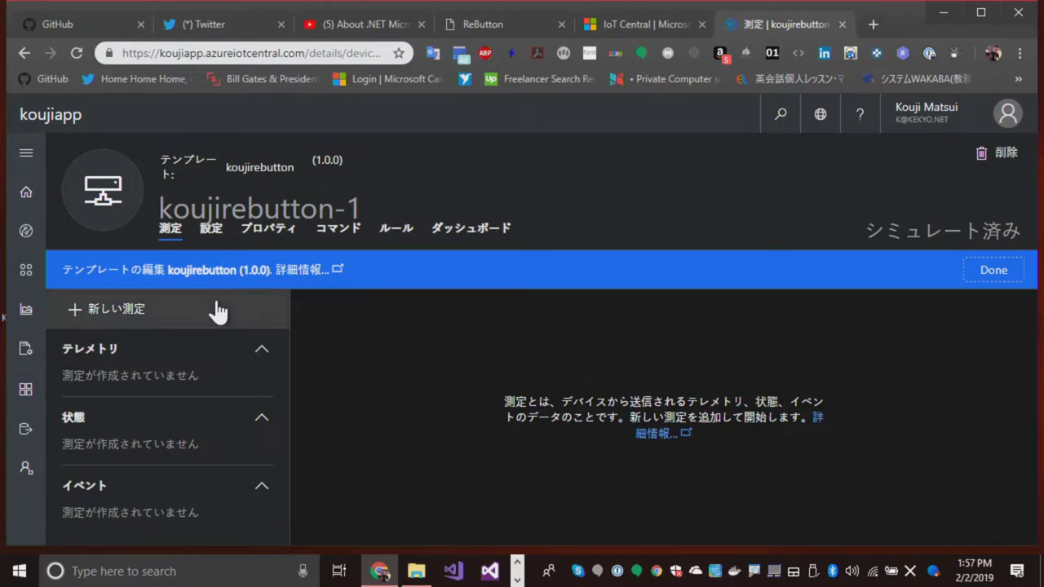
Add and save an イベント measurement named buttontrigger with field name message.
click(111, 311)
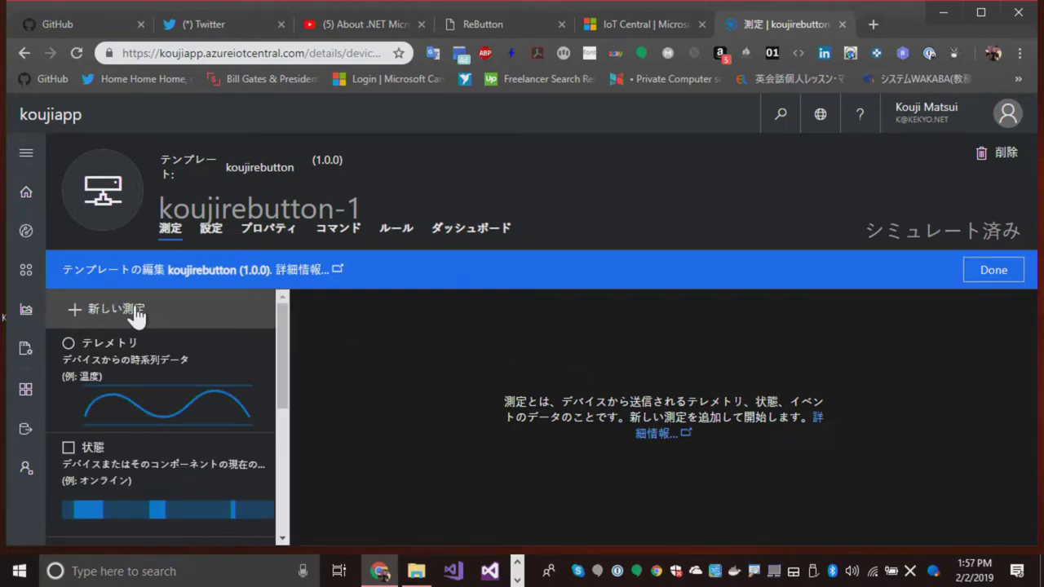
scroll(137, 316, down, 5)
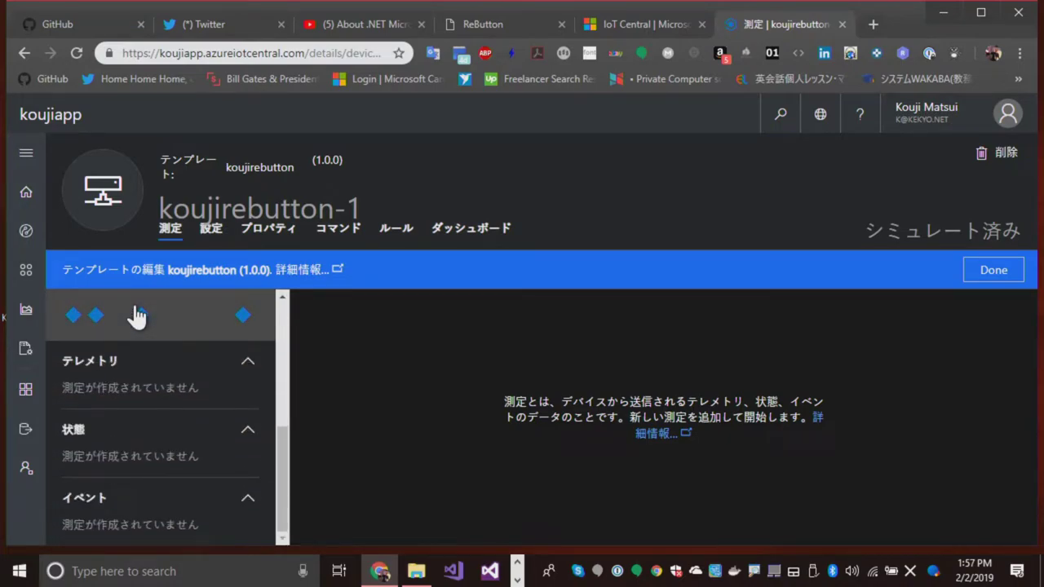
scroll(137, 326, up, 3)
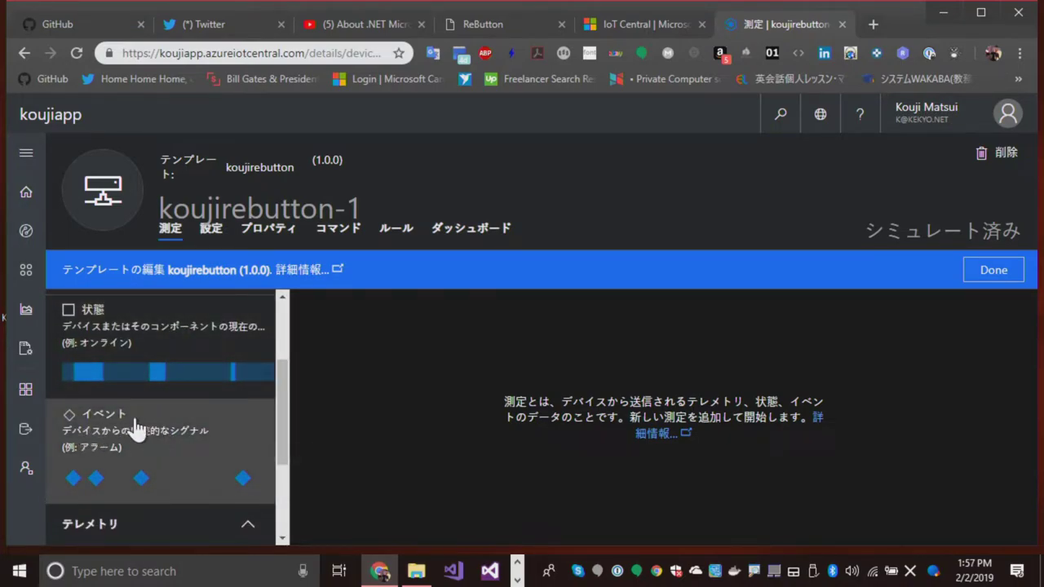
click(135, 430)
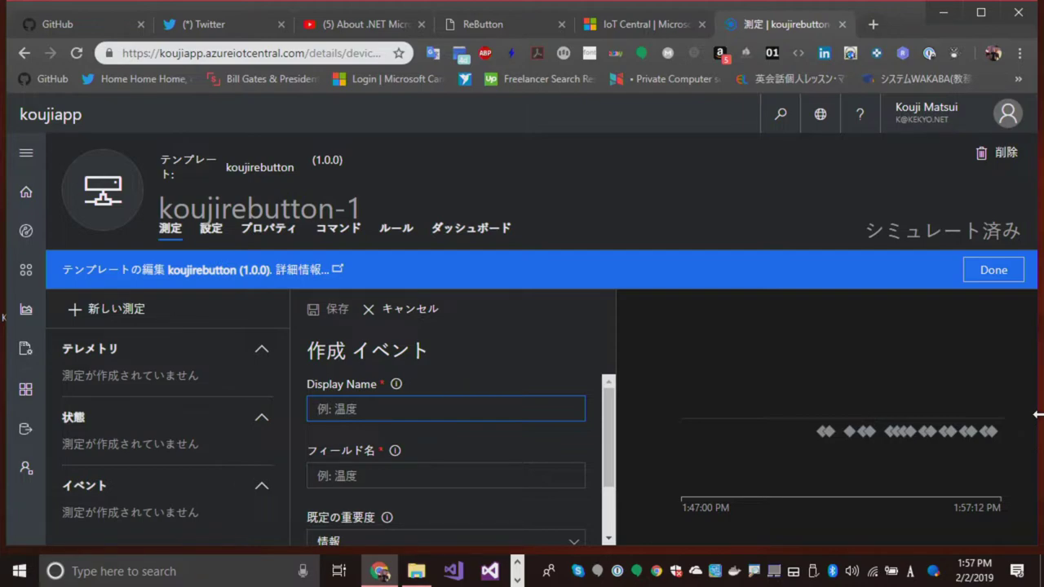
text(butt)
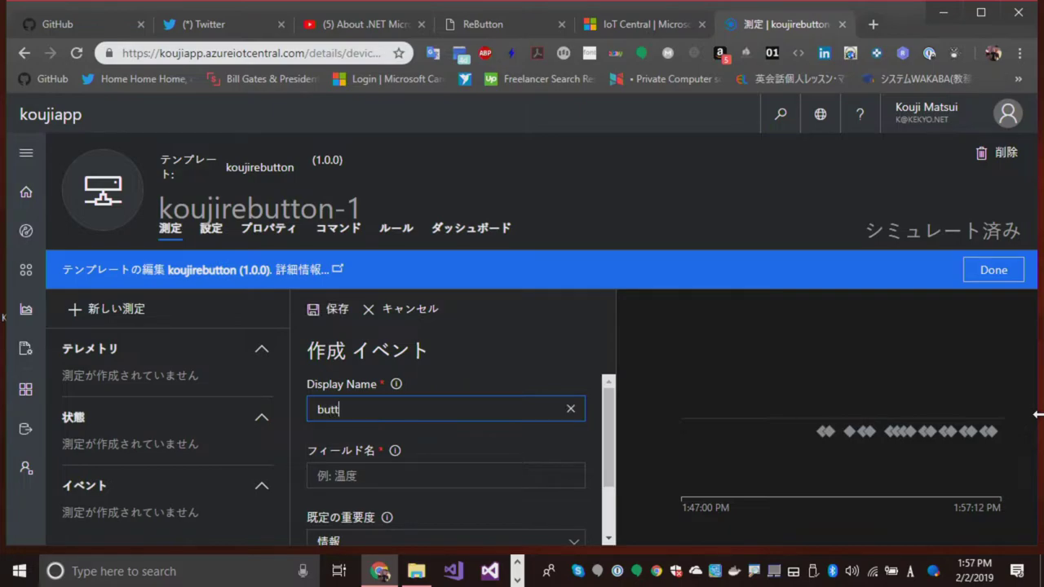
text(ontrigger)
key(Tab)
text(message)
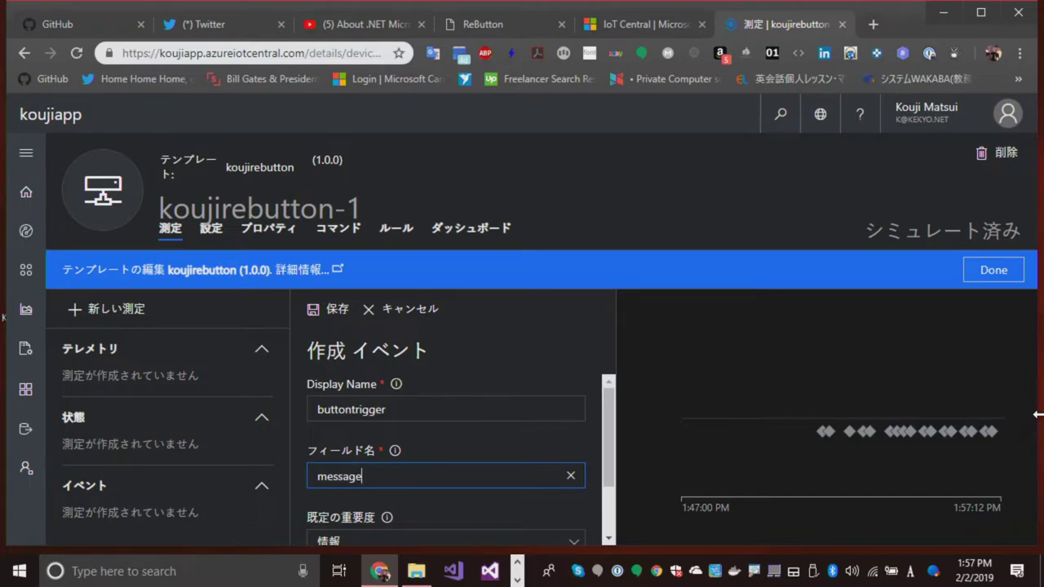
scroll(510, 458, down, 1)
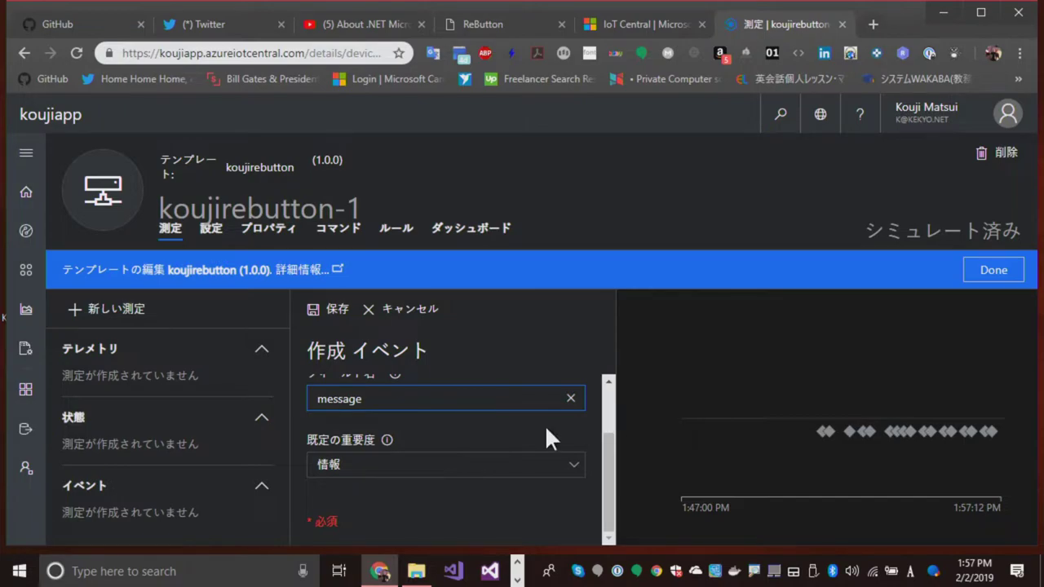
scroll(545, 431, up, 1)
click(330, 311)
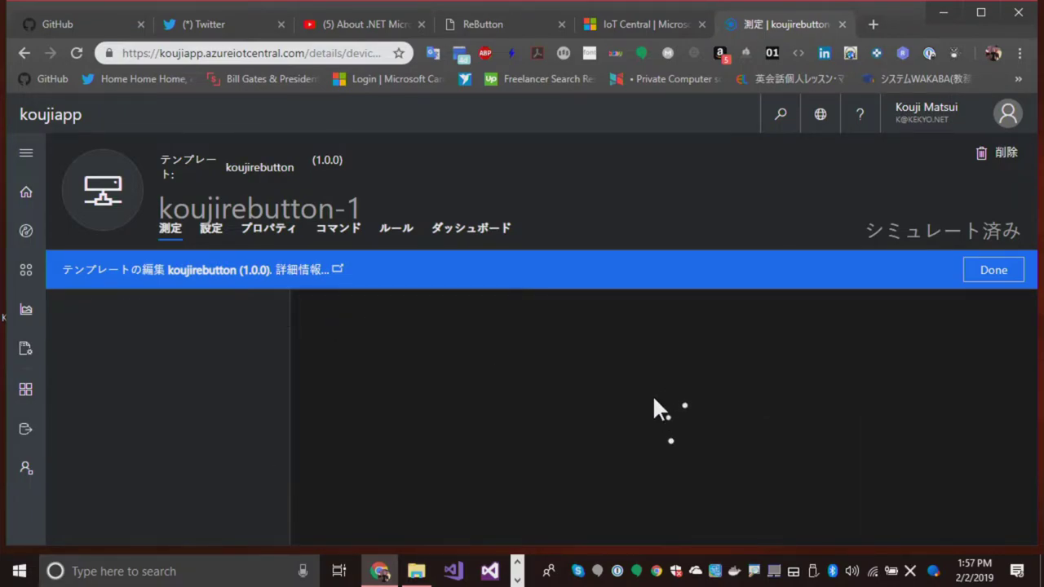
Finish editing the template, then start renaming koujirebutton-1 and cancel the rename.
click(993, 271)
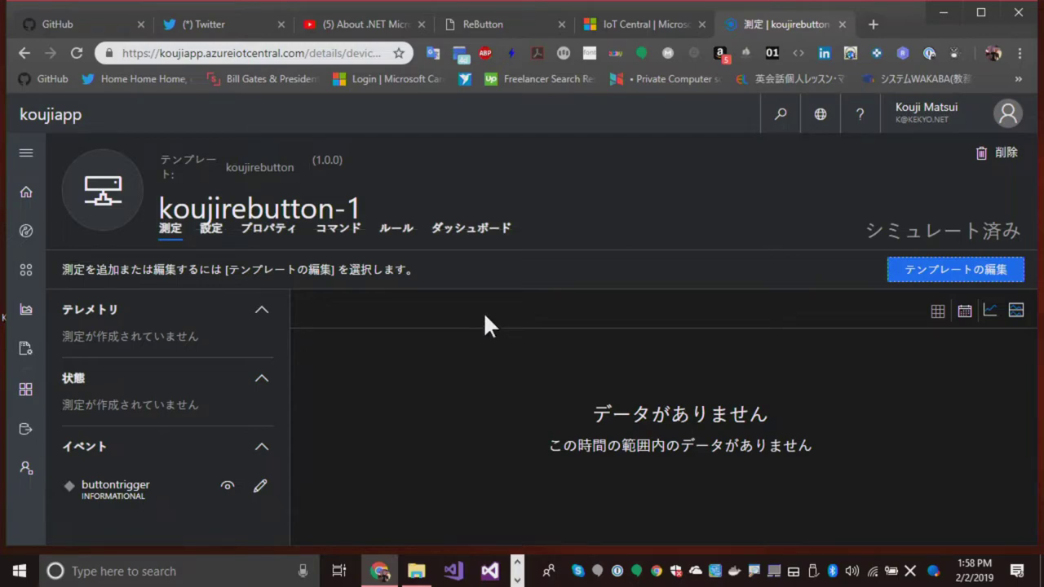
click(346, 209)
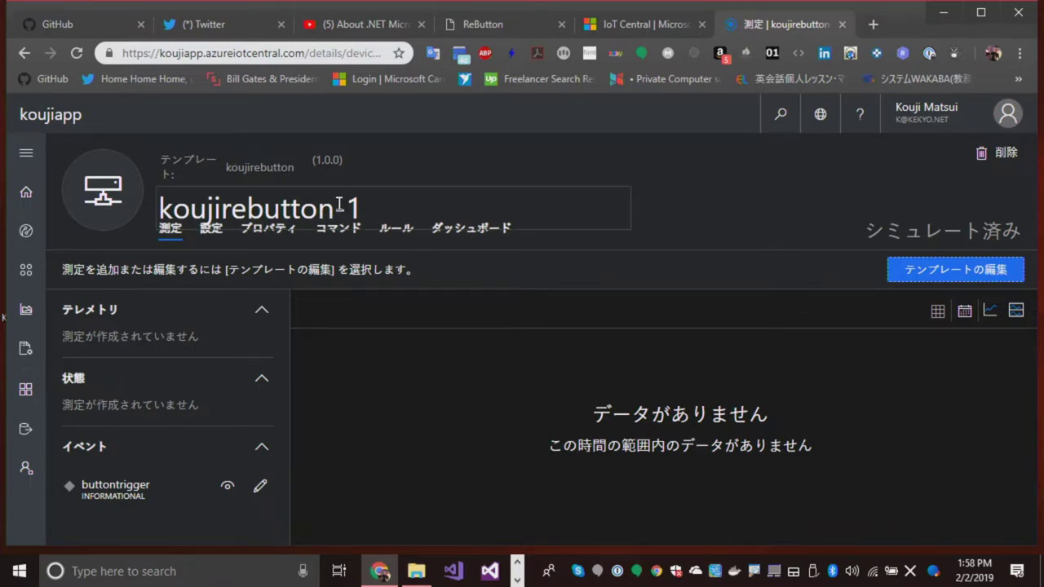
drag(334, 209, 383, 251)
click(427, 346)
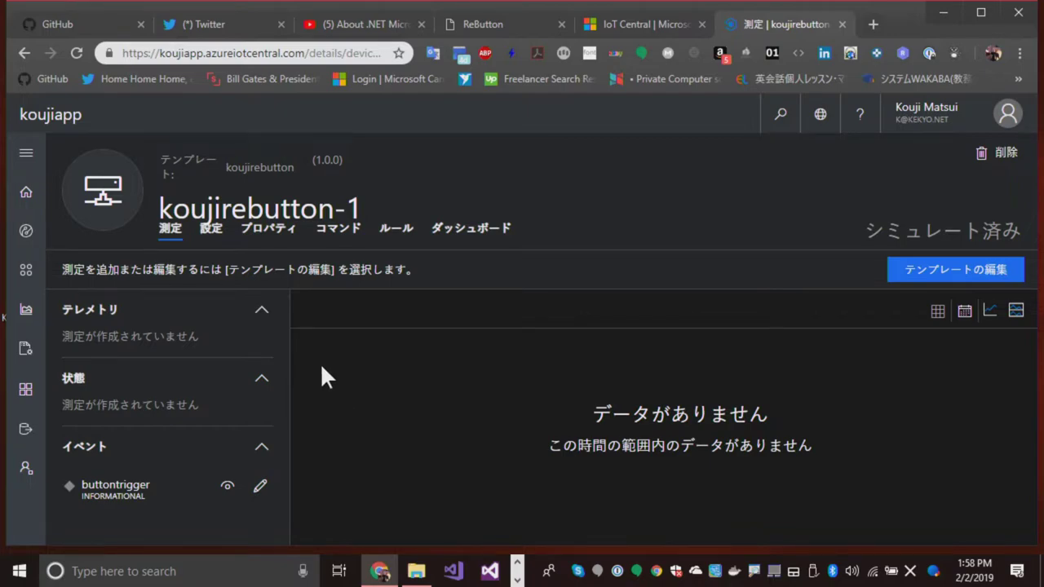
From Explorer, add a real device, trim its name to koujirebutton, and create it.
click(27, 234)
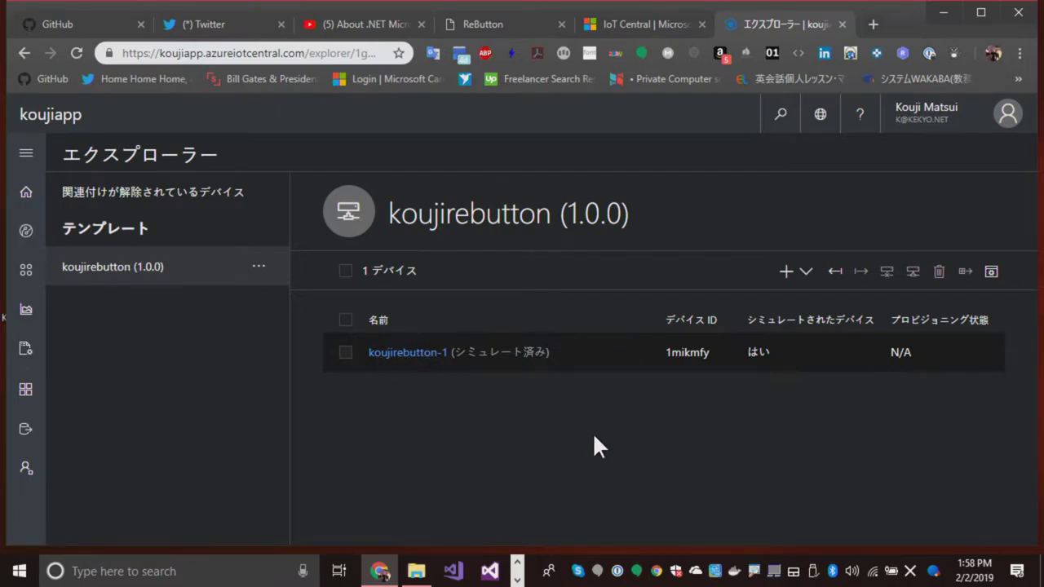
click(805, 275)
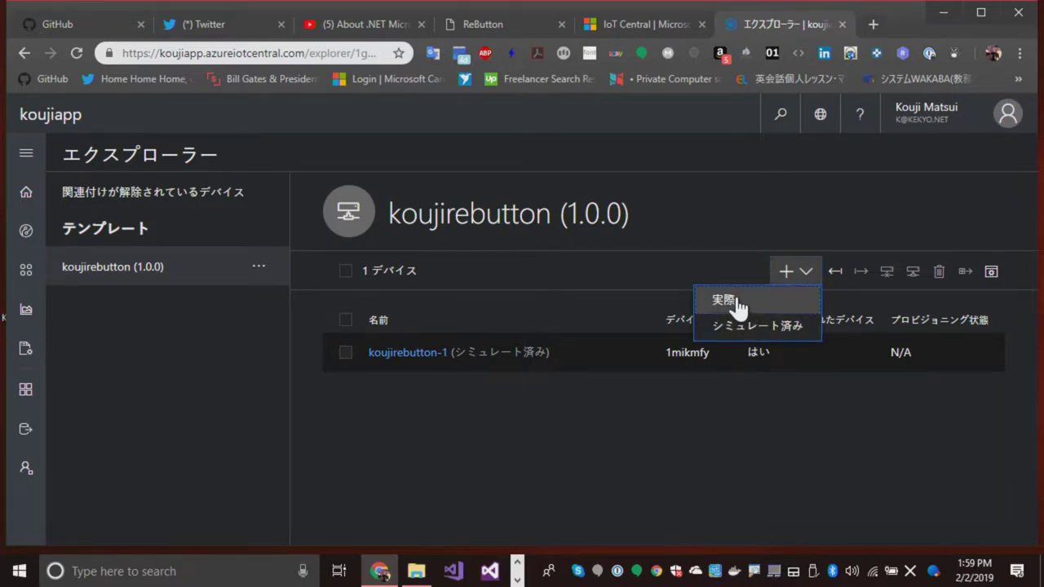
click(733, 302)
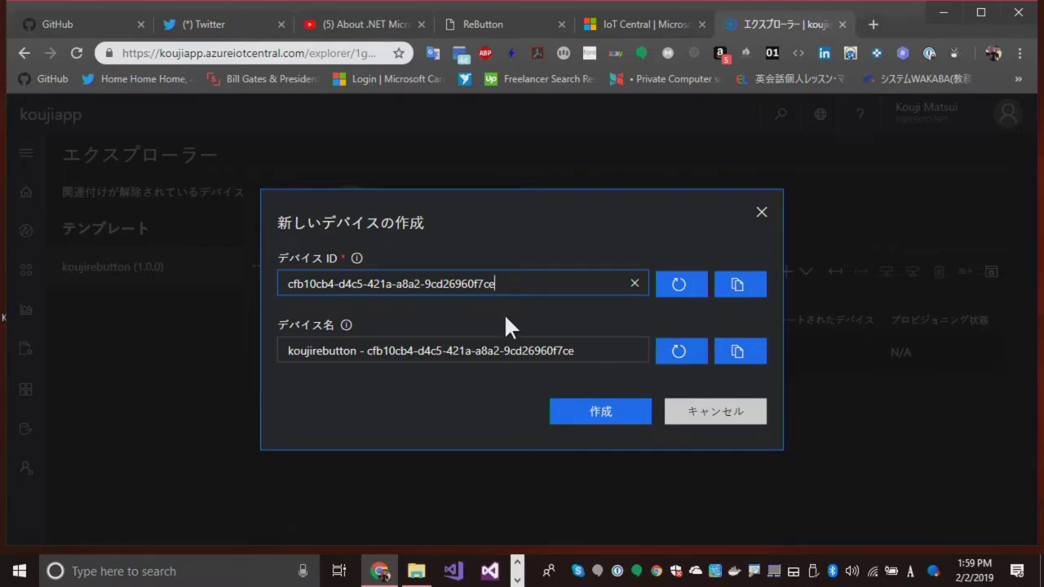
click(592, 351)
drag(569, 351, 359, 352)
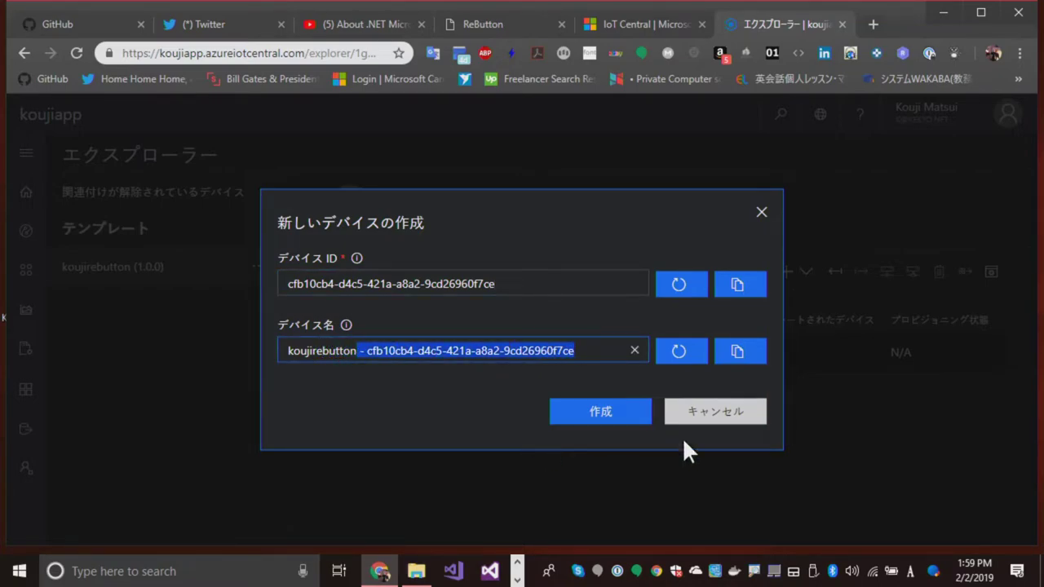
key(BackSpace)
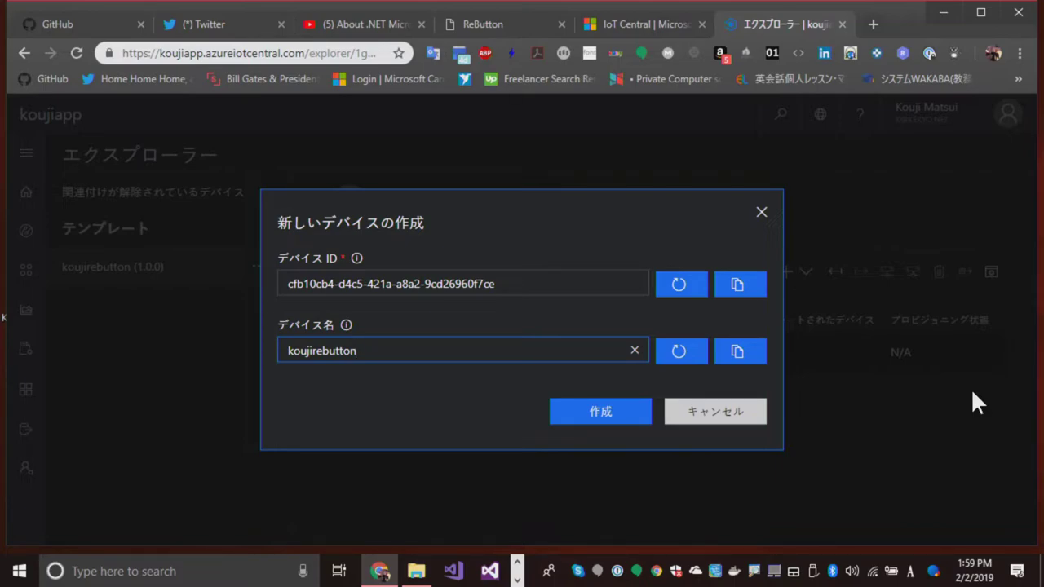
key(ctrl+z)
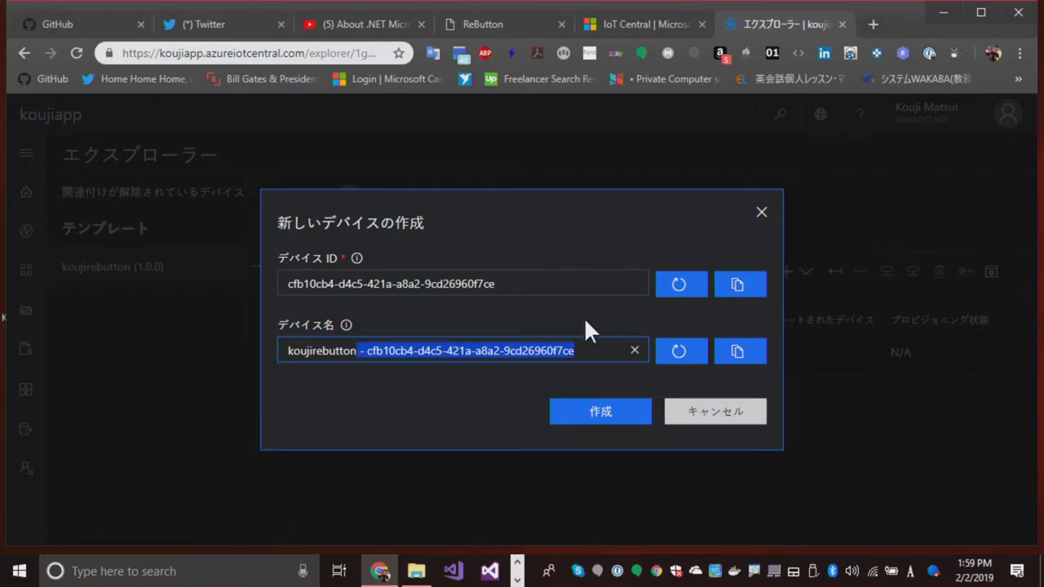
click(598, 354)
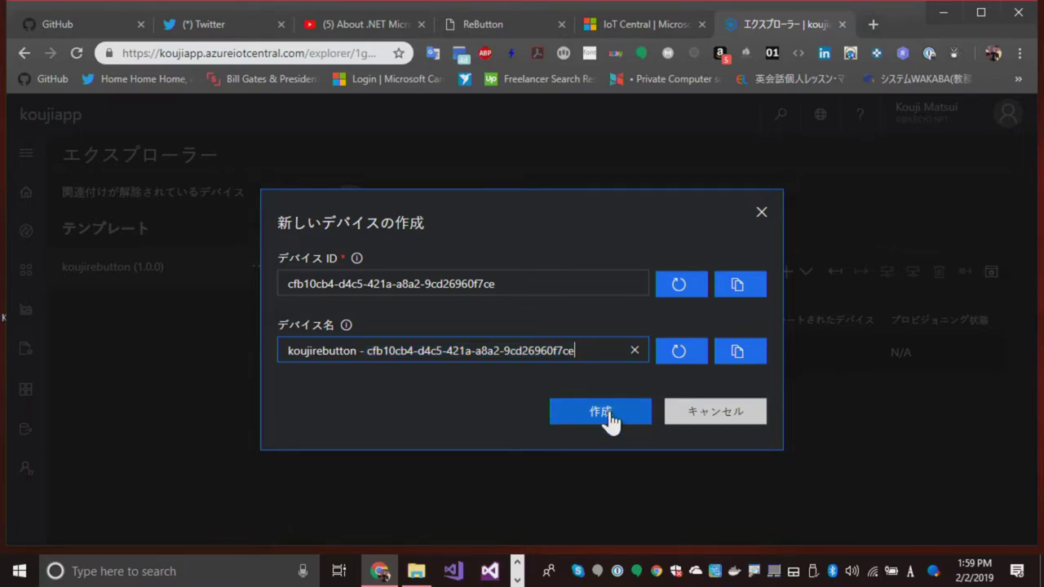
drag(361, 352, 648, 356)
key(BackSpace)
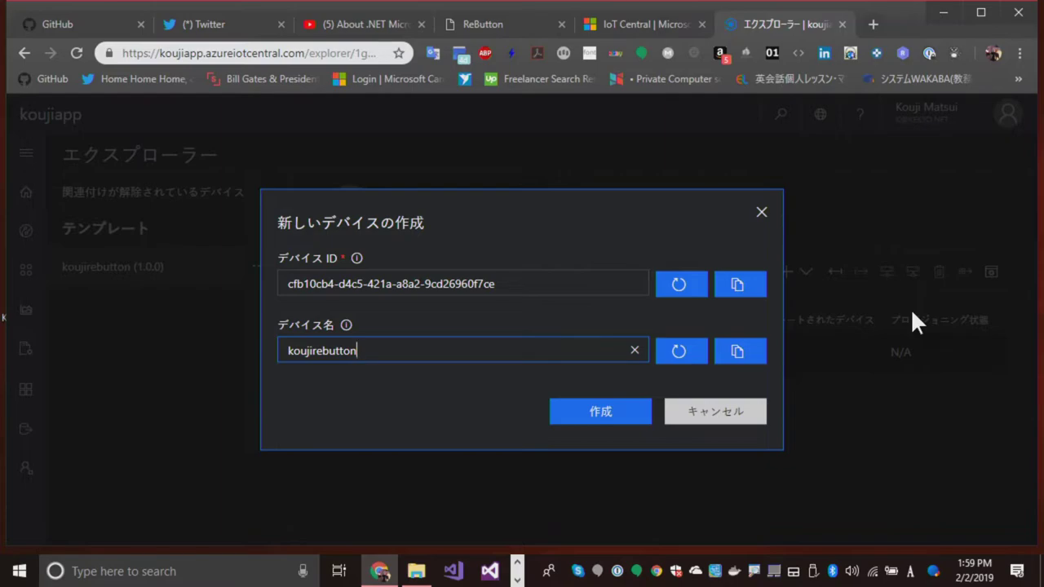
click(610, 413)
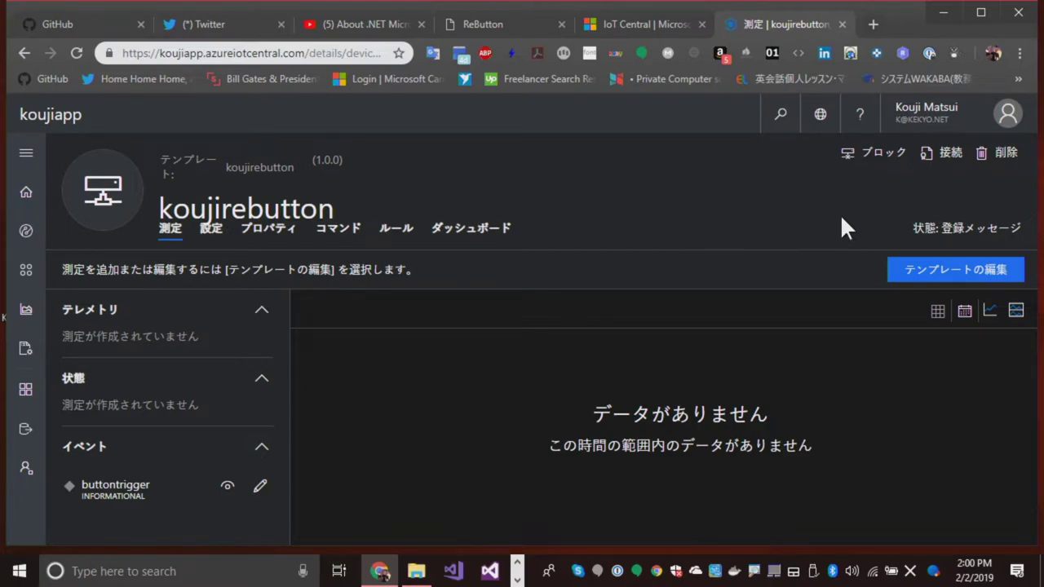
Copy the device's Scope ID from its connection details in a maximized Chrome, then open Windows search.
click(946, 158)
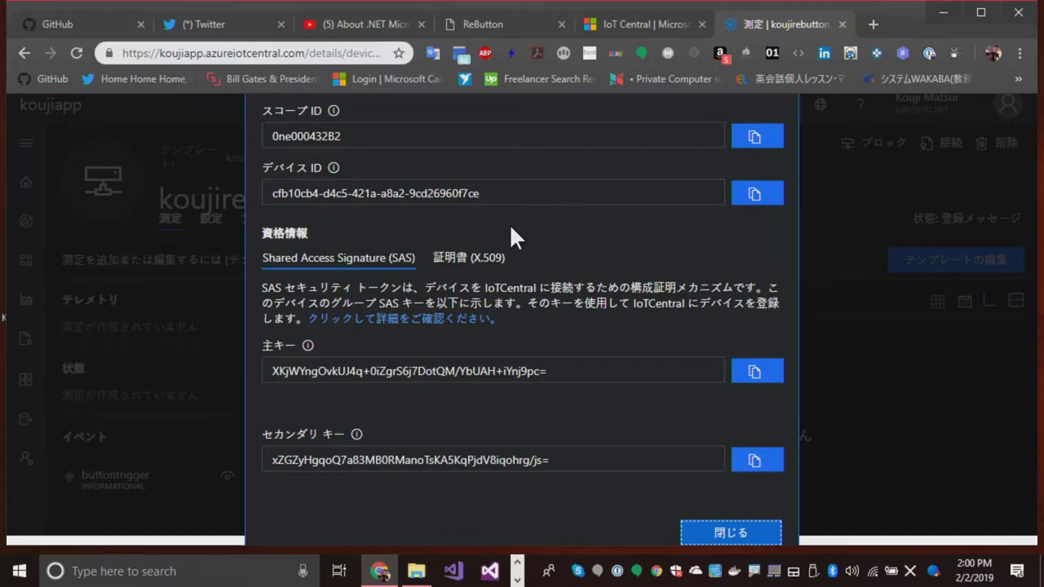
click(979, 13)
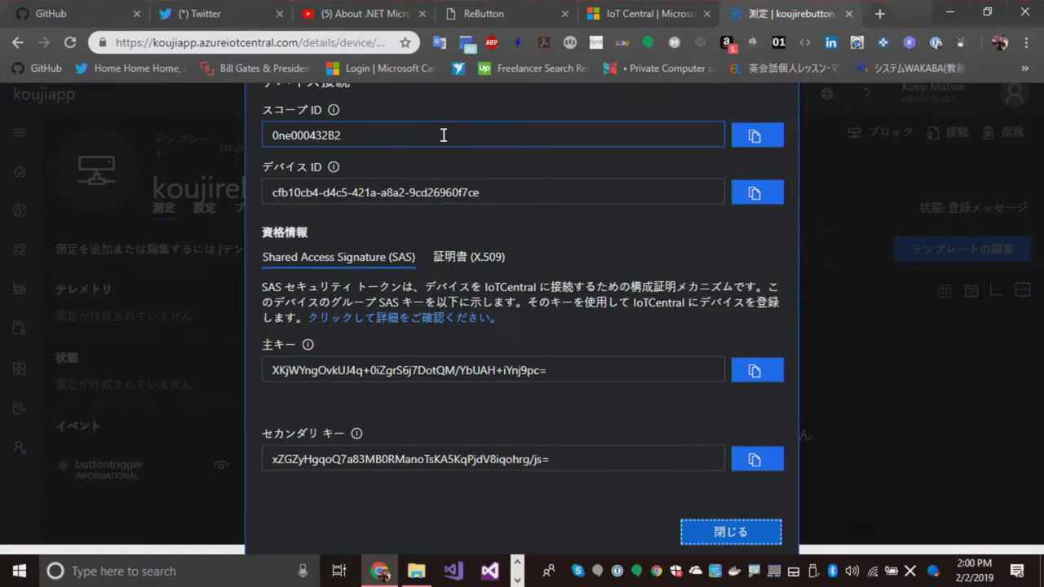
click(351, 128)
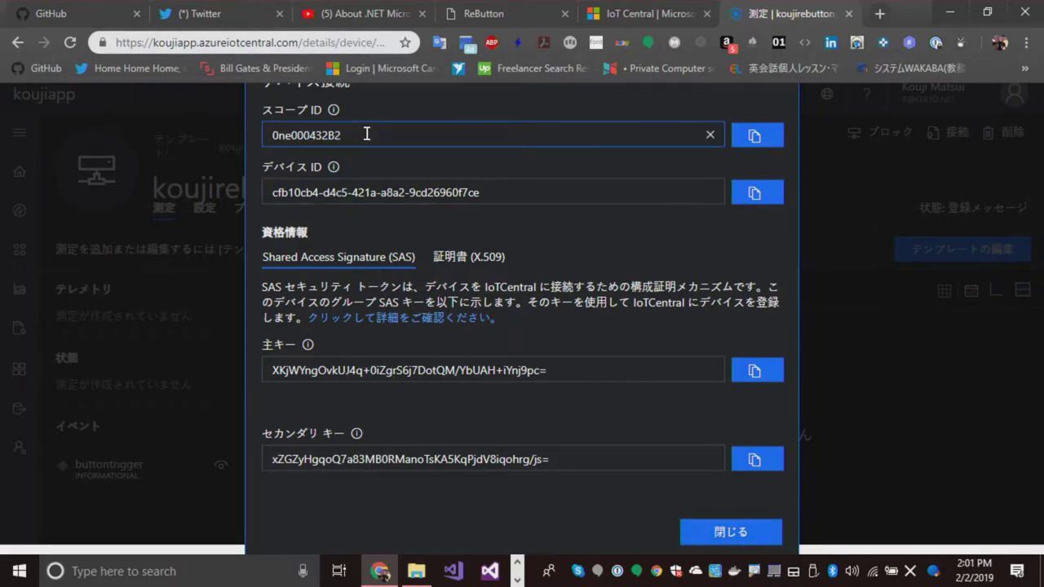
drag(366, 135, 260, 131)
click(757, 134)
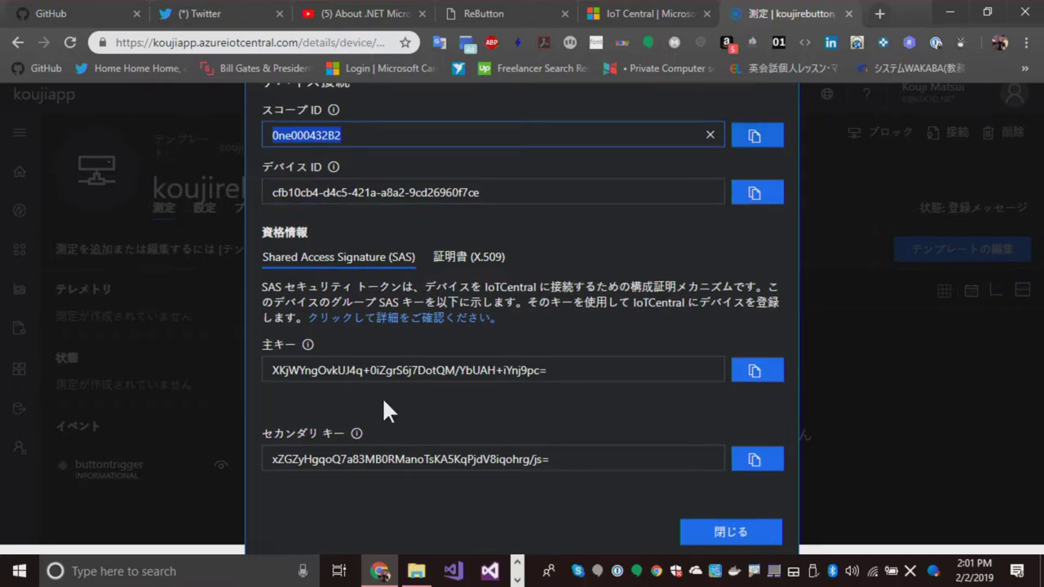
click(10, 562)
Launch Notepad and paste the Scope ID into a new note.
text(note)
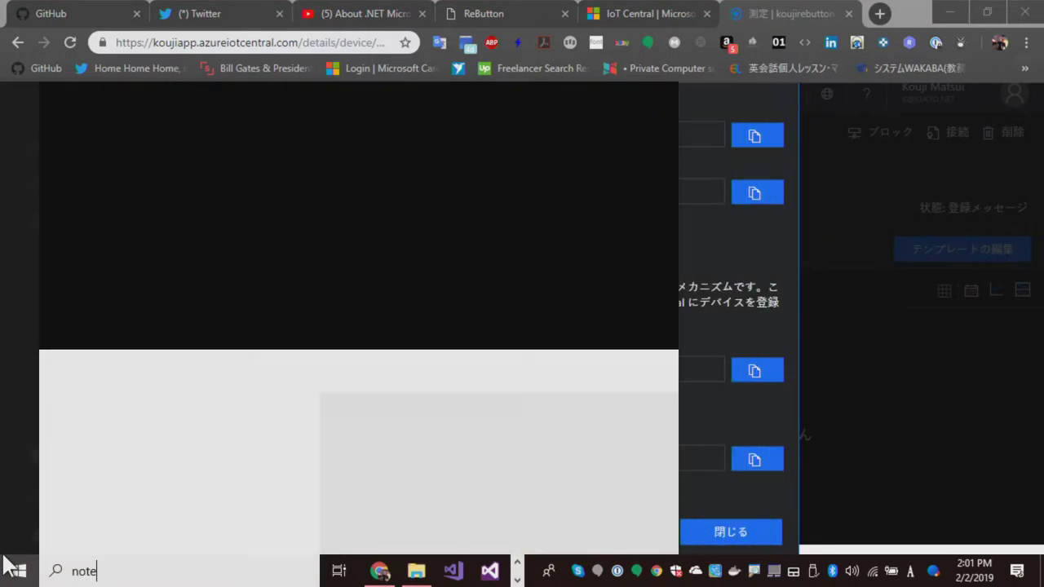
text(pad)
key(Return)
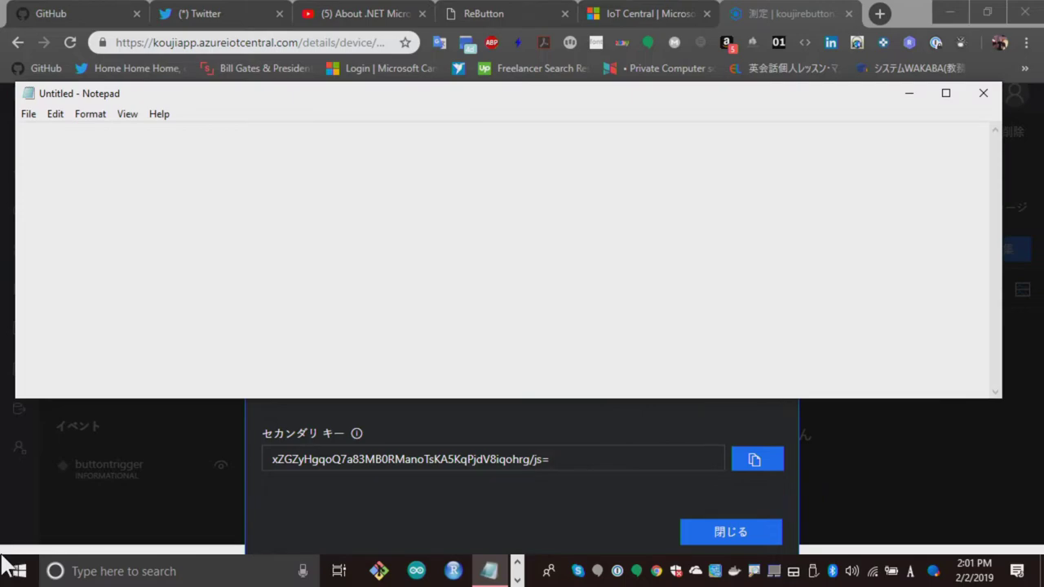
key(ctrl+v)
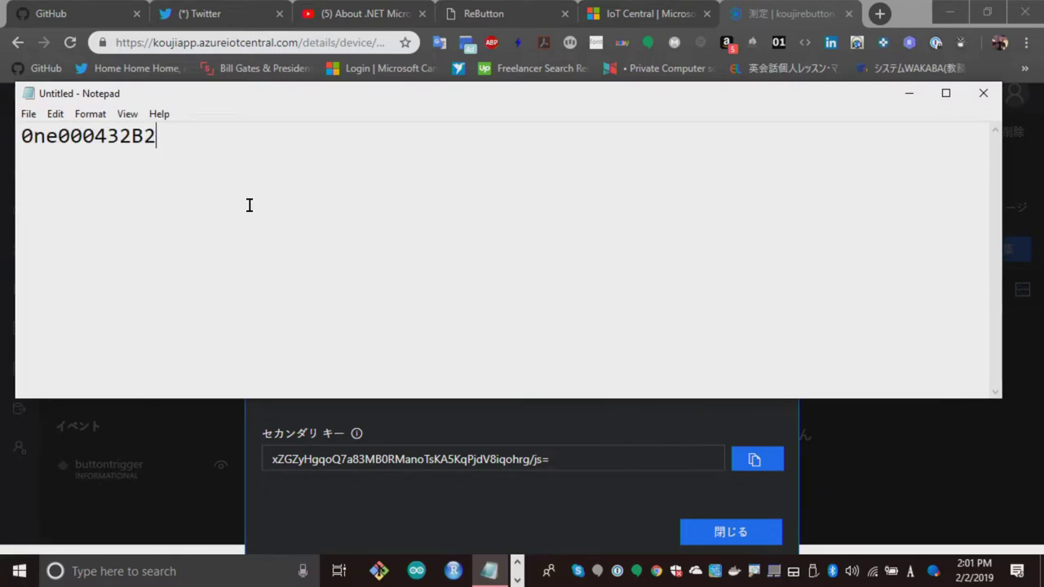
Copy the Device ID from IoT Central and paste it on a new line.
click(786, 424)
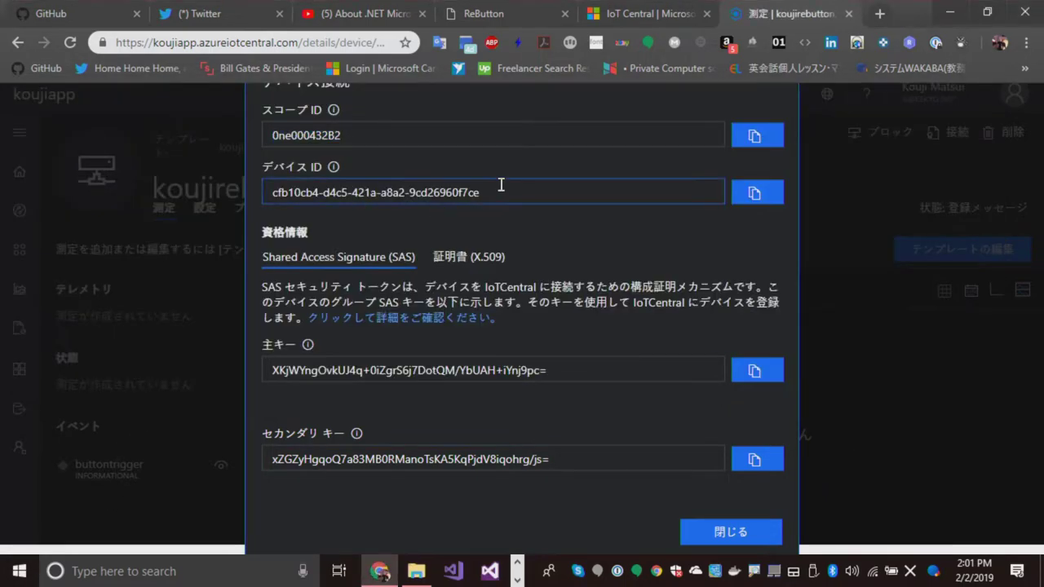
click(756, 193)
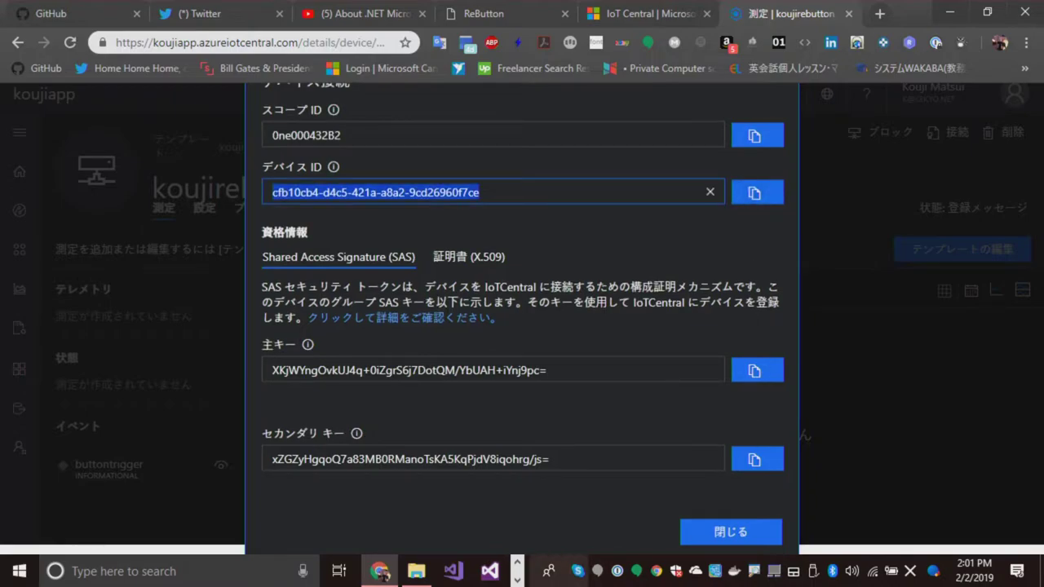
click(517, 580)
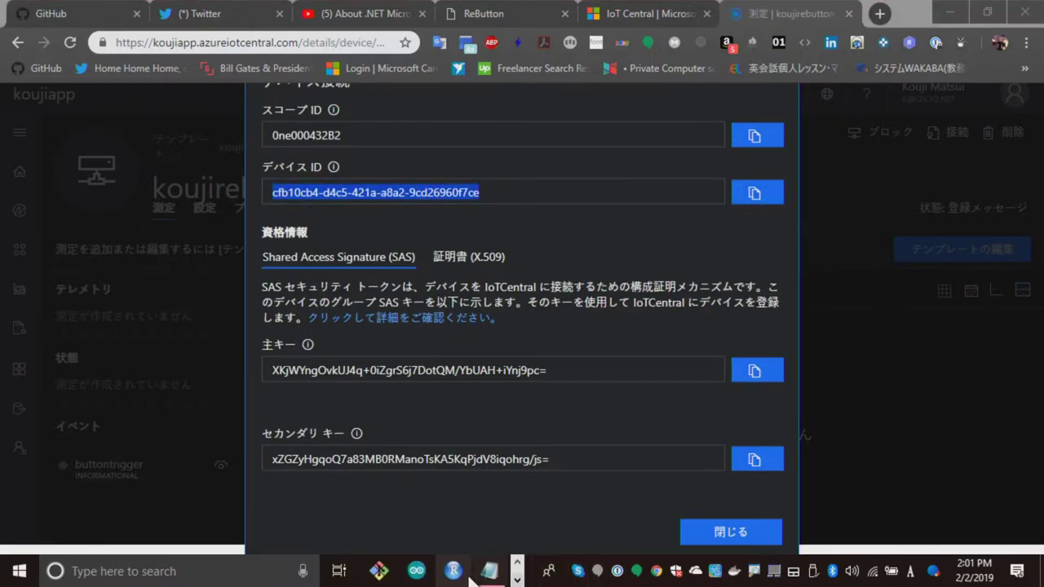
click(490, 572)
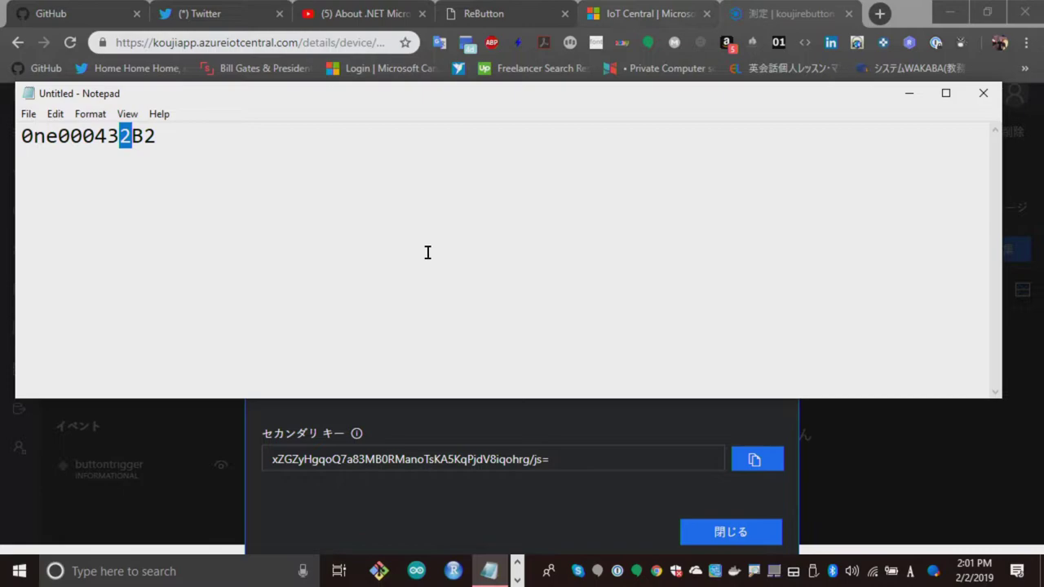
key(Return)
key(Return)
key(ctrl+v)
key(Return)
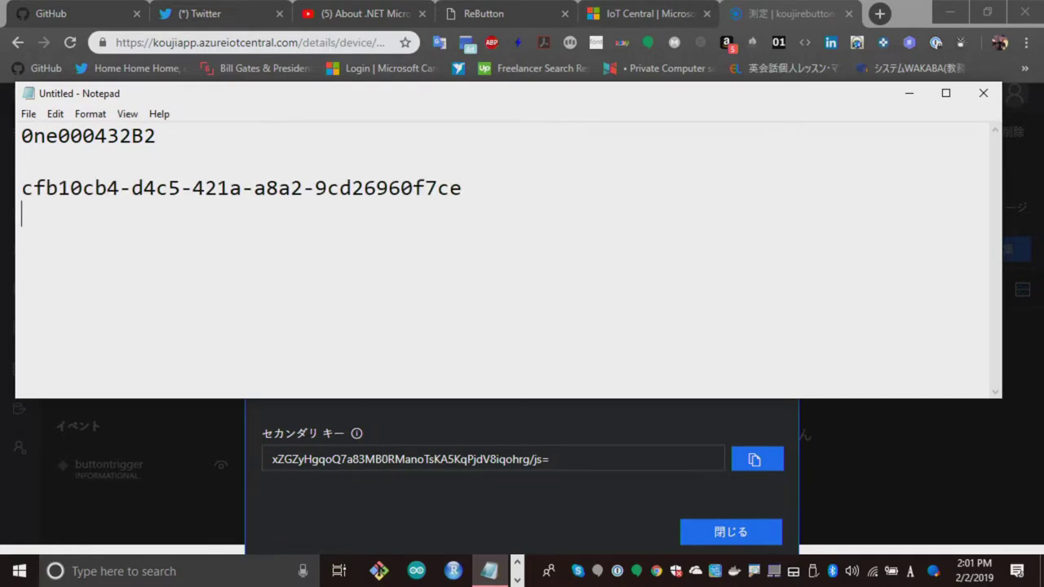
Copy the primary key and paste it below the Device ID, then uncover the dialog.
click(812, 8)
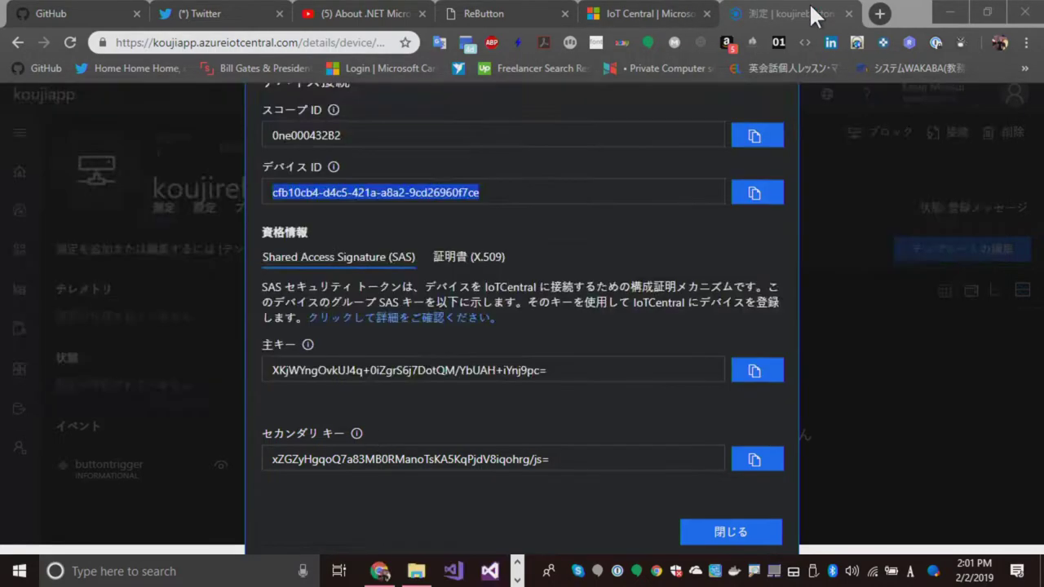
click(756, 370)
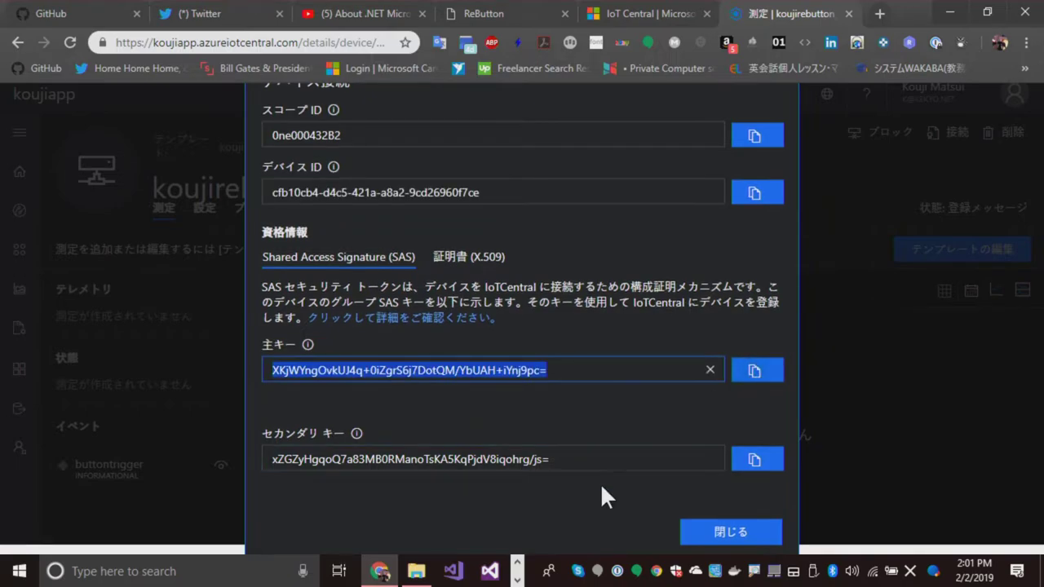
click(517, 579)
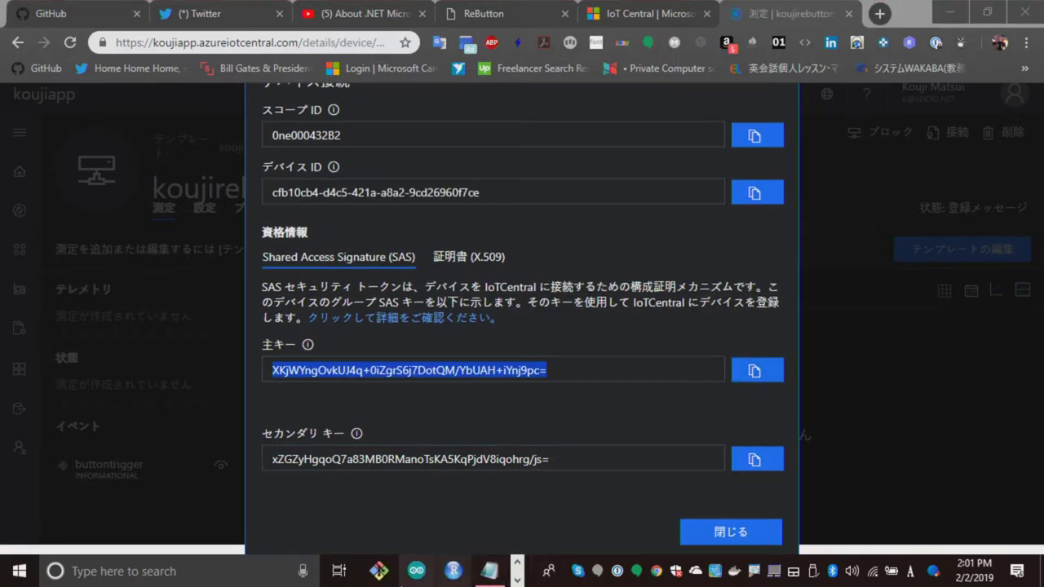
click(493, 573)
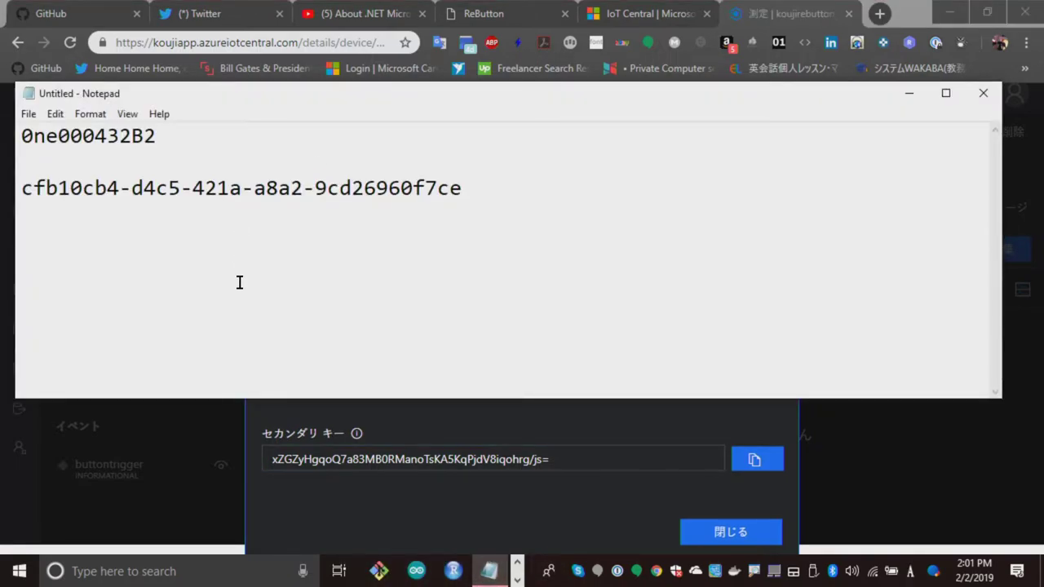
key(ctrl+v)
key(Return)
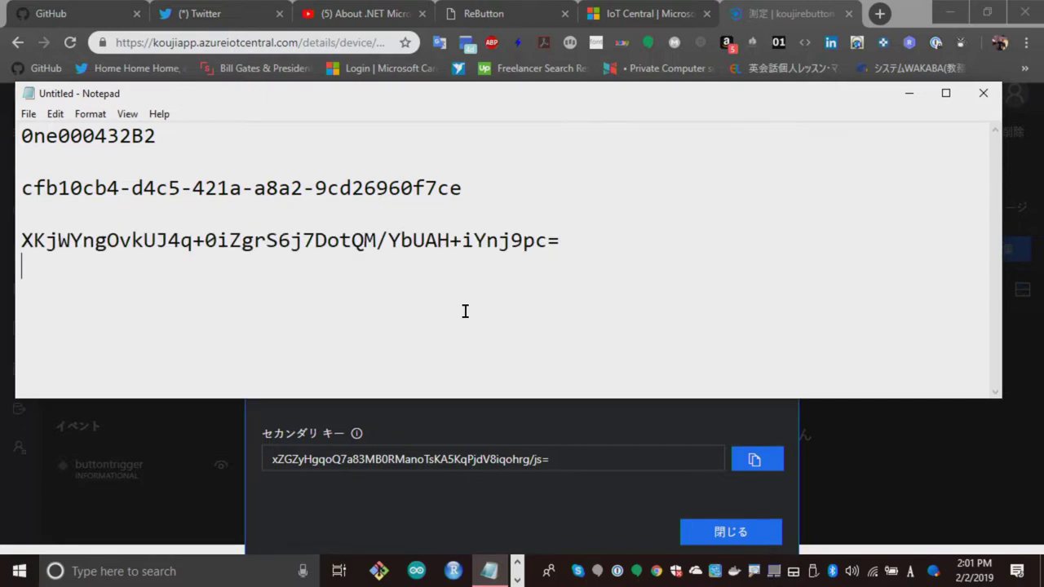
drag(655, 101, 663, 179)
click(774, 90)
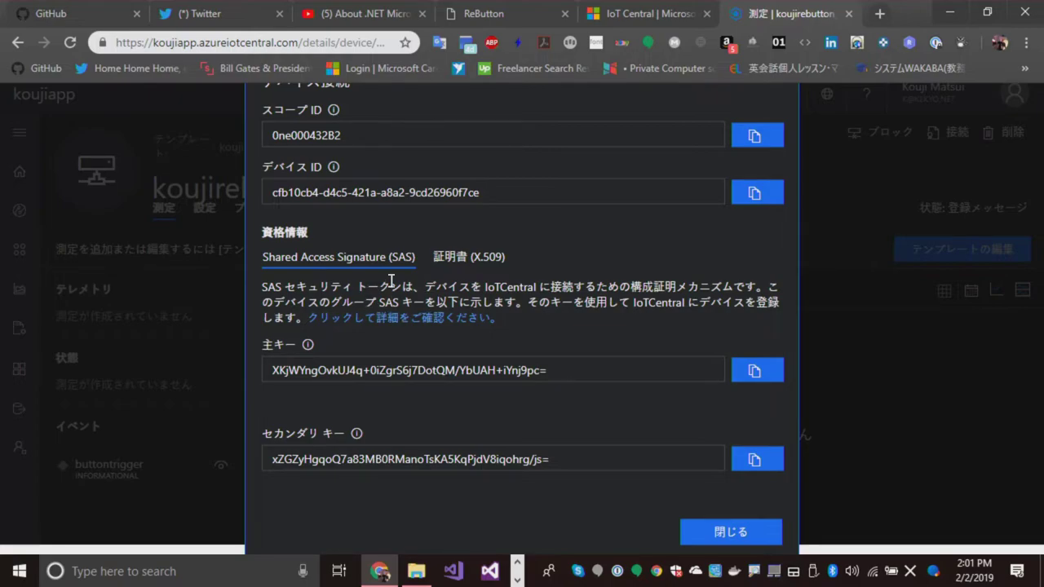
Glance at the X.509 credentials, switch back to SAS, and close the connection dialog.
click(470, 265)
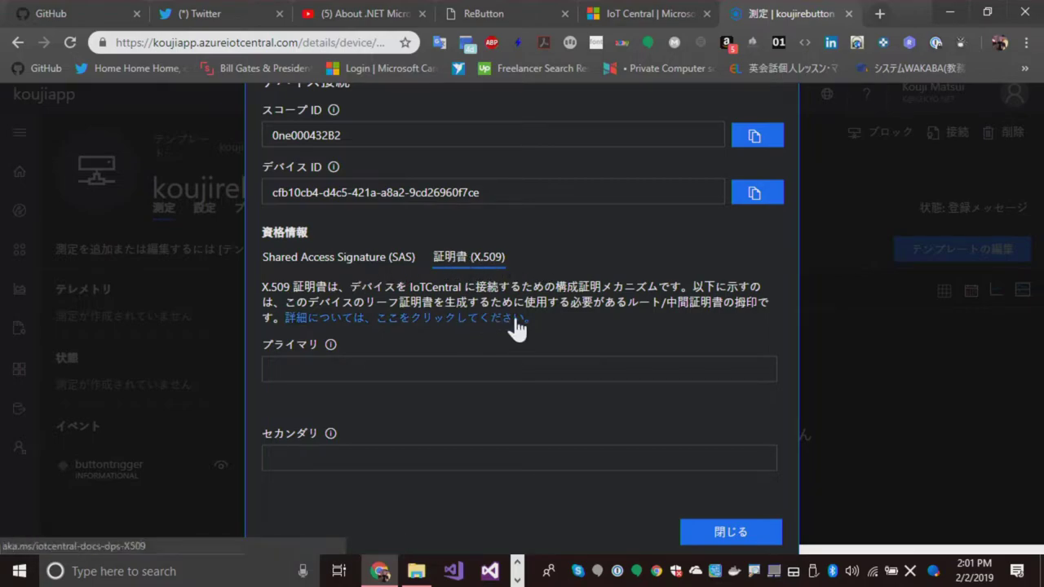
click(384, 258)
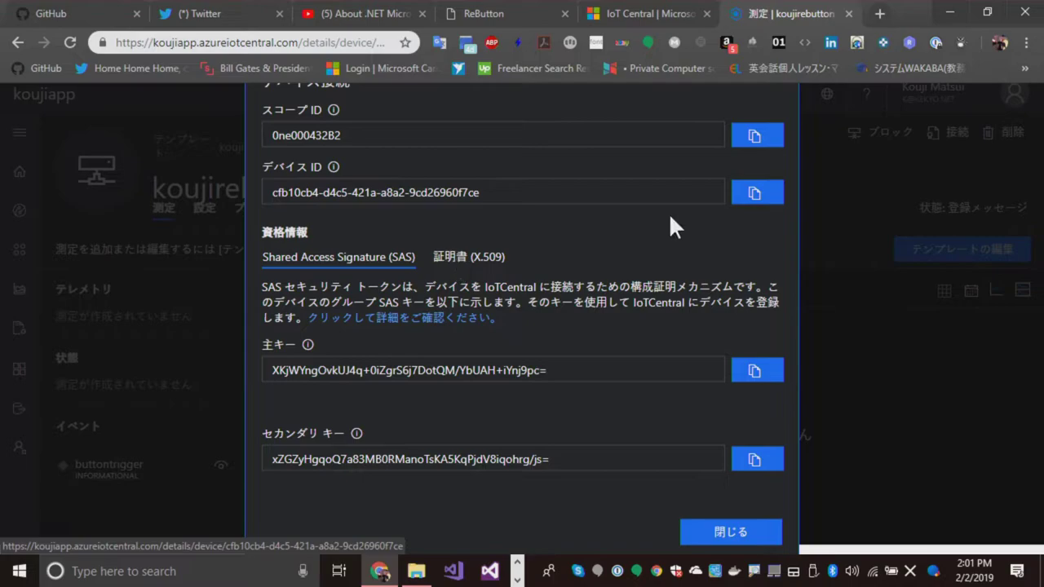
click(736, 533)
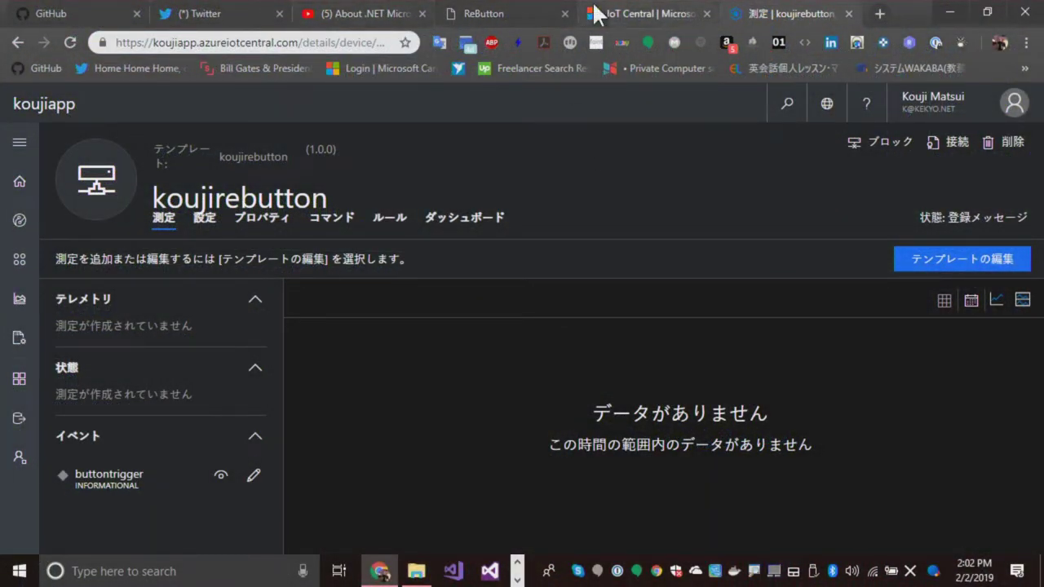
Switch to the ReButton browser tab showing its Shutdown page.
click(497, 10)
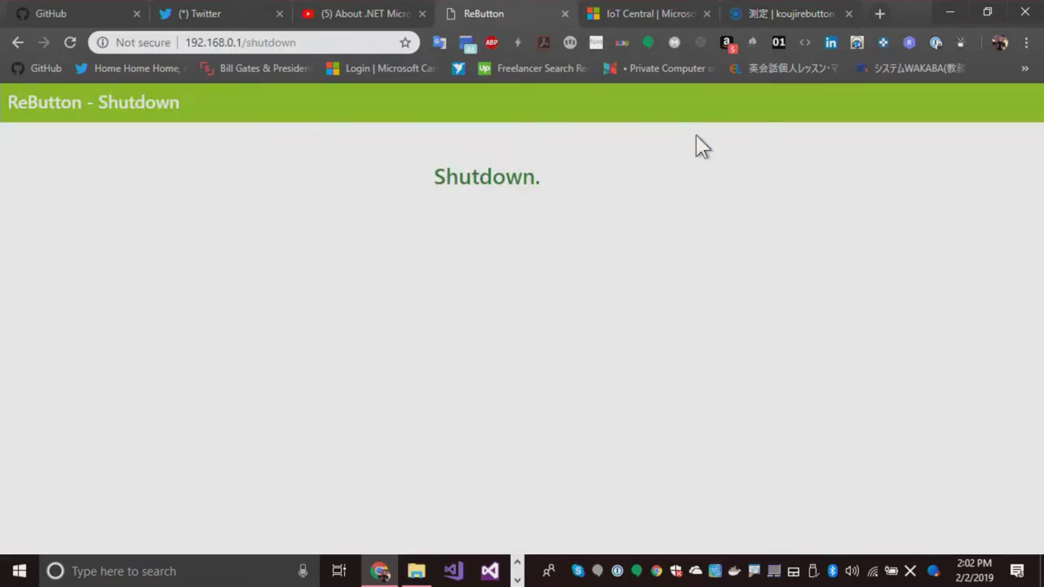
click(872, 571)
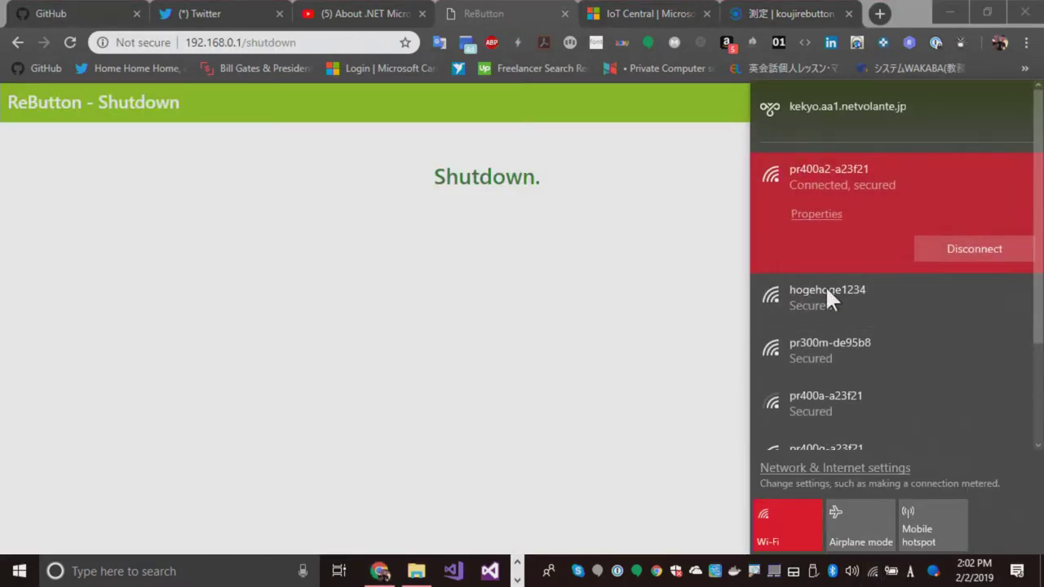
scroll(902, 375, down, 2)
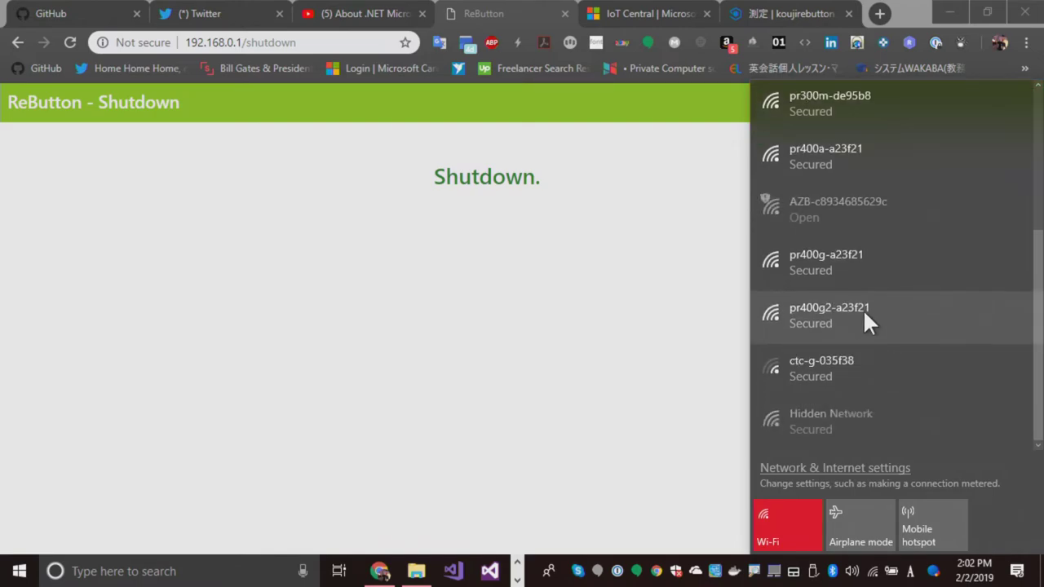
click(859, 195)
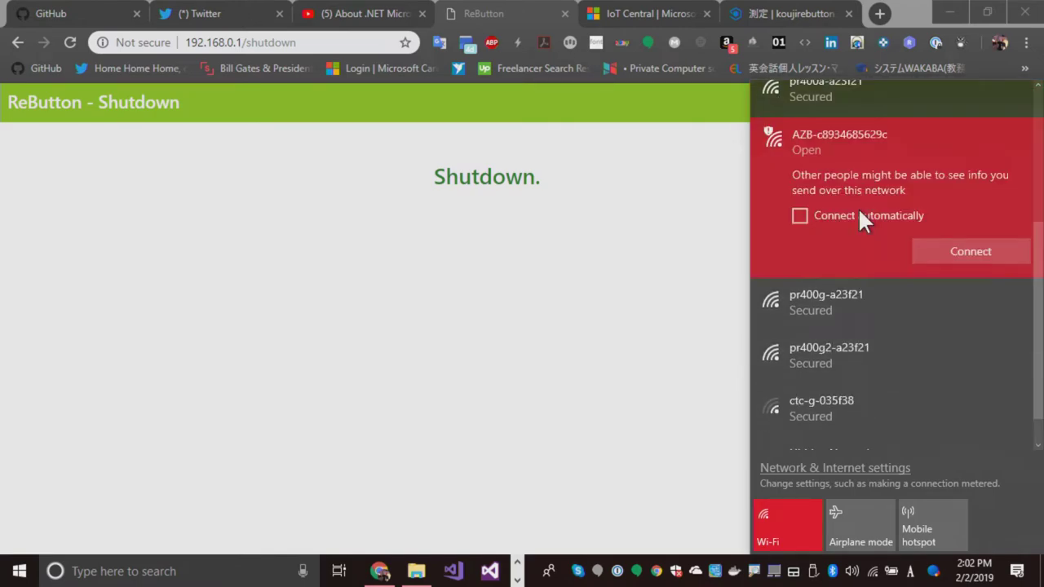
click(972, 252)
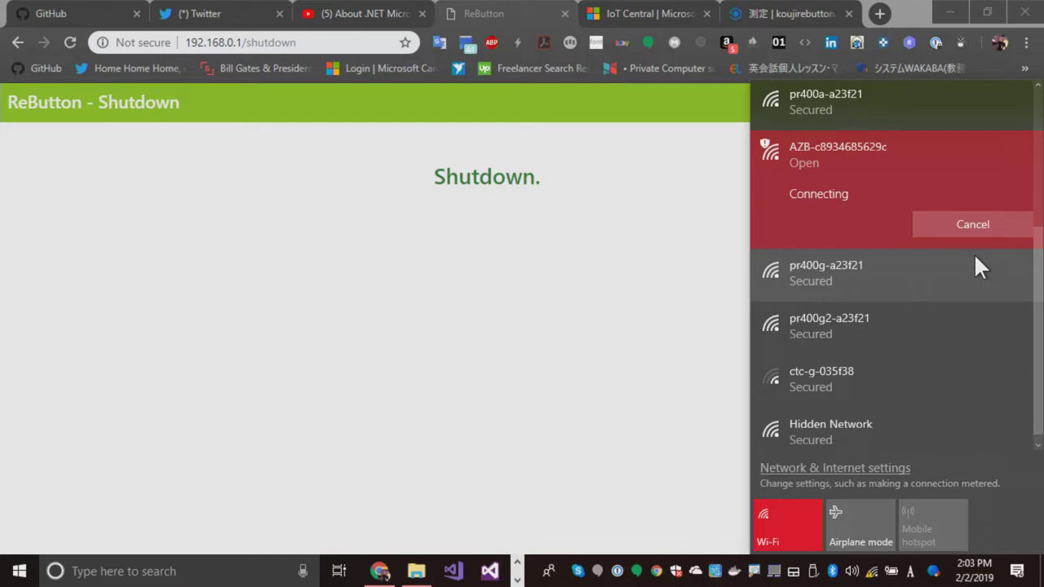
click(476, 368)
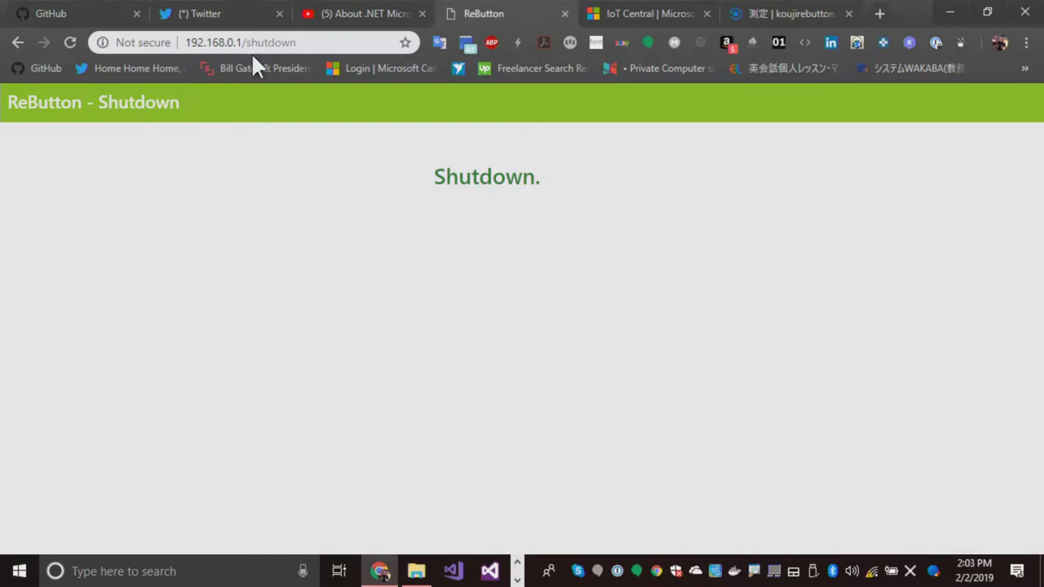
click(70, 44)
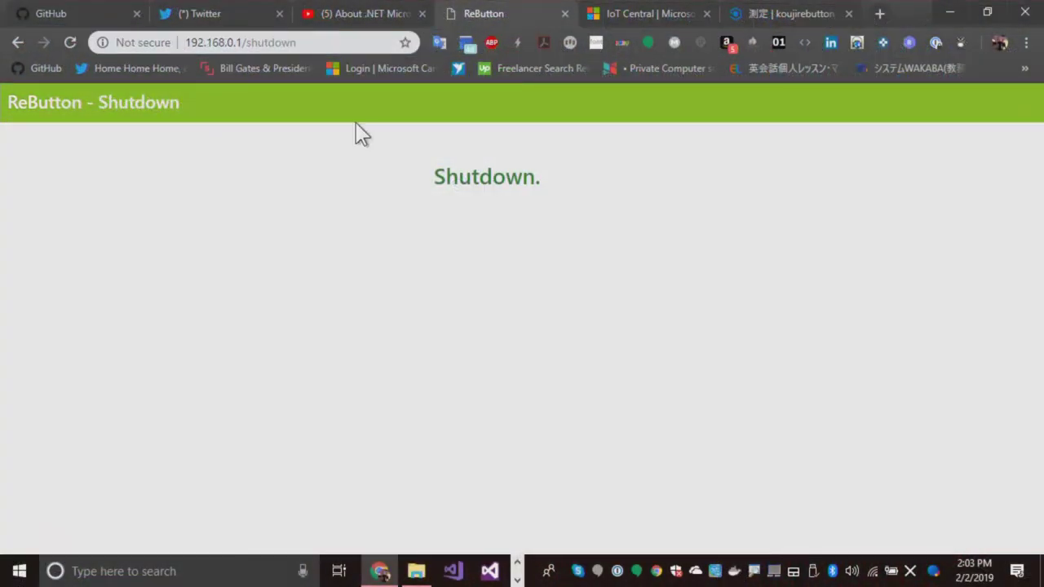
click(873, 570)
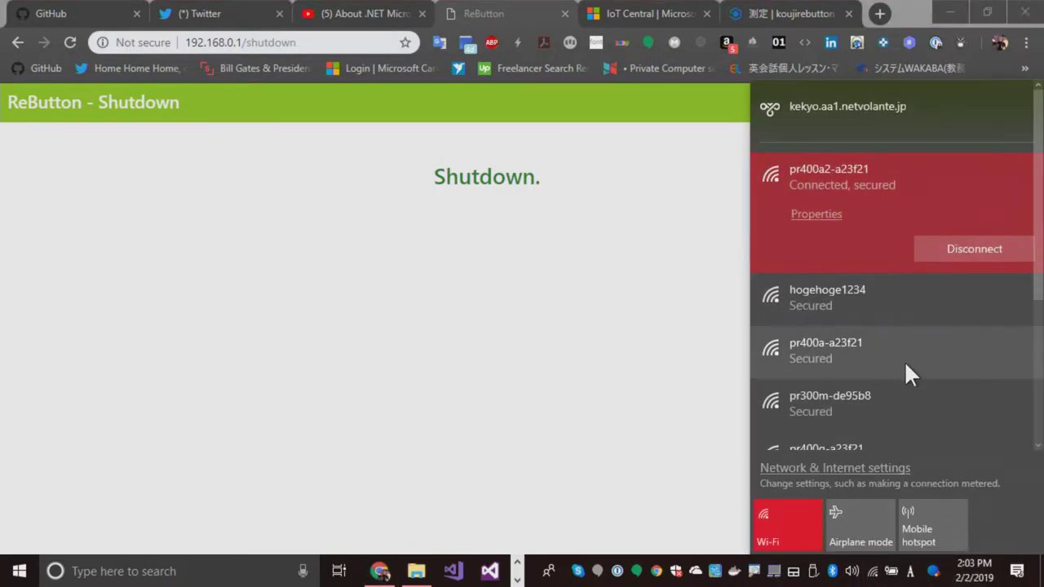
scroll(895, 349, down, 4)
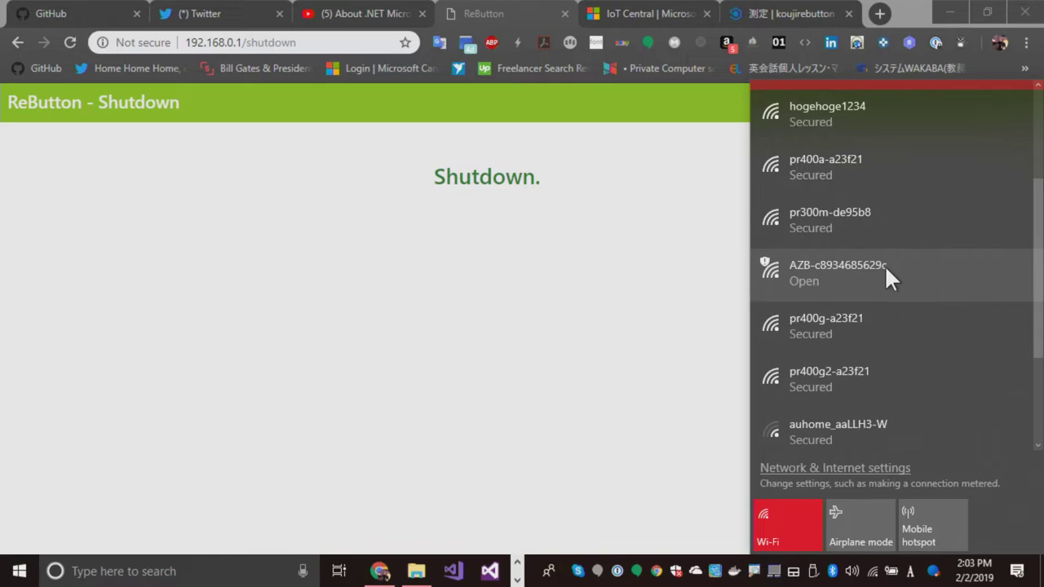
click(884, 270)
click(929, 317)
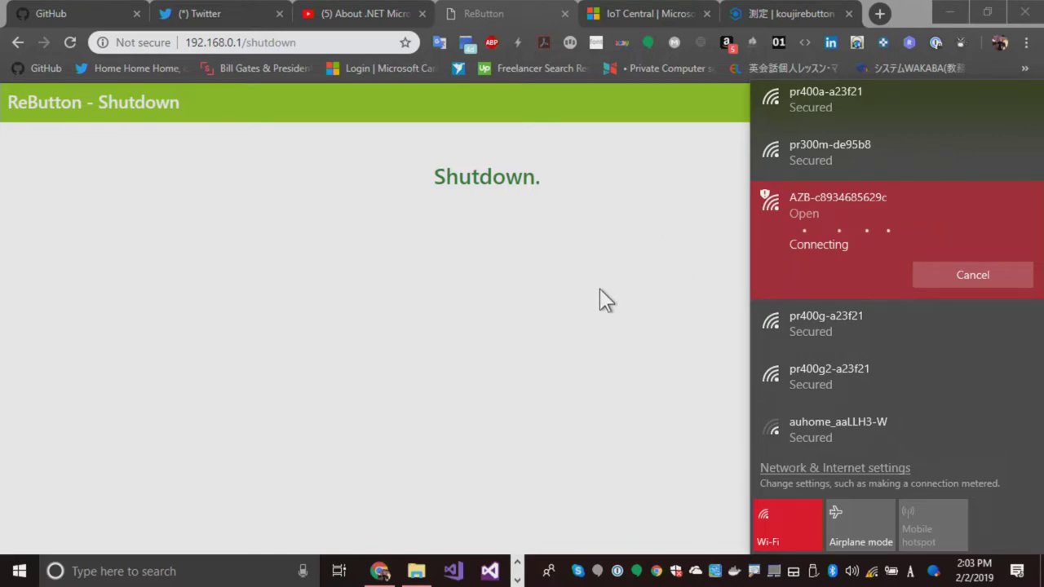
Back in Chrome, select 'shutdown' at the end of the 192.168.0.1/shutdown address.
click(558, 309)
click(255, 50)
click(243, 42)
drag(247, 43, 393, 58)
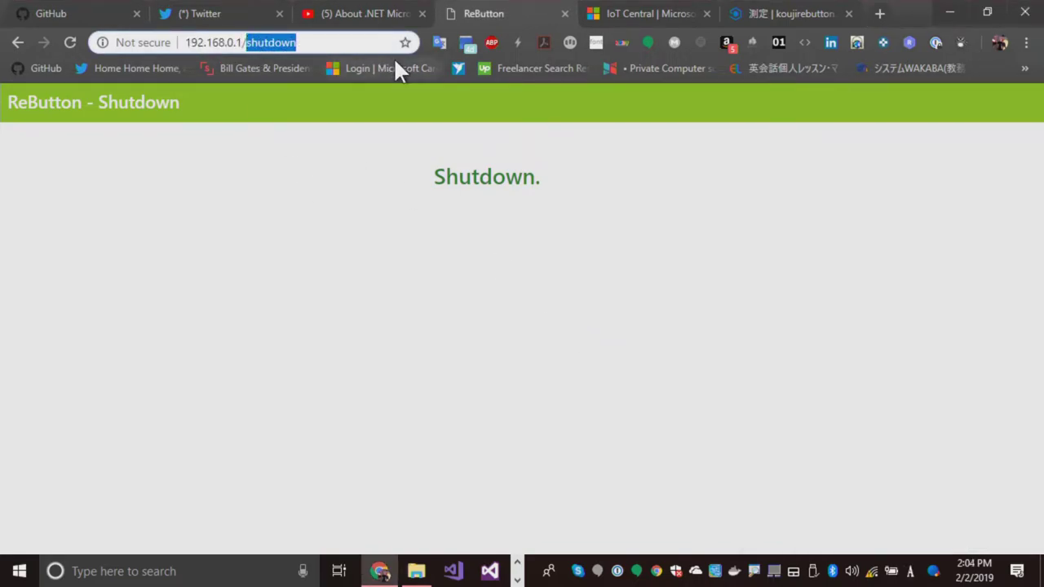
Go to the ReButton home page and open its Azure IoT Central connection form.
key(BackSpace)
key(BackSpace)
key(Return)
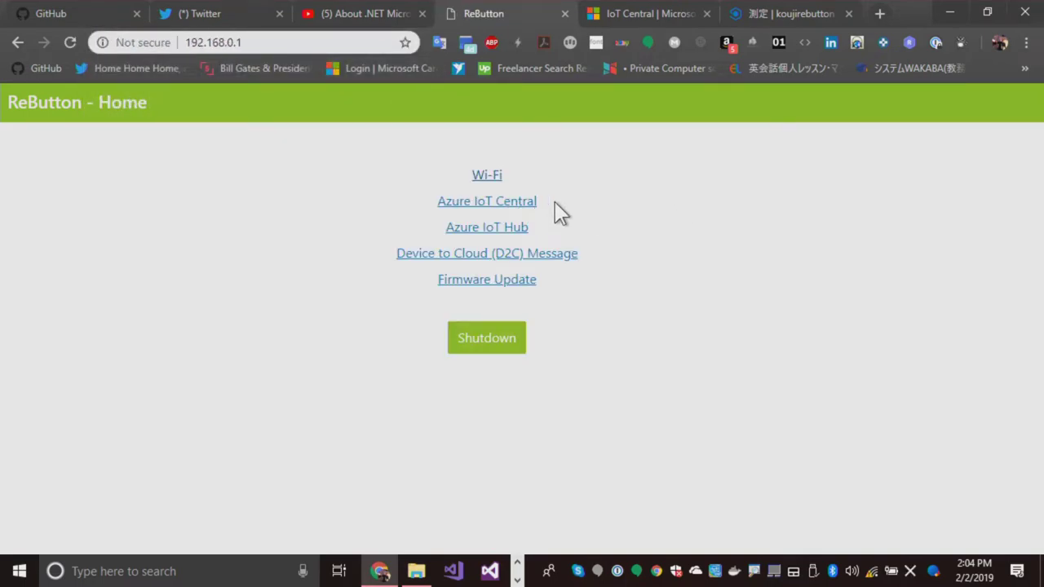
click(494, 204)
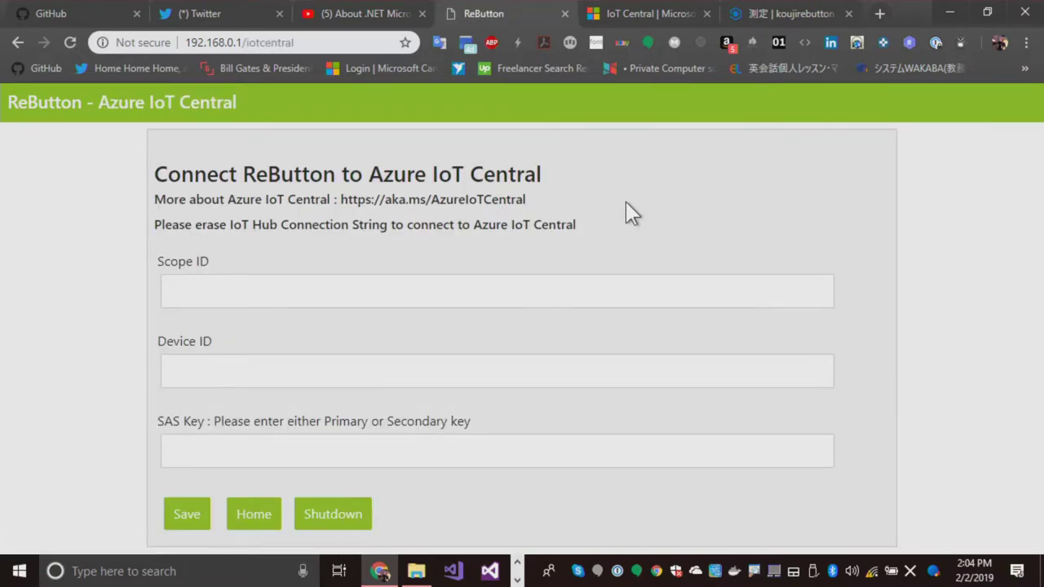
click(481, 294)
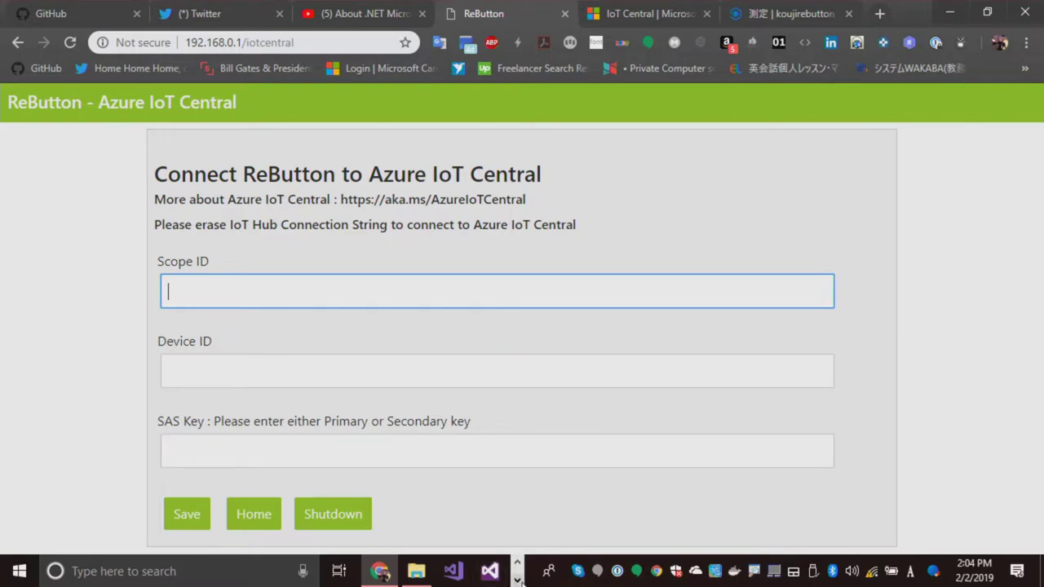
Paste the Scope ID from Notepad into the Scope ID field.
click(517, 580)
click(489, 571)
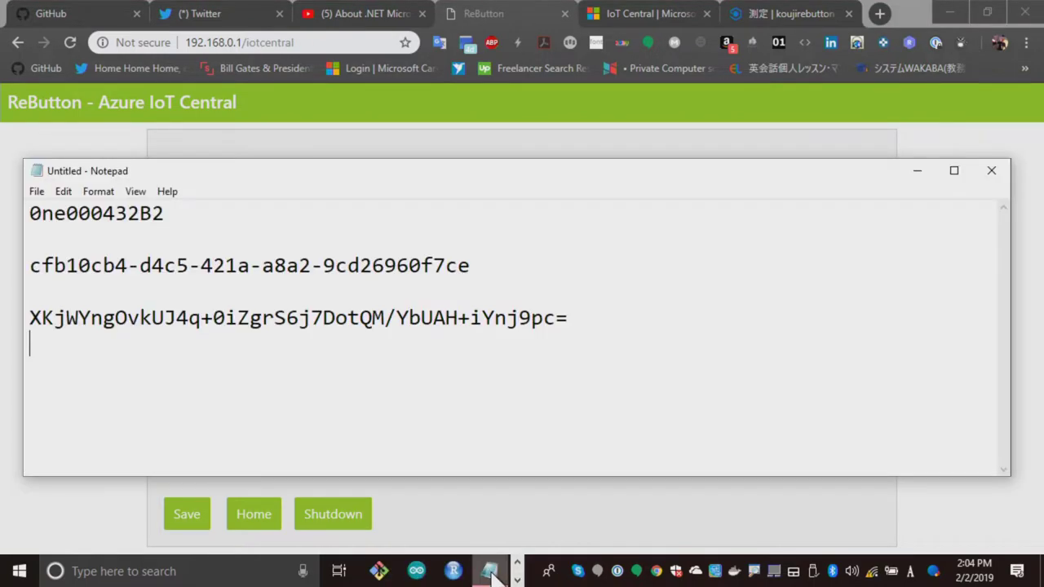
drag(263, 159, 905, 200)
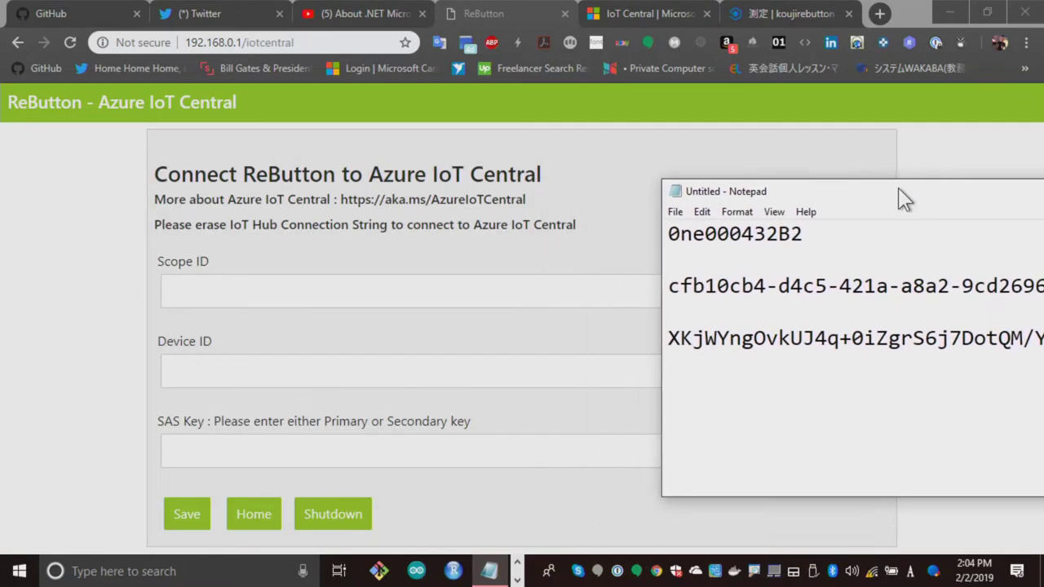
double_click(759, 236)
key(ctrl+c)
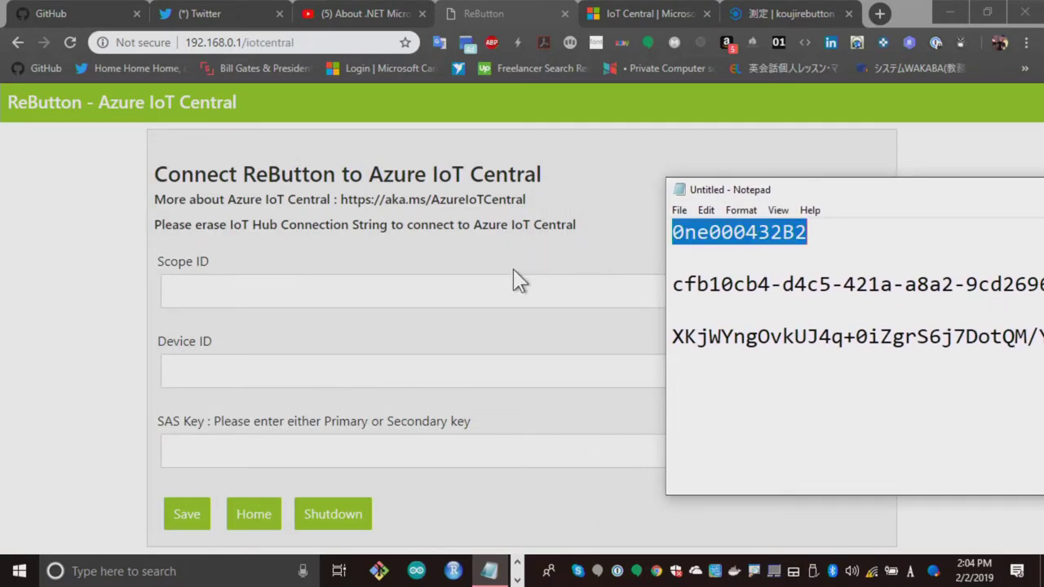
click(521, 285)
key(ctrl+v)
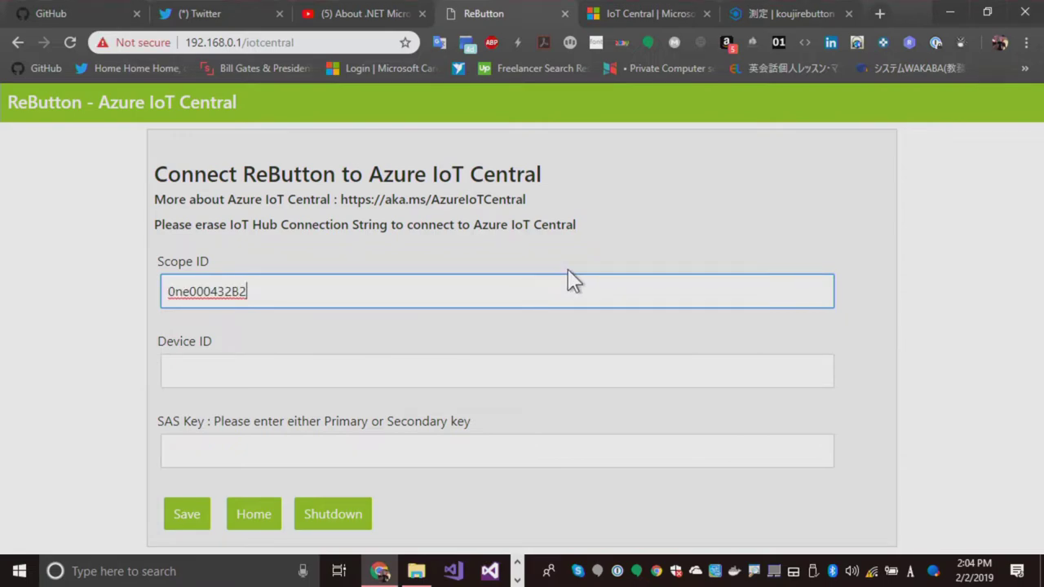
Copy the Device ID line from Notepad into the Device ID field.
key(alt+Tab)
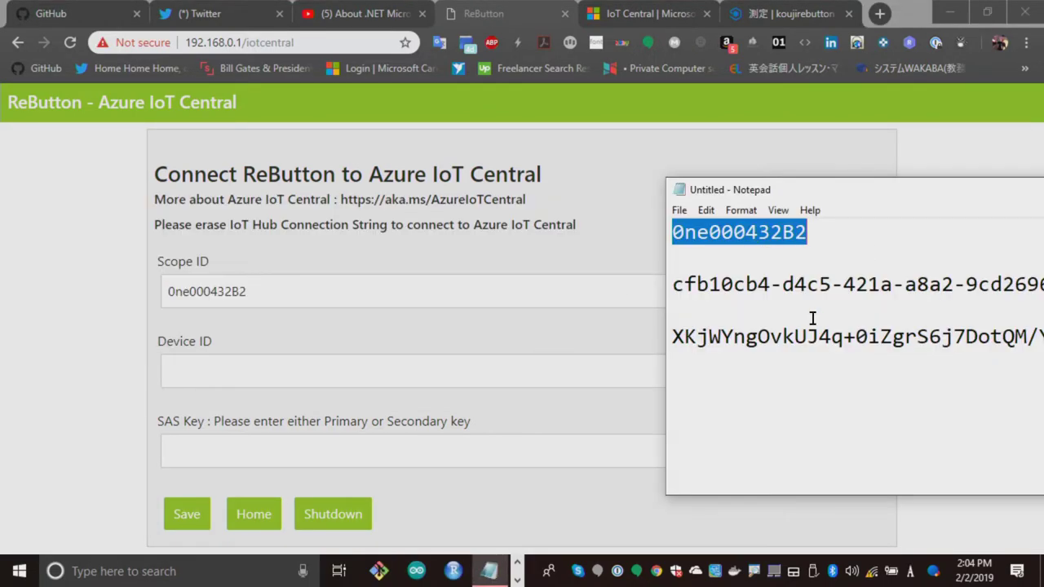
double_click(750, 285)
drag(734, 191, 213, 176)
drag(605, 267, 125, 280)
key(ctrl+c)
click(230, 140)
click(287, 367)
key(ctrl+v)
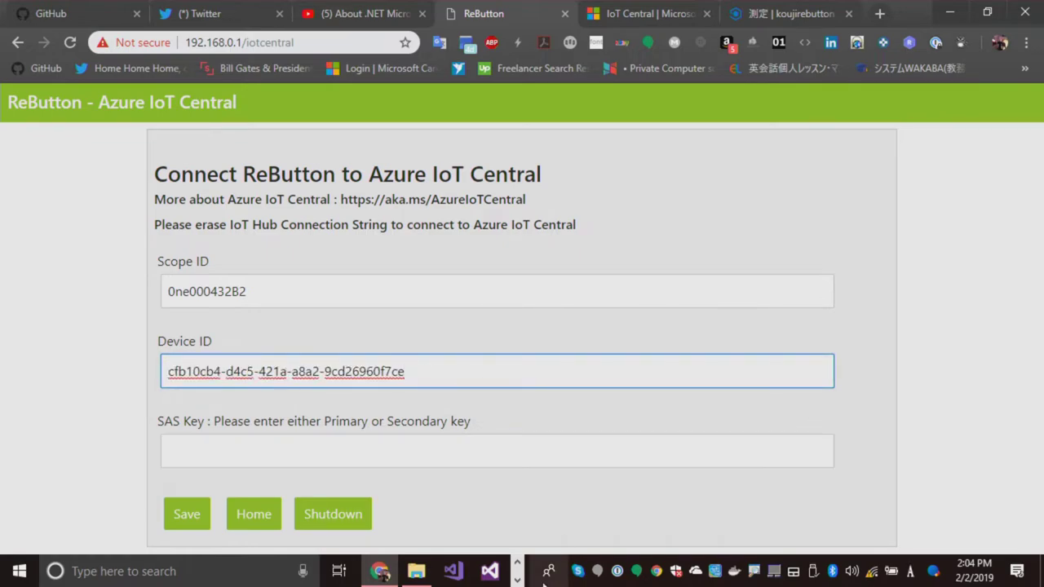
key(Tab)
key(Tab)
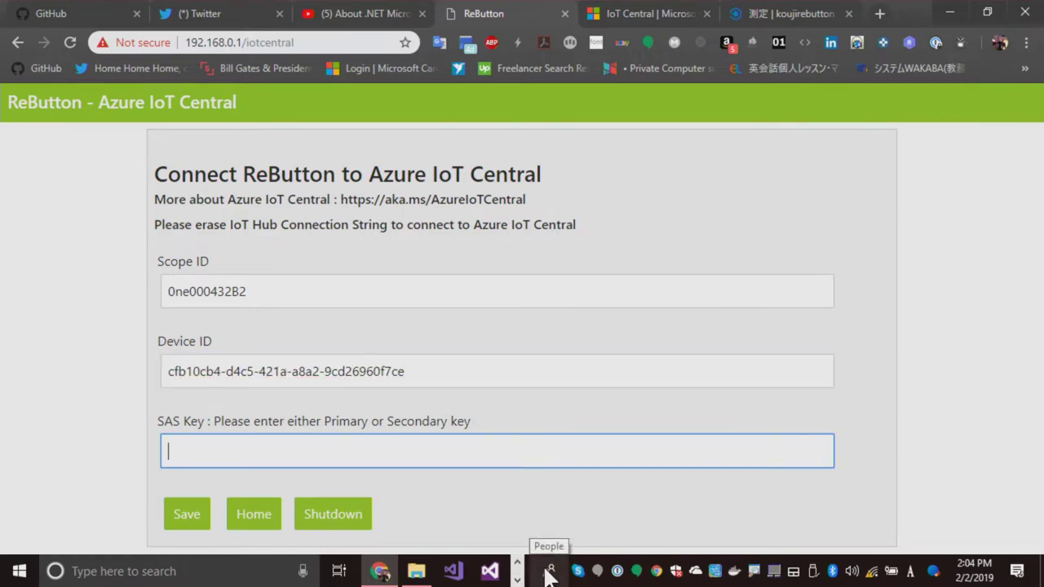
Paste the SAS key from Notepad into the SAS Key field and save the settings.
key(alt+Tab)
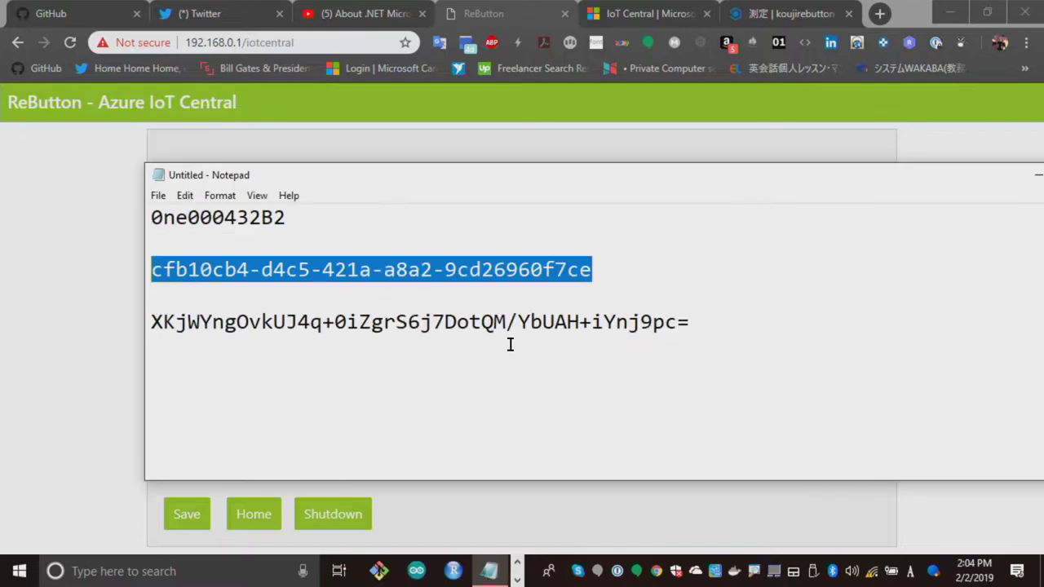
drag(153, 321, 732, 314)
key(ctrl+c)
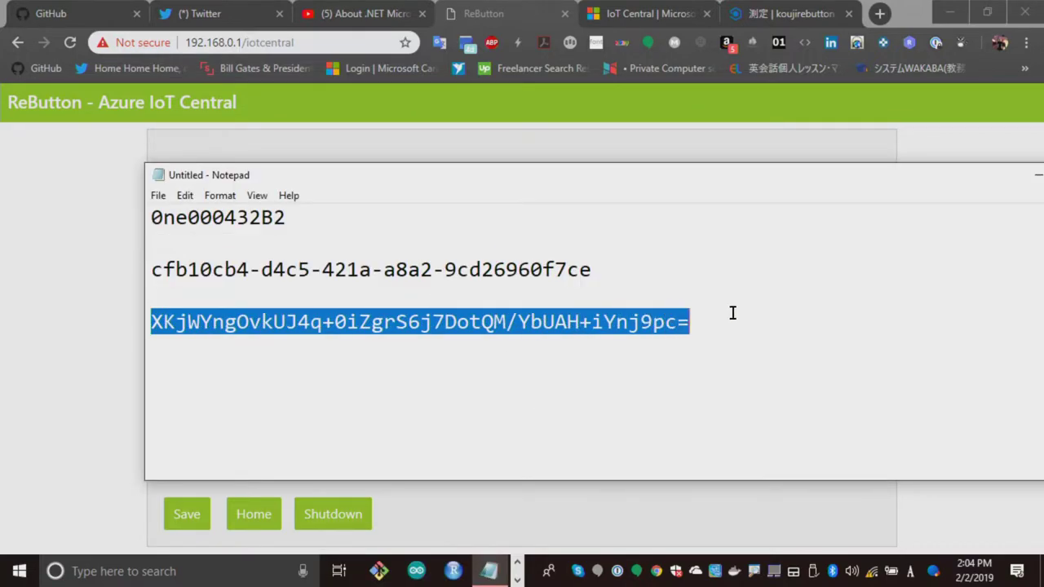
key(alt+Tab)
click(295, 463)
key(ctrl+v)
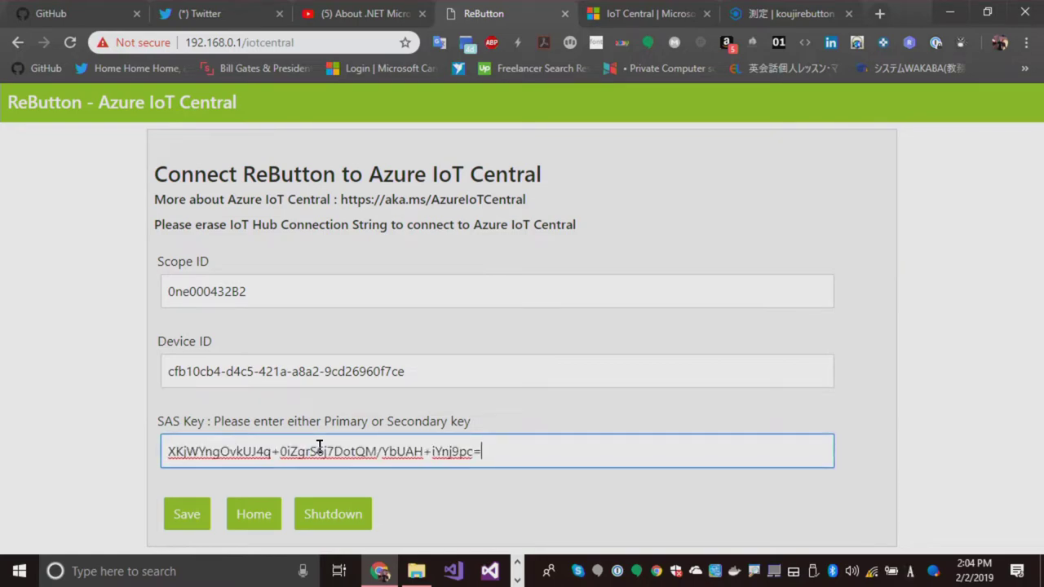
click(188, 514)
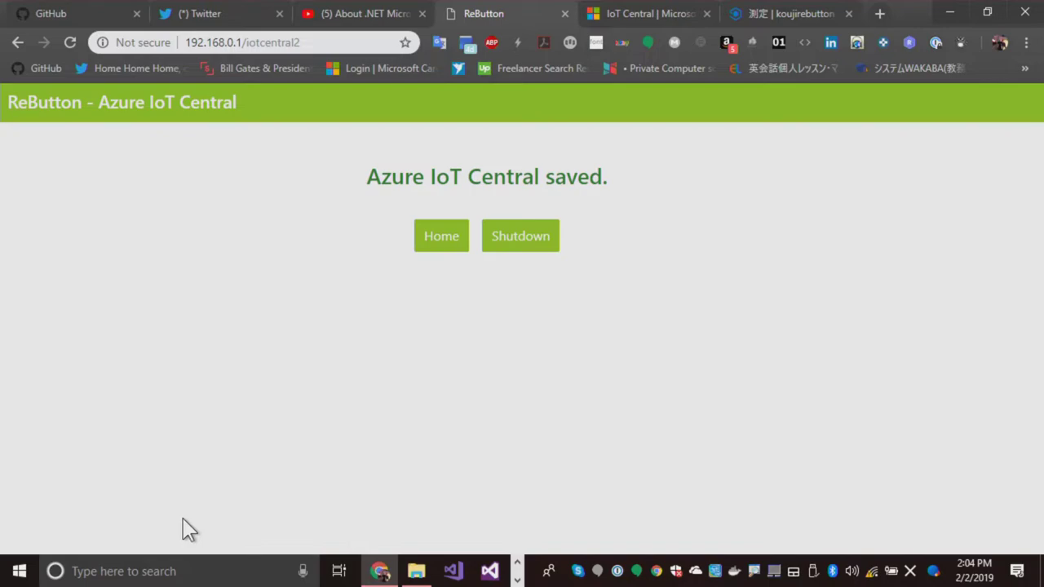
Return to the ReButton home page, open the Azure IoT Hub settings, then switch to the IoT Central tab.
click(437, 243)
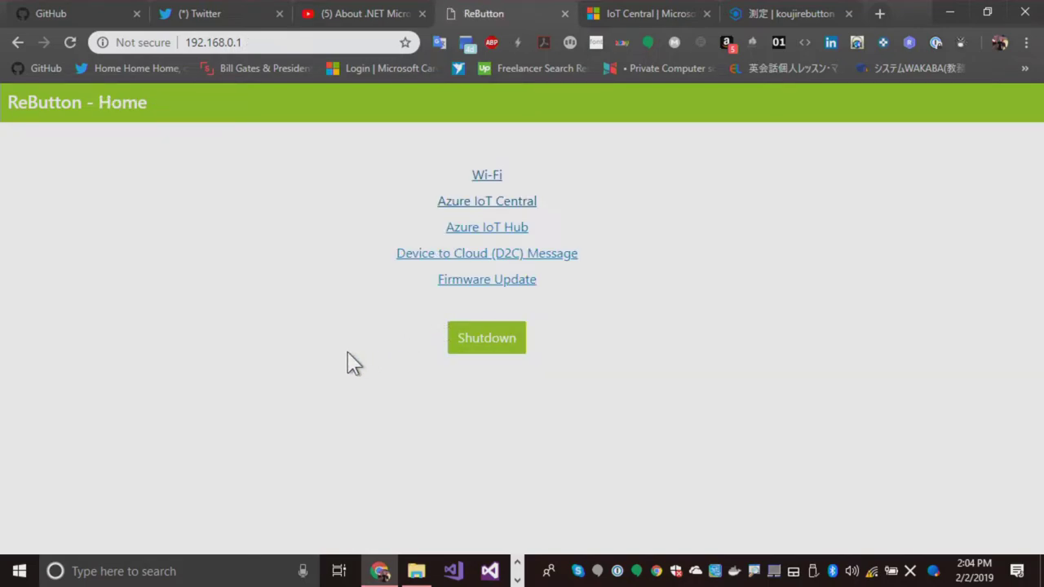
click(508, 226)
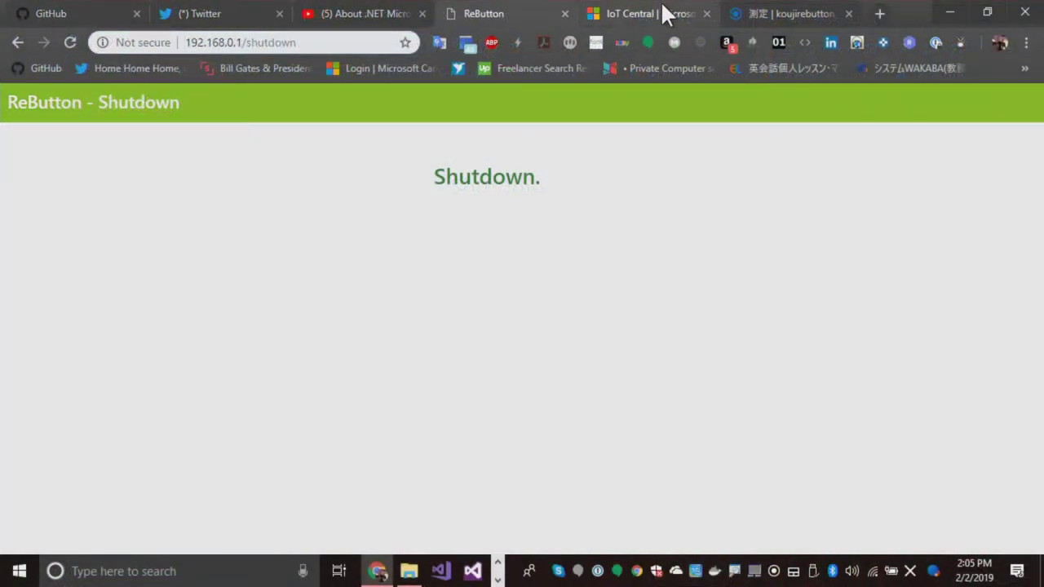
click(632, 12)
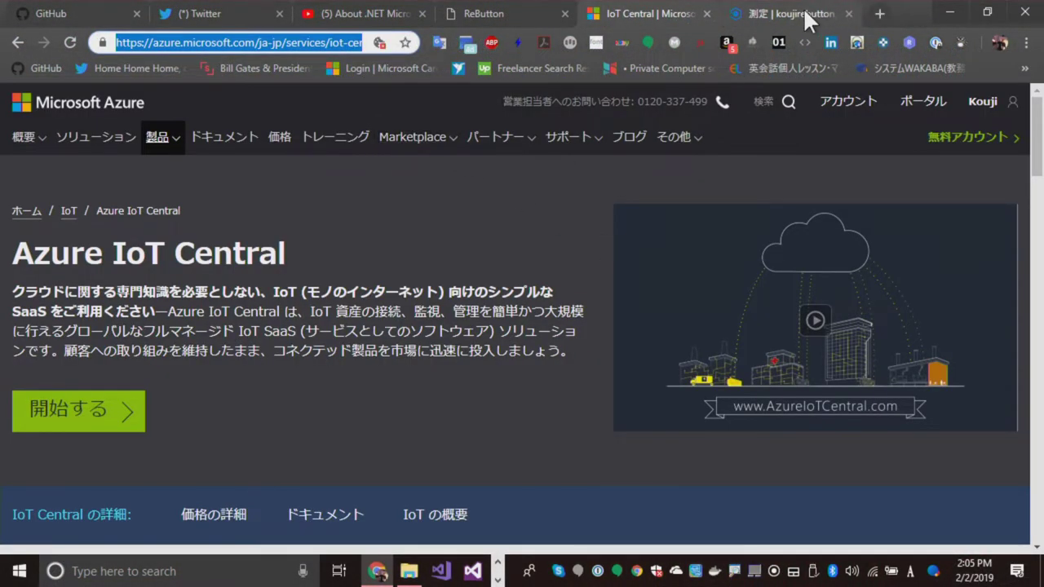
Switch to the koujirebutton Measurements tab and inspect the buttontrigger event on its chart.
click(803, 11)
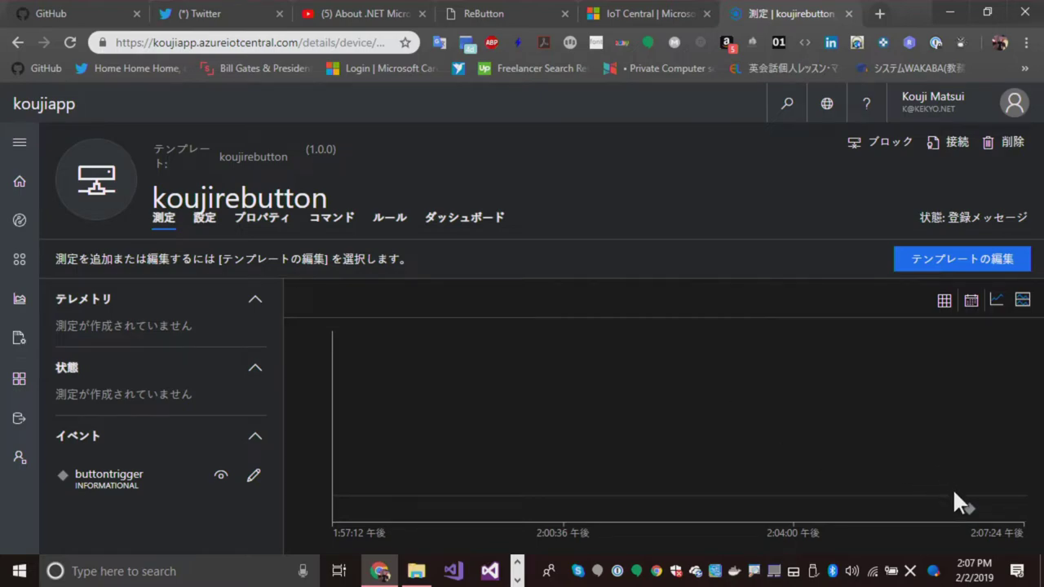
mouse_move(971, 509)
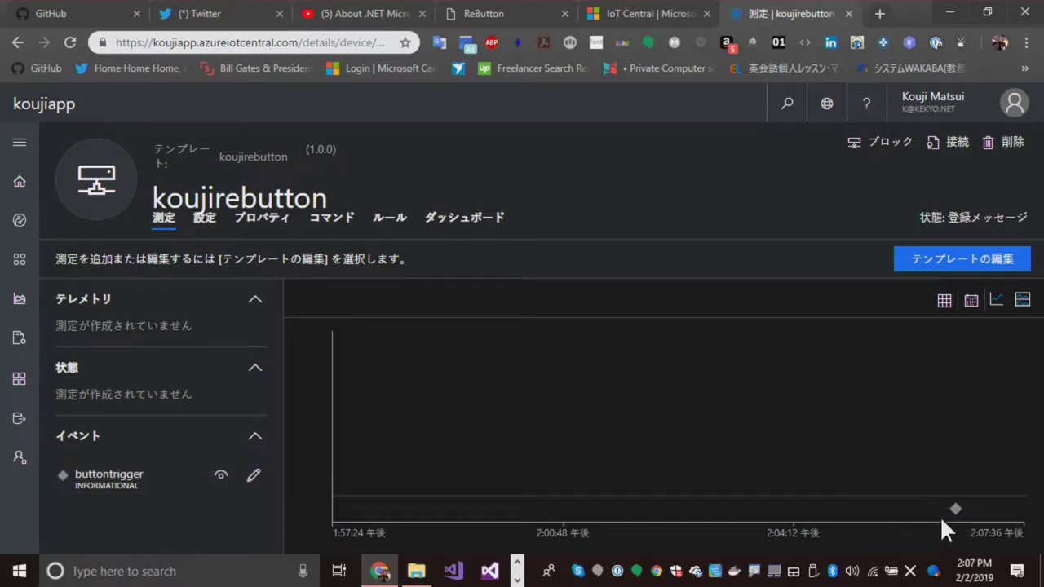
click(954, 509)
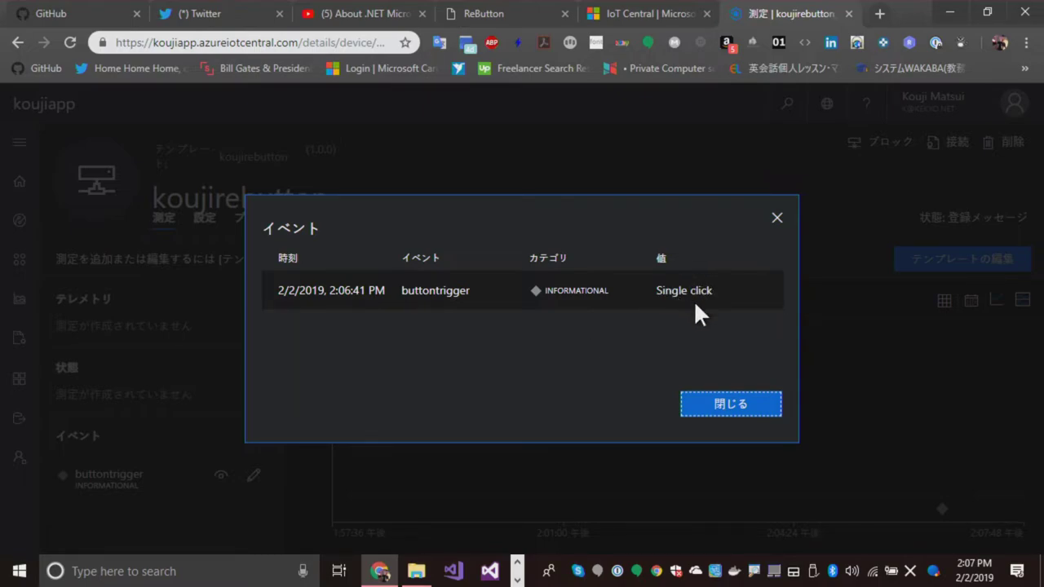
click(740, 402)
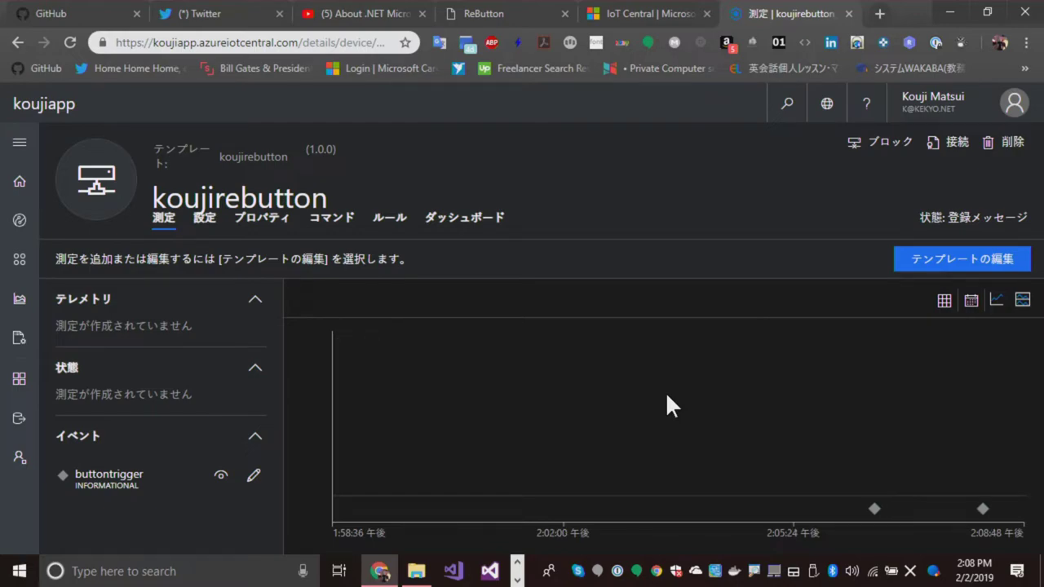
Open the details of the latest buttontrigger event on the chart, then close them.
mouse_move(979, 512)
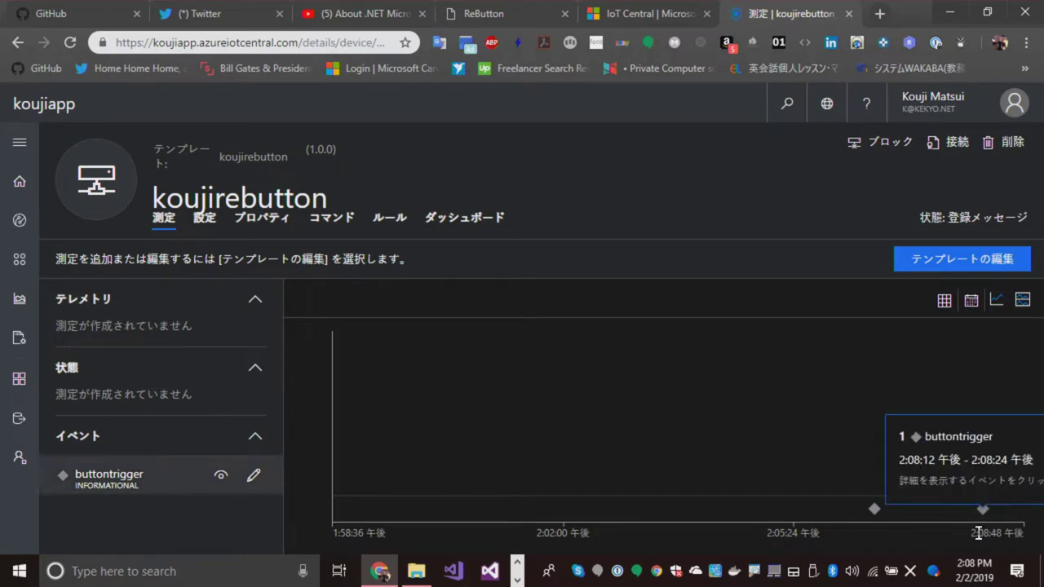
click(978, 512)
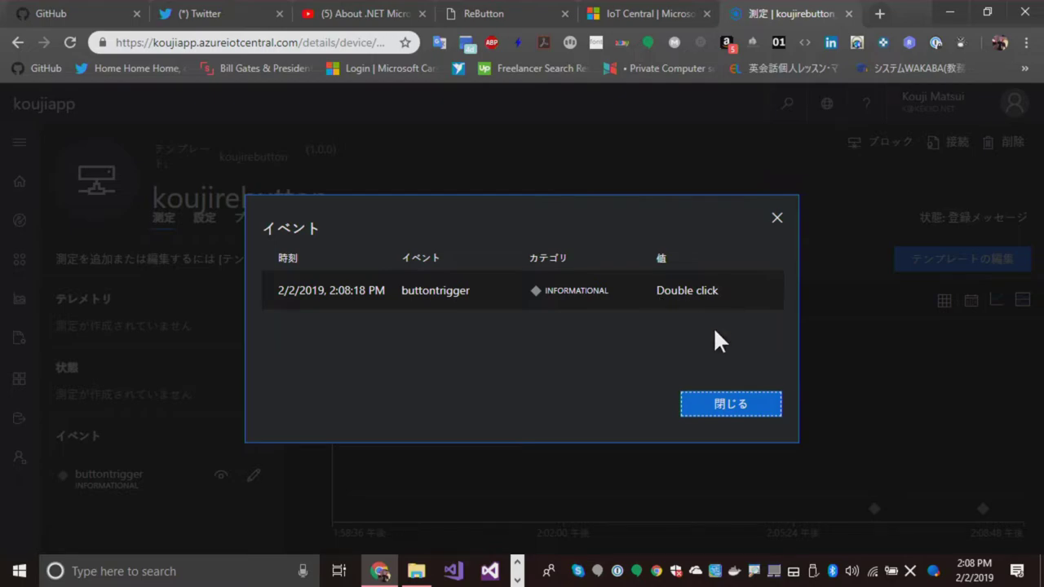
click(738, 409)
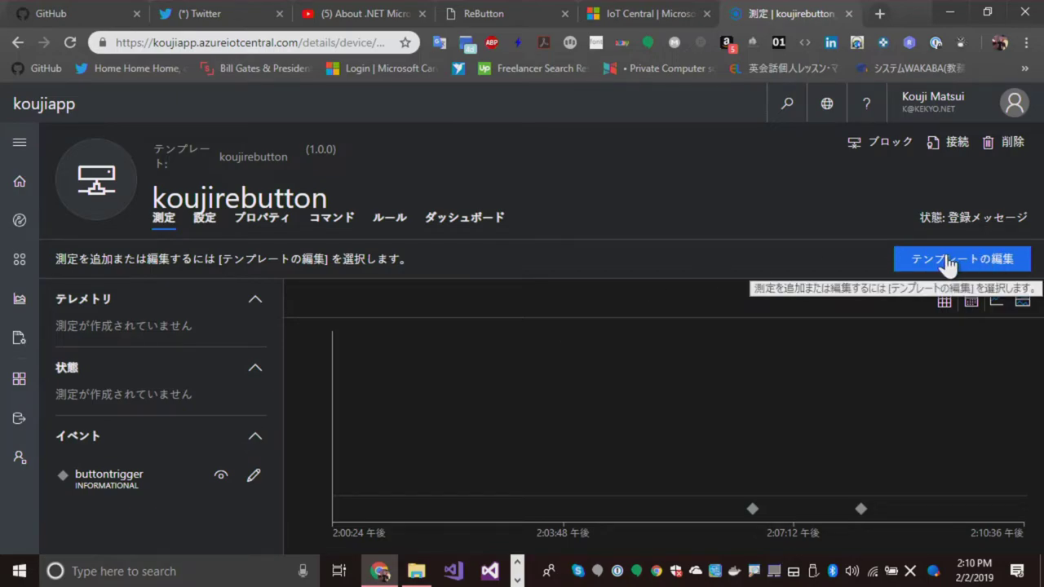
Put the koujirebutton template into edit mode and list the new measurement types.
click(985, 261)
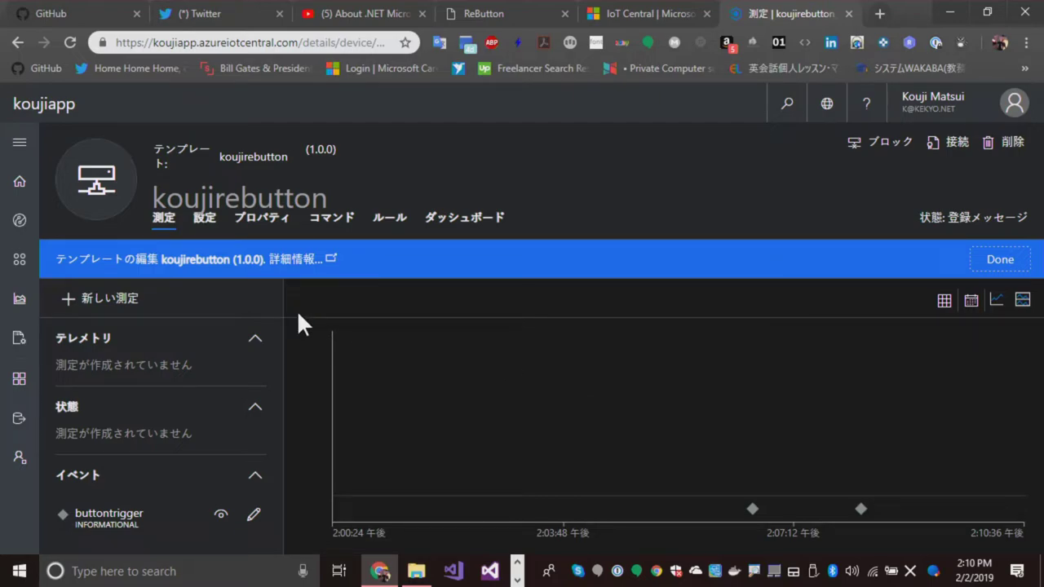
click(97, 300)
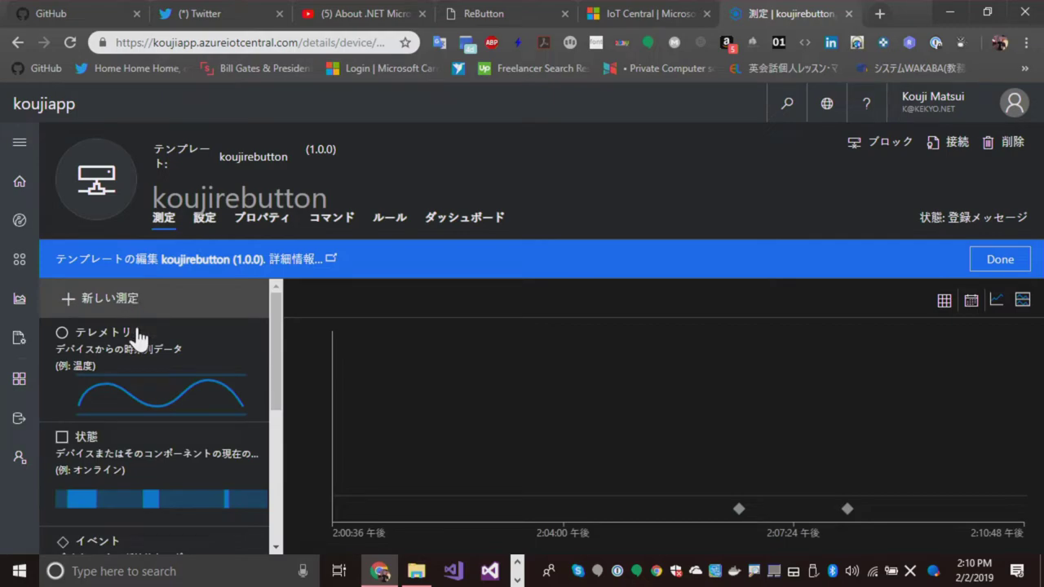
scroll(232, 355, down, 1)
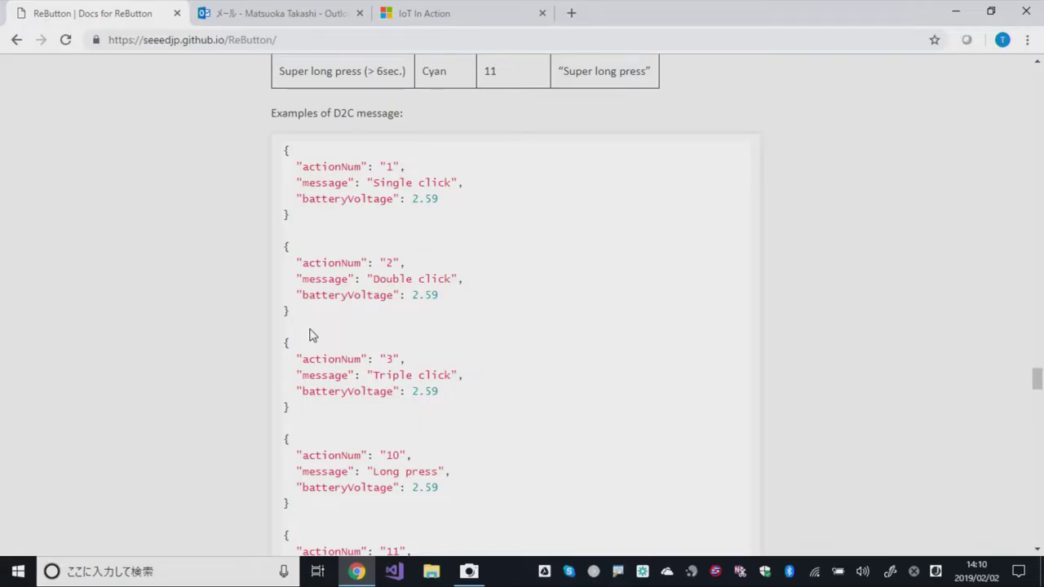
scroll(310, 334, down, 1)
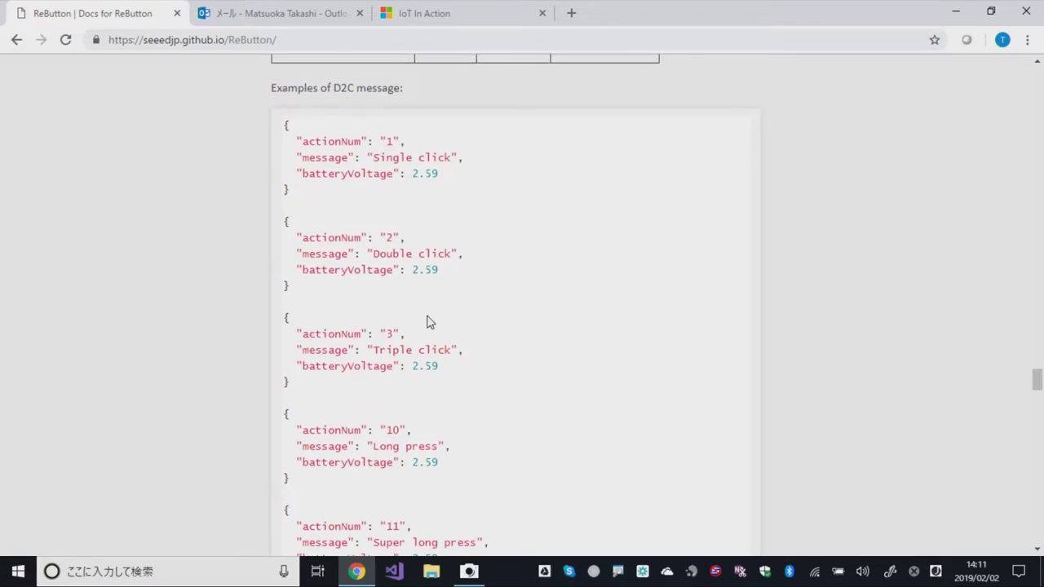
ctrl+scroll(429, 321, up, 1)
scroll(528, 261, up, 2)
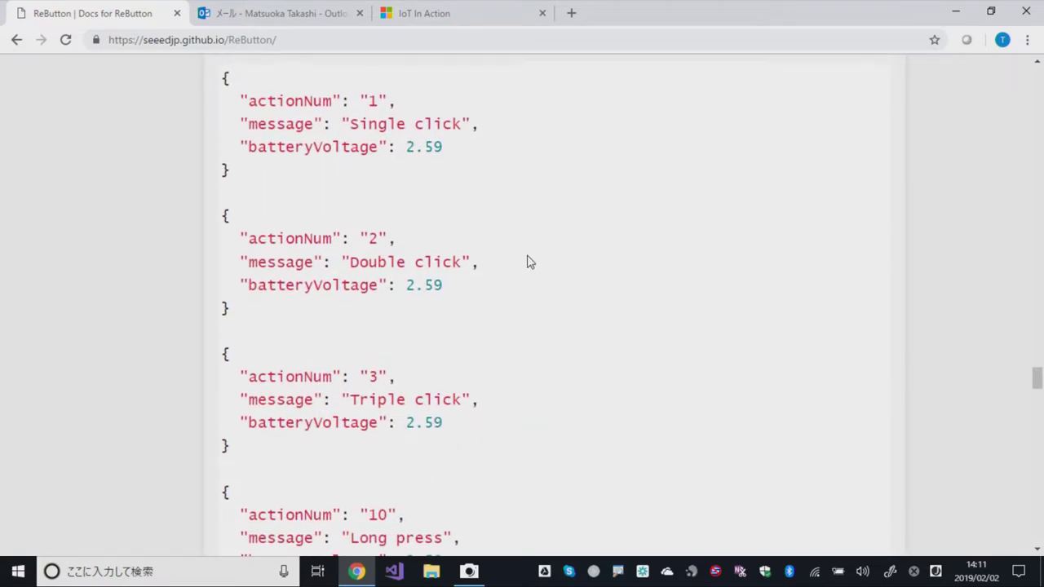
scroll(528, 261, up, 1)
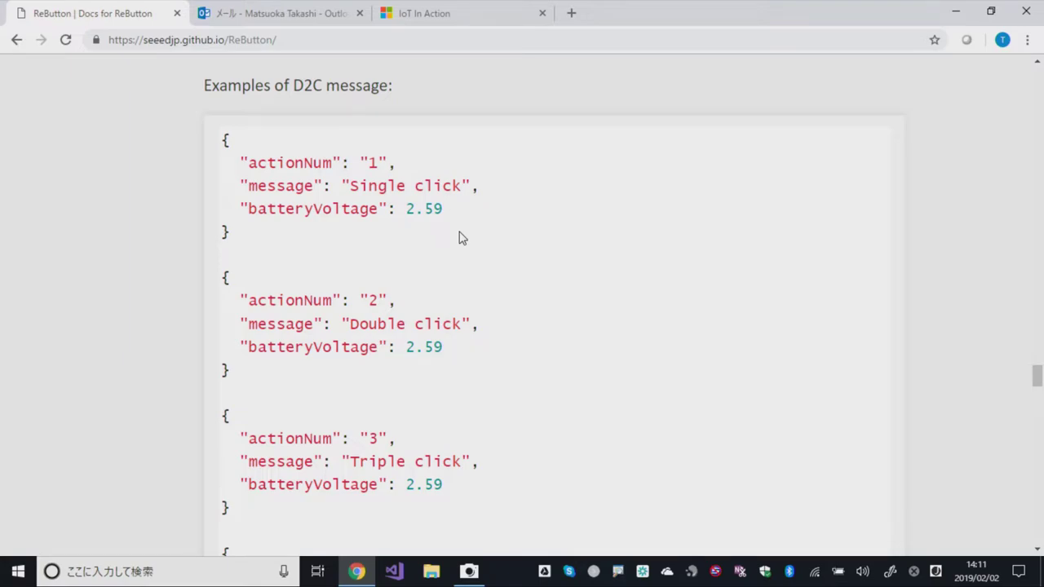
scroll(460, 237, up, 6)
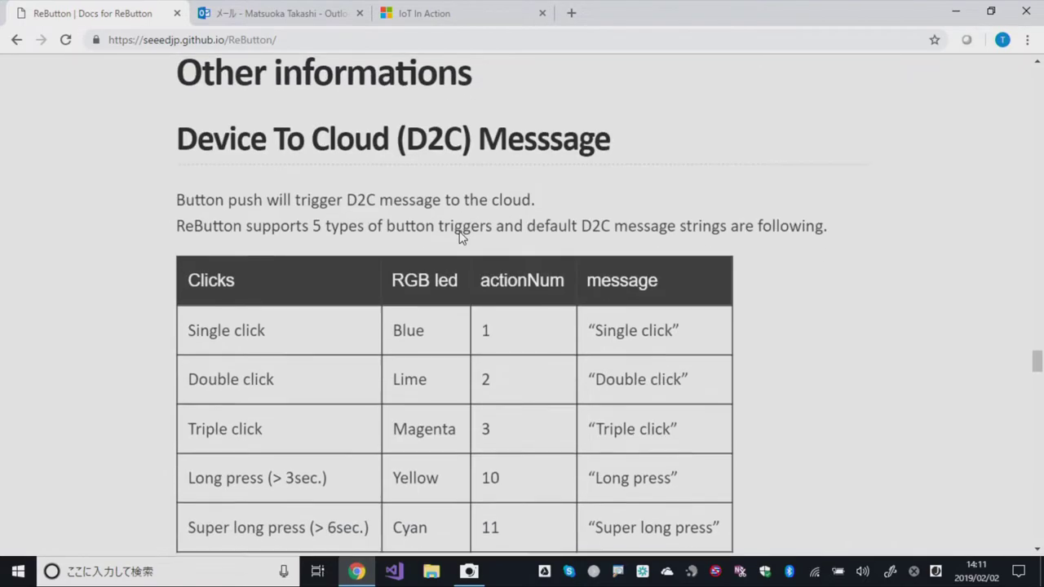
scroll(460, 238, up, 1)
scroll(460, 237, down, 3)
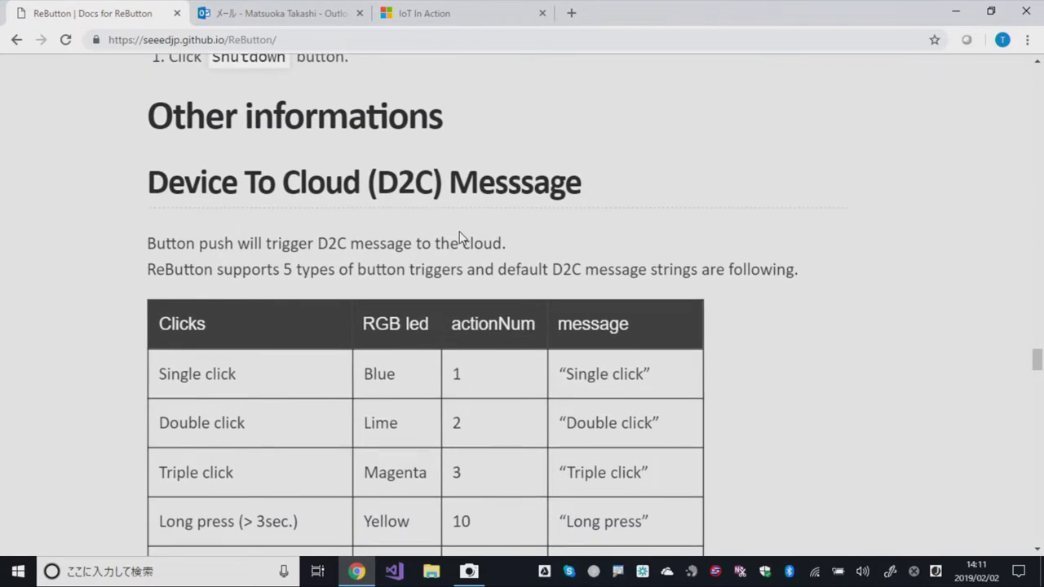
scroll(460, 237, down, 3)
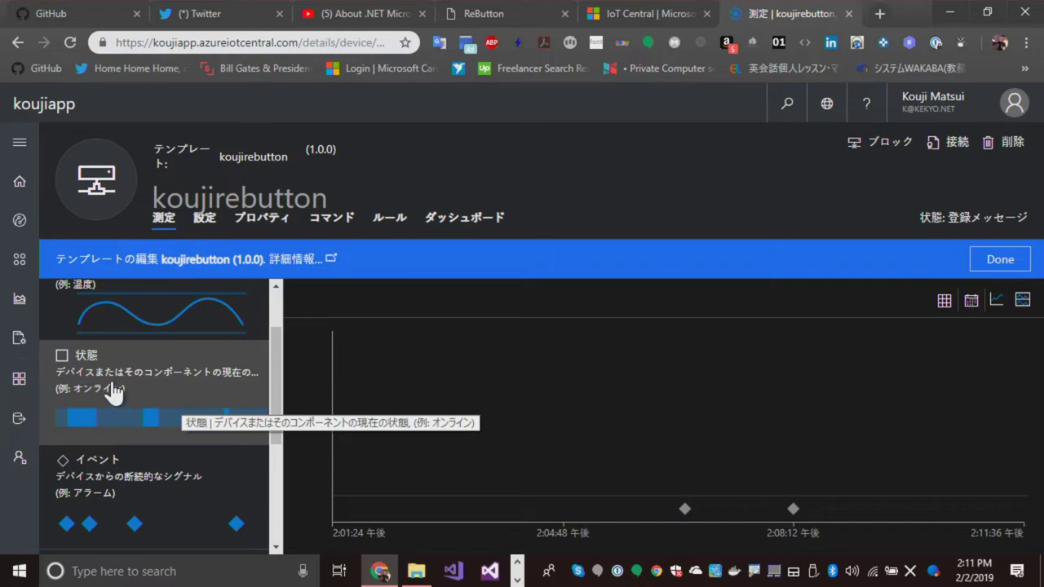
Create a State measurement named Status on field actionNum and add a first value entry.
click(63, 356)
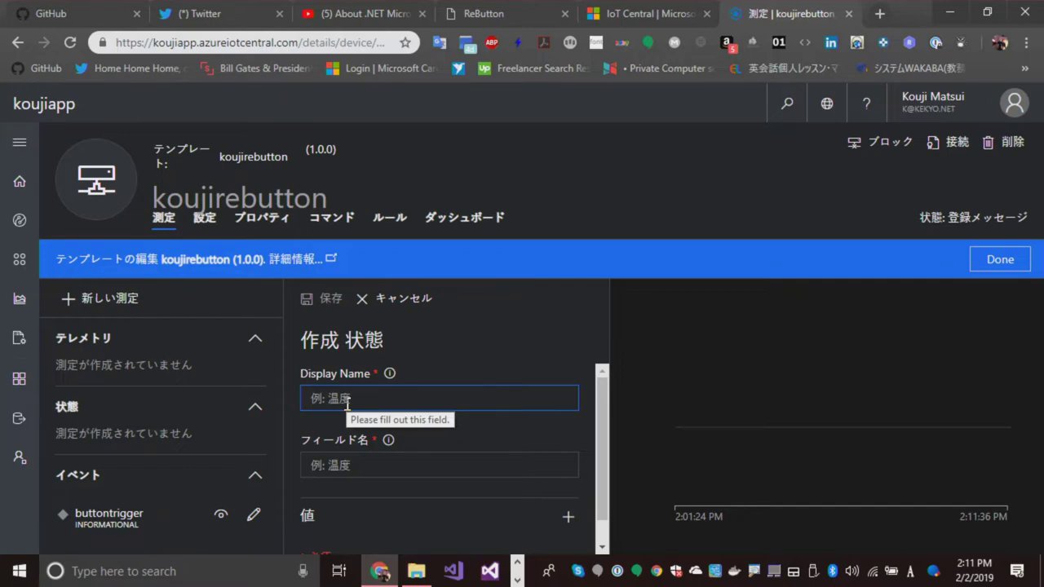
text(State)
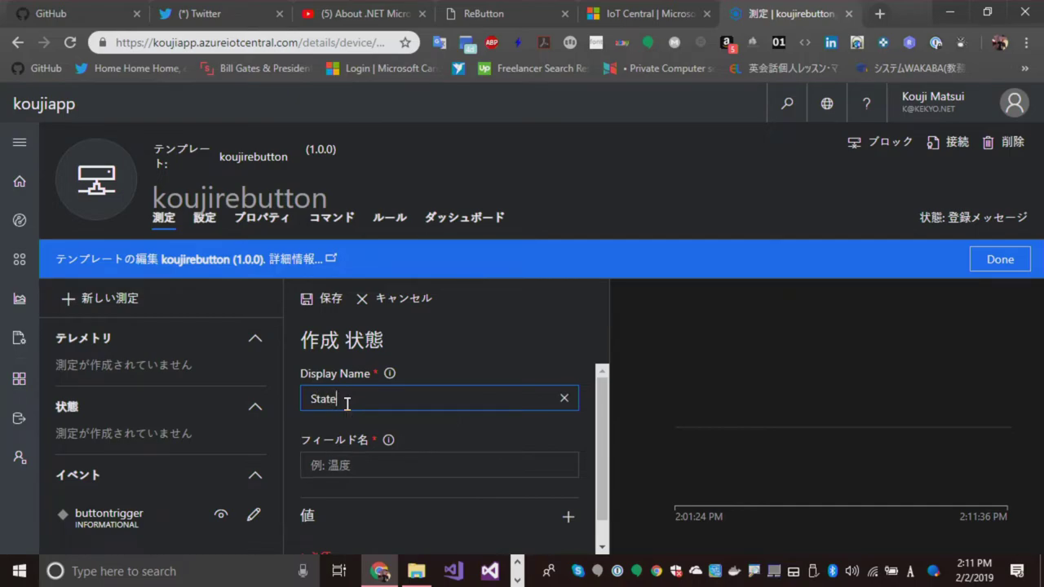
key(BackSpace)
text(us)
key(Tab)
text(action)
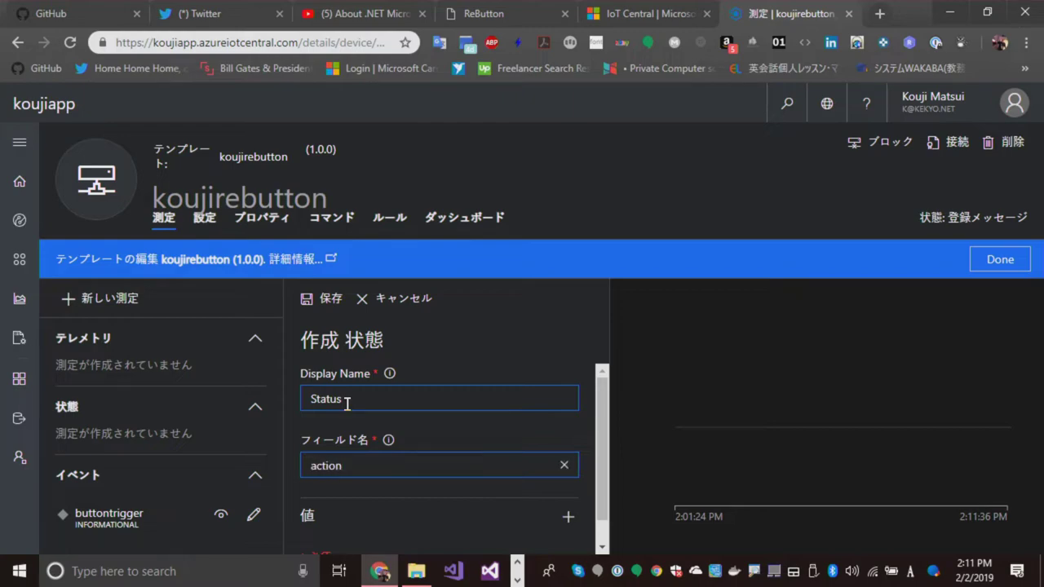
text(Num)
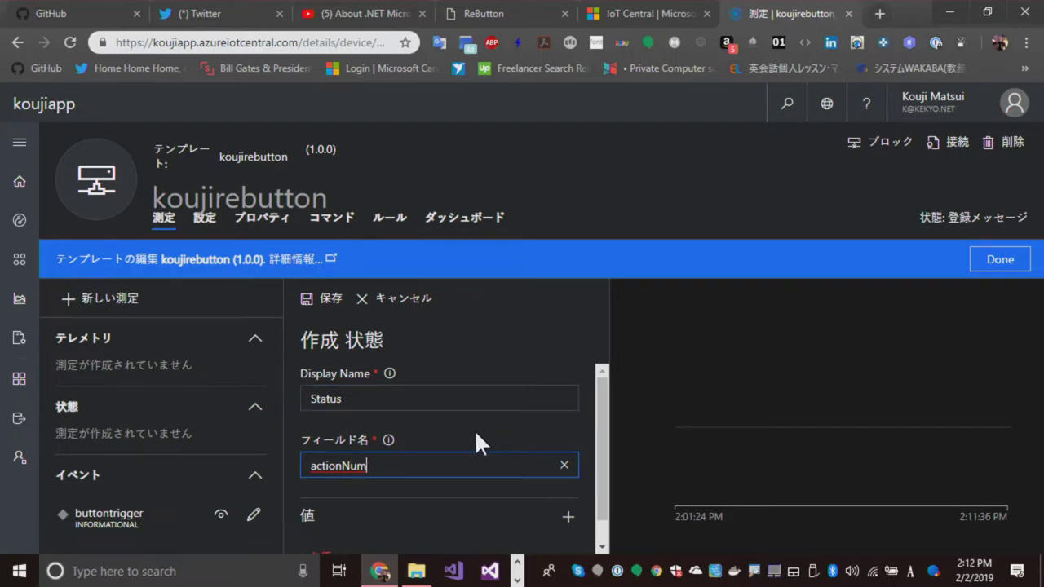
scroll(474, 429, down, 1)
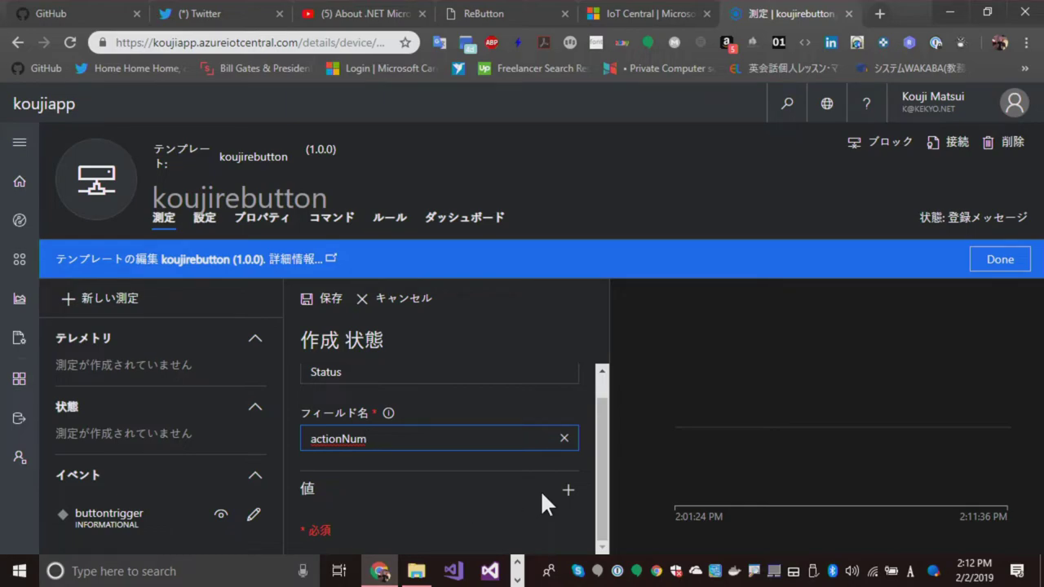
click(568, 490)
Give the Status state a value 1 coloured teal.
scroll(447, 501, down, 3)
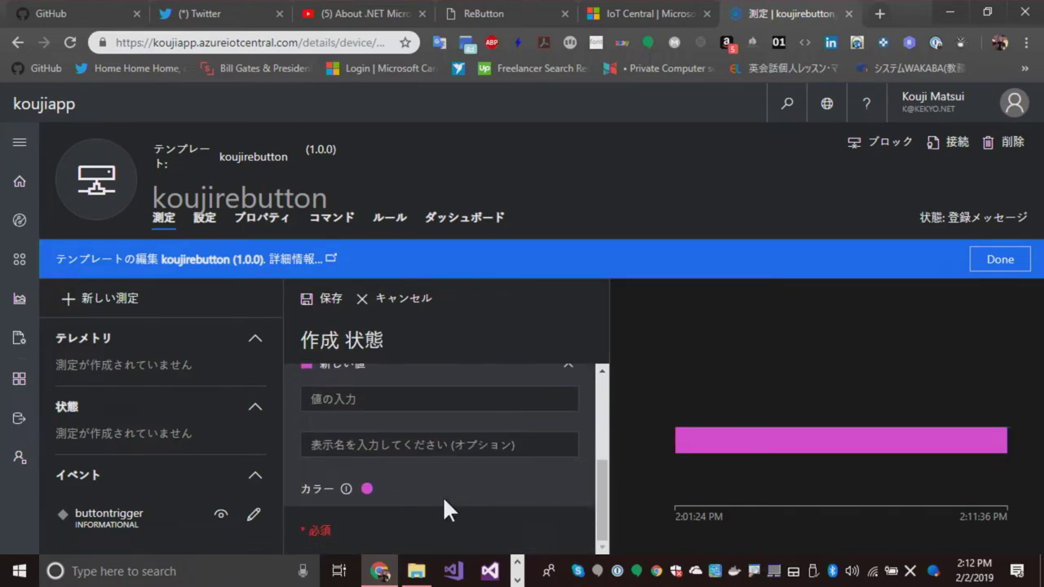
scroll(431, 478, up, 3)
click(418, 483)
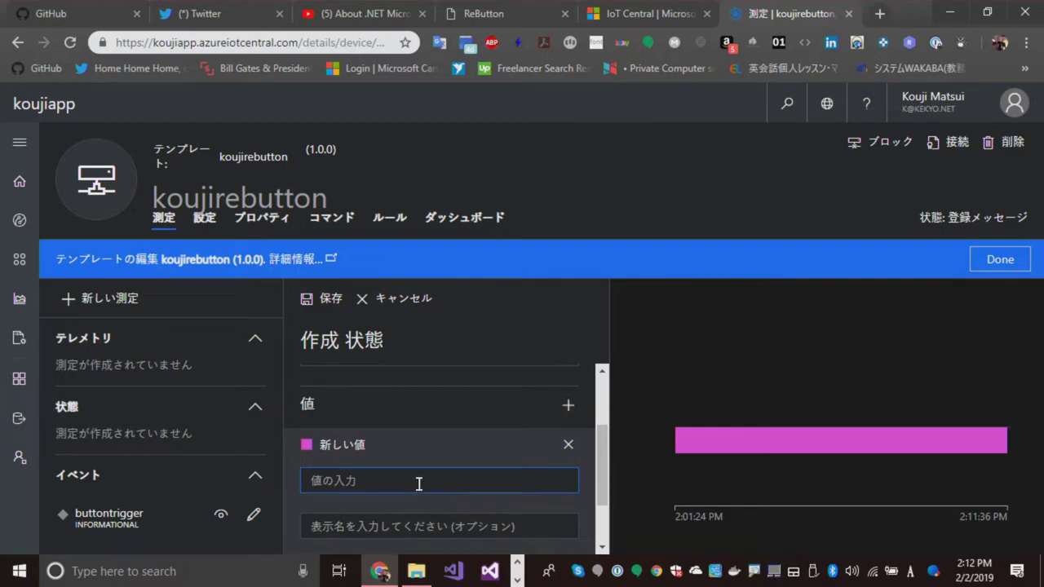
text(1)
click(380, 522)
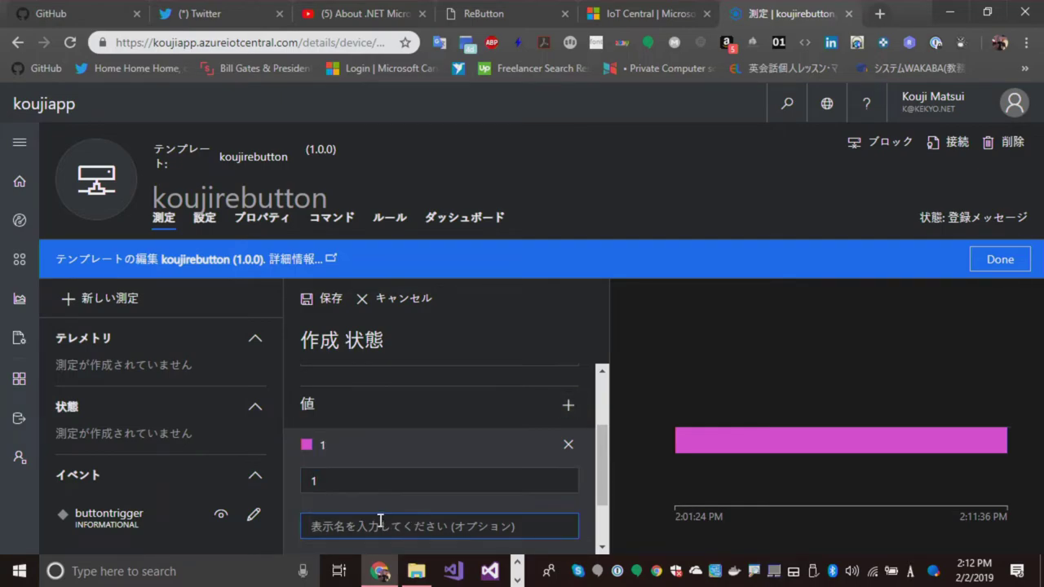
scroll(380, 521, down, 2)
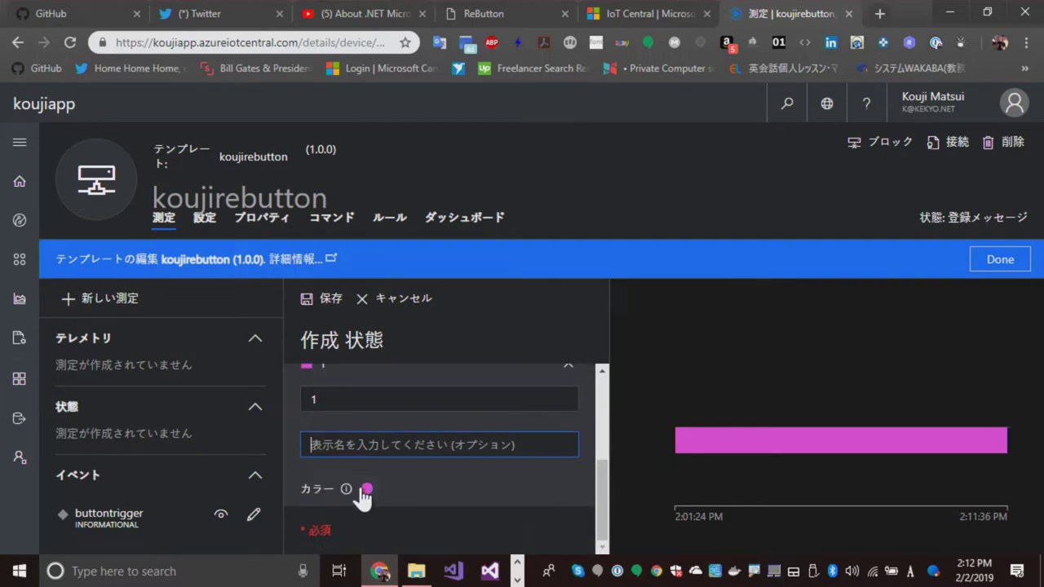
click(365, 487)
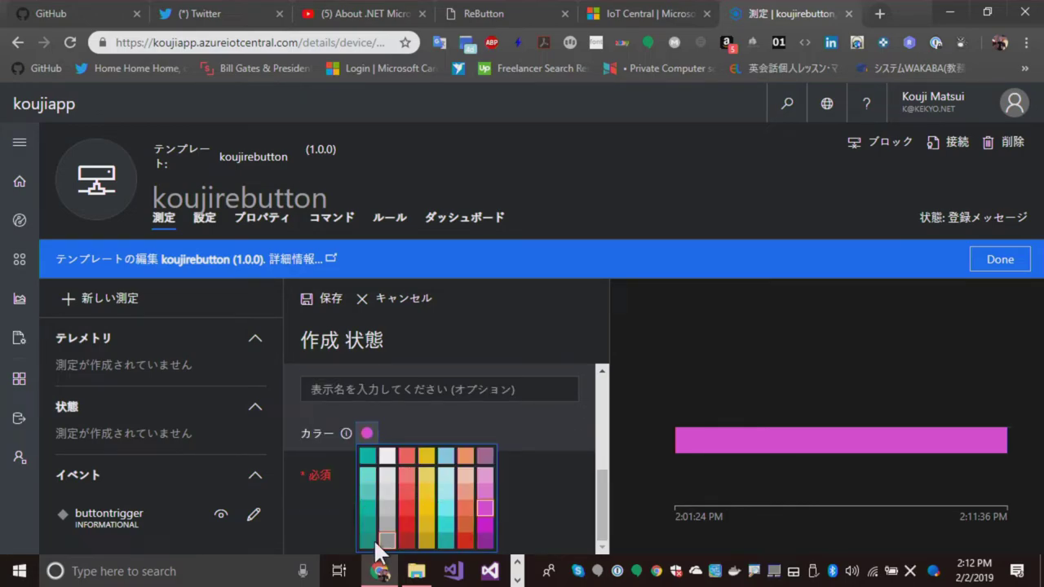
click(368, 524)
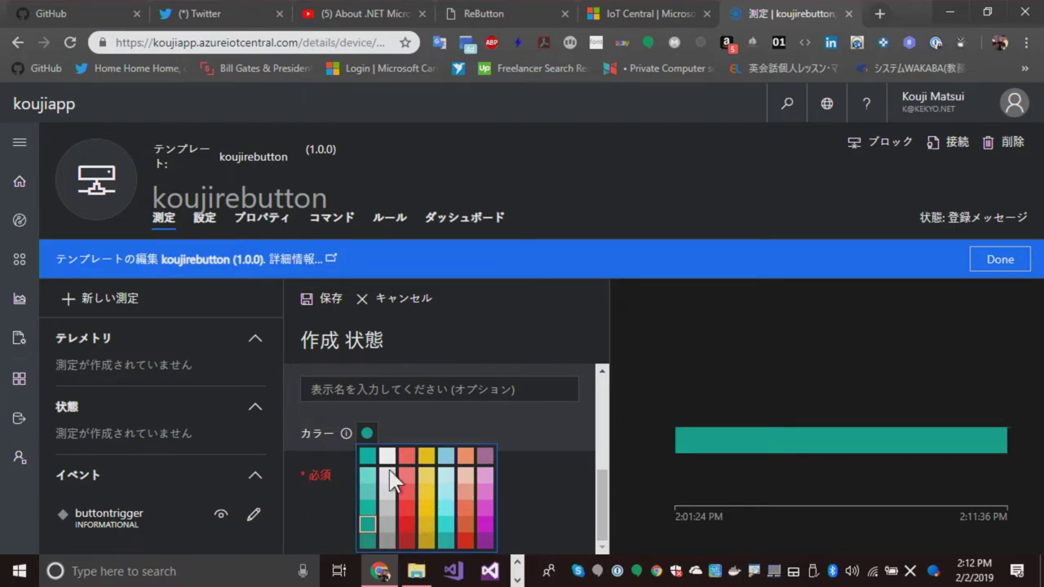
Add a second Status value 2 coloured yellow.
scroll(389, 428, up, 1)
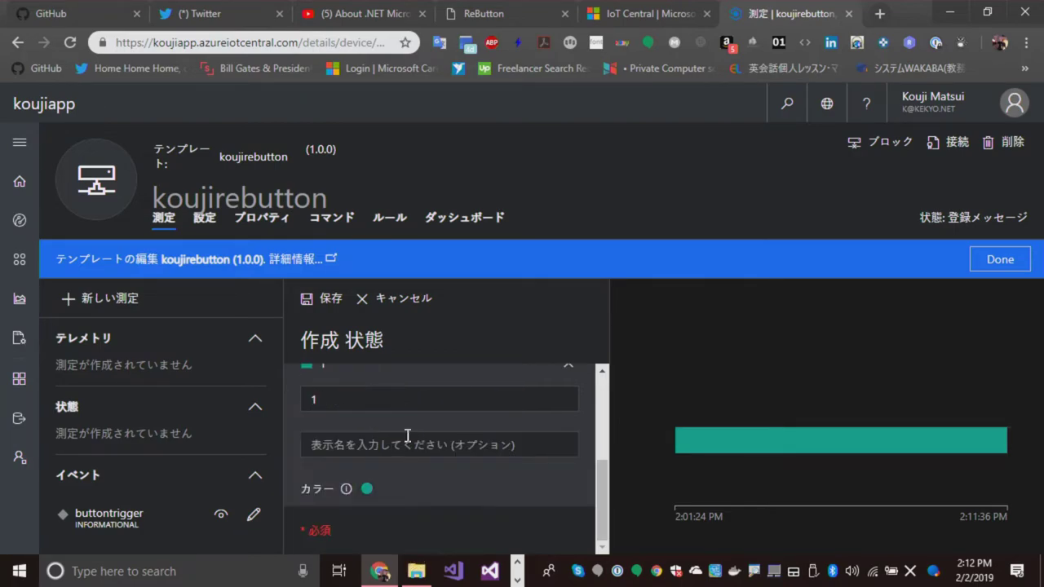
scroll(576, 383, up, 3)
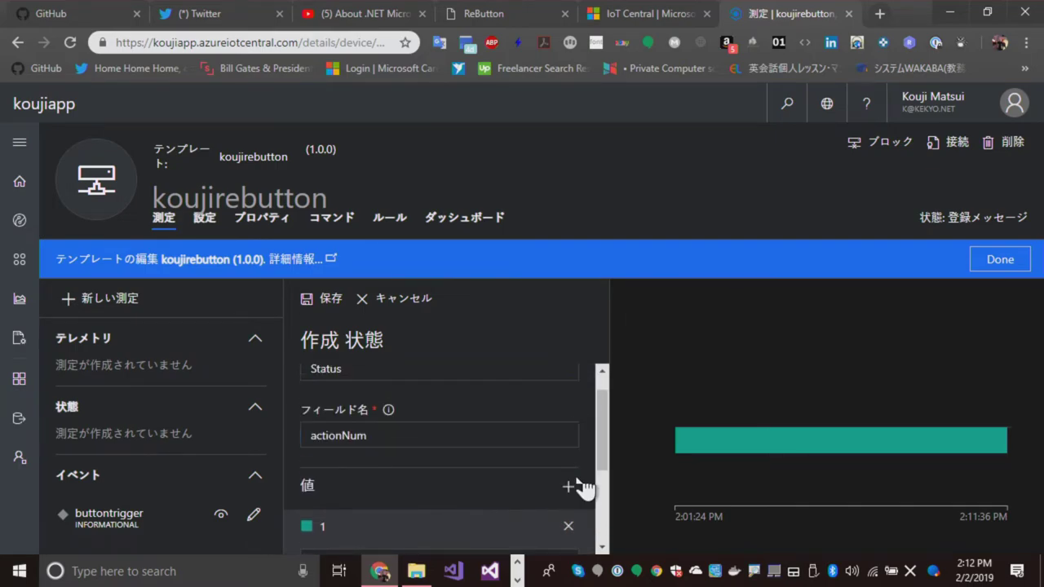
click(568, 486)
scroll(477, 453, down, 3)
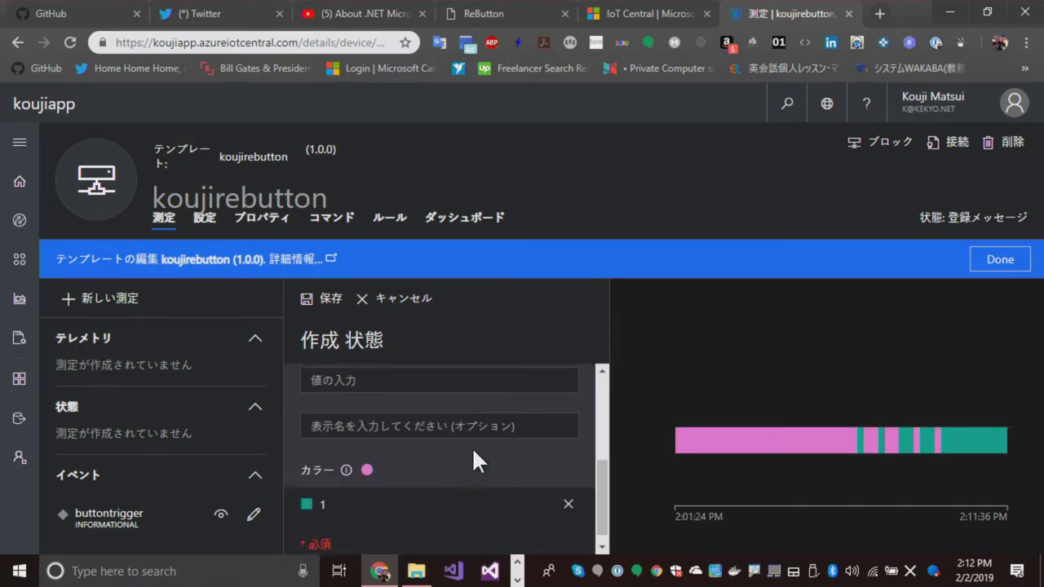
scroll(424, 489, up, 3)
click(384, 529)
text(2)
scroll(390, 502, down, 2)
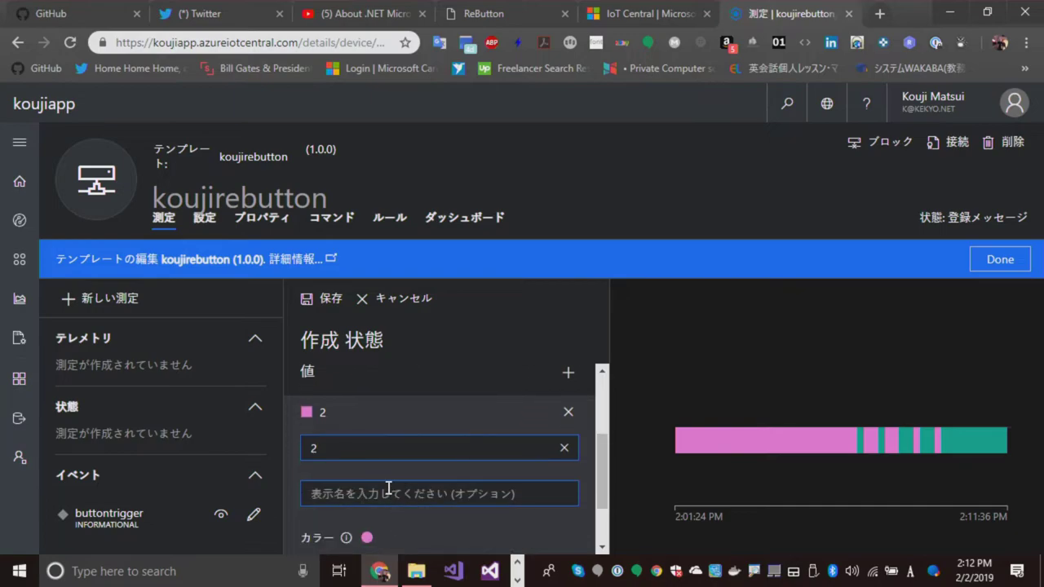
click(387, 497)
click(367, 538)
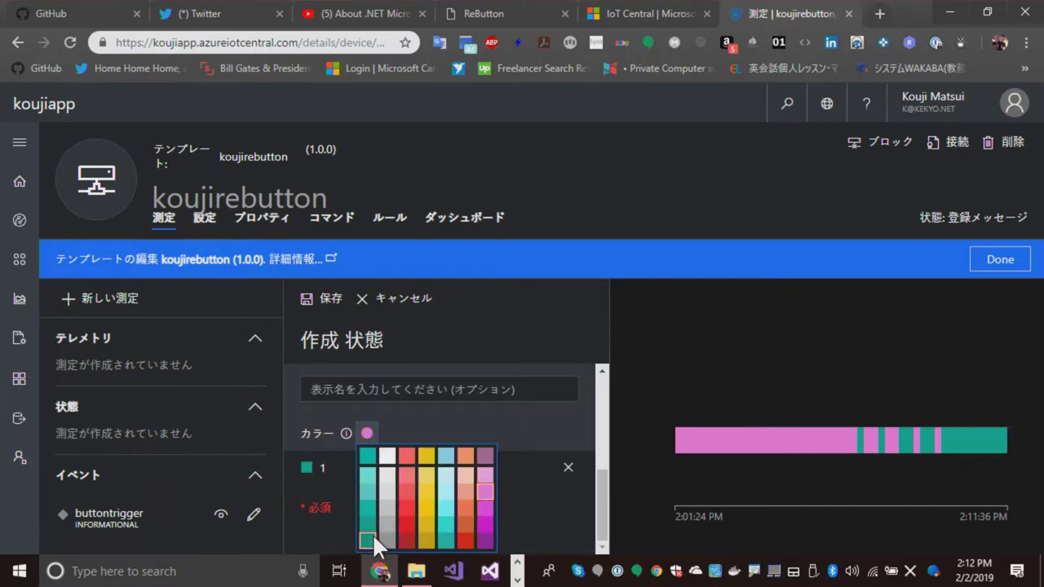
click(426, 507)
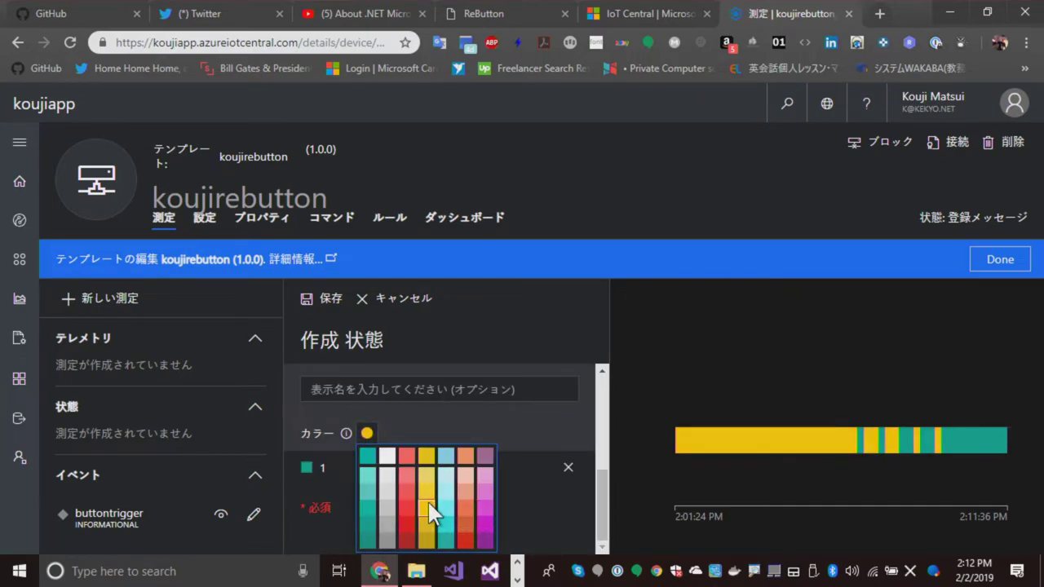
click(569, 424)
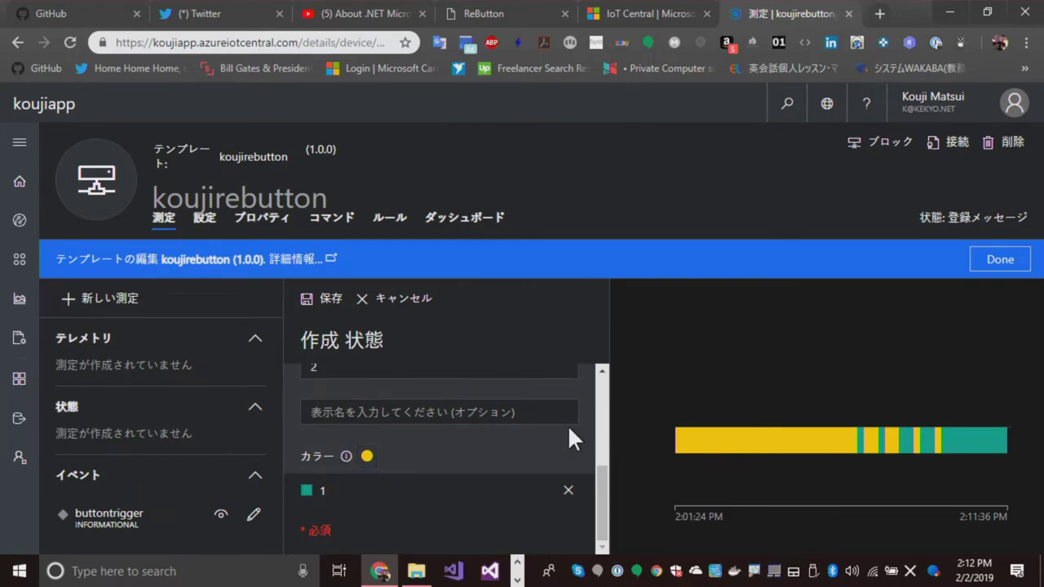
Save the Status state and check its chart reporting value 2.
scroll(517, 443, up, 2)
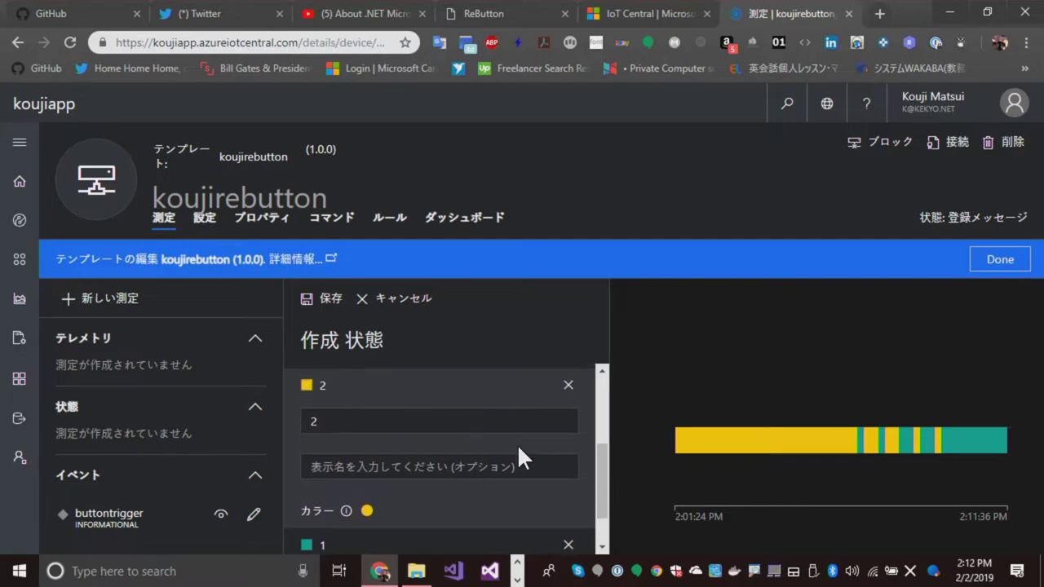
scroll(517, 443, down, 2)
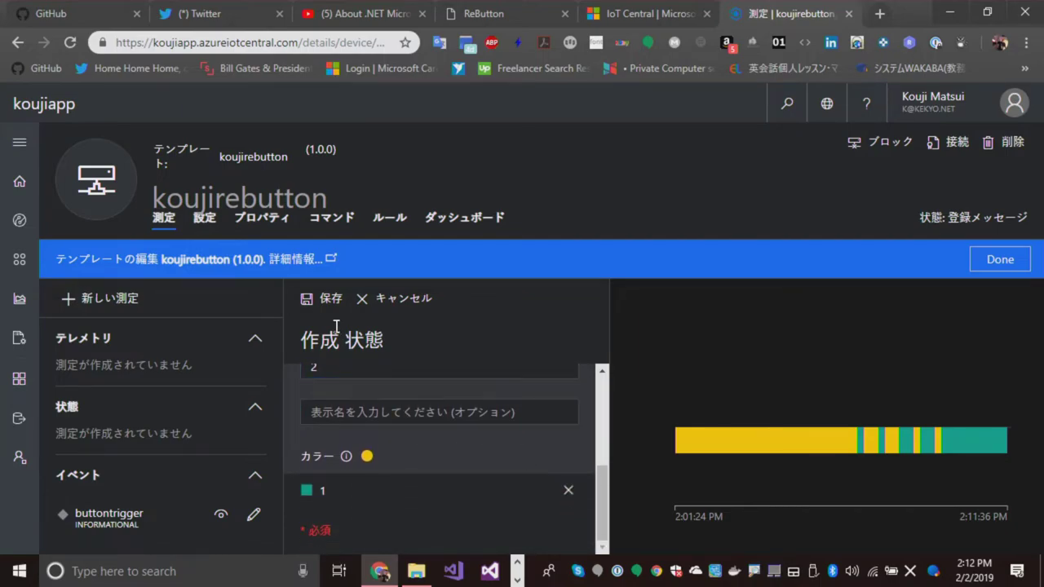
click(306, 299)
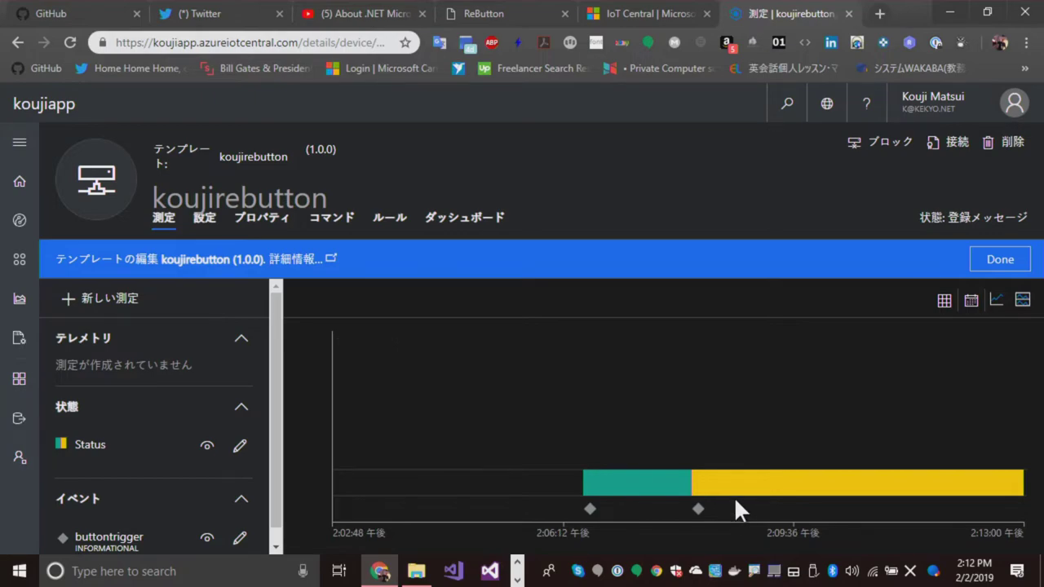
mouse_move(747, 484)
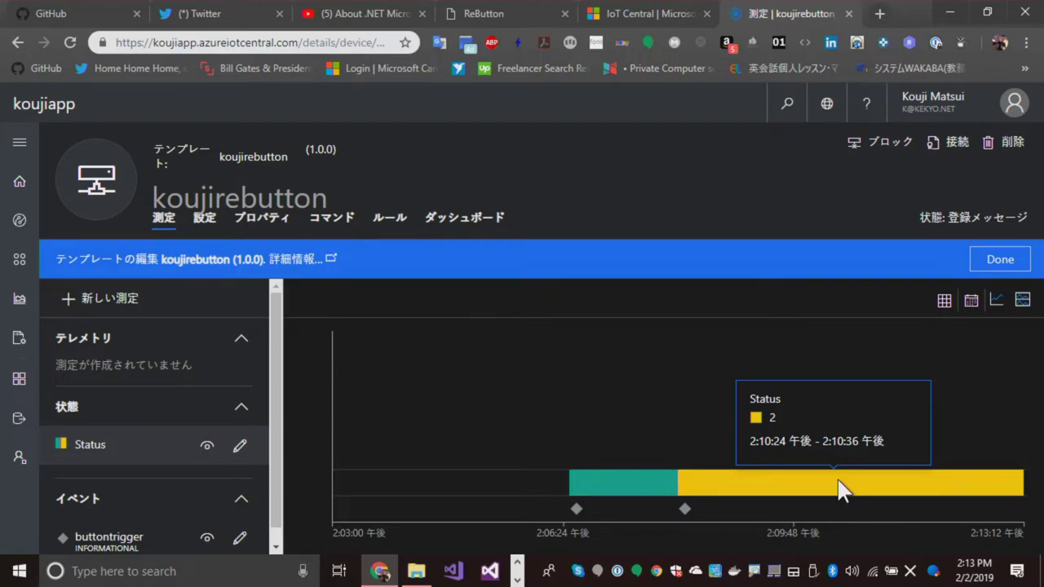
click(109, 299)
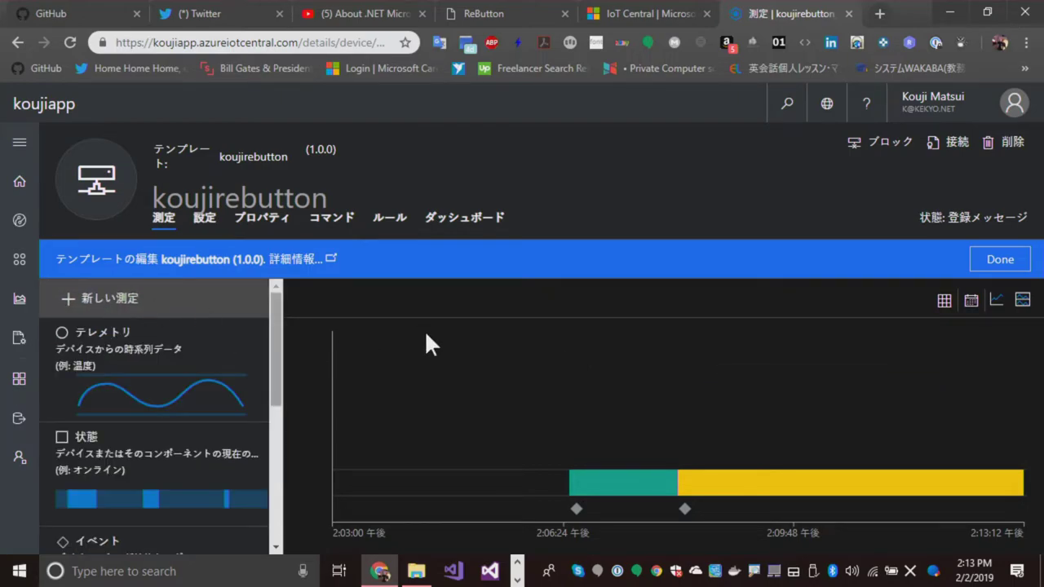
Create a Voltage telemetry on field batteryVoltage with unit V.
click(161, 370)
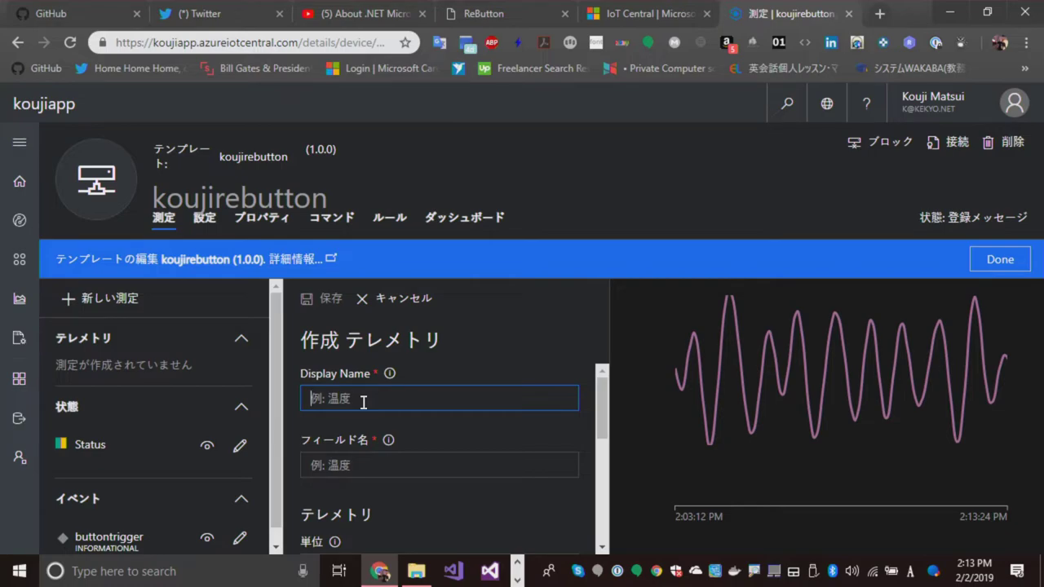
text(Voltage)
key(Tab)
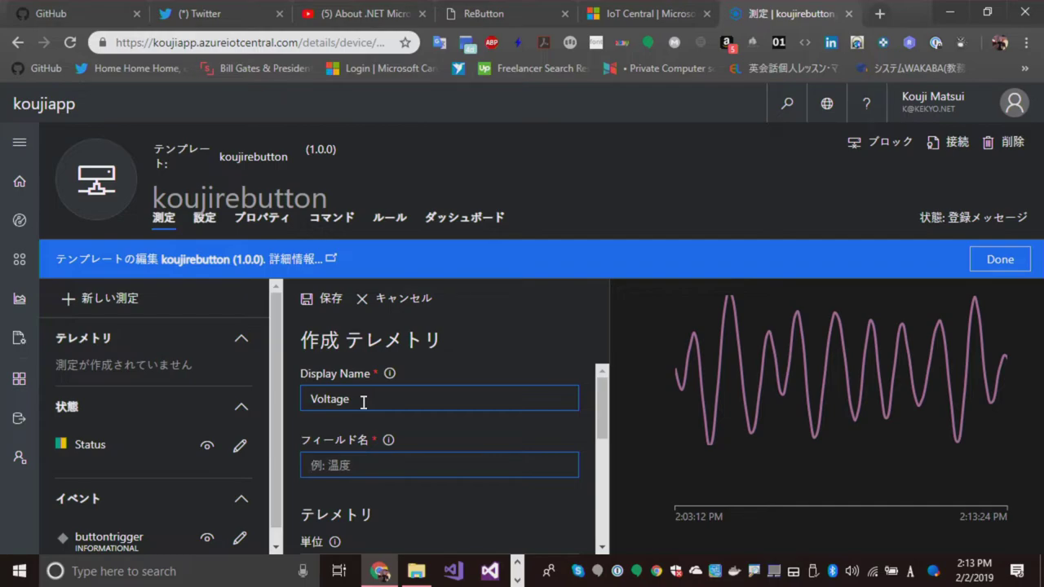
text(batteryVoltage)
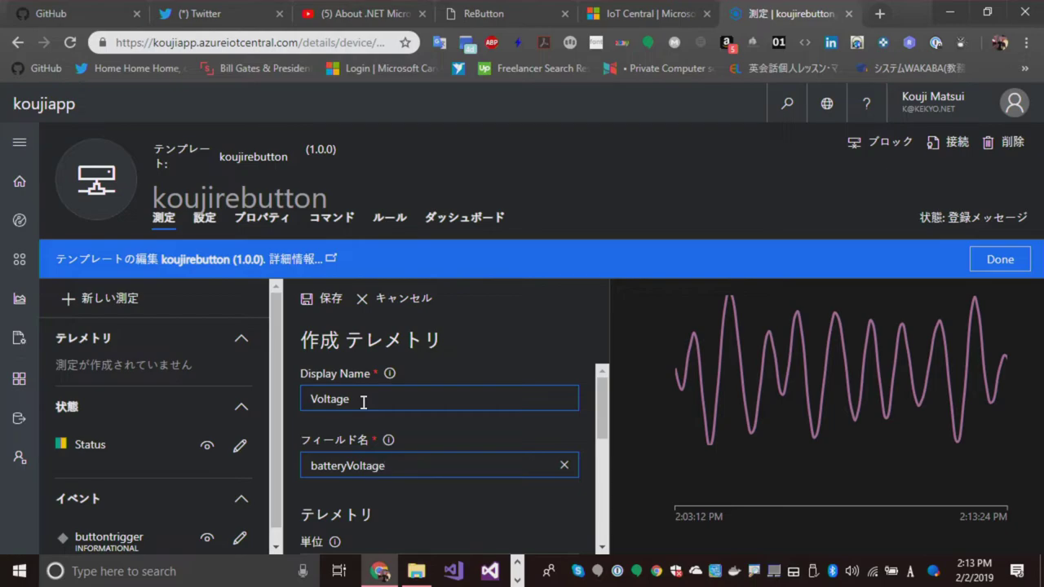
scroll(473, 420, down, 2)
click(398, 405)
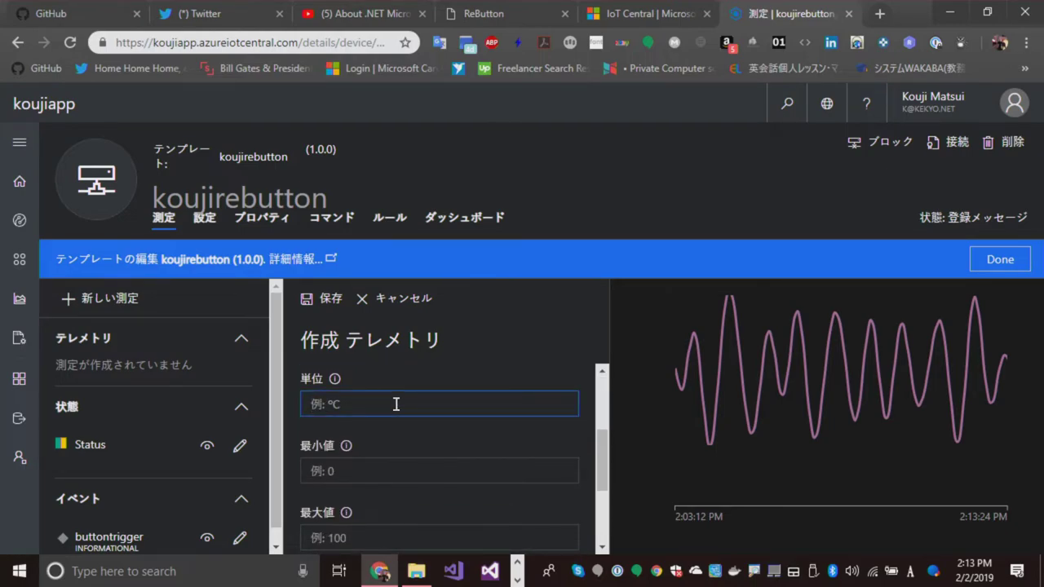
text(V)
Set the Voltage range to minimum 0, maximum 3.3, with 2 decimal places.
click(382, 471)
scroll(415, 469, down, 1)
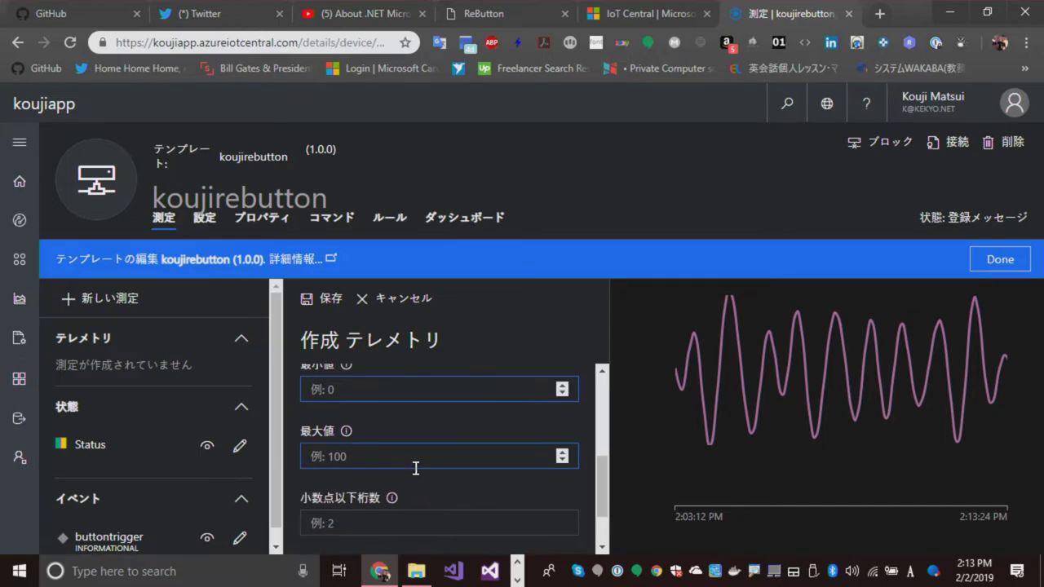
text(0)
click(368, 460)
text(3.3)
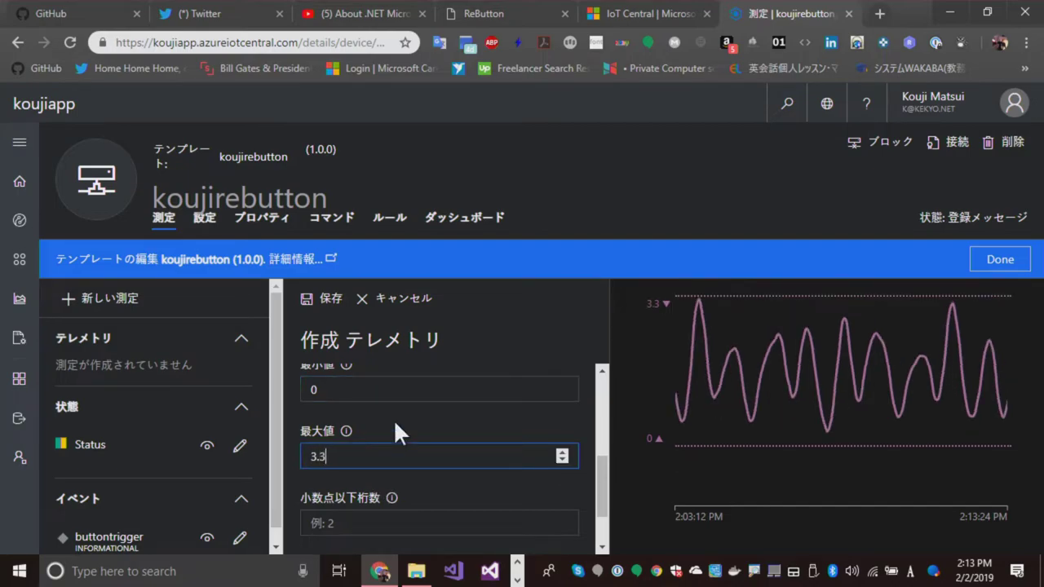
scroll(383, 428, down, 1)
click(407, 452)
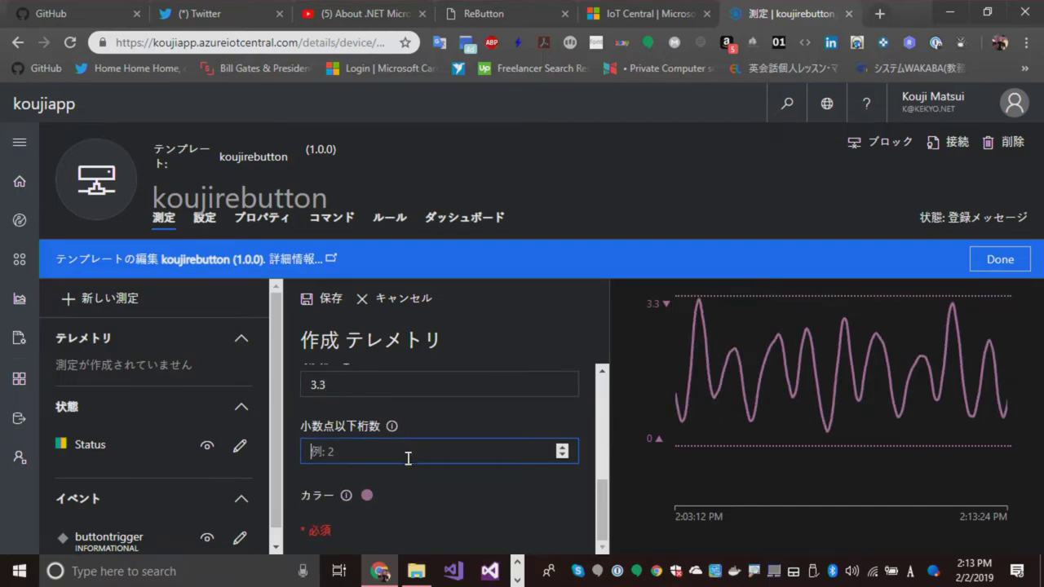
text(2)
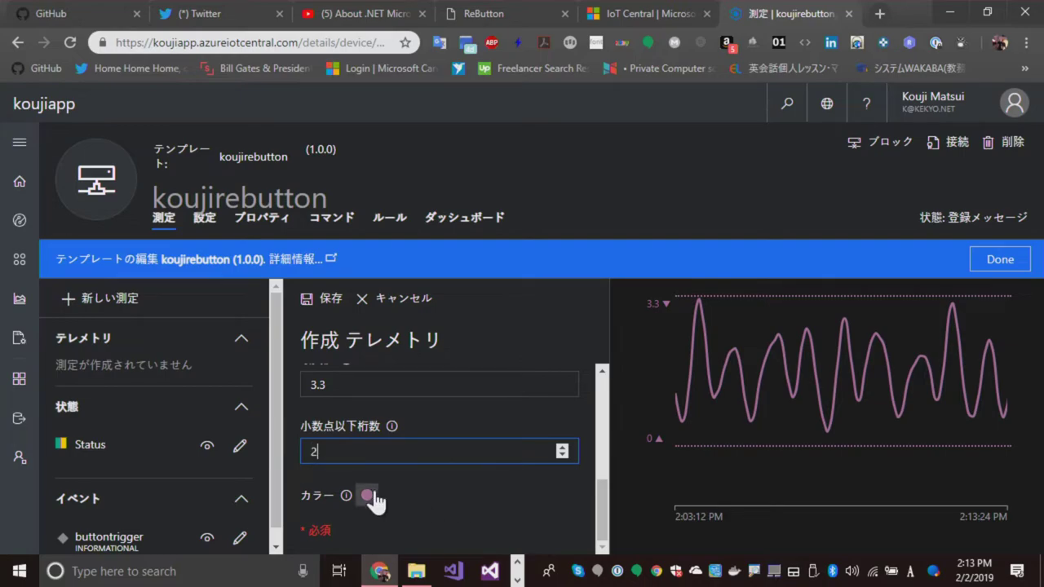
Make the Voltage chart line red and save the telemetry.
click(367, 495)
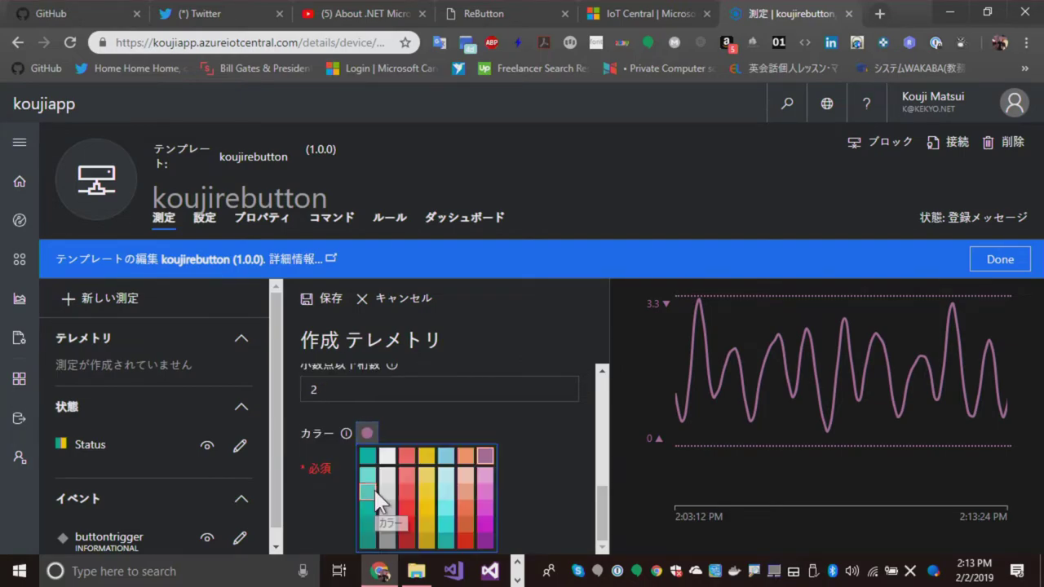
click(406, 523)
click(549, 446)
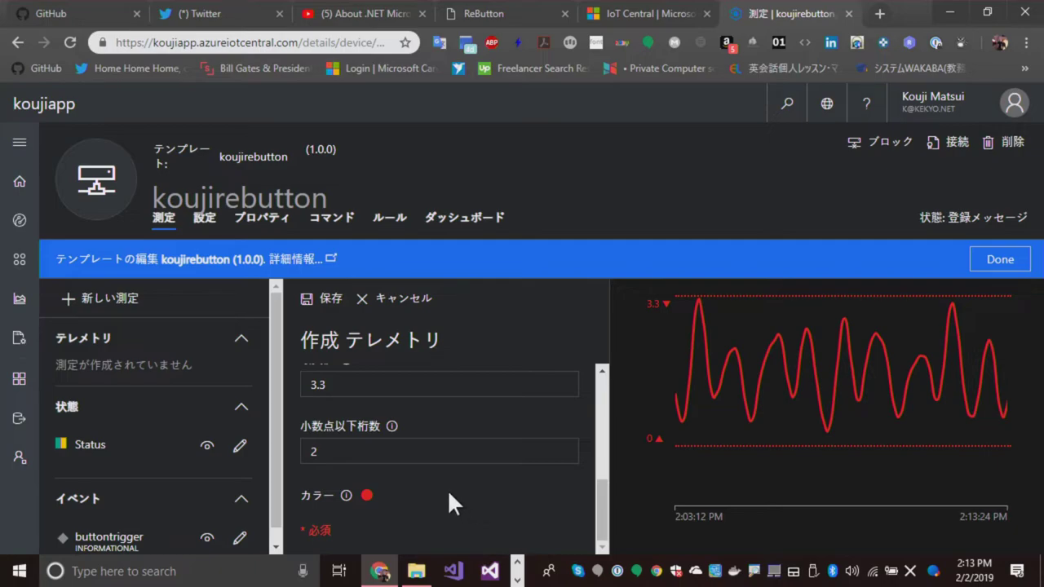
scroll(554, 436, up, 5)
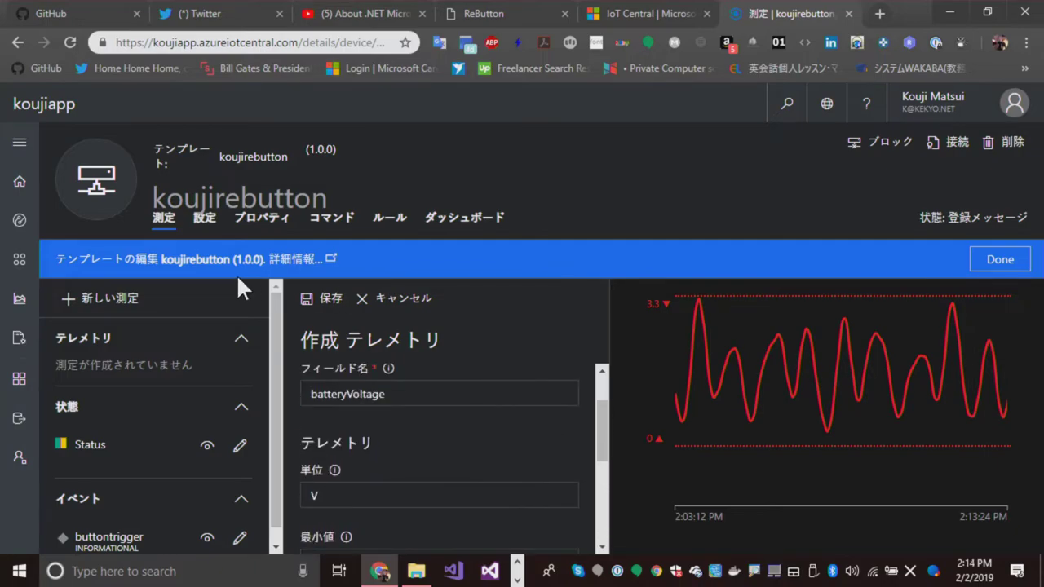
click(301, 300)
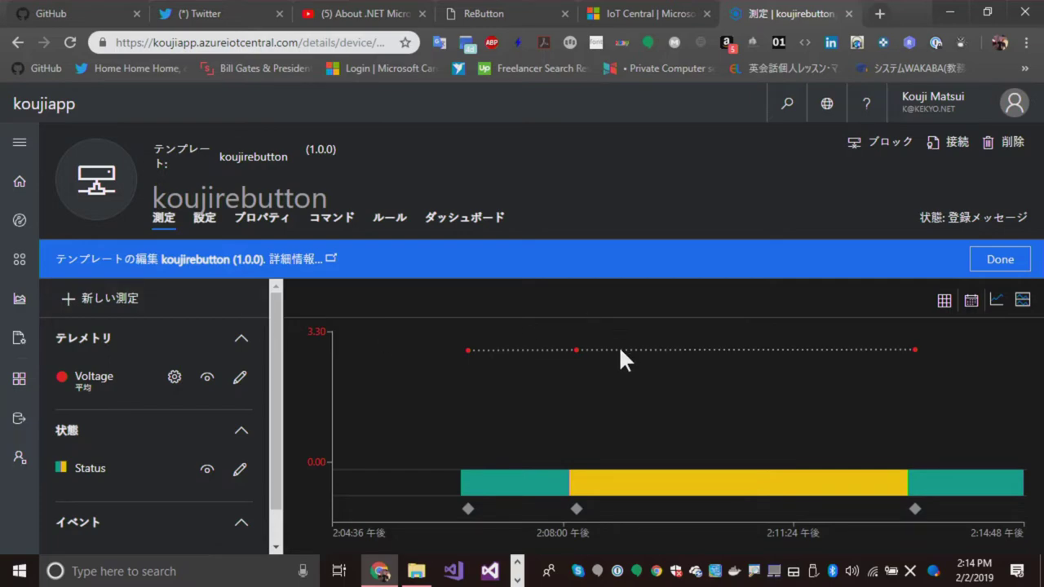
Finish editing the koujirebutton template now holding Status and the red Voltage telemetry.
click(1003, 260)
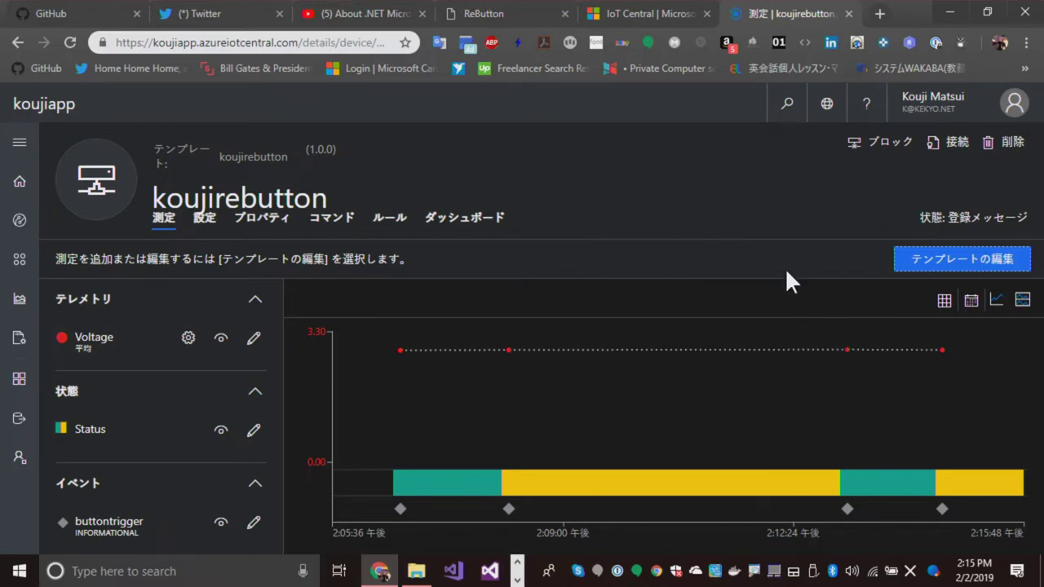
Review the ReButton Firmware Development docs zoomed out, then minimize Chrome to the desktop.
click(493, 12)
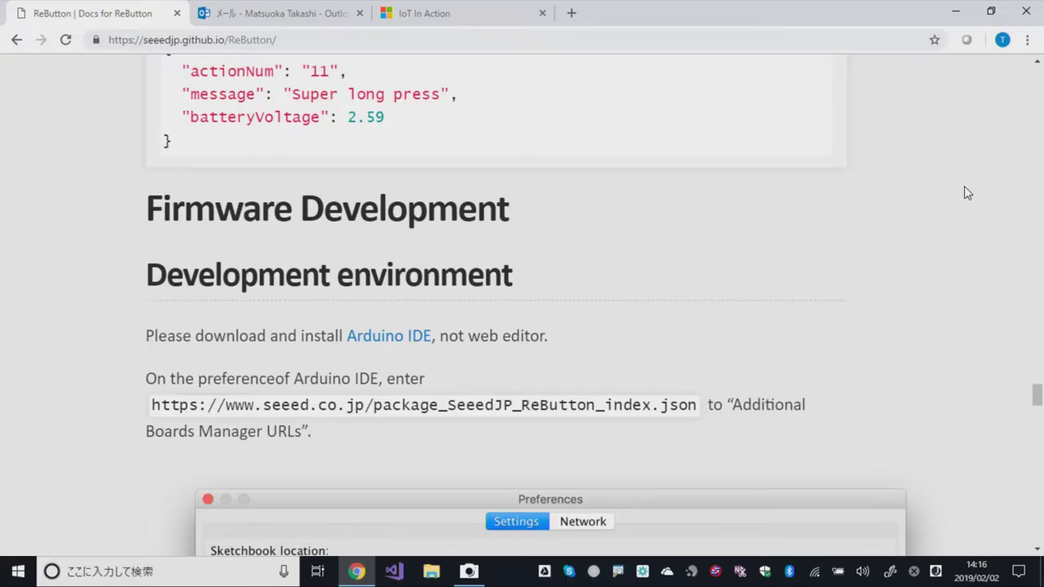
key(ctrl+minus)
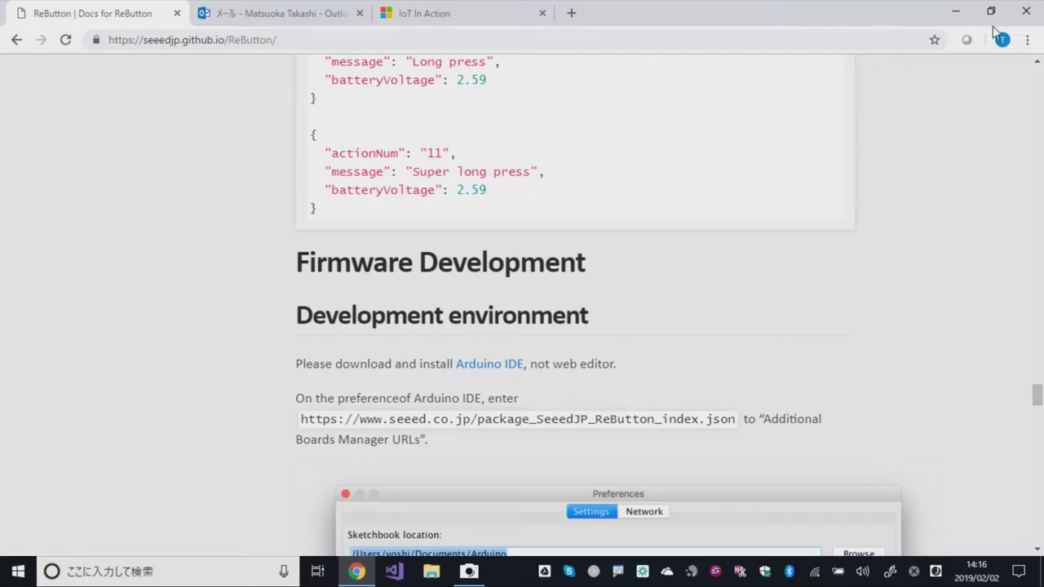
click(959, 12)
click(469, 571)
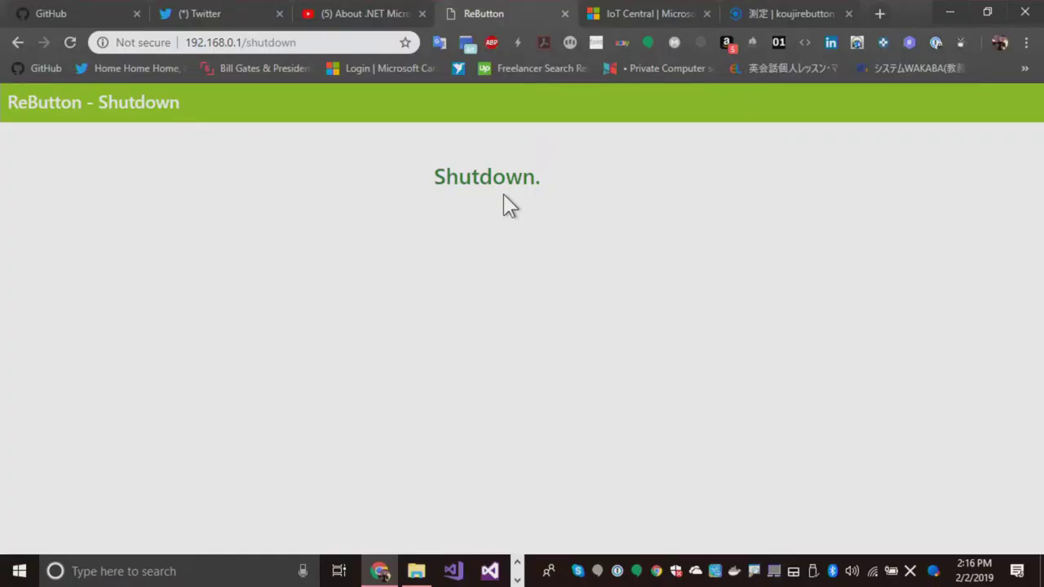
Connect the PC to the ReButton's open AZB Wi-Fi network.
click(872, 572)
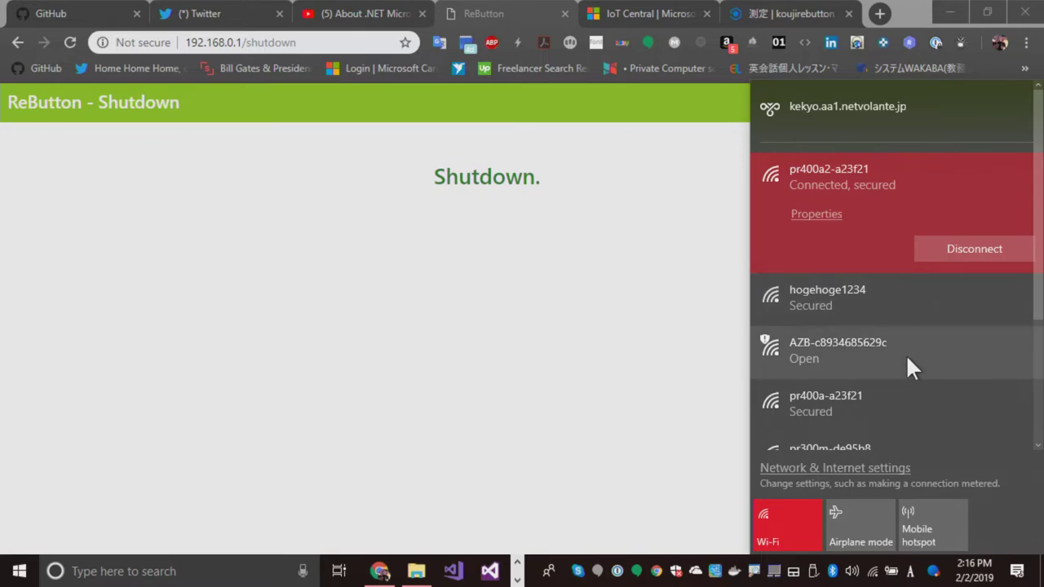
click(905, 352)
click(979, 395)
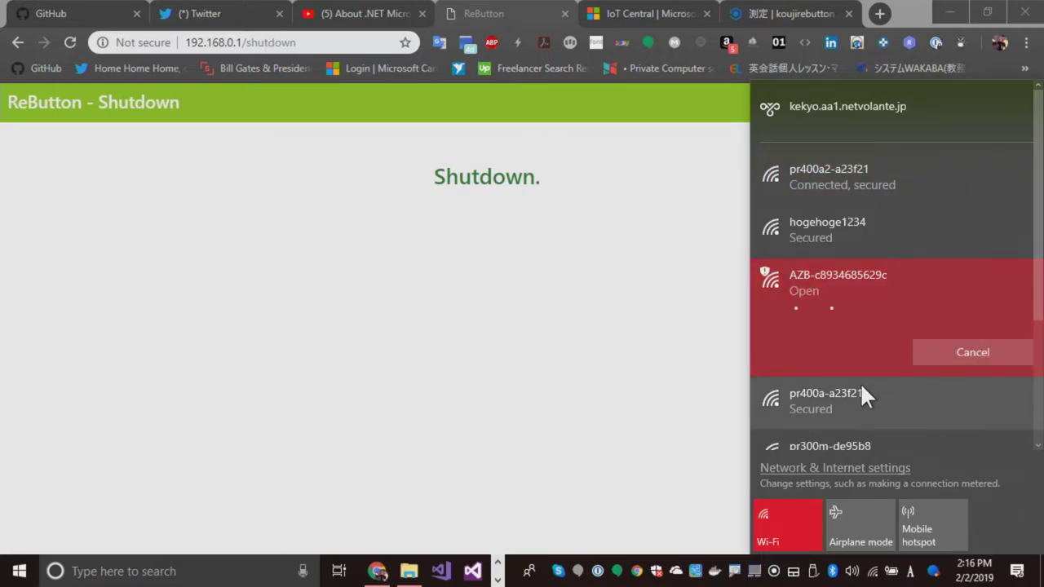
click(645, 285)
Load 192.168.0.1 without /shutdown and open the Firmware Update page showing version 1.0.
click(249, 39)
click(250, 39)
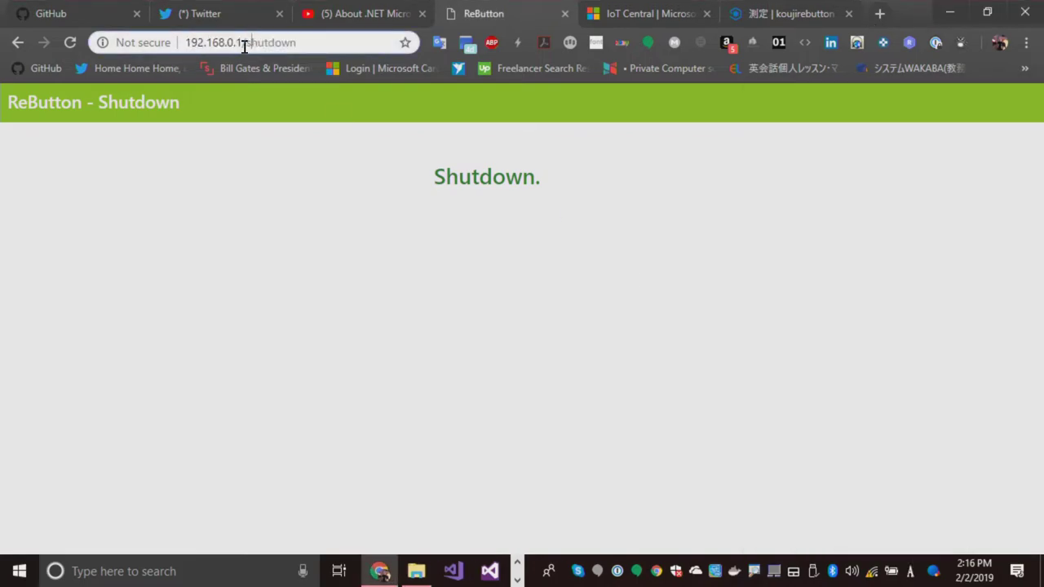
drag(242, 42, 443, 29)
key(BackSpace)
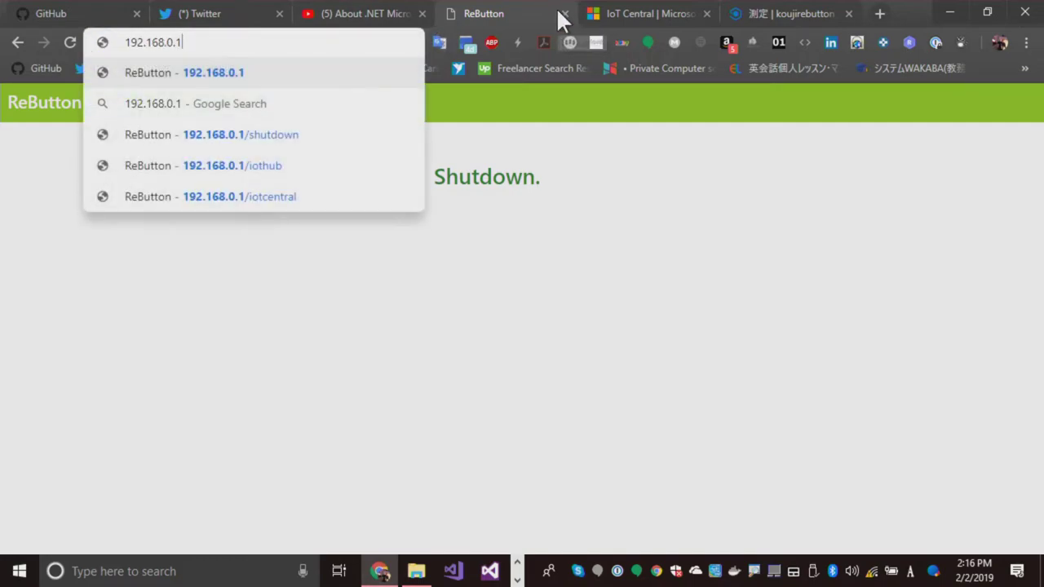
key(Return)
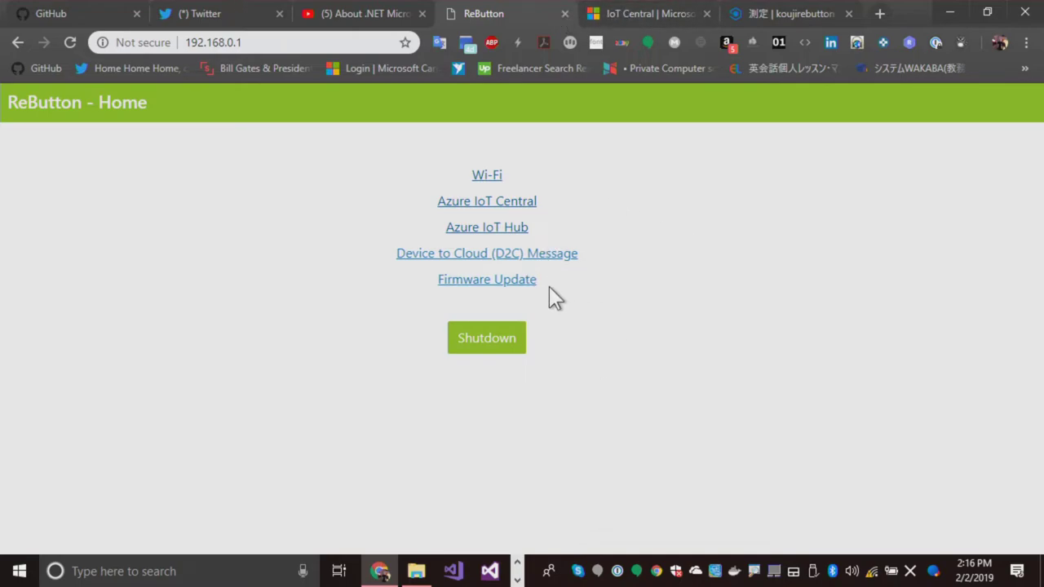
click(502, 281)
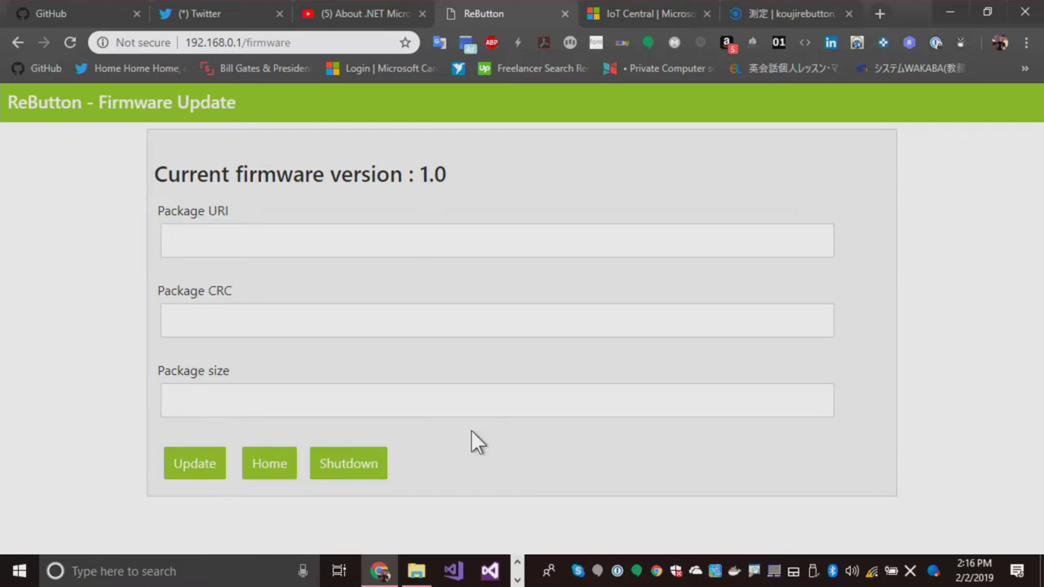
Click into the empty Package URI and Package size fields on the Firmware Update page.
click(475, 397)
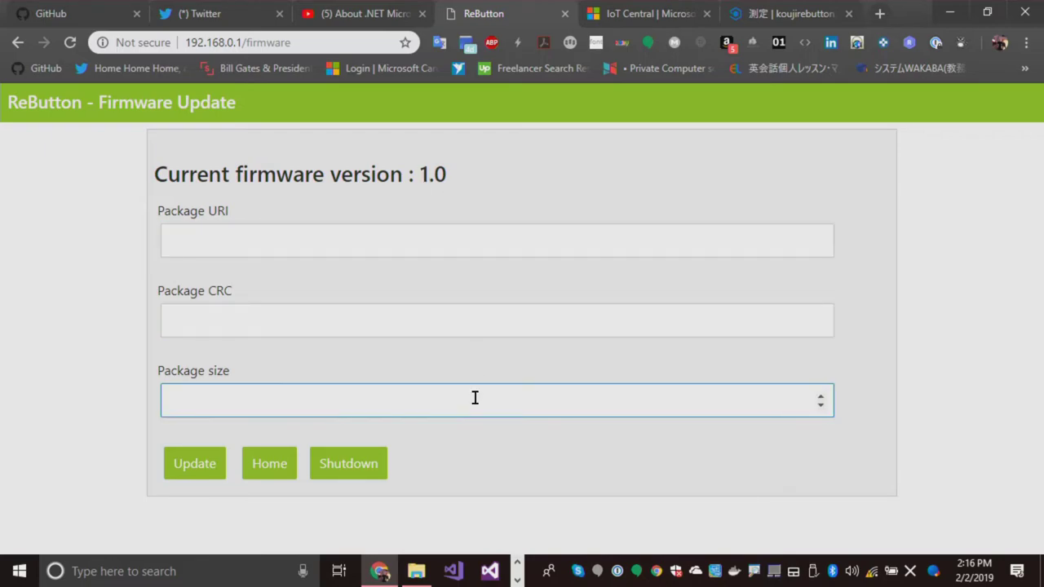
click(464, 351)
click(452, 229)
click(431, 183)
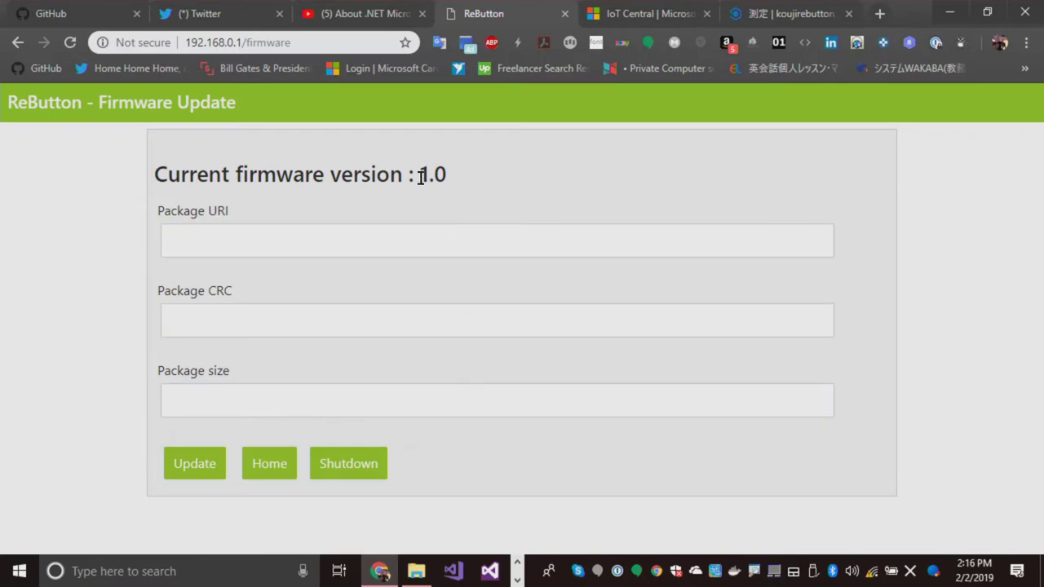
click(481, 397)
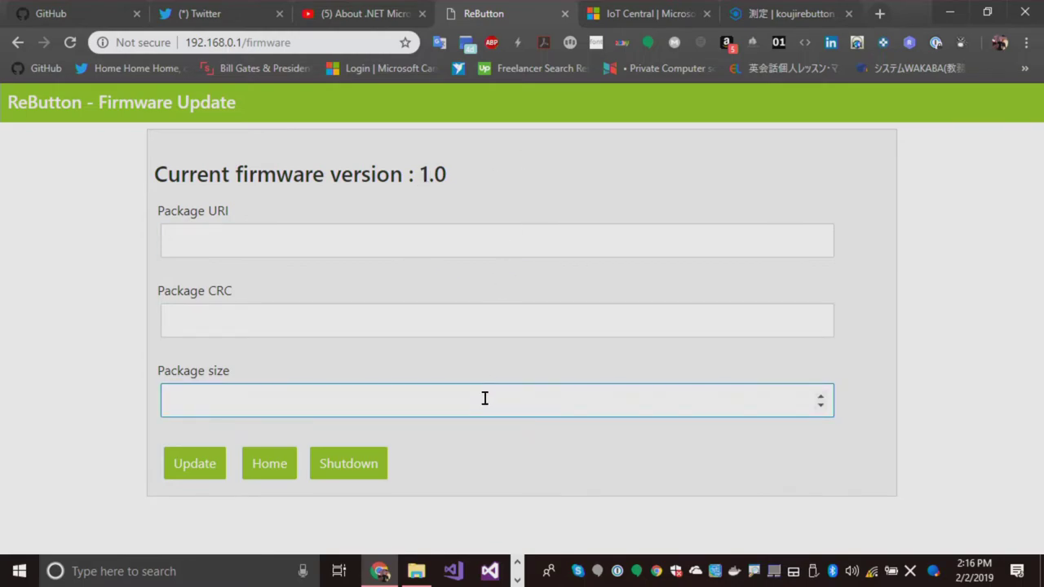
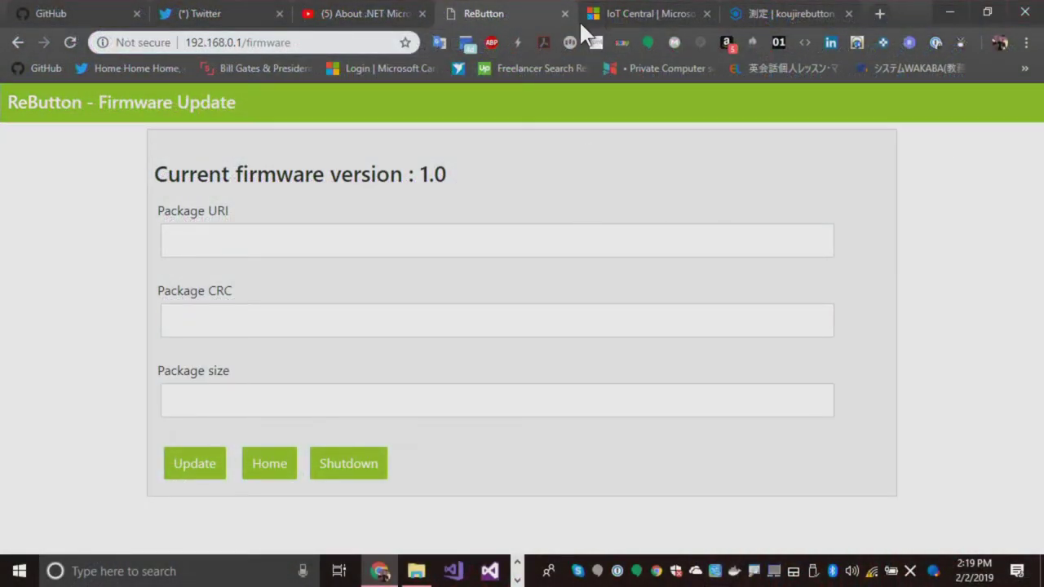
Shut down the ReButton from its web page and return to the koujirebutton 測定 tab in IoT Central.
click(348, 463)
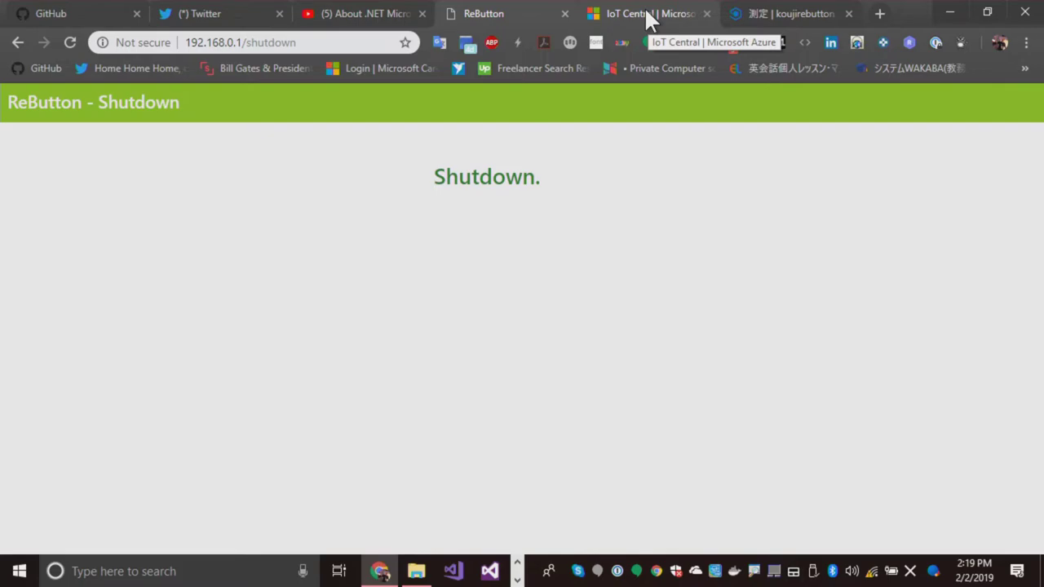
click(788, 13)
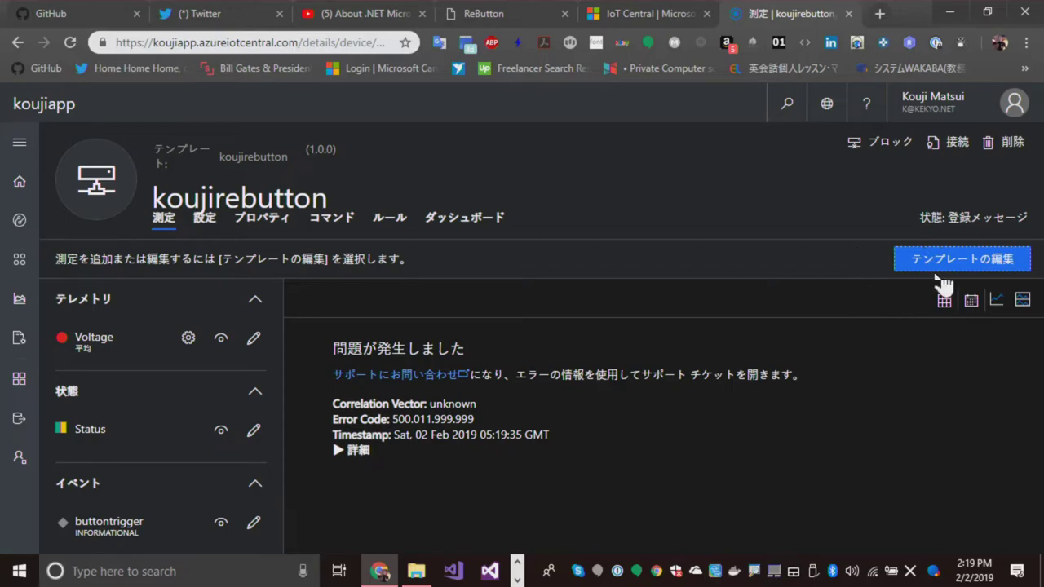
Enter template editing, review the measurements list, exit editing, then expand and collapse the navigation panel.
click(940, 267)
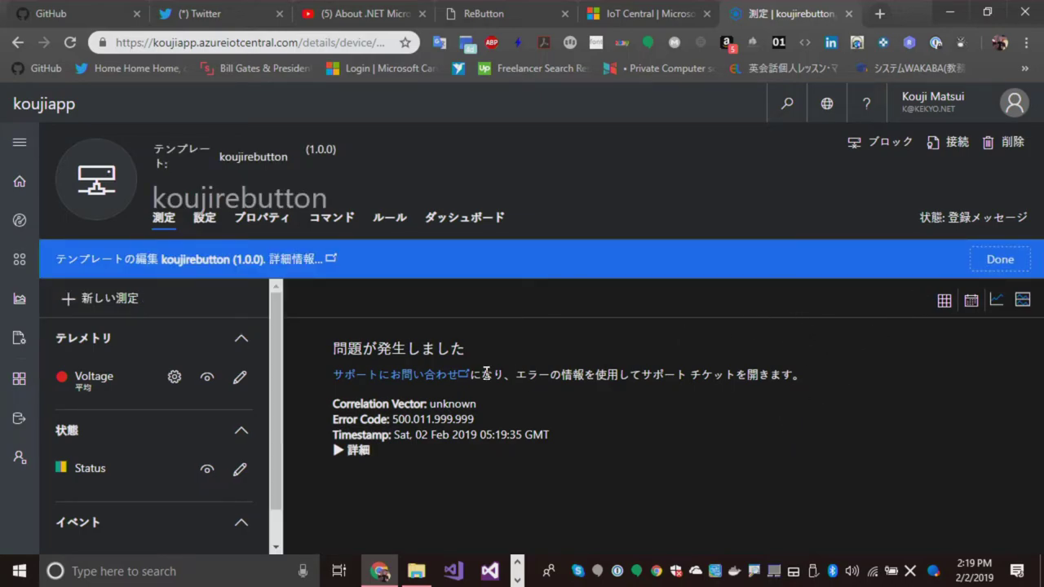
scroll(139, 441, down, 1)
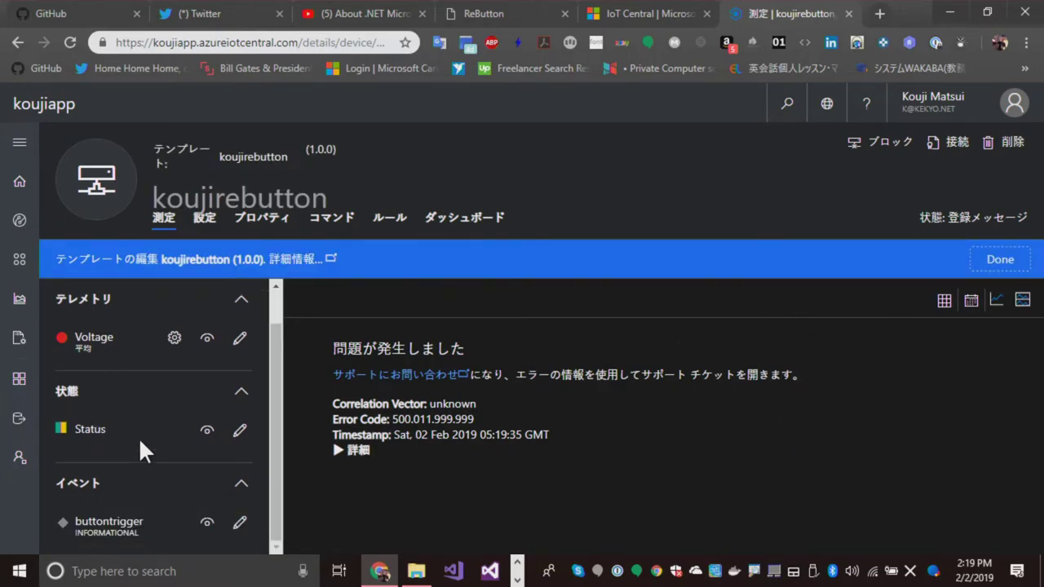
scroll(124, 420, up, 1)
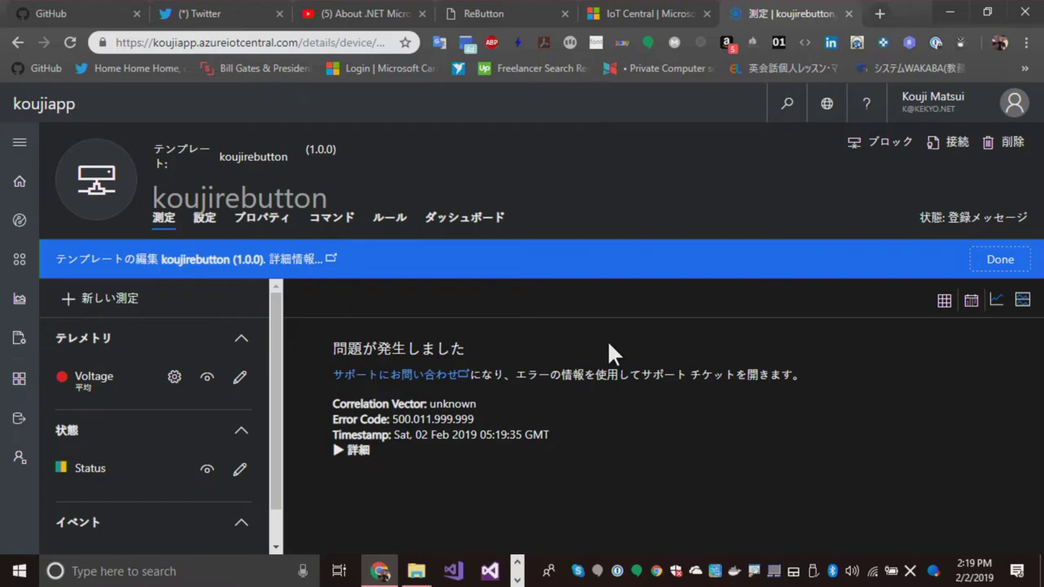
click(998, 263)
click(12, 153)
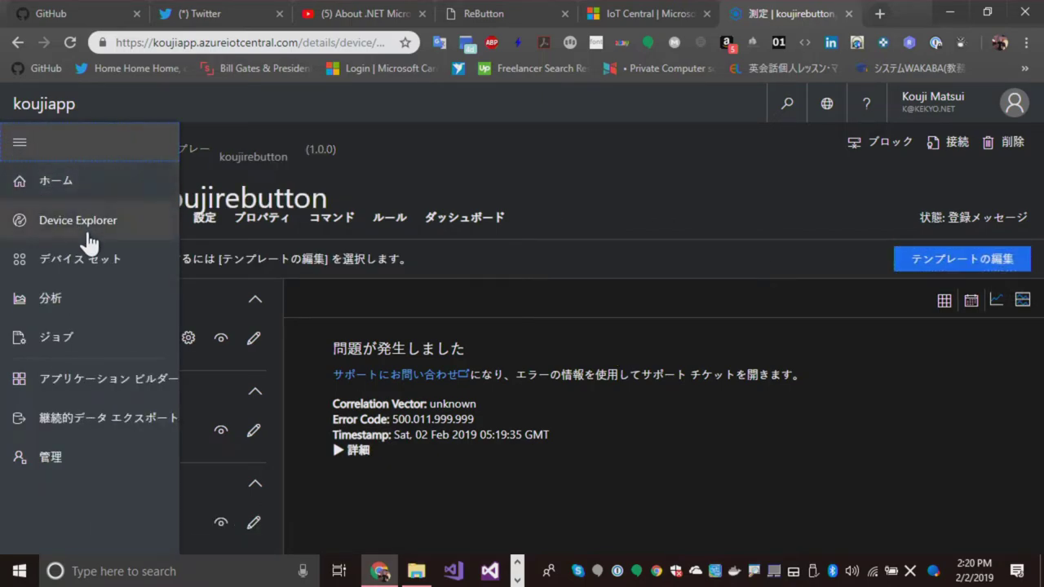
click(417, 307)
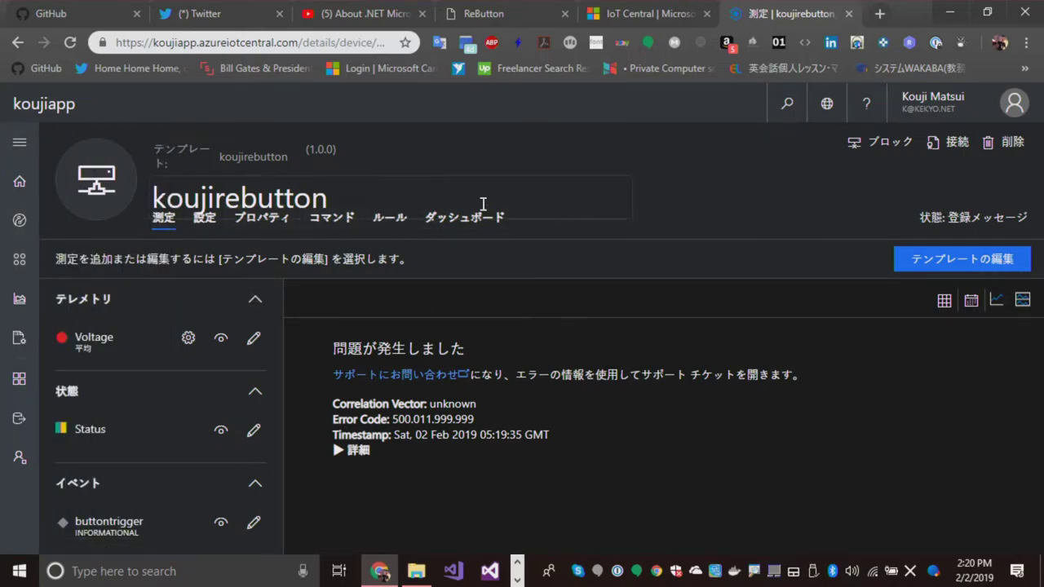
Re-enter and leave template editing, then bring up the koujirebutton 設定 page.
click(936, 260)
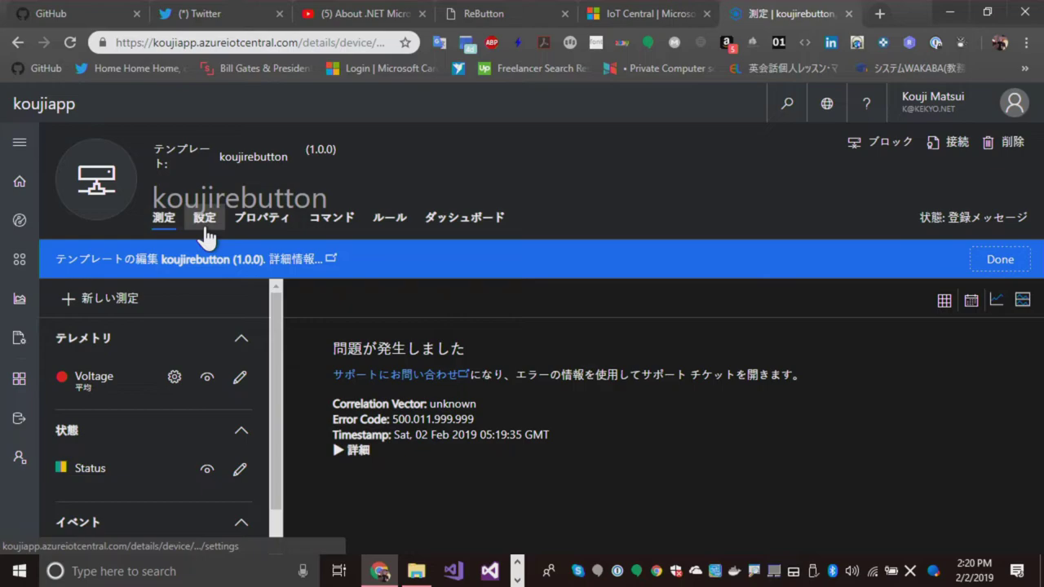
click(1000, 259)
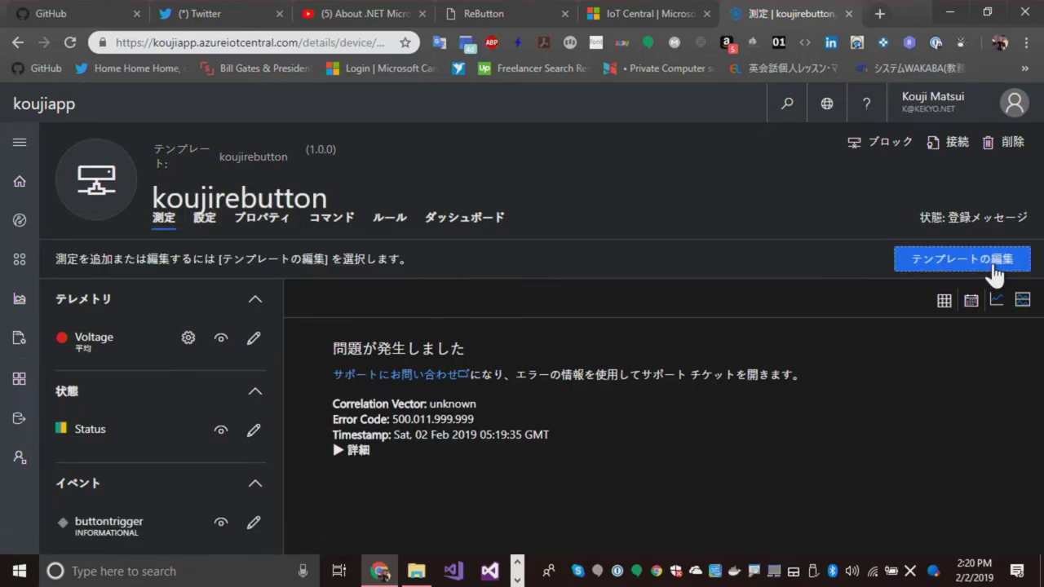
click(204, 211)
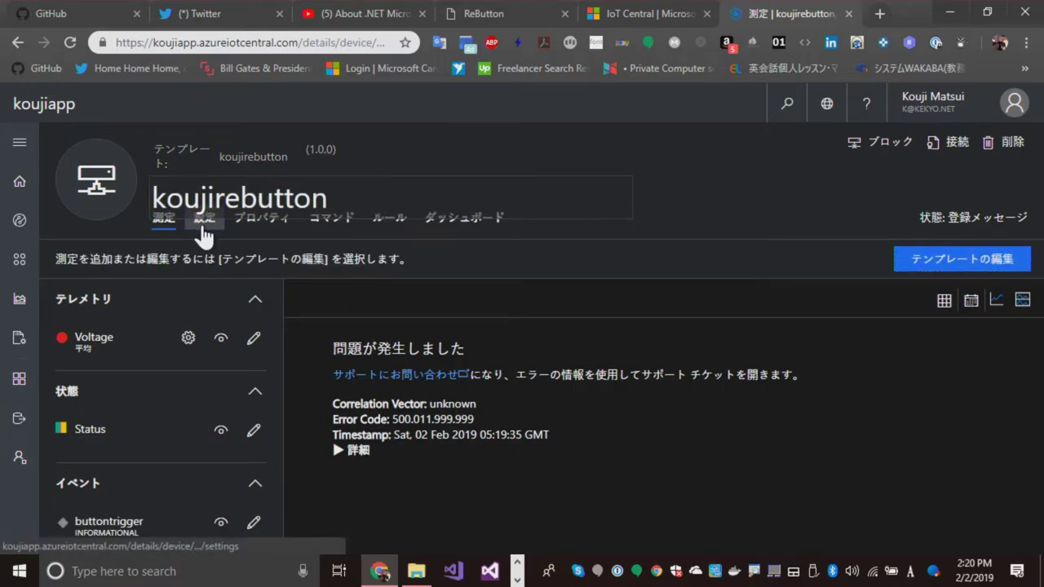
click(204, 218)
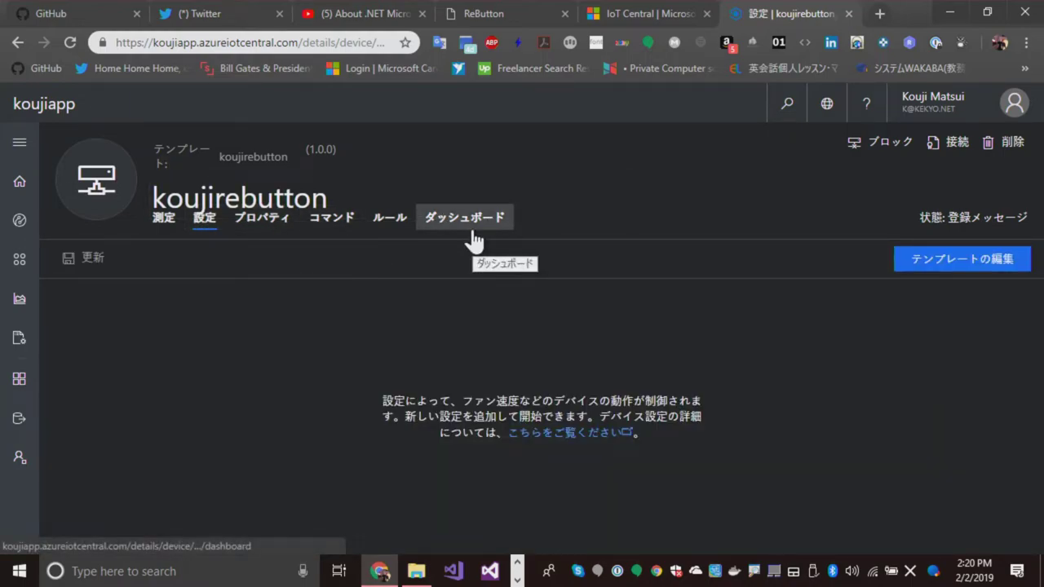
Show the 測定 chart with Voltage at 3.30, the Status timeline and two buttontrigger events.
click(162, 218)
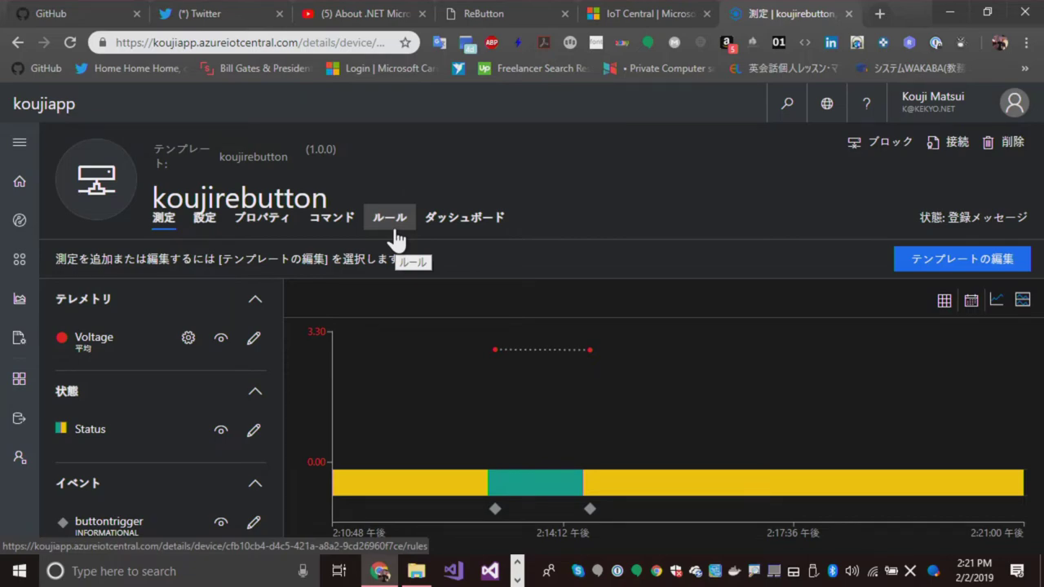
In template editing on the rules page, start a new event rule named buttonClick.
click(396, 231)
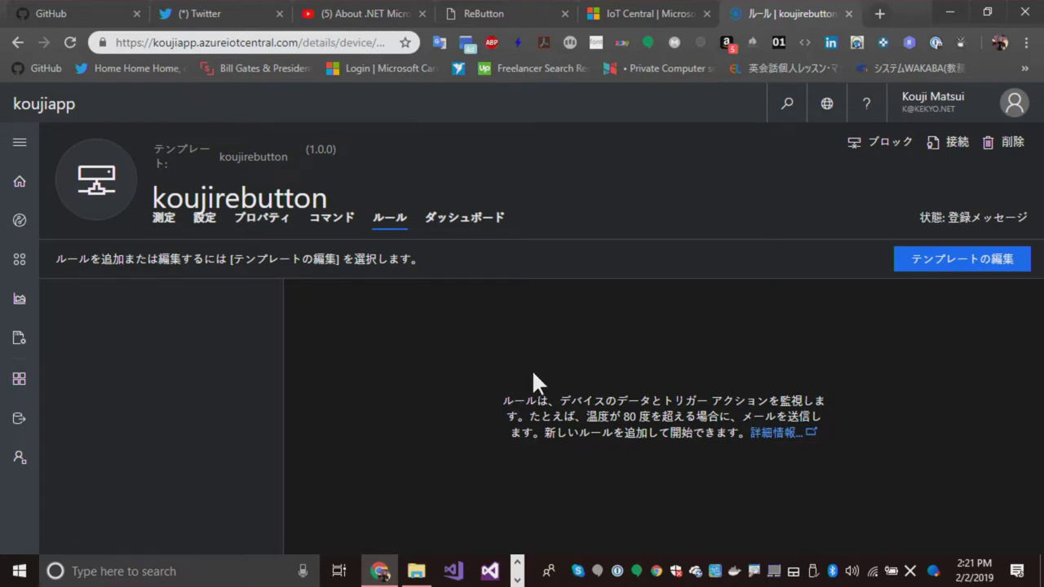
click(970, 261)
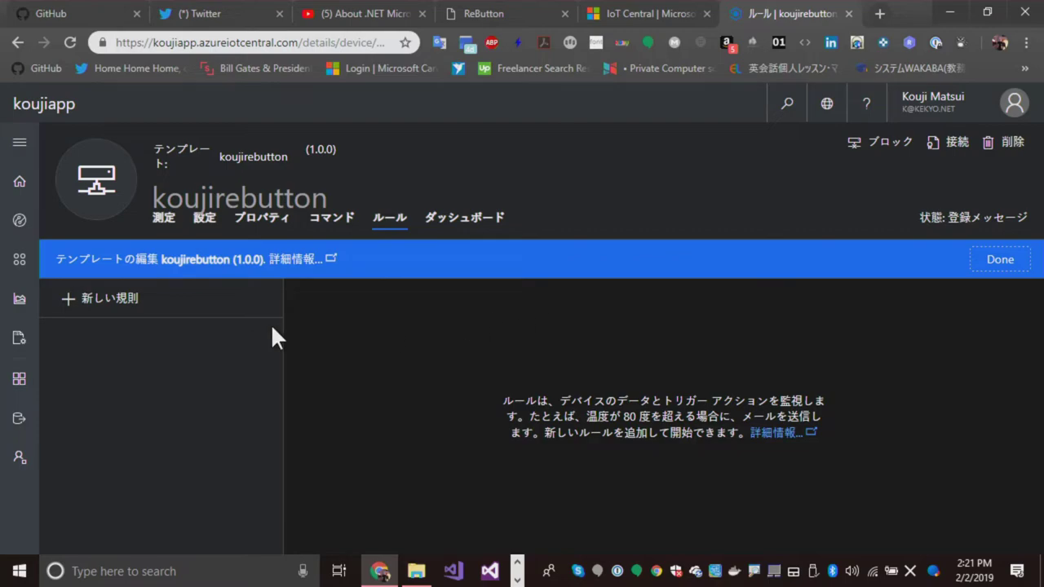
click(114, 312)
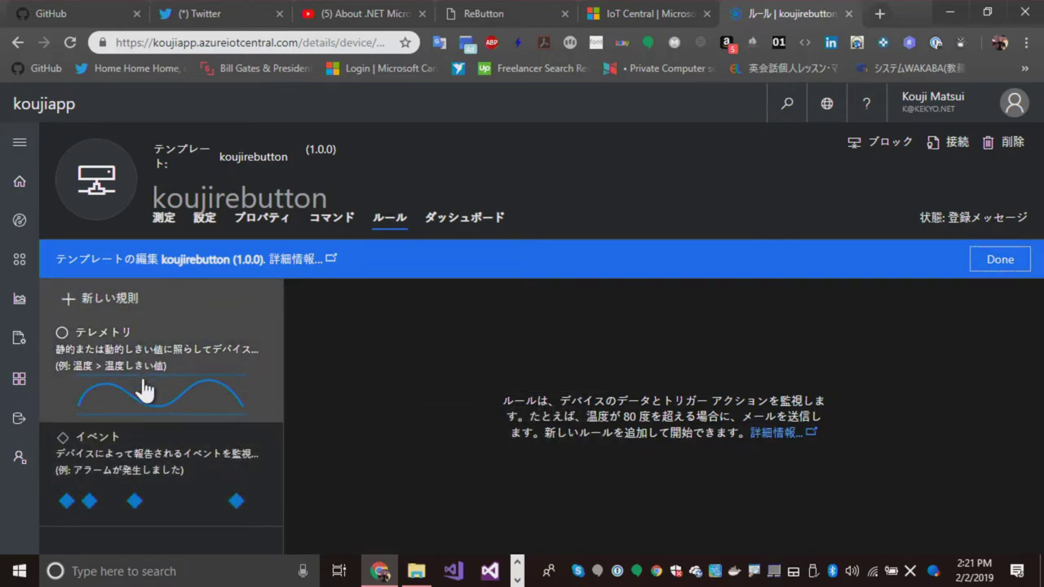
click(212, 481)
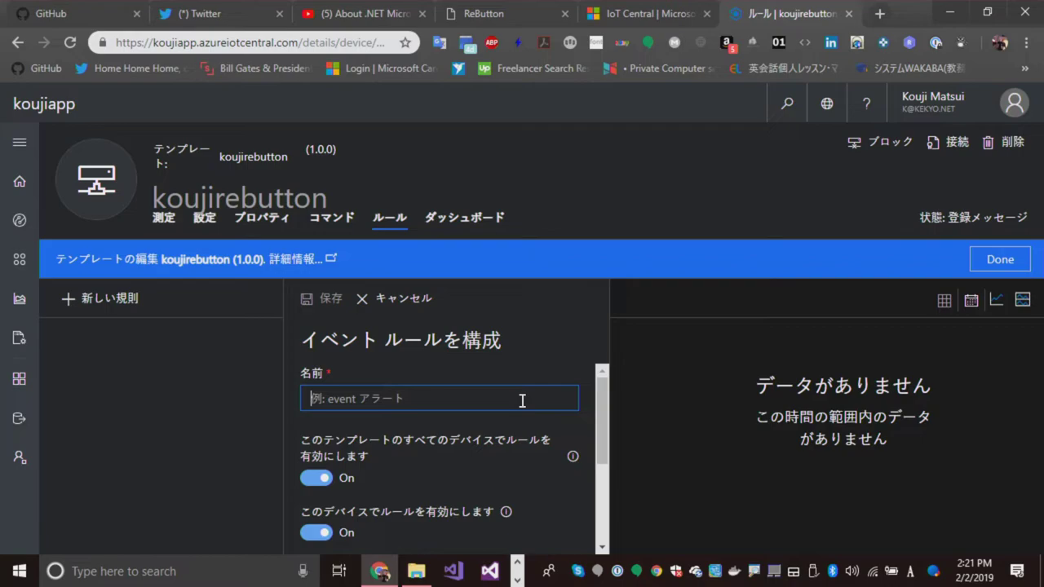
text(buttonClick)
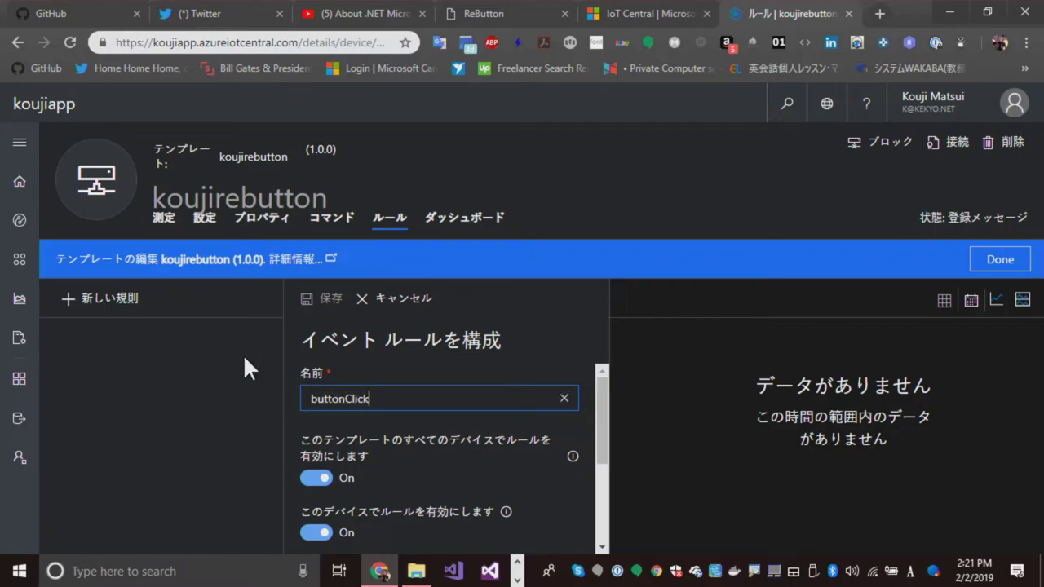
Set the rule's condition to the buttontrigger event, save it, and scroll to 条件 and アクション.
scroll(412, 492, down, 2)
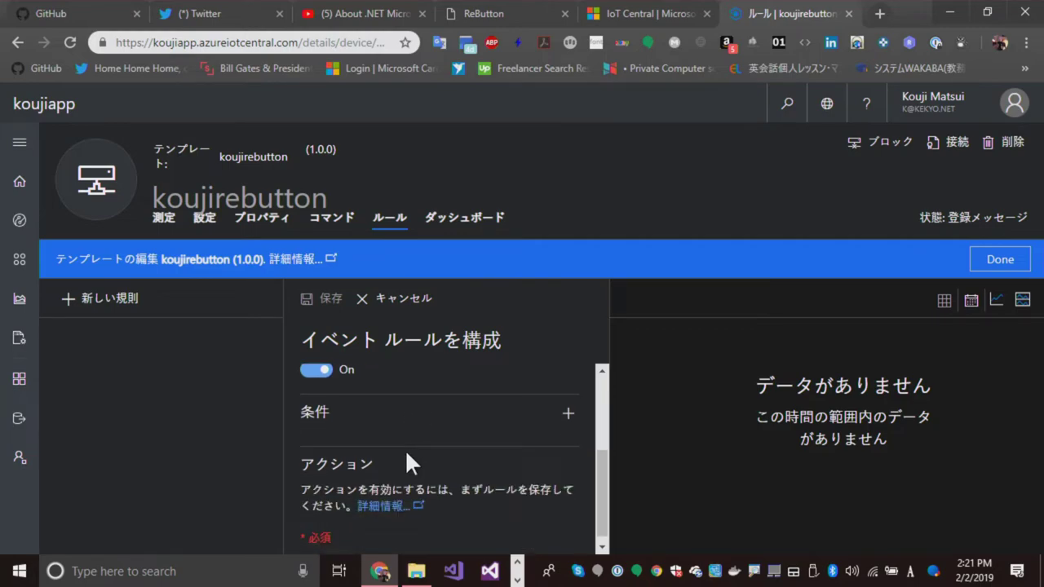
click(568, 414)
scroll(403, 450, down, 1)
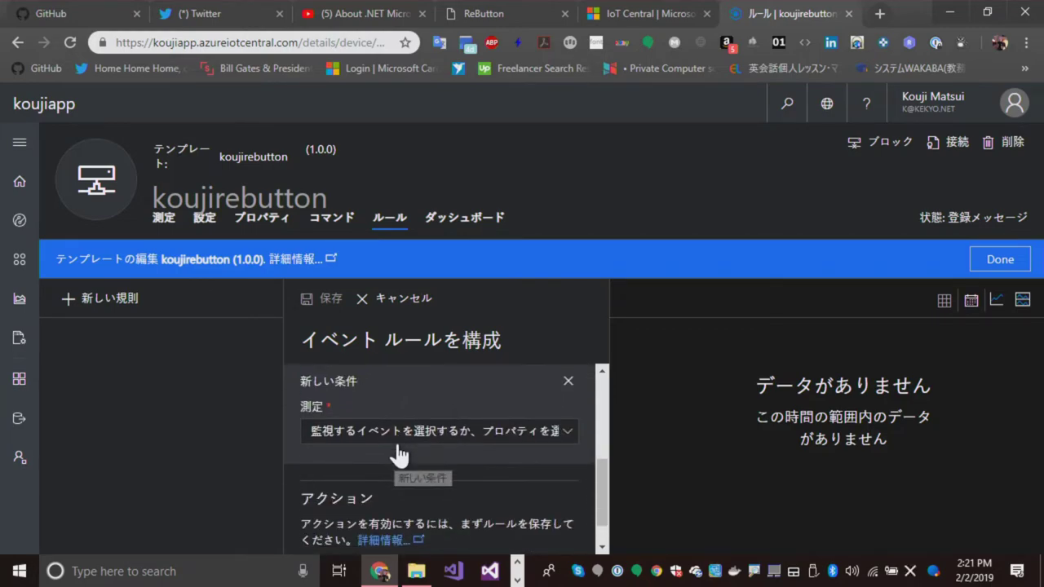
click(484, 419)
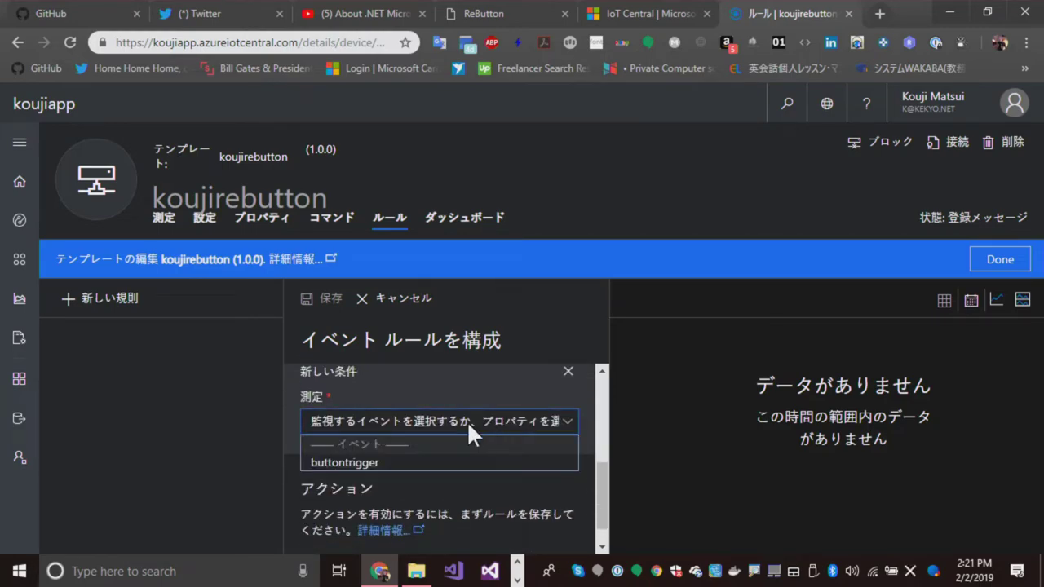
click(393, 459)
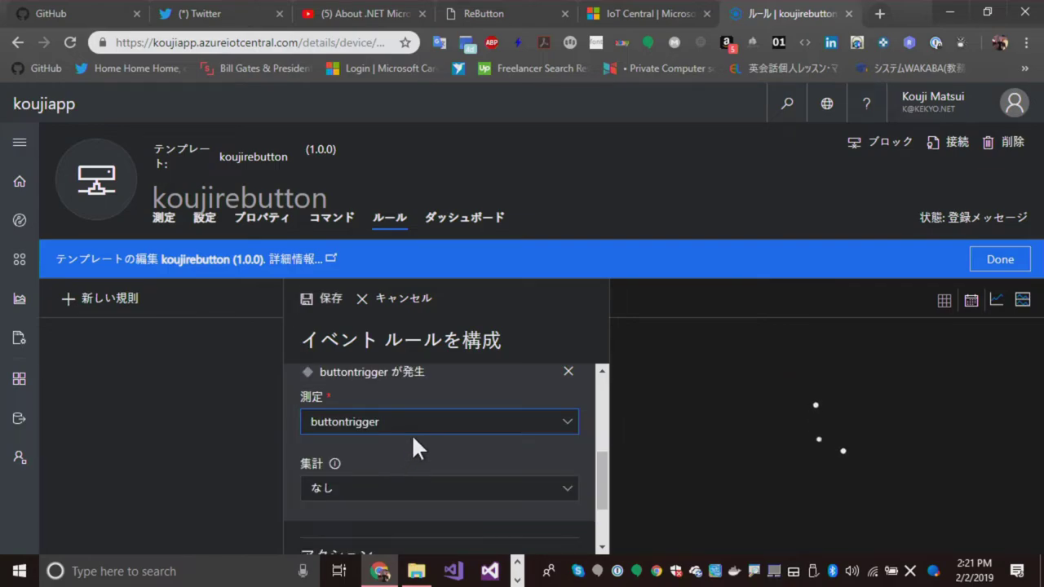
scroll(416, 454, down, 1)
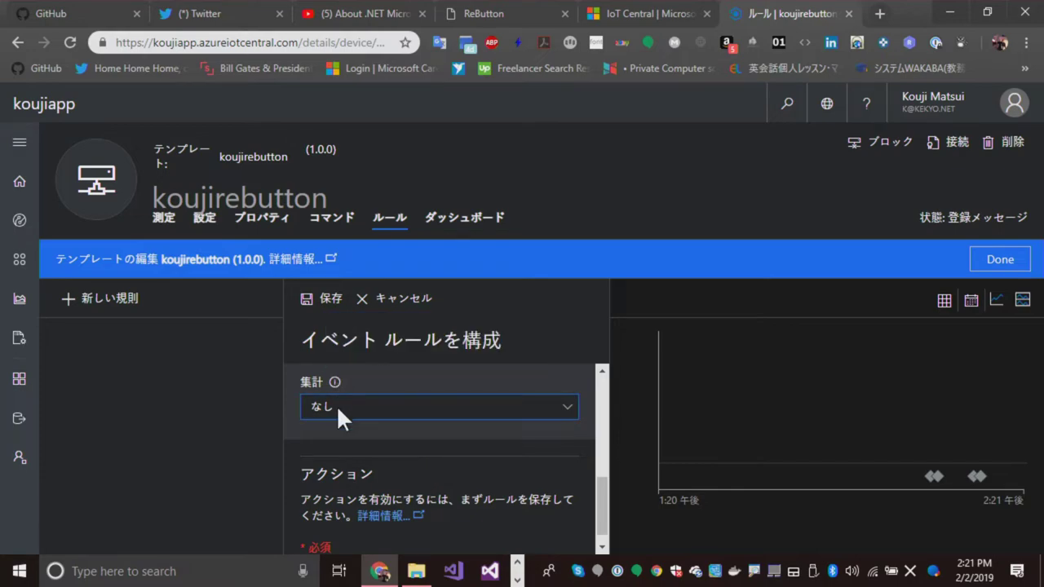
click(318, 299)
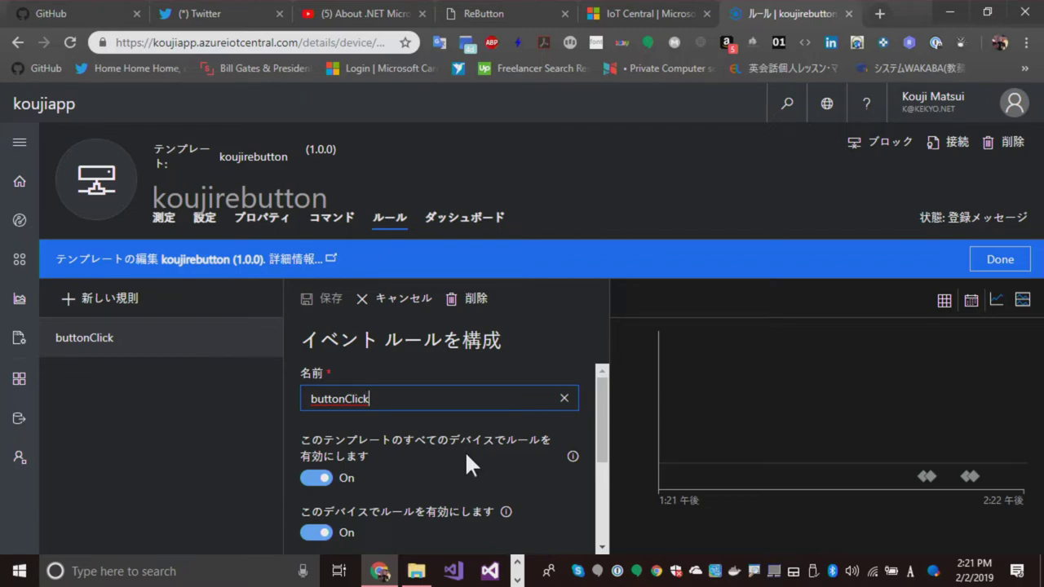
scroll(460, 448, down, 2)
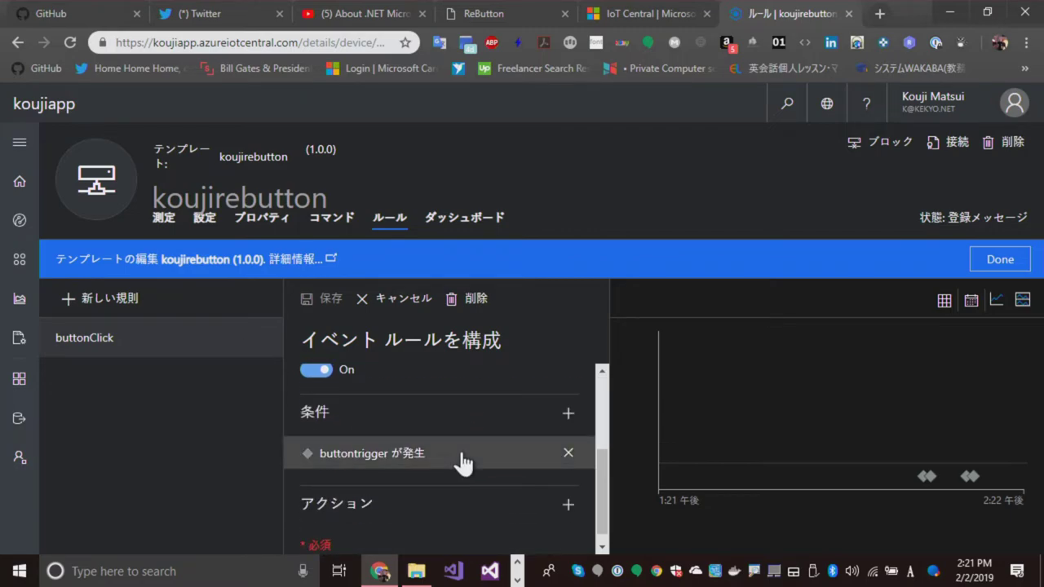
scroll(460, 461, down, 1)
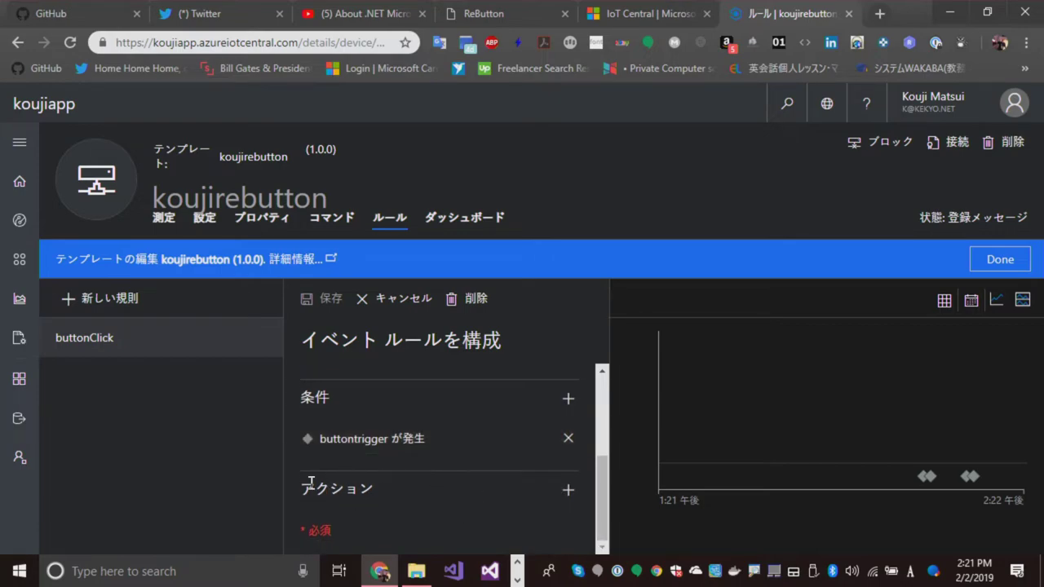
Add an action to buttonClick, browse the action tiles, and choose 電子メール.
click(568, 491)
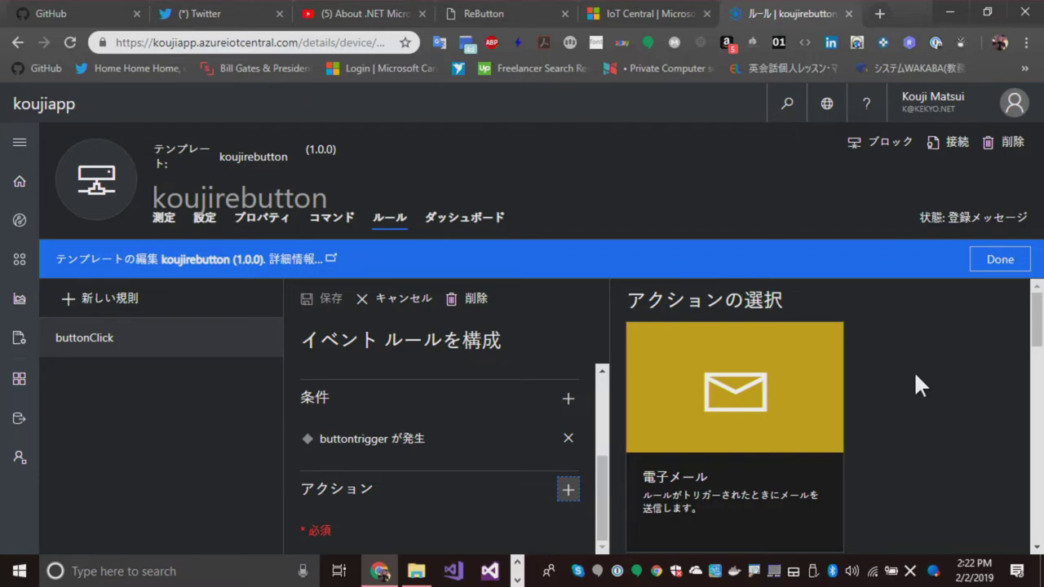
scroll(893, 376, down, 2)
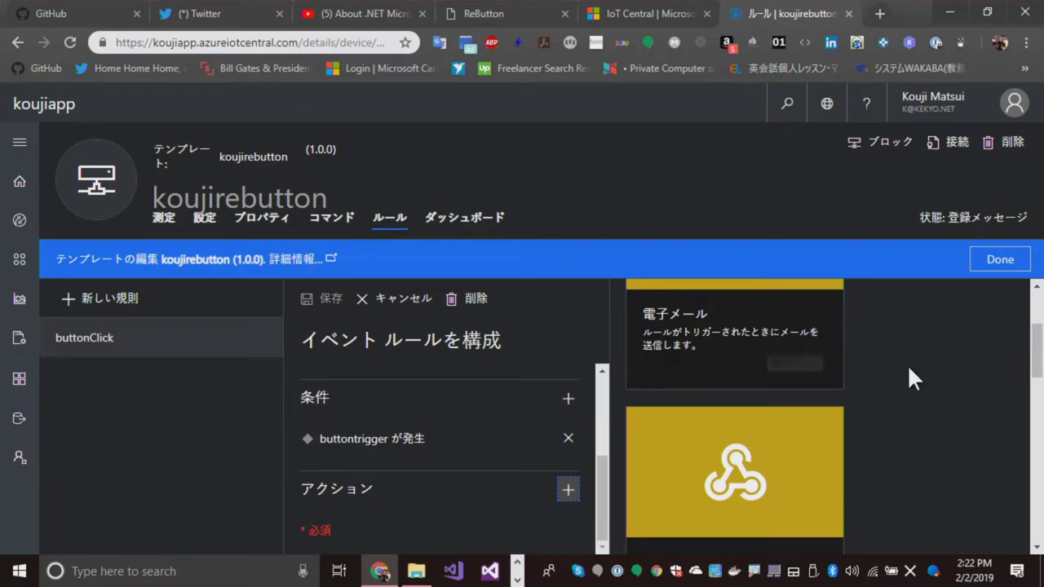
scroll(906, 367, down, 1)
scroll(905, 365, down, 1)
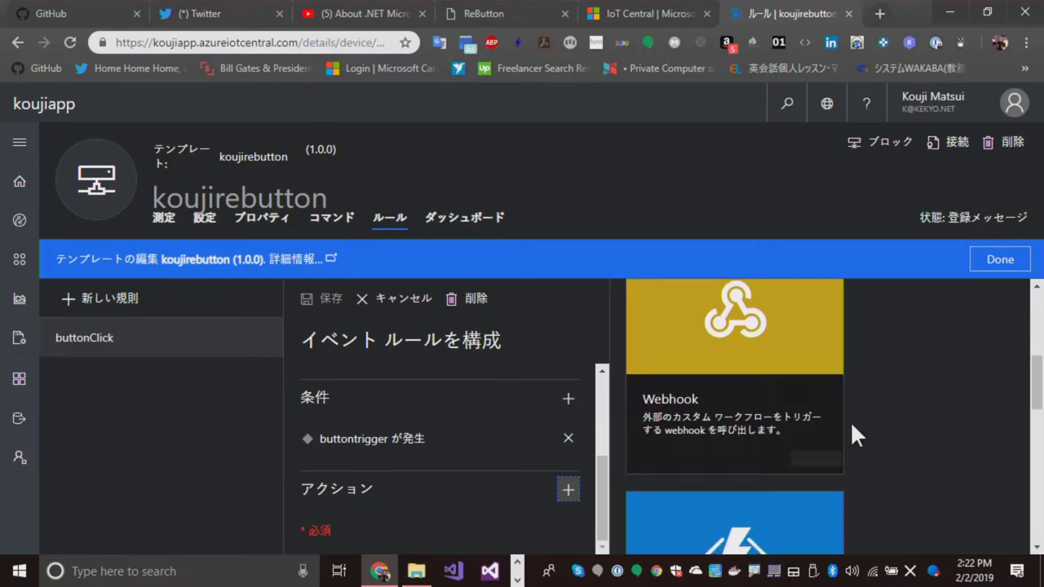
scroll(868, 421, down, 3)
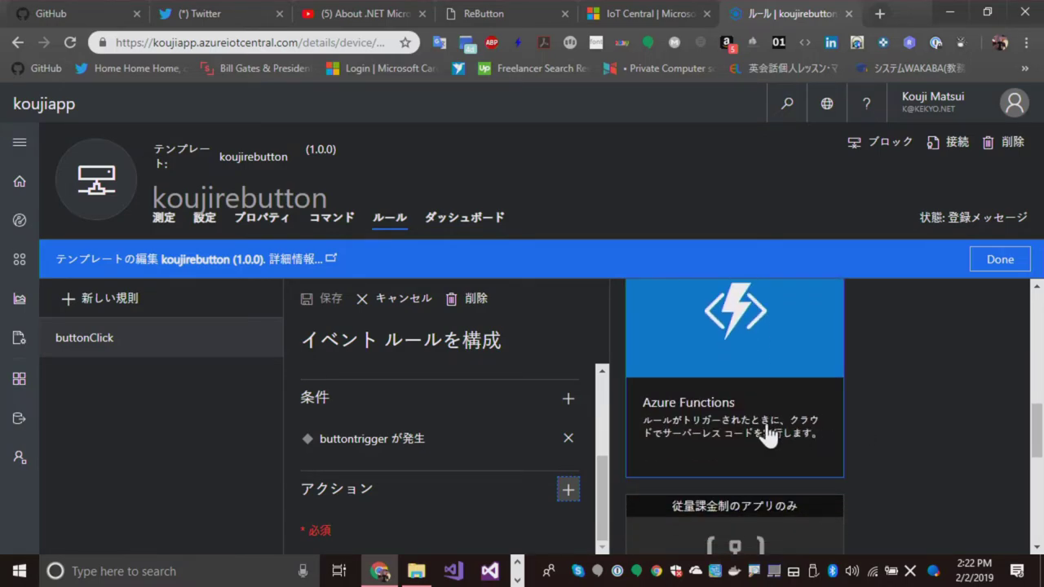
scroll(877, 432, down, 2)
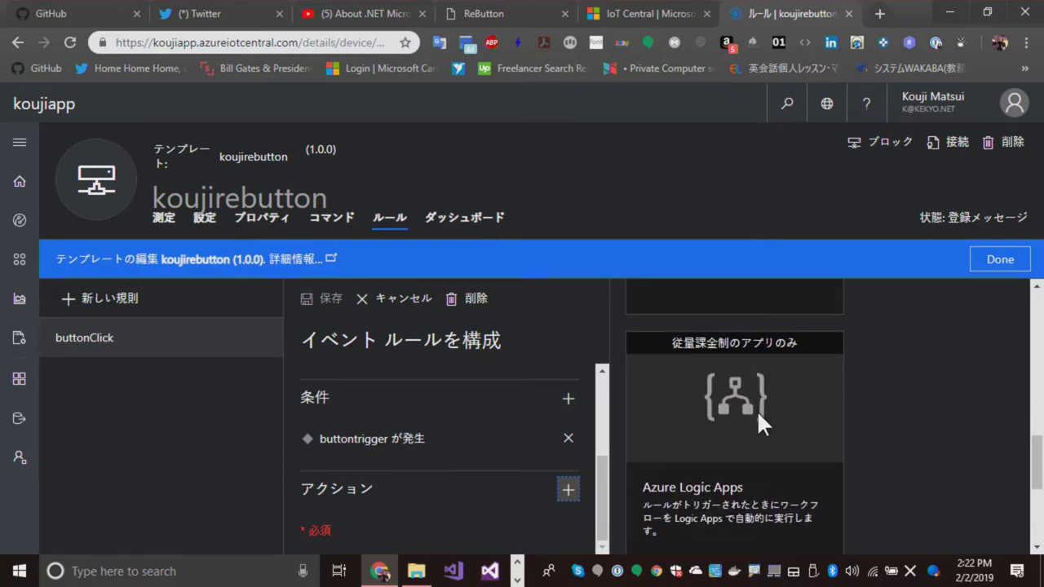
scroll(889, 449, down, 3)
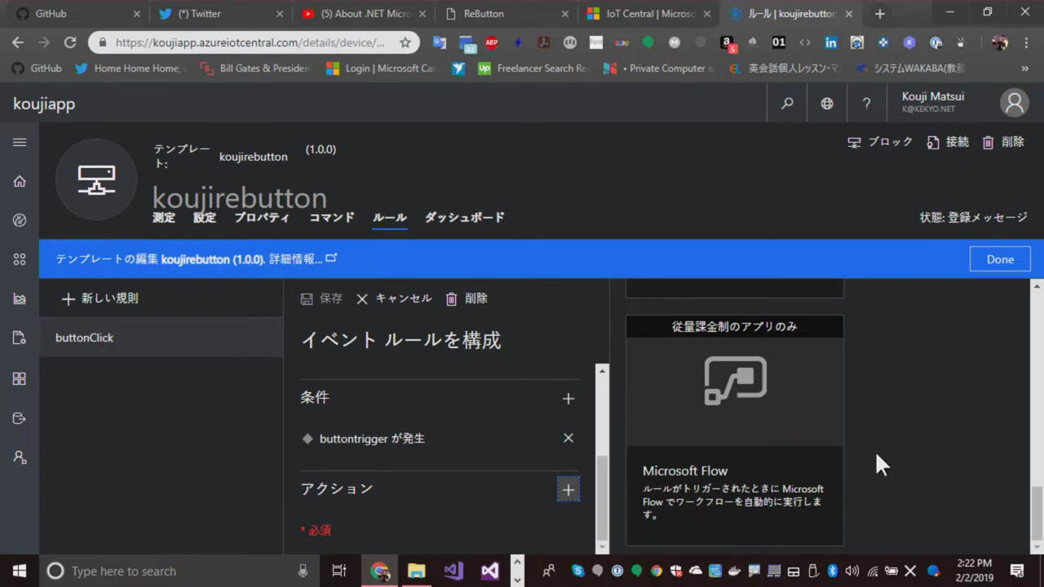
scroll(881, 469, up, 9)
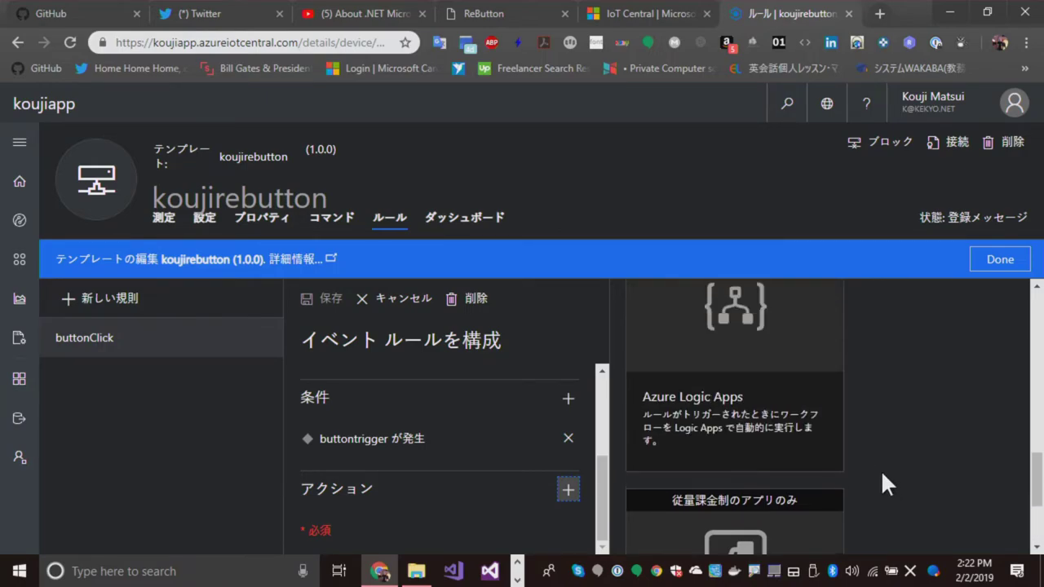
scroll(875, 465, up, 3)
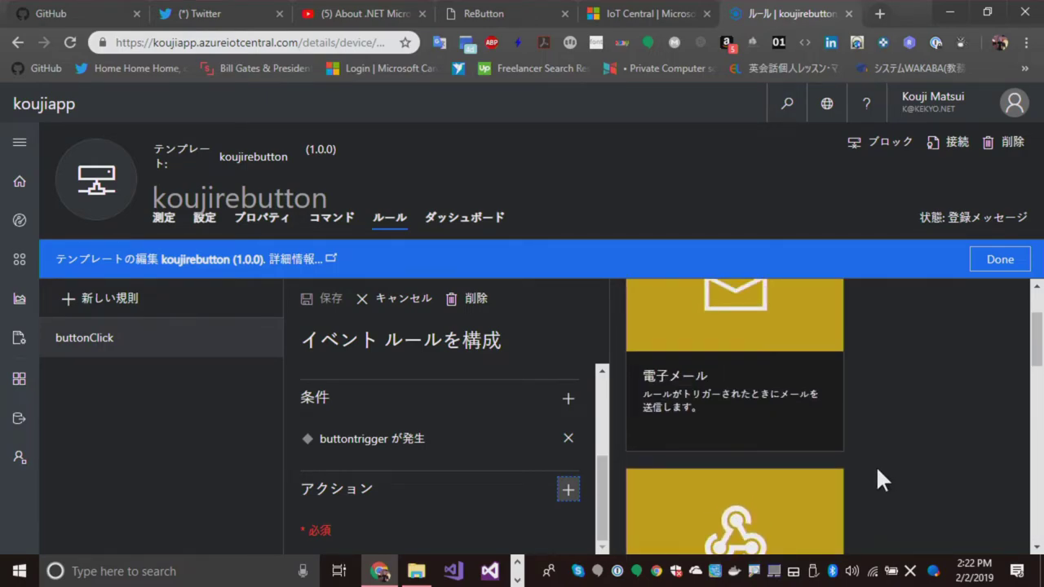
click(692, 503)
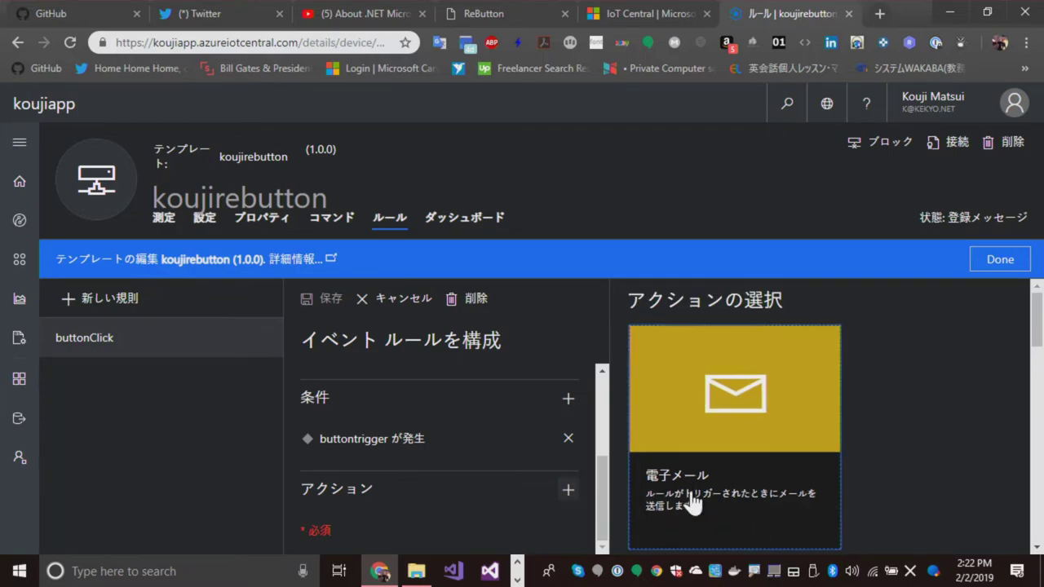
Enter the owner's e-mail address as the email action's recipient.
drag(764, 362, 743, 357)
click(721, 419)
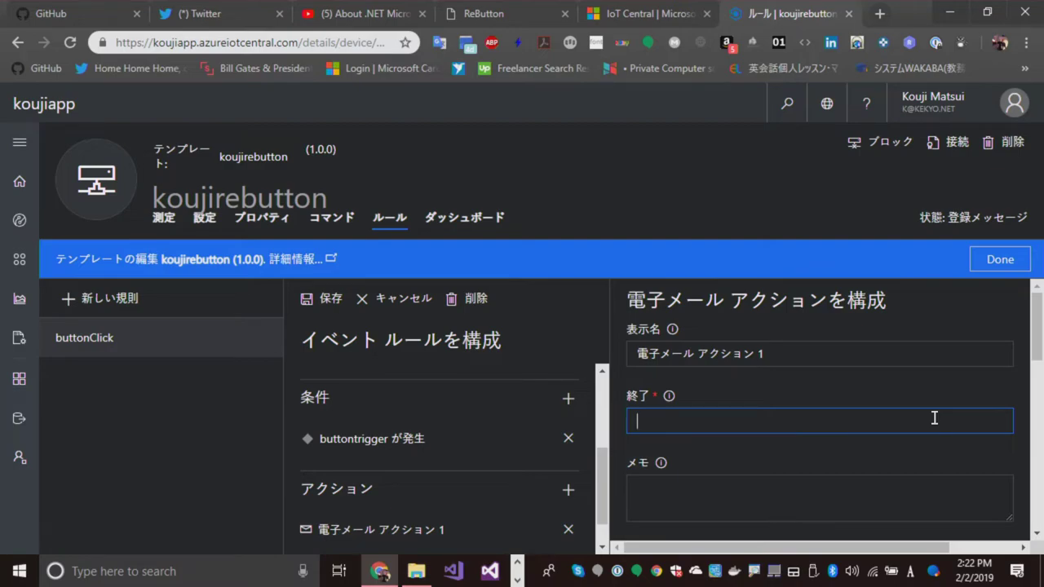
key(Tab)
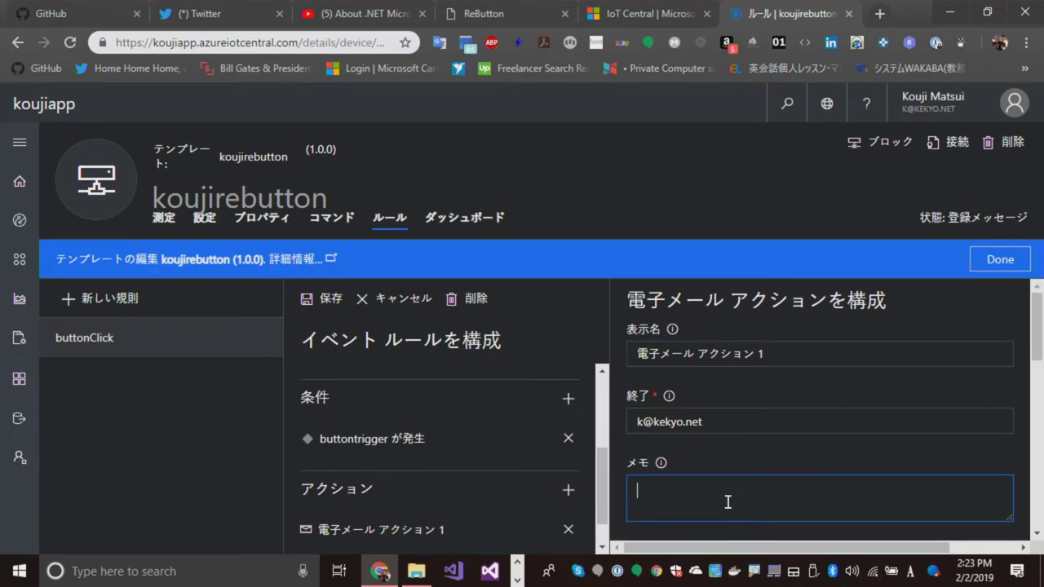
click(325, 303)
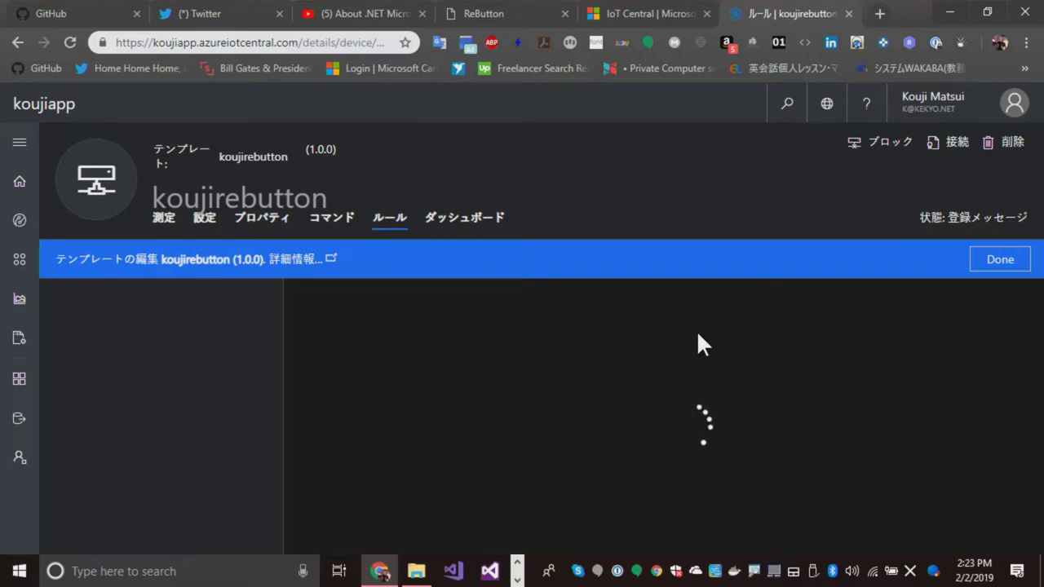
click(1008, 271)
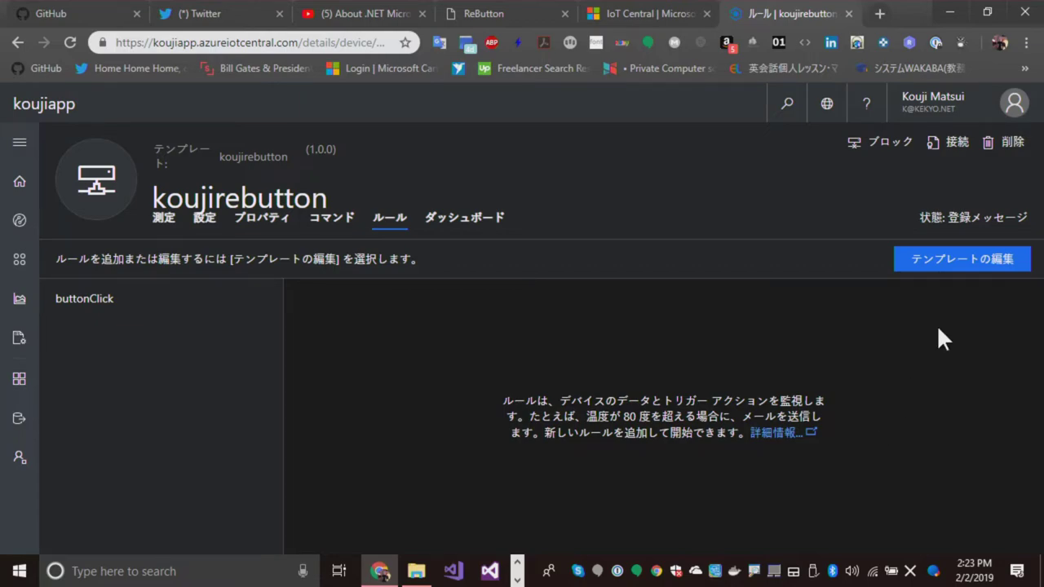
click(970, 265)
click(103, 349)
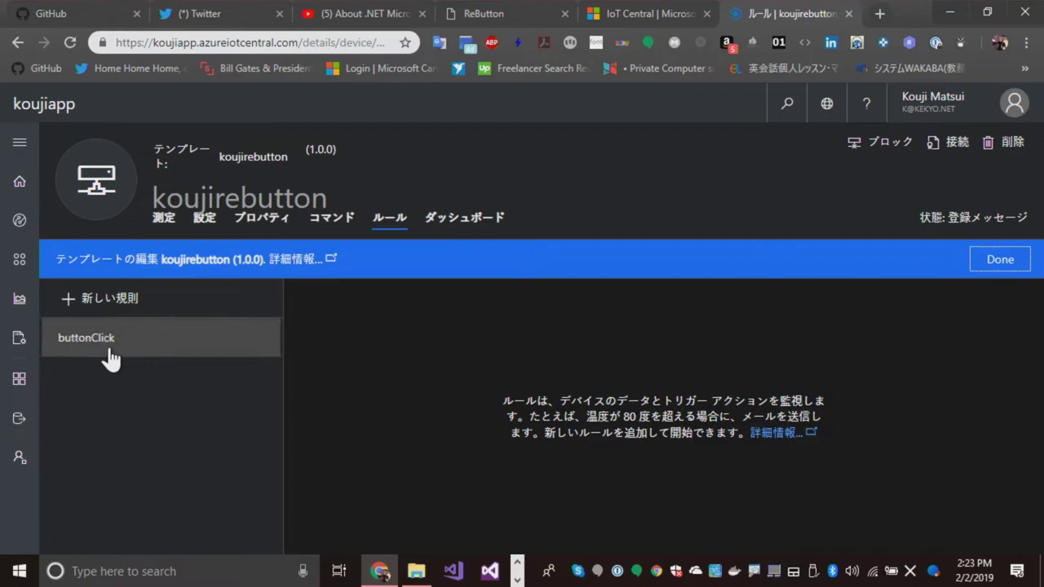
scroll(530, 380, down, 3)
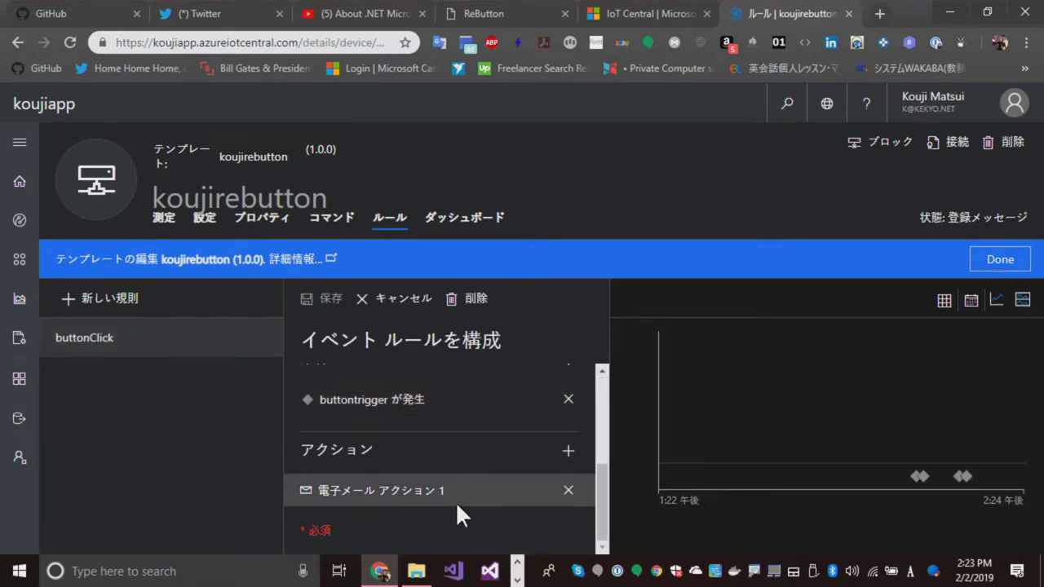
click(434, 491)
scroll(743, 432, down, 5)
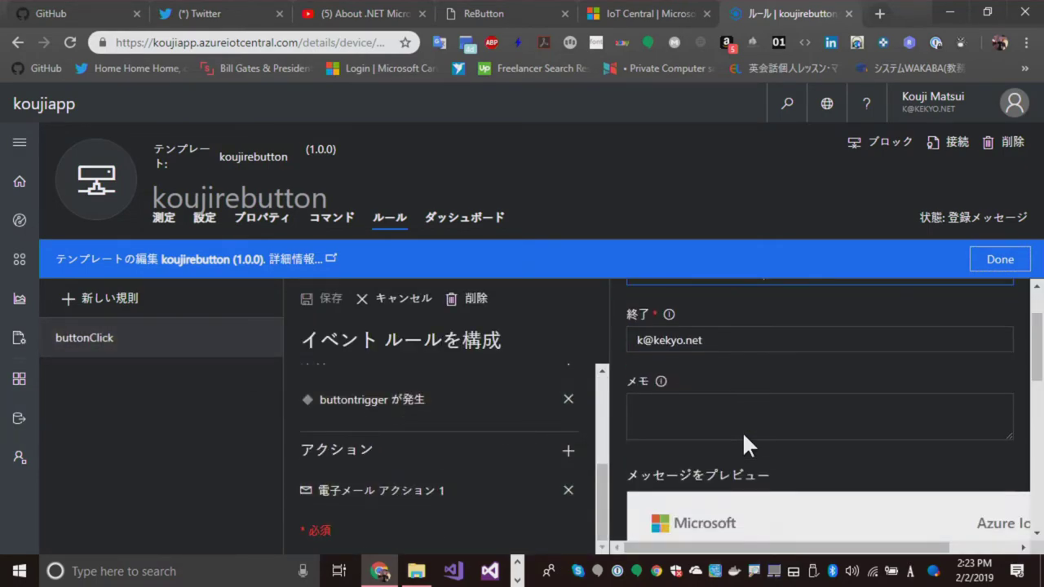
scroll(743, 432, up, 3)
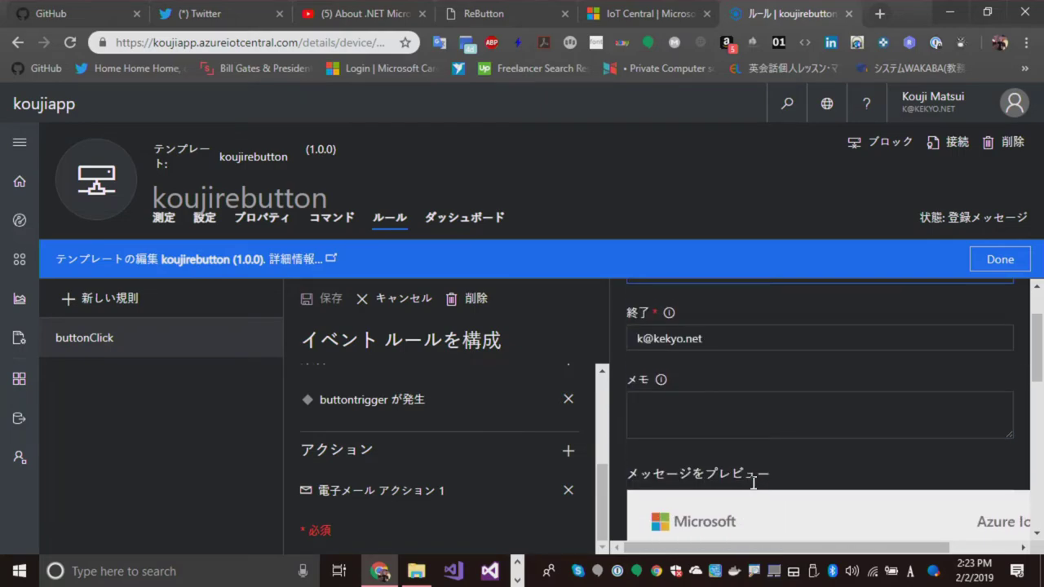
scroll(793, 360, down, 2)
scroll(769, 380, down, 3)
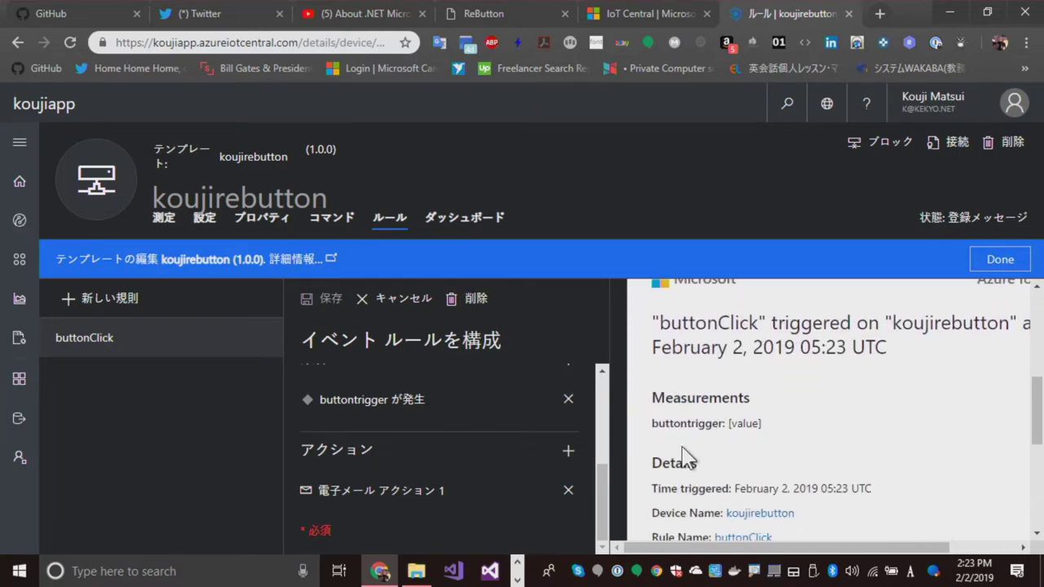
scroll(751, 440, down, 3)
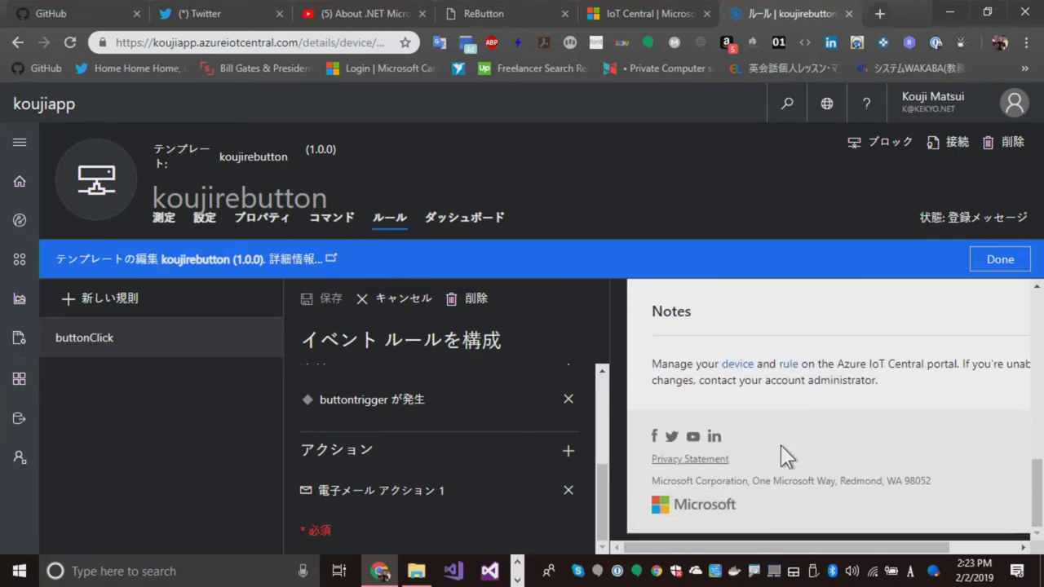
scroll(781, 445, up, 5)
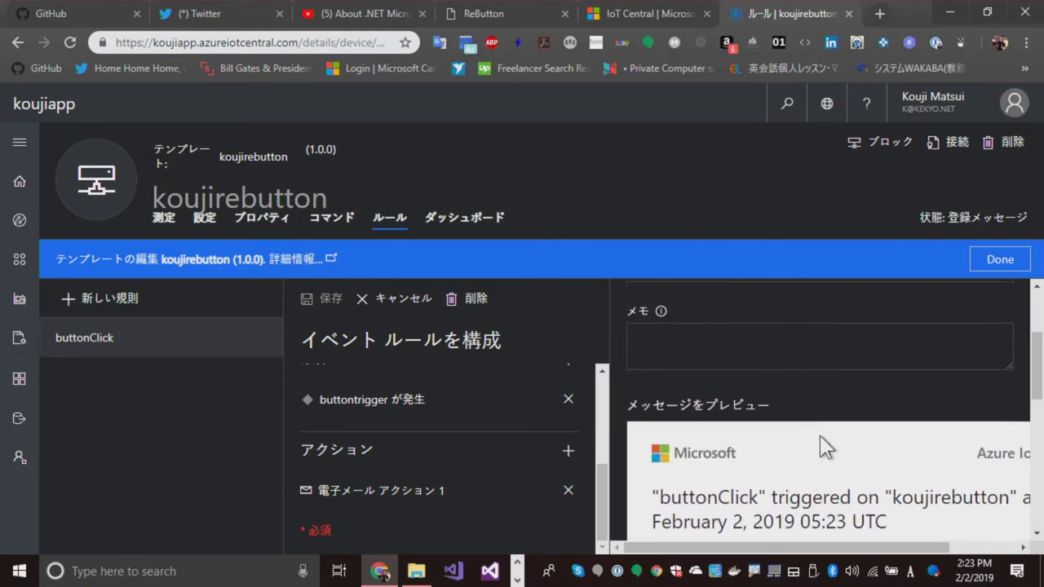
scroll(805, 499, down, 3)
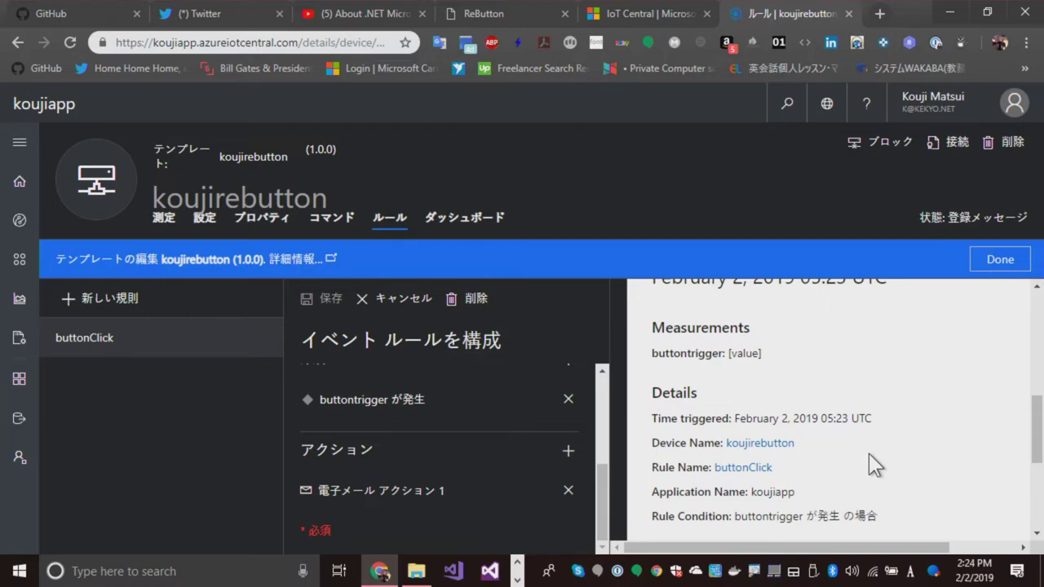
scroll(871, 467, up, 4)
Type the note 'niku kuitai' in the メモ field and confirm it under Notes in the preview.
scroll(871, 469, up, 1)
click(738, 444)
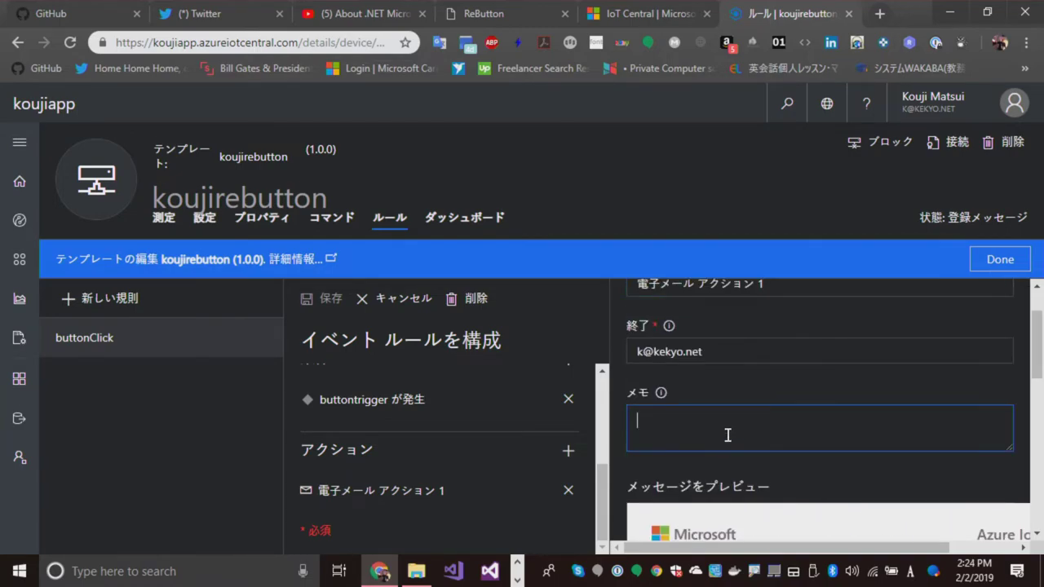
mouse_move(662, 393)
text(niku kuitai)
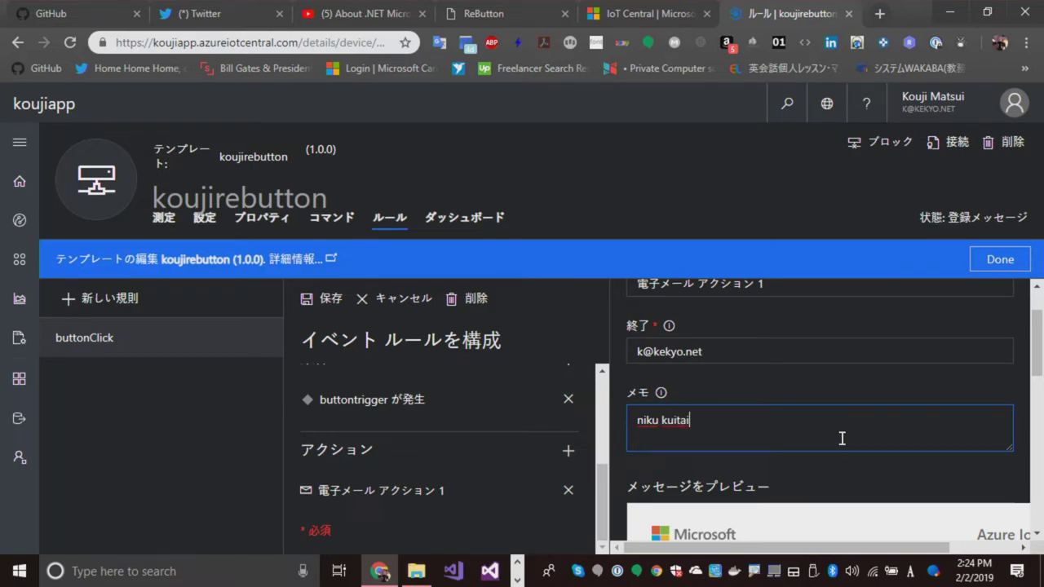
scroll(832, 424, down, 3)
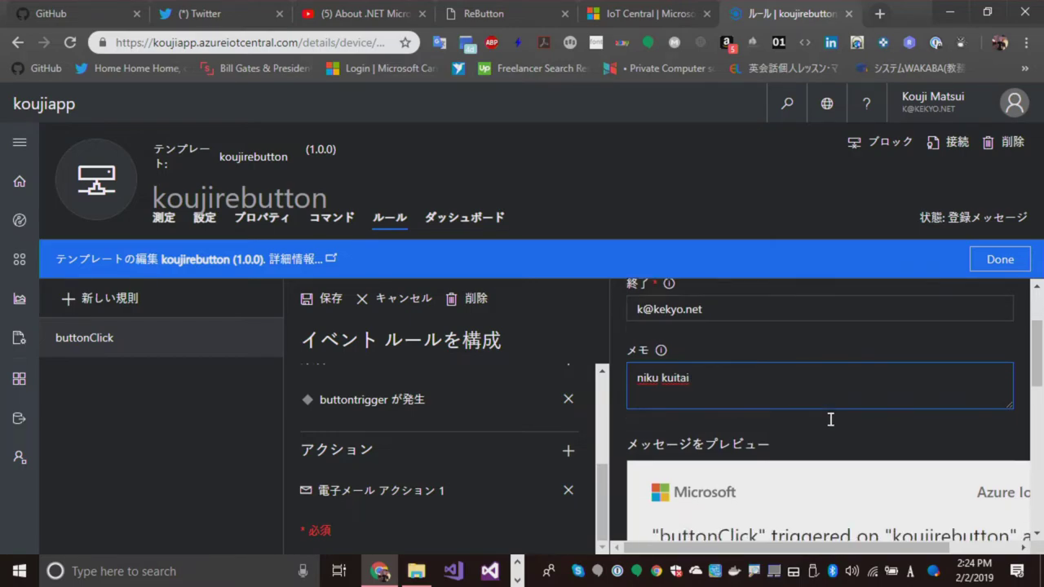
scroll(832, 445, down, 5)
scroll(832, 444, up, 2)
scroll(791, 444, up, 6)
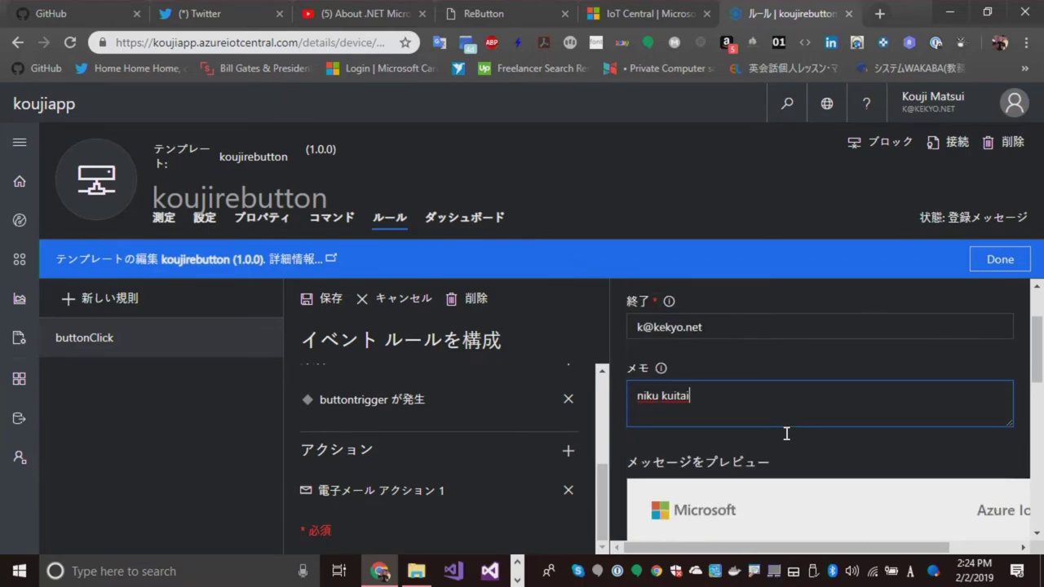
scroll(653, 408, down, 6)
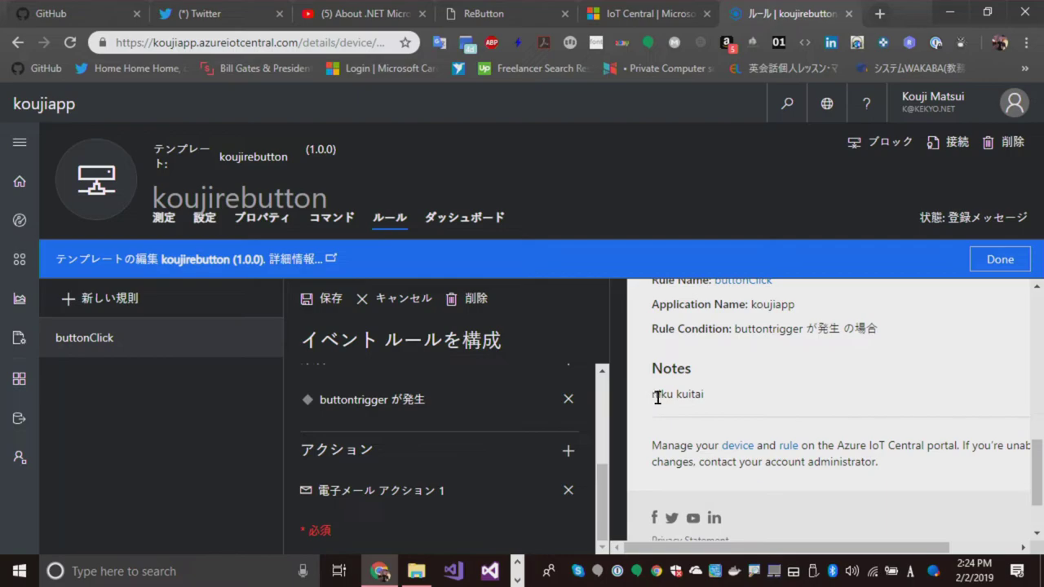
drag(652, 282, 743, 388)
click(785, 393)
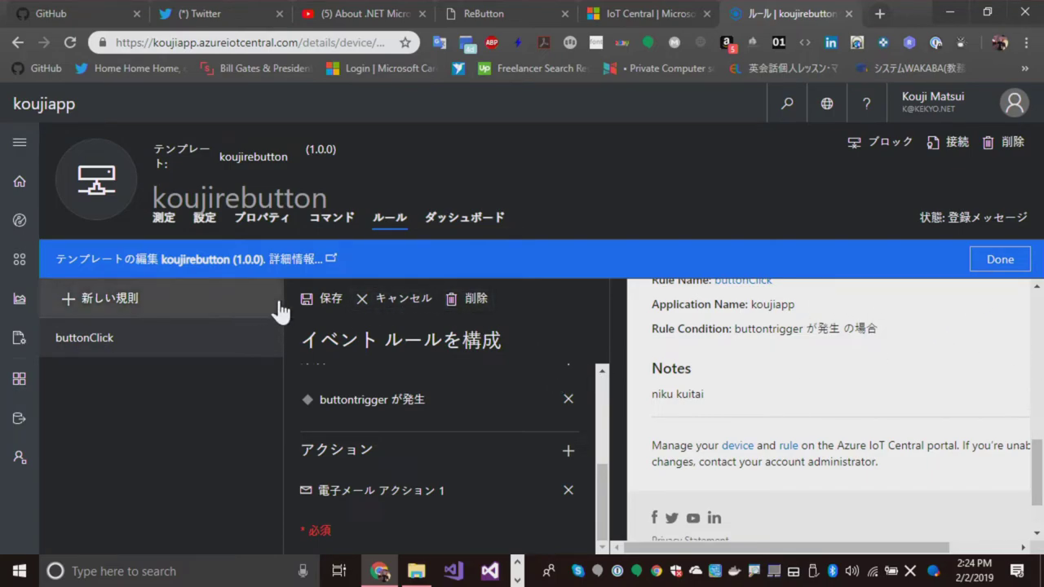
Save the buttonClick rule with its email action and leave template editing.
click(313, 298)
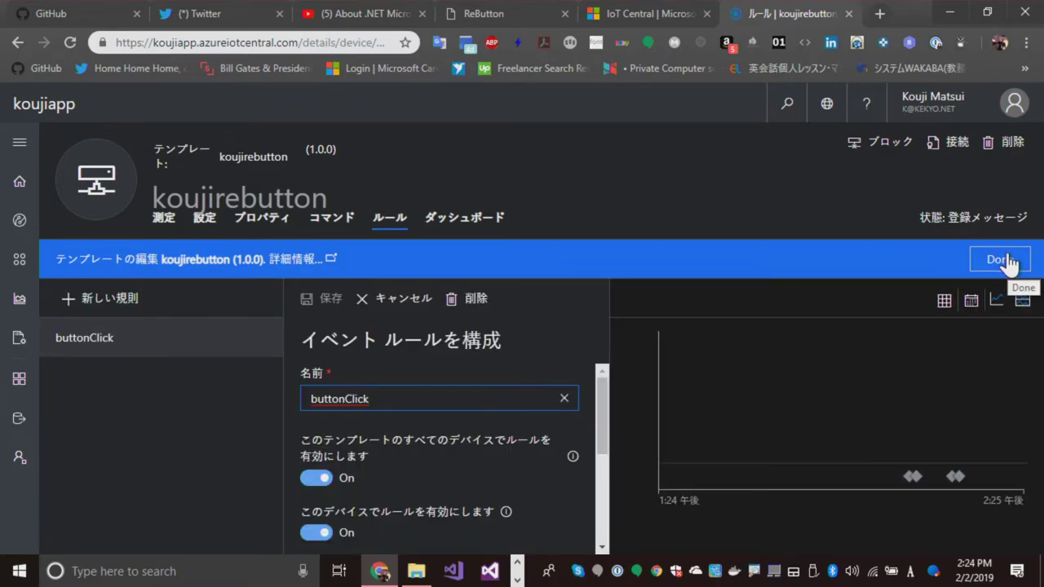
click(998, 260)
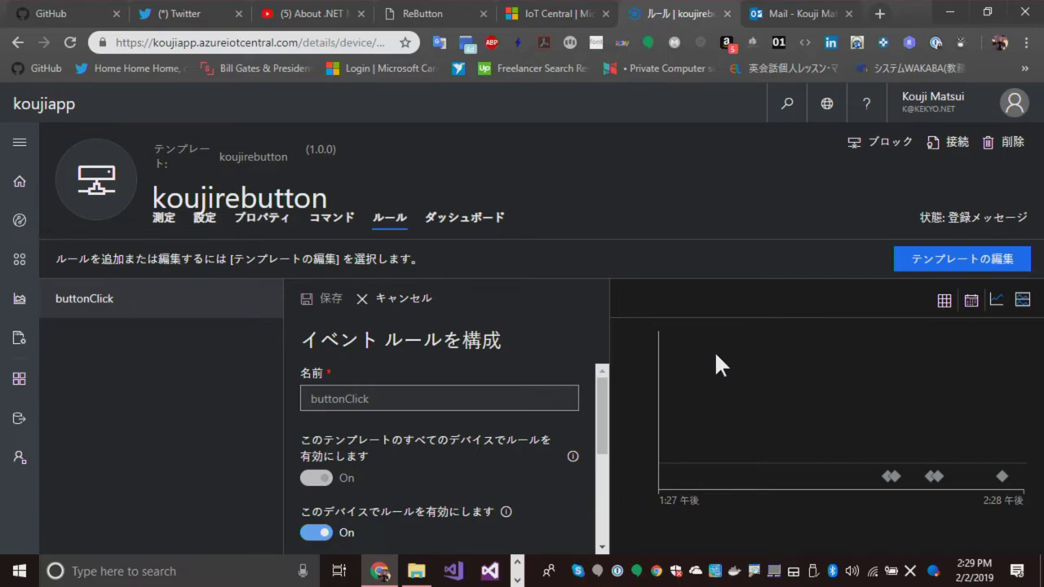
Open Administration and view the ユーザー list with its single Administrator.
click(17, 476)
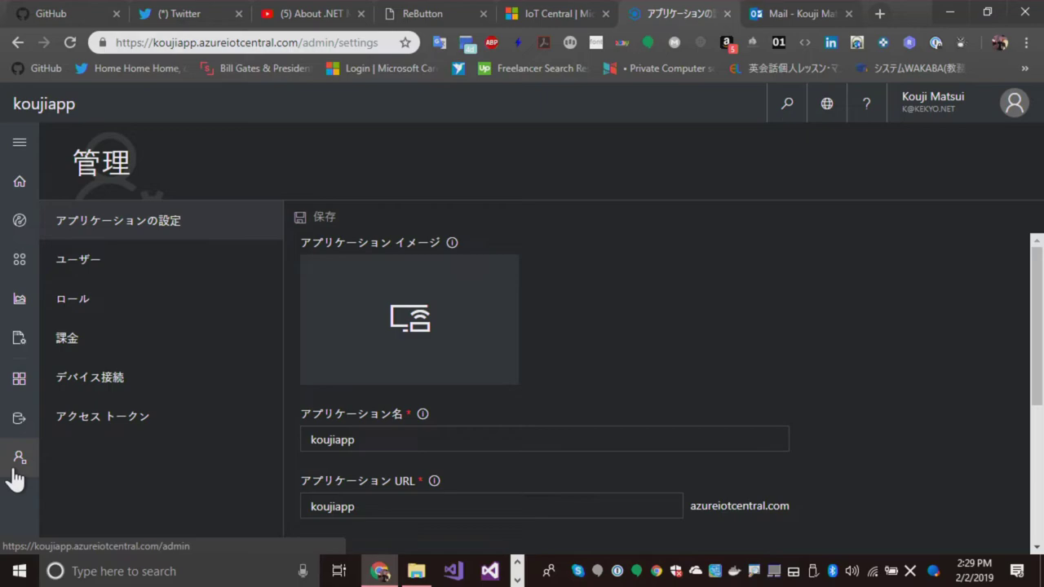
click(164, 273)
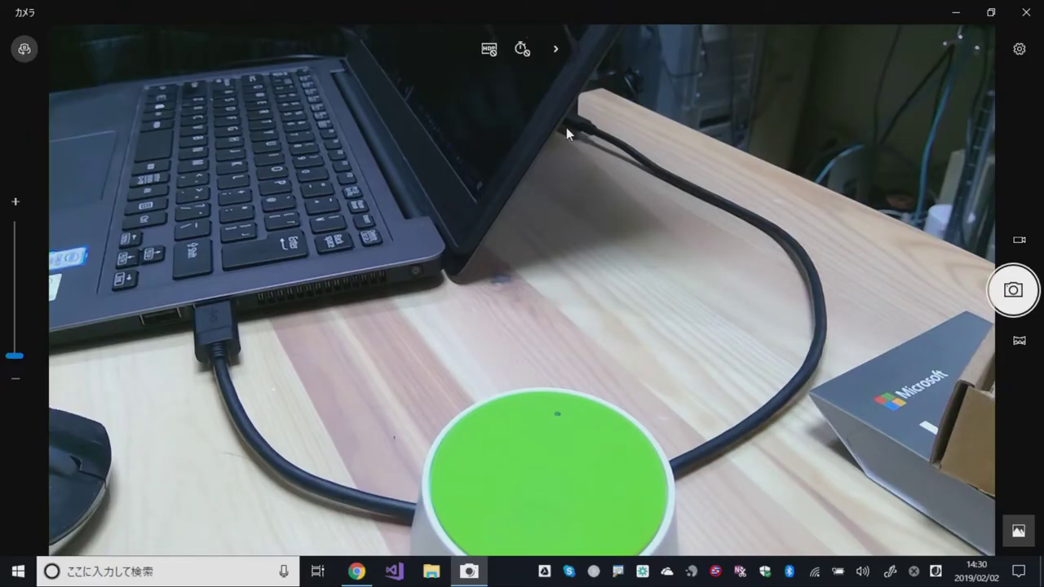
Minimize the Camera window showing the green-lit ReButton.
click(964, 15)
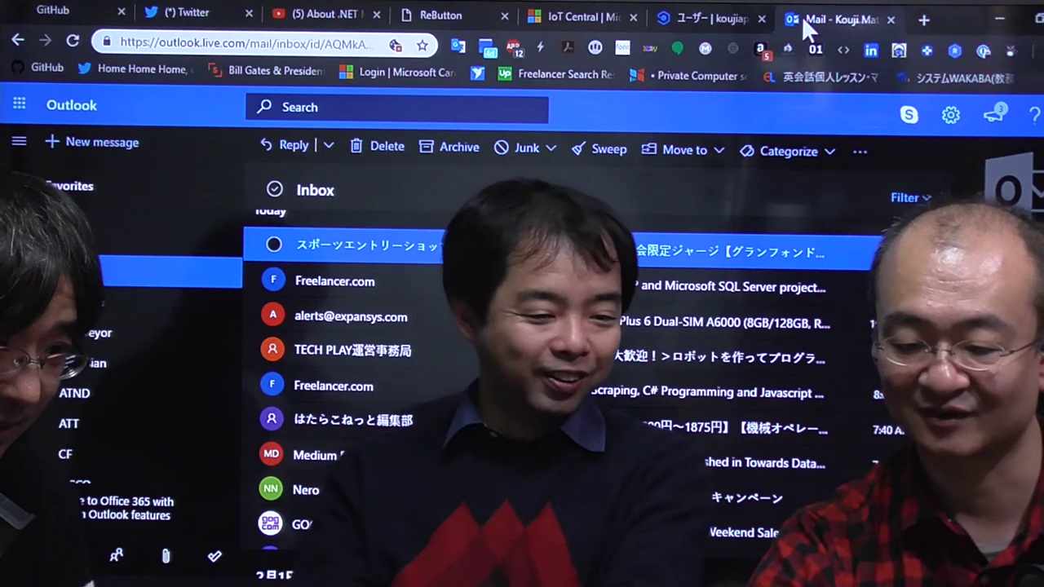
Go back to the 'ユーザー | koujiapp' IoT Central user administration page from the Outlook inbox.
click(703, 18)
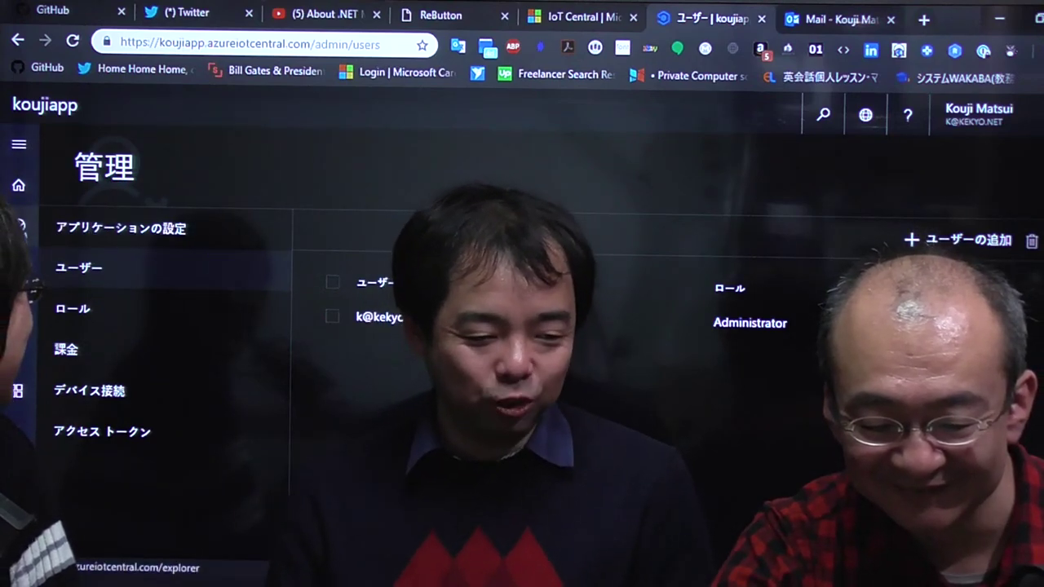
In the エクスプローラー device explorer, open the koujirebutton device to view its measurements.
click(17, 225)
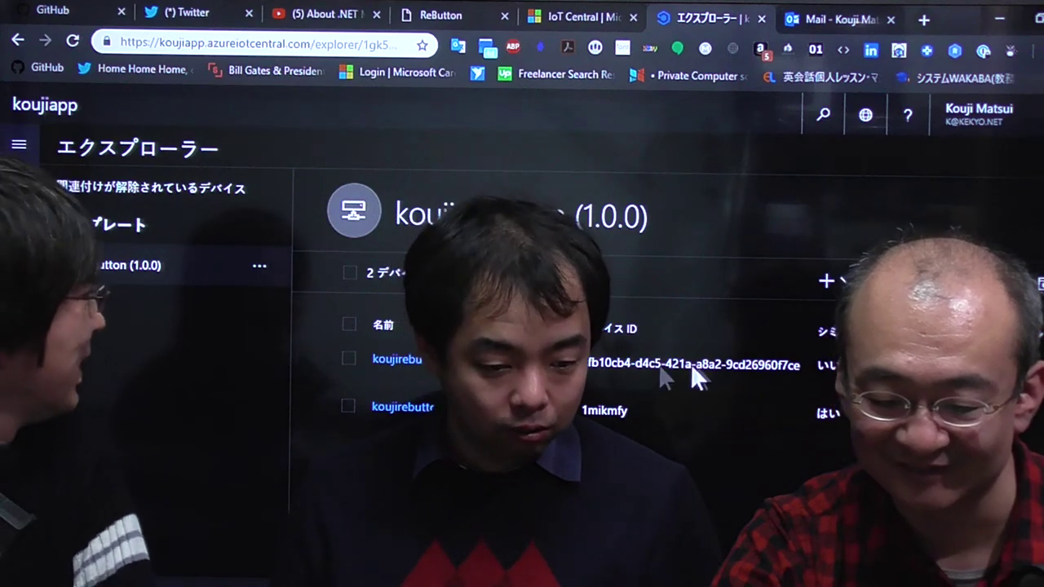
click(404, 371)
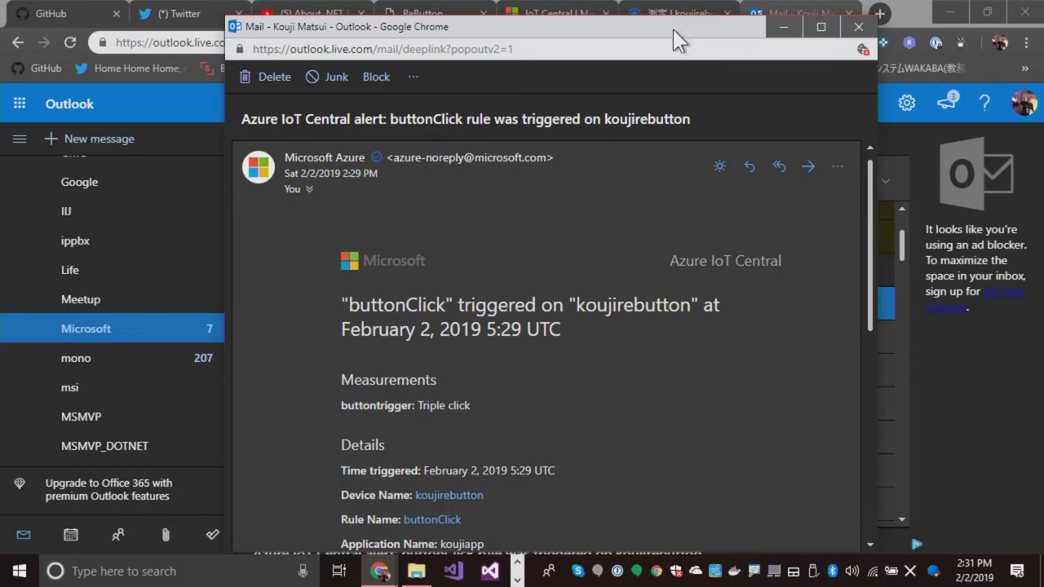
Maximize the buttonClick alert email and read its Triple click measurement and 'niku kuitai' note.
double_click(673, 27)
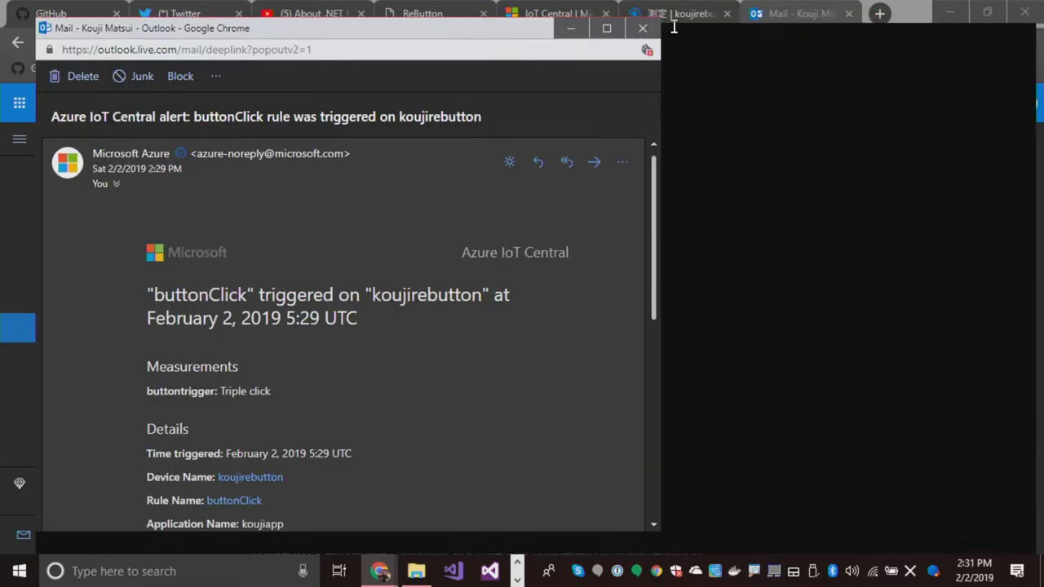
scroll(624, 349, down, 2)
scroll(603, 326, down, 1)
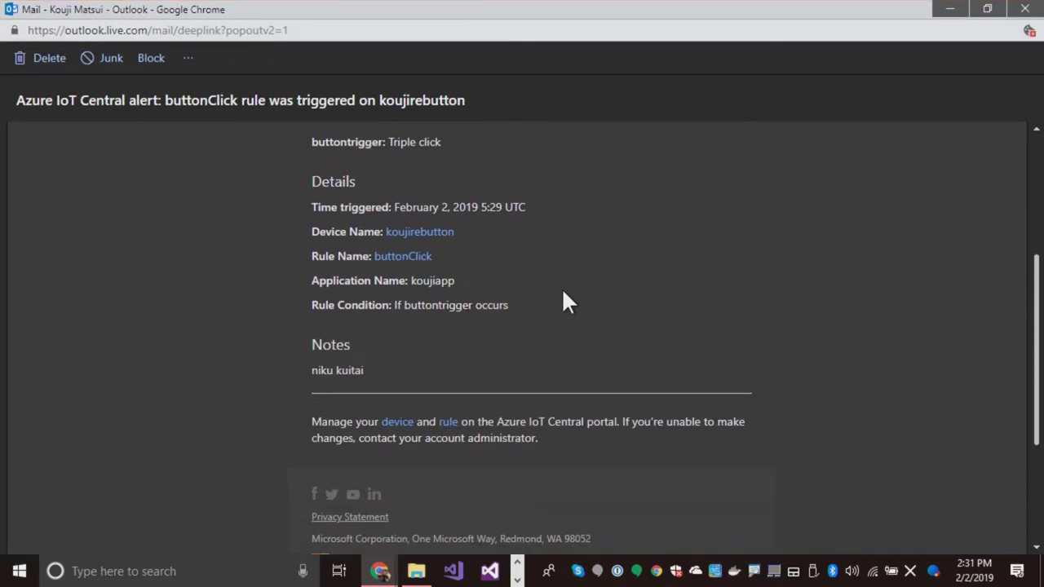
triple_click(337, 373)
click(369, 378)
scroll(791, 352, up, 3)
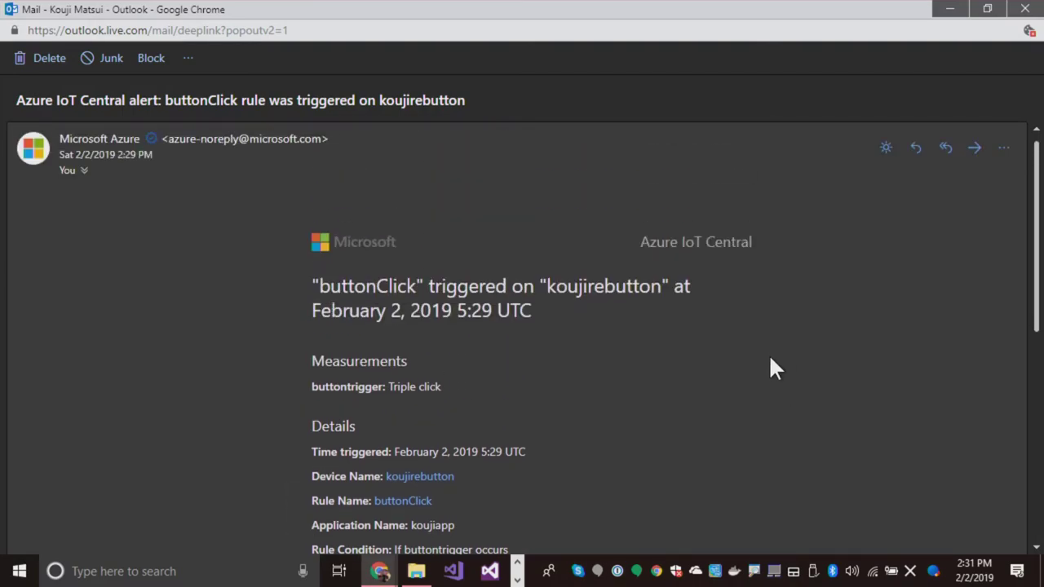
scroll(764, 365, down, 1)
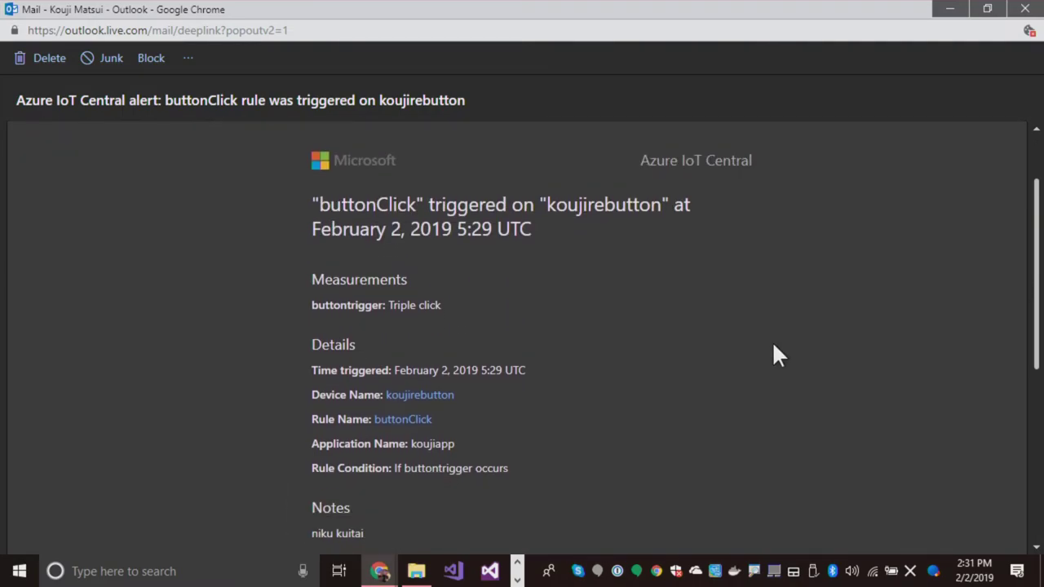
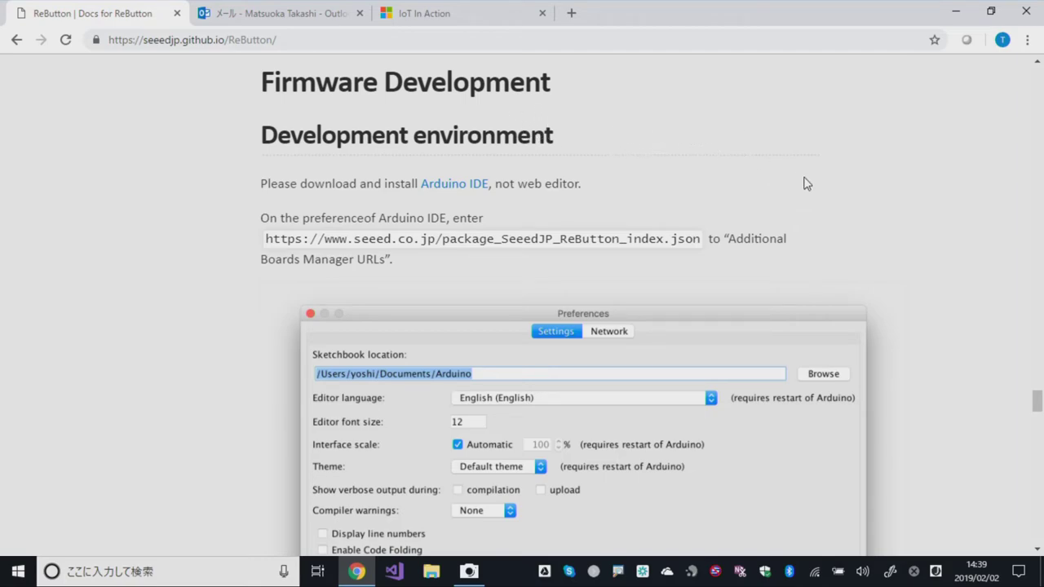
Scroll past the Arduino IDE setup to Firmware sample code and follow the ReButton App link.
scroll(935, 209, down, 1)
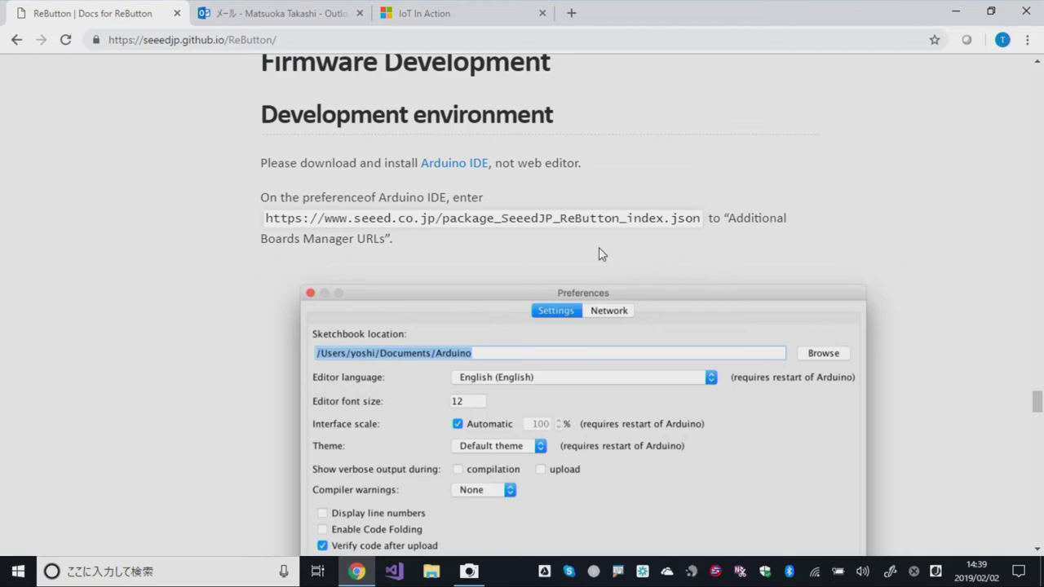
scroll(944, 362, down, 2)
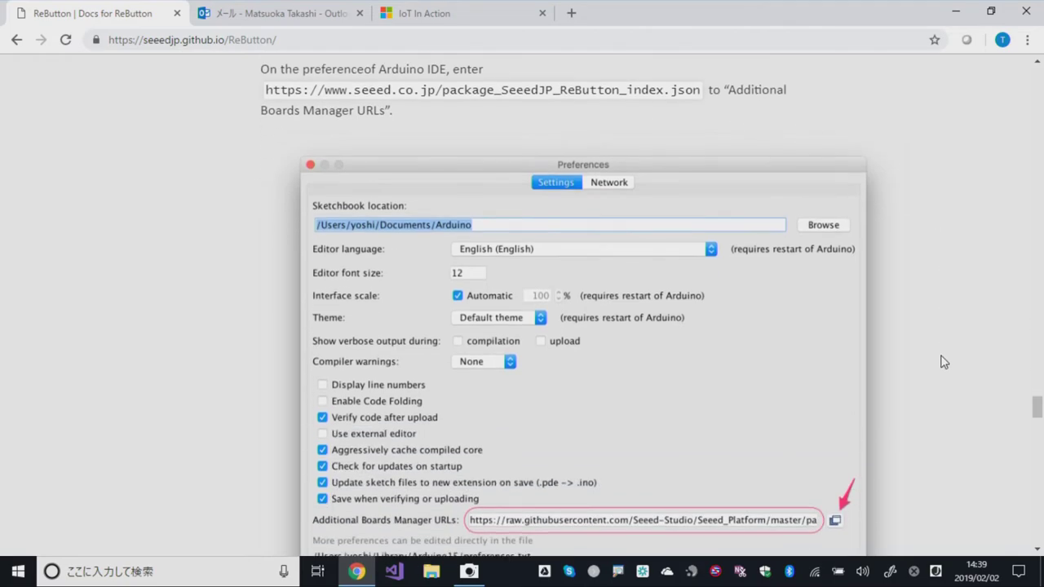
scroll(943, 362, down, 1)
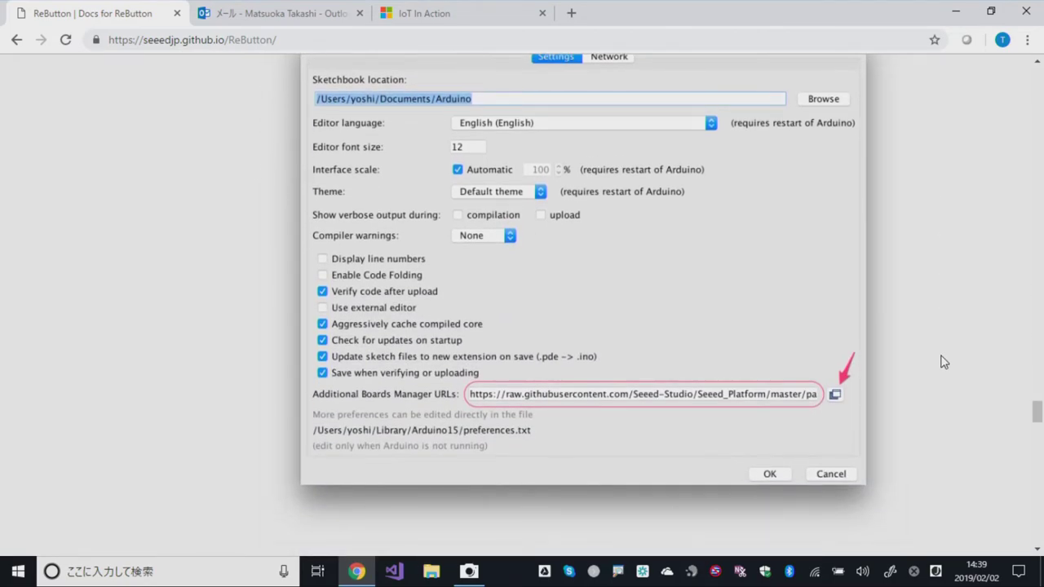
scroll(910, 341, down, 5)
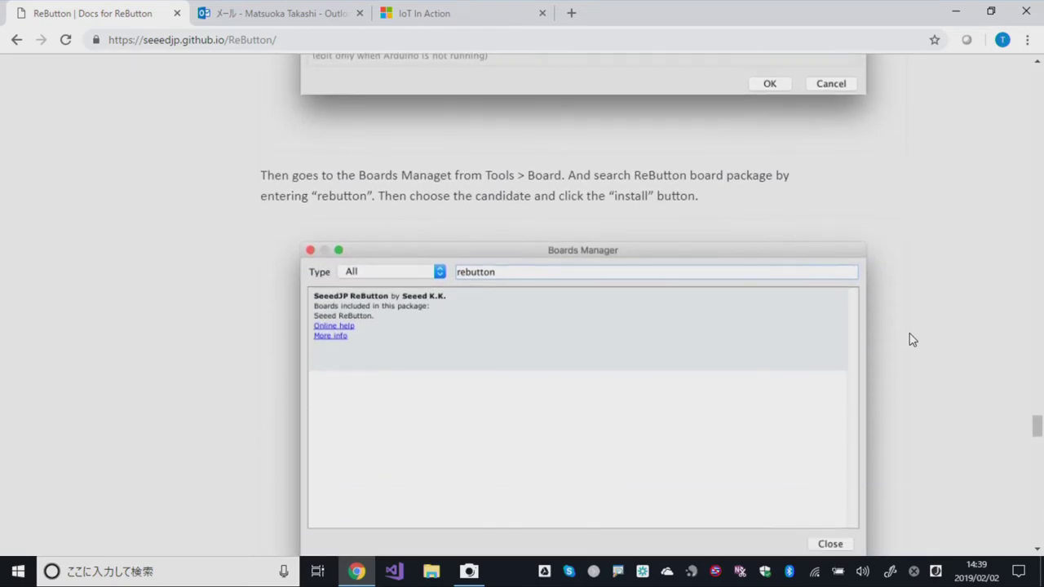
scroll(911, 339, down, 5)
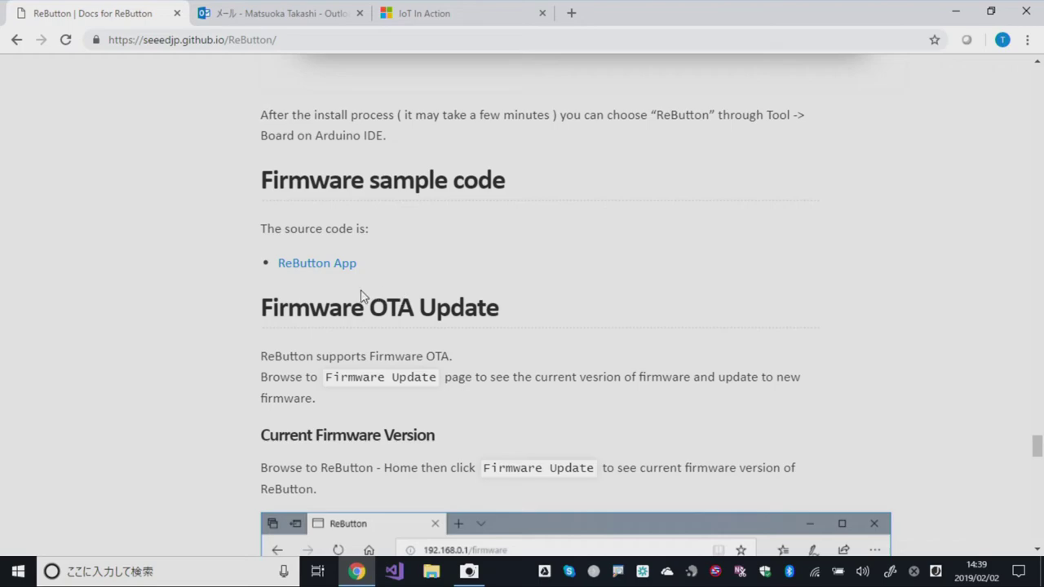
click(327, 264)
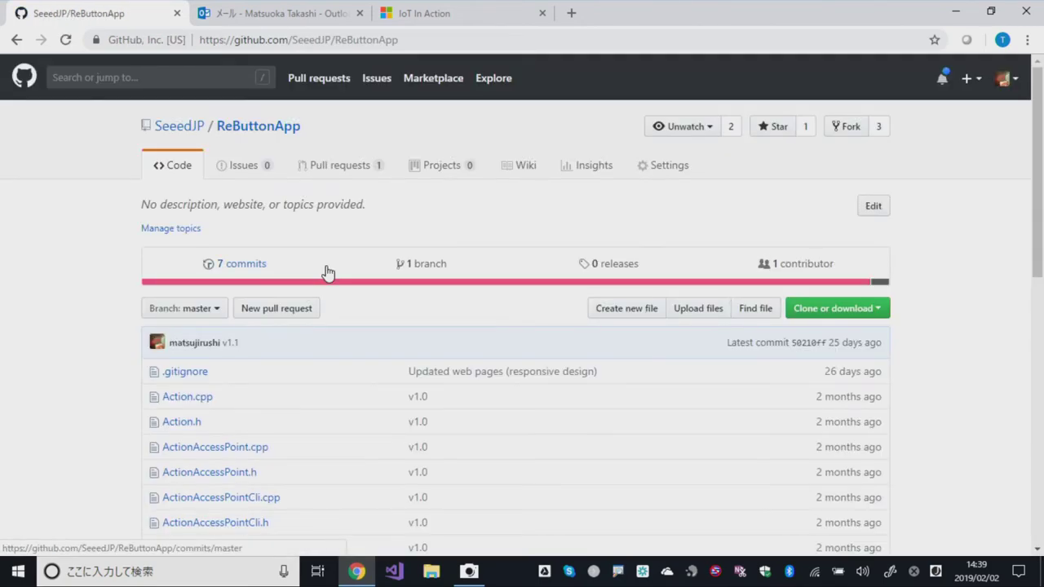
Scroll through the SeeedJP/ReButtonApp files, including ActionSendMessage.cpp, Config.cpp and HttpServer.cpp.
scroll(75, 351, down, 3)
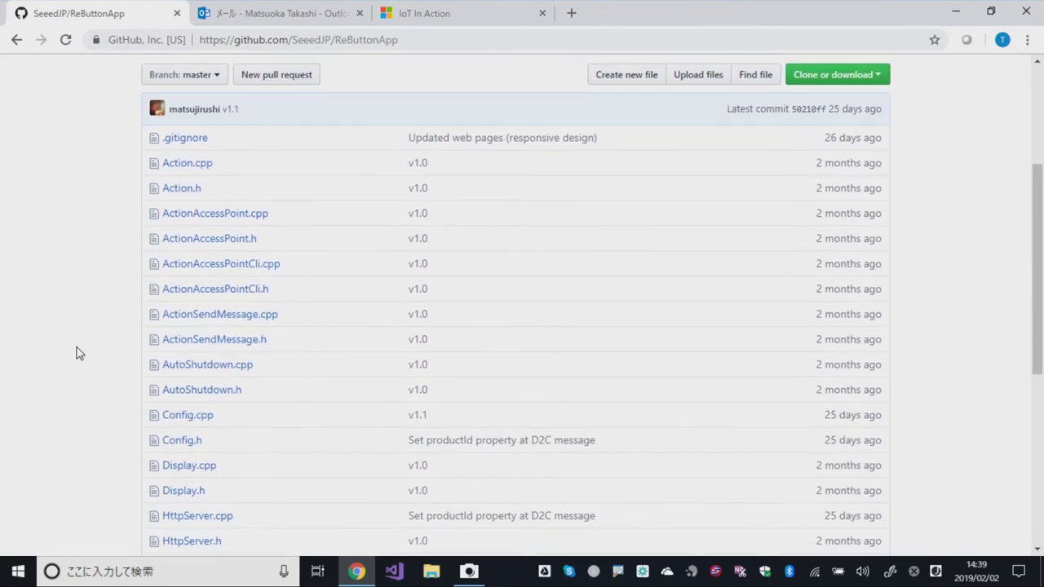
scroll(76, 353, down, 1)
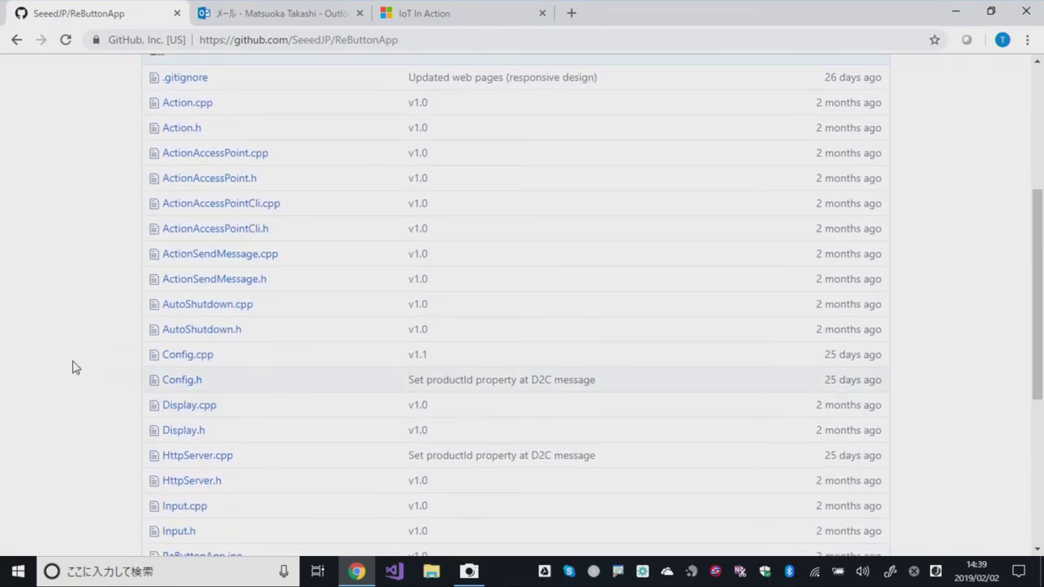
scroll(72, 367, up, 4)
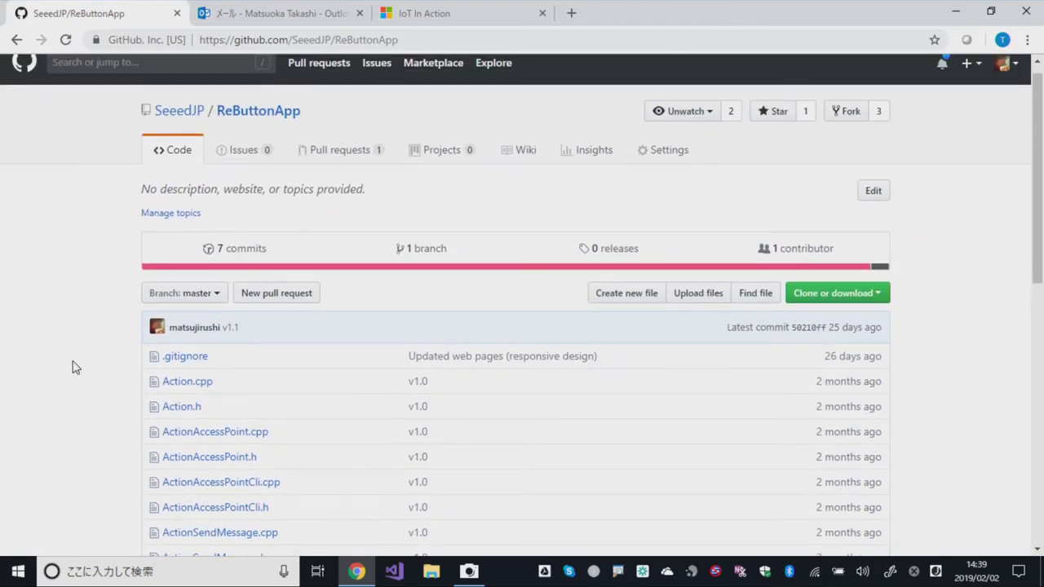
scroll(84, 347, down, 1)
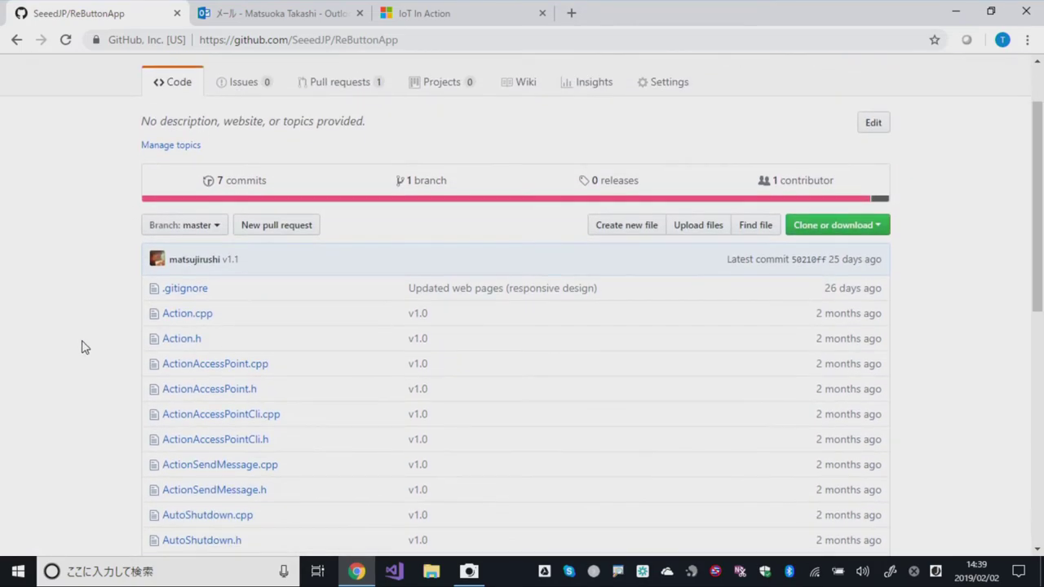
scroll(82, 348, down, 3)
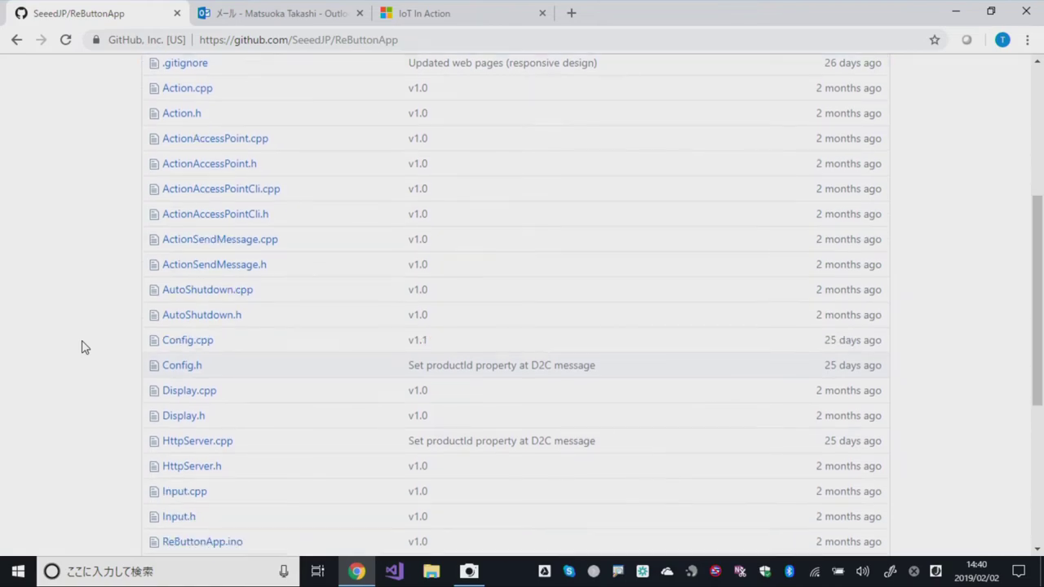
scroll(82, 347, down, 1)
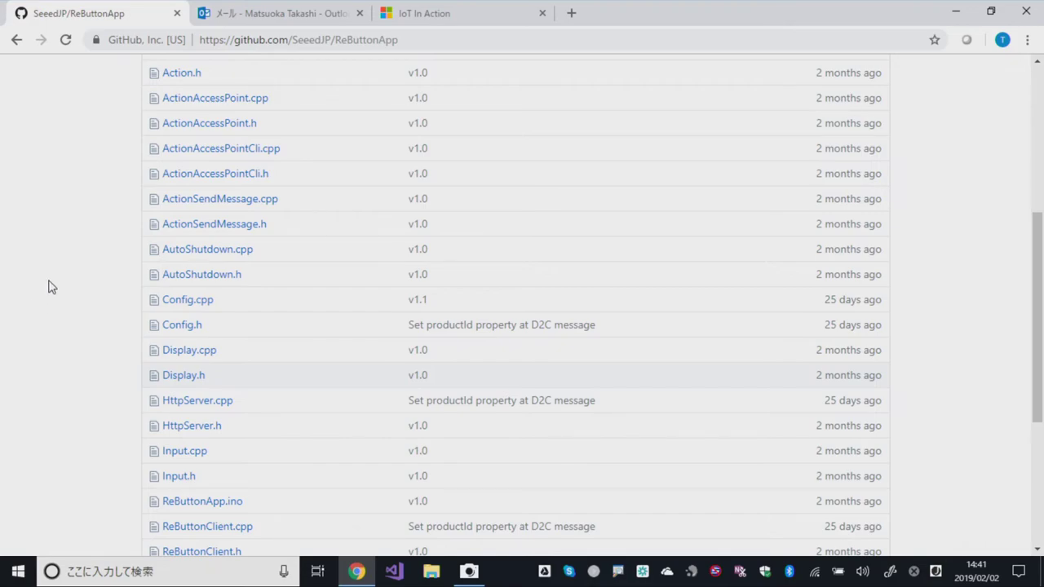
scroll(48, 281, up, 1)
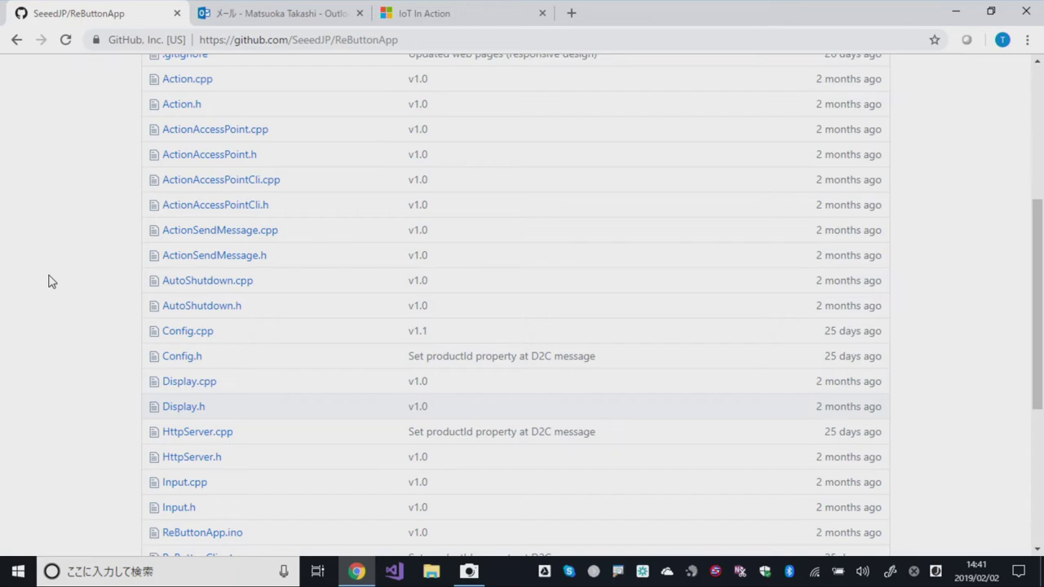
scroll(48, 221, up, 2)
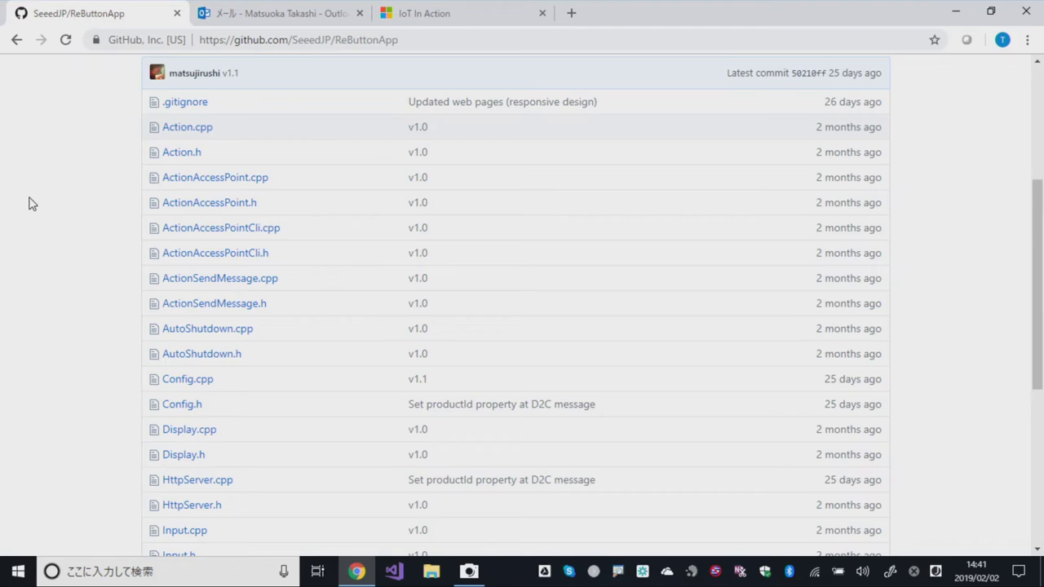
scroll(33, 230, down, 1)
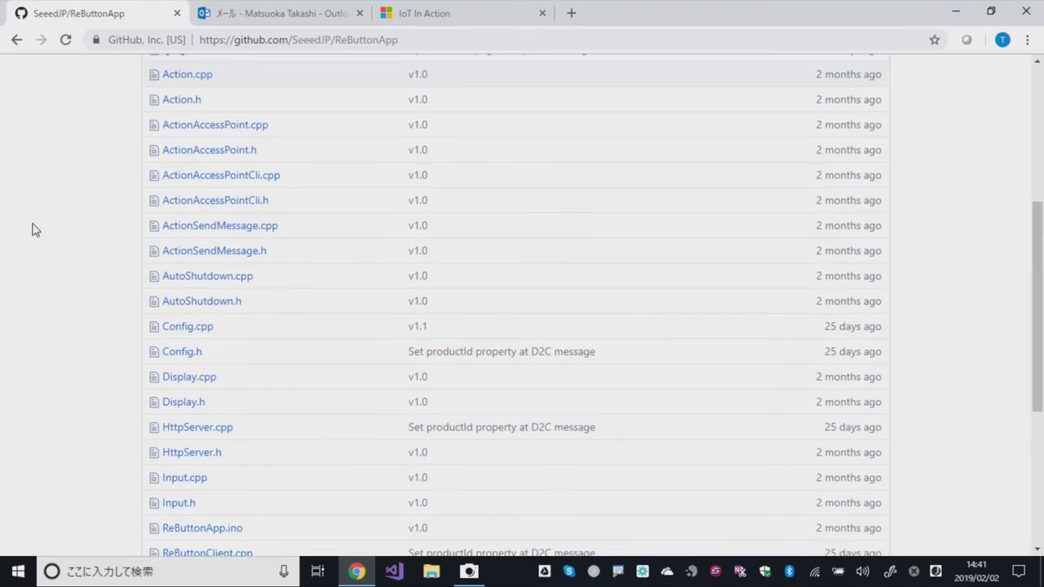
scroll(47, 279, up, 1)
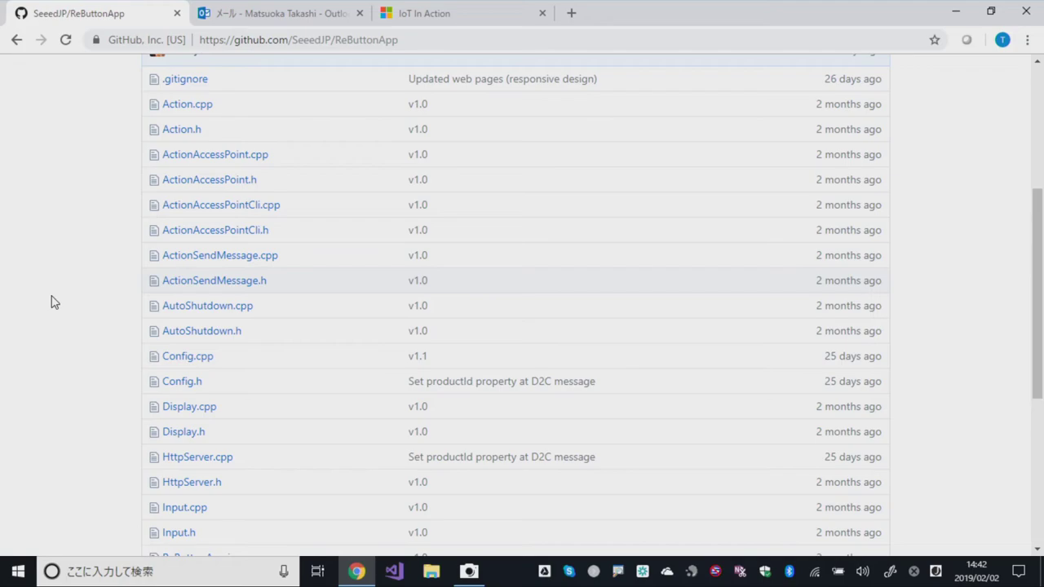
Open ActionSendMessage.cpp and scroll through its IoT Hub connection code.
click(210, 257)
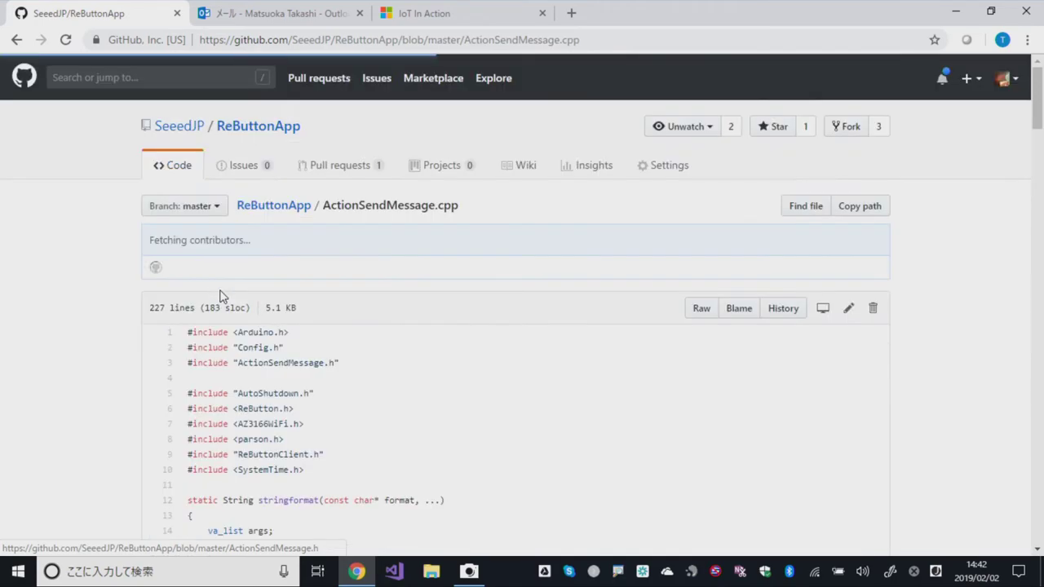
scroll(317, 327, down, 10)
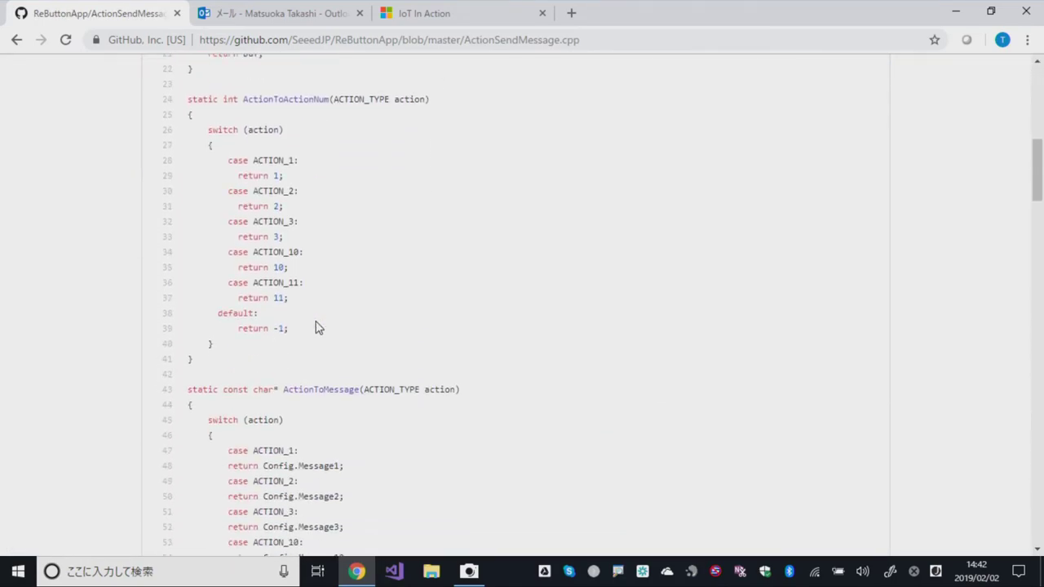
scroll(317, 327, down, 8)
scroll(317, 327, up, 2)
scroll(317, 327, down, 3)
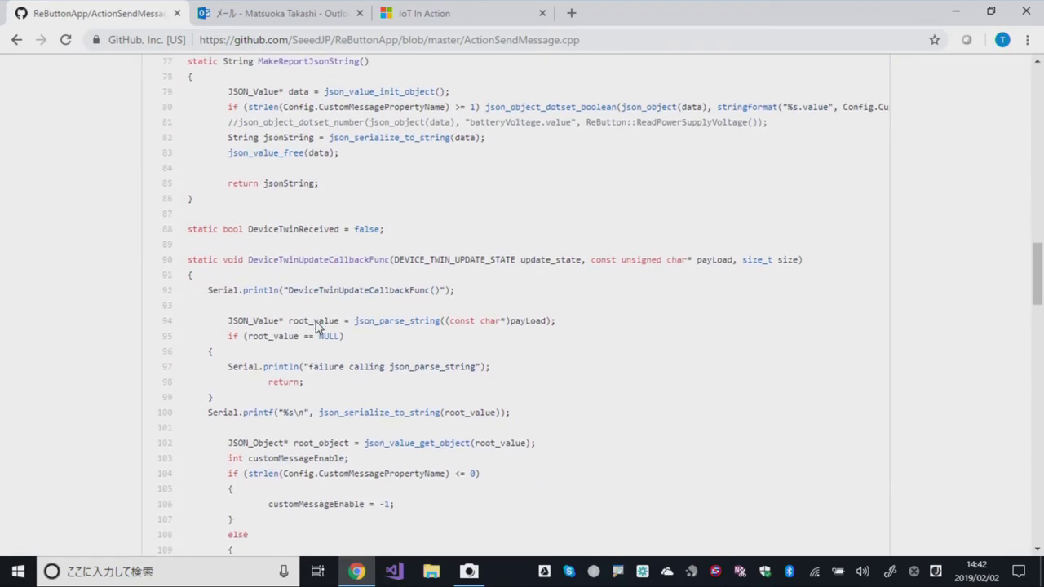
scroll(317, 327, down, 8)
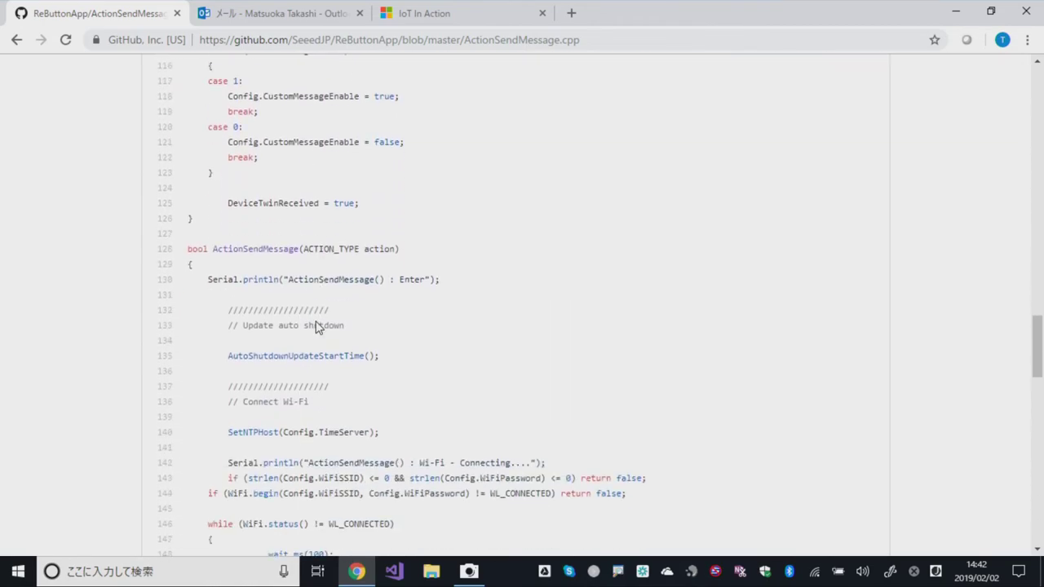
scroll(317, 327, down, 1)
scroll(318, 326, up, 3)
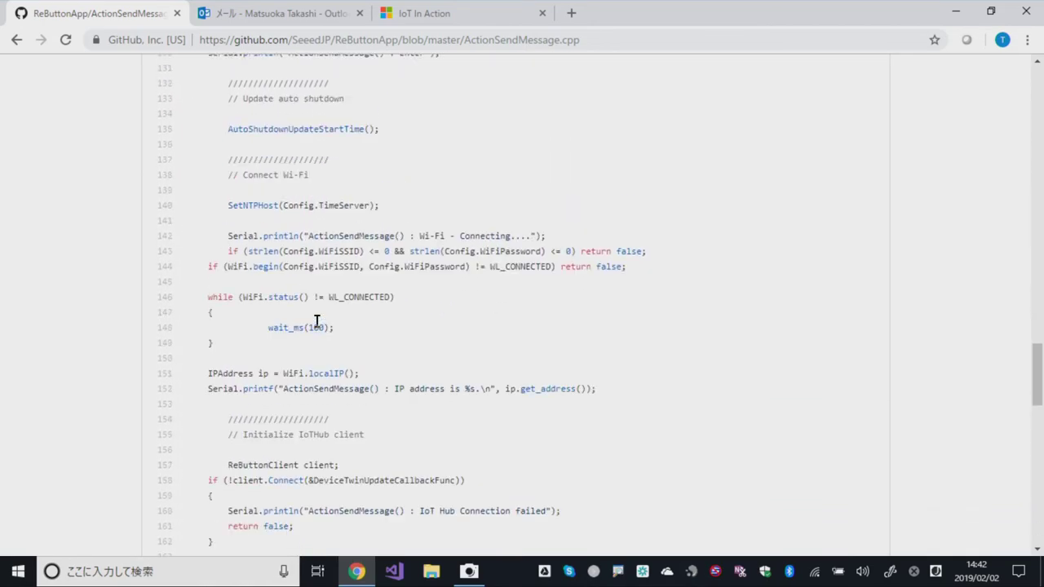
scroll(317, 321, up, 1)
scroll(317, 321, down, 2)
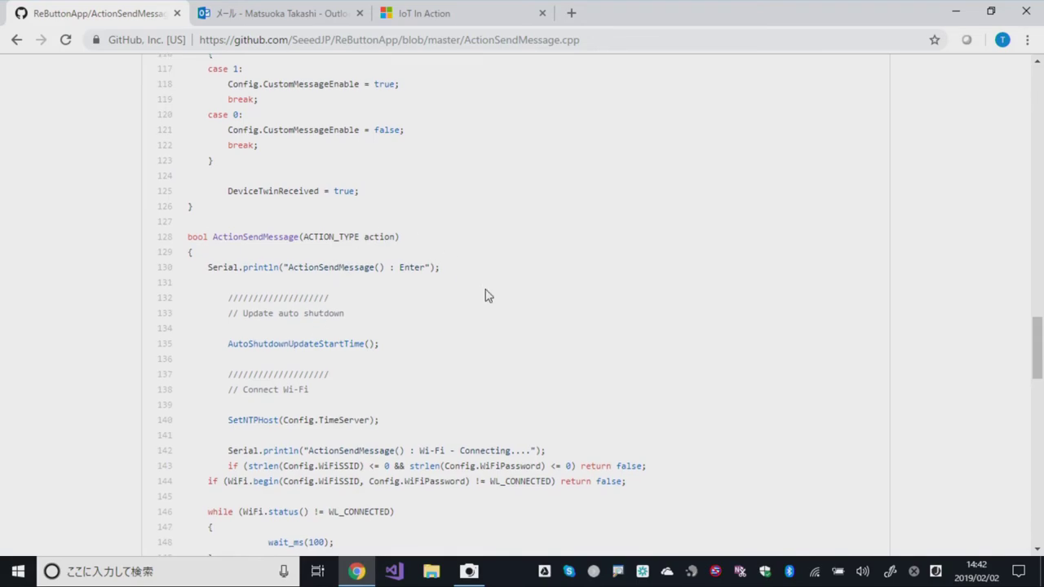
scroll(486, 294, down, 1)
scroll(486, 294, down, 1)
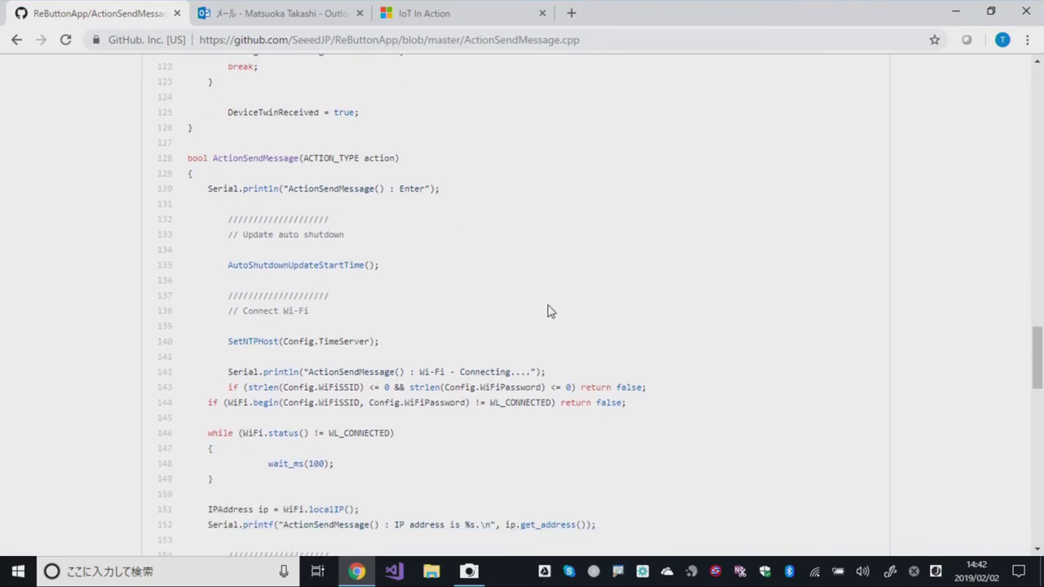
scroll(548, 311, down, 5)
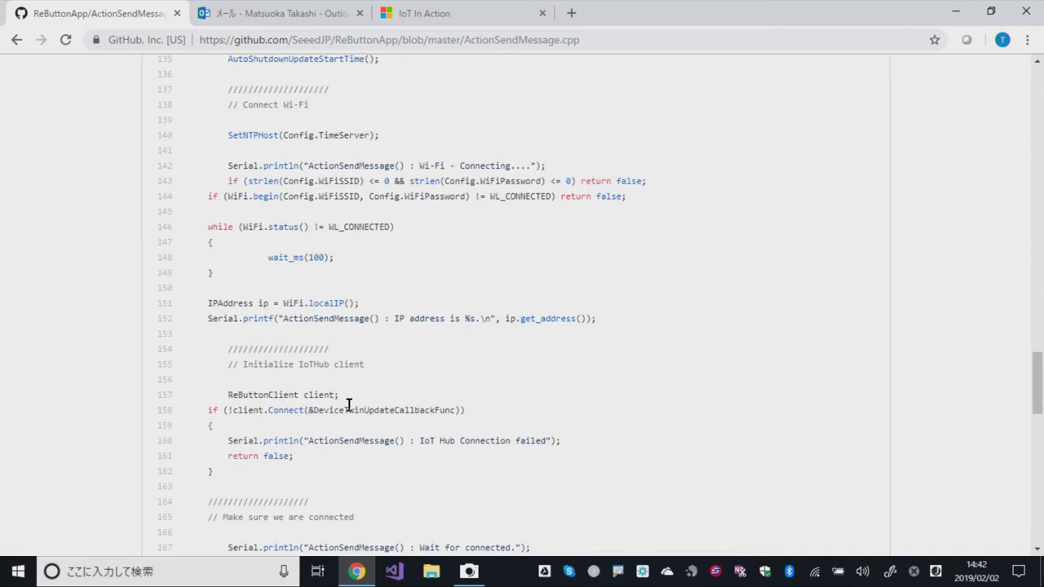
Read the rest of the connection code, then go back to the repository file list.
scroll(348, 405, down, 2)
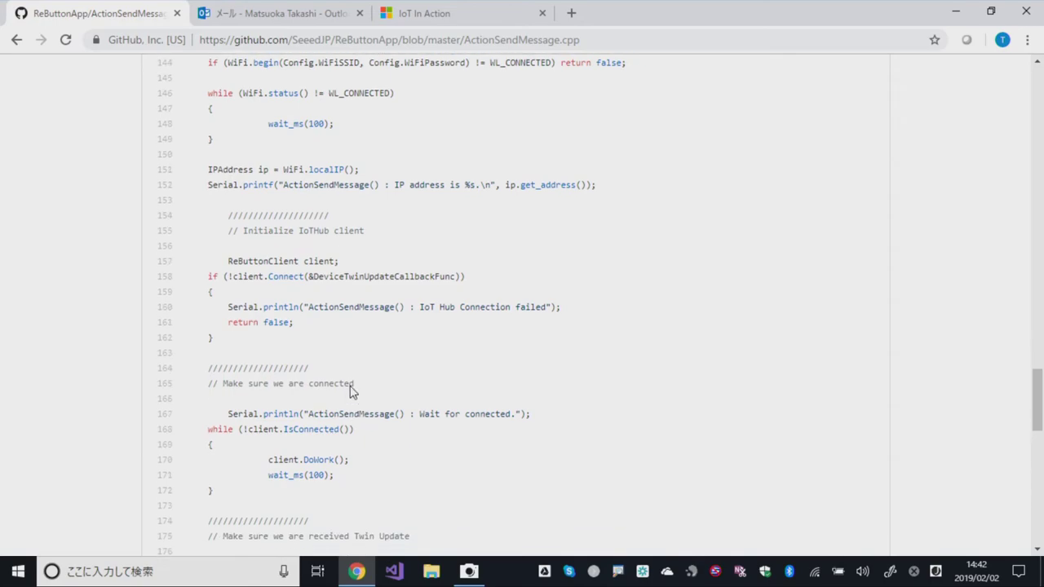
scroll(331, 341, down, 1)
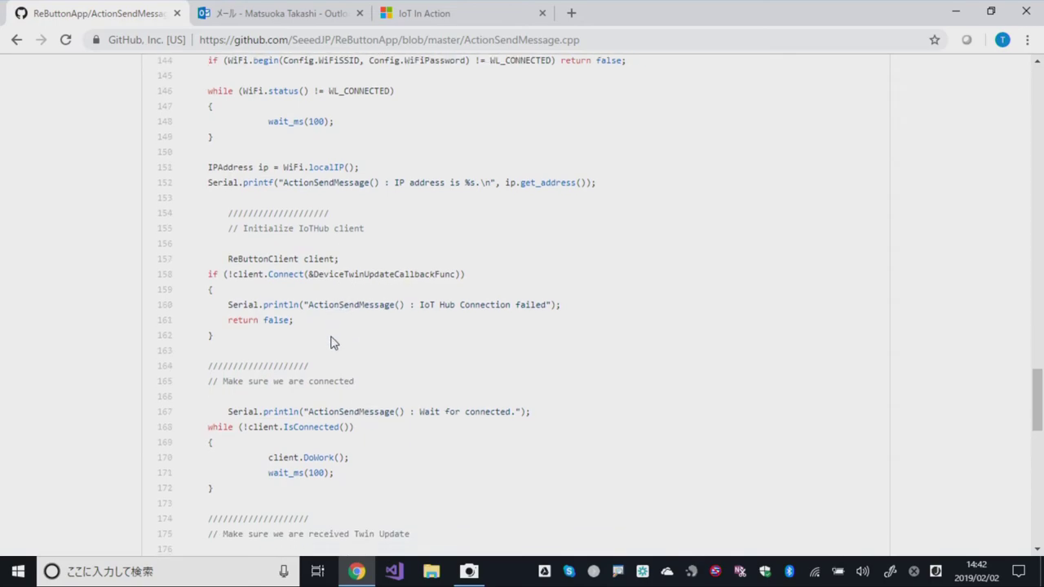
scroll(332, 337, down, 1)
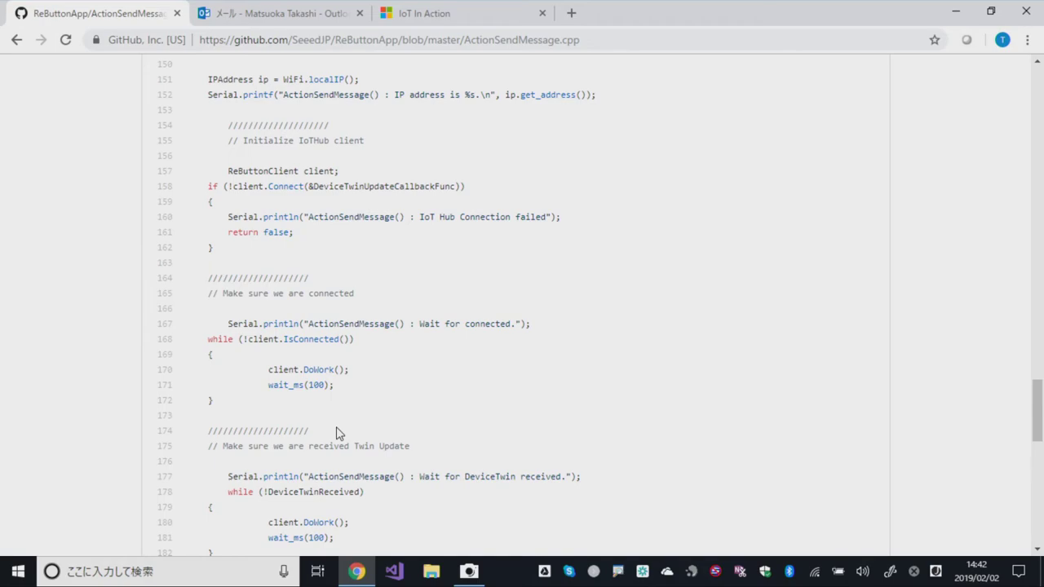
scroll(368, 383, down, 1)
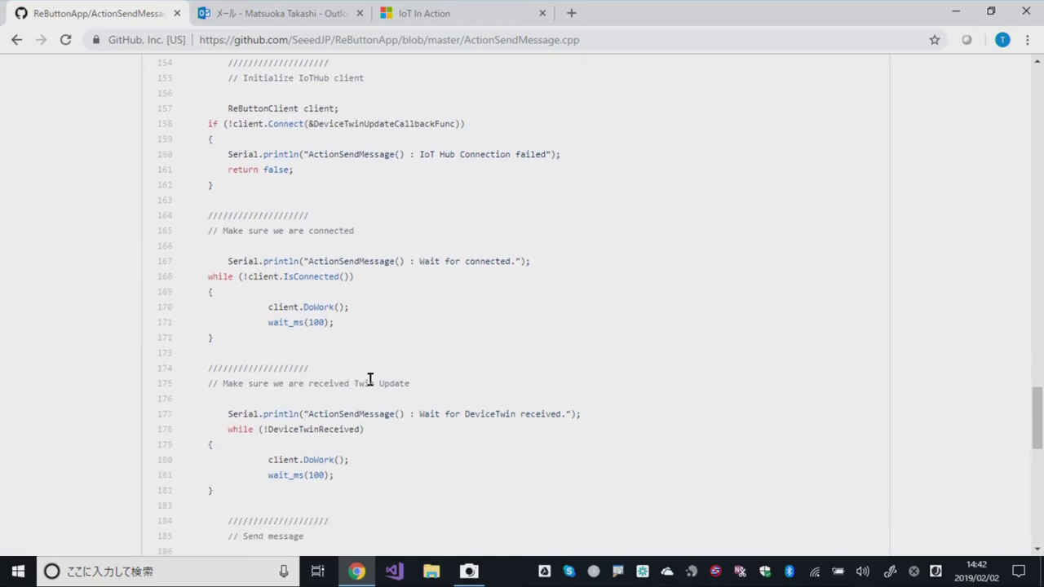
click(15, 40)
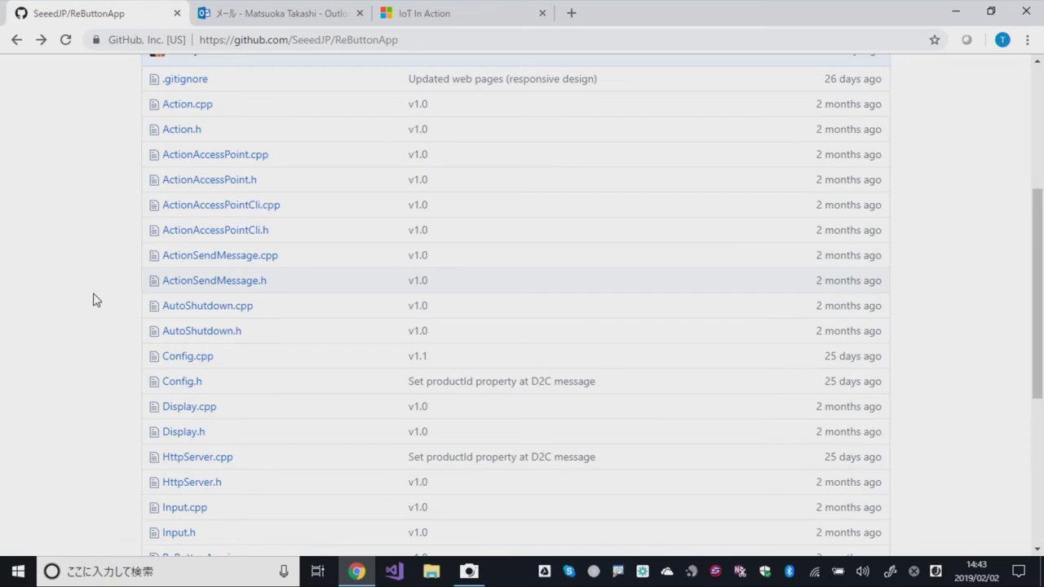
Open HttpServer.cpp, scroll its embedded CSS and HTML strings, then zoom in on the tweets.
click(180, 460)
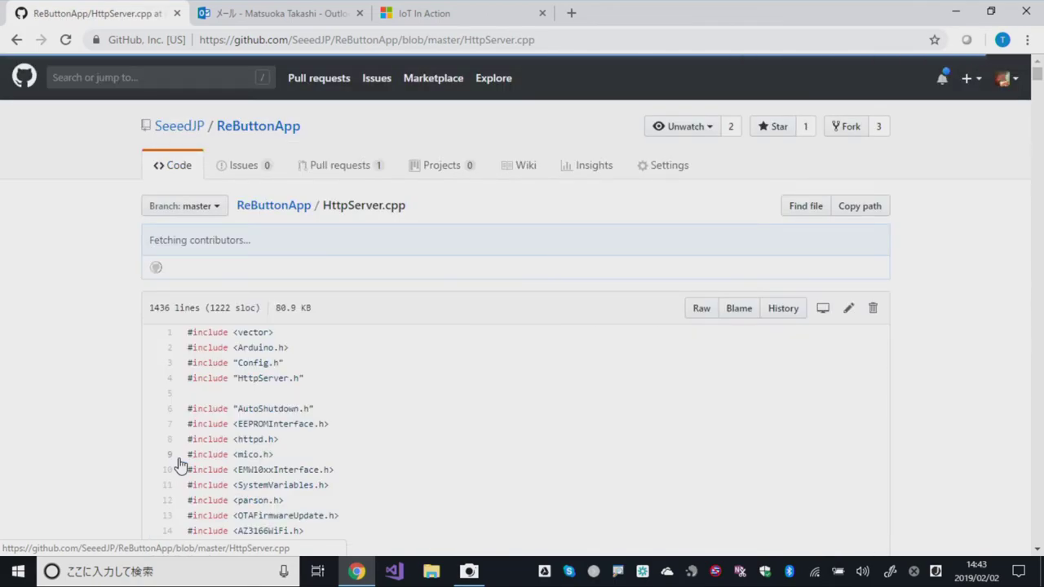
scroll(389, 447, down, 8)
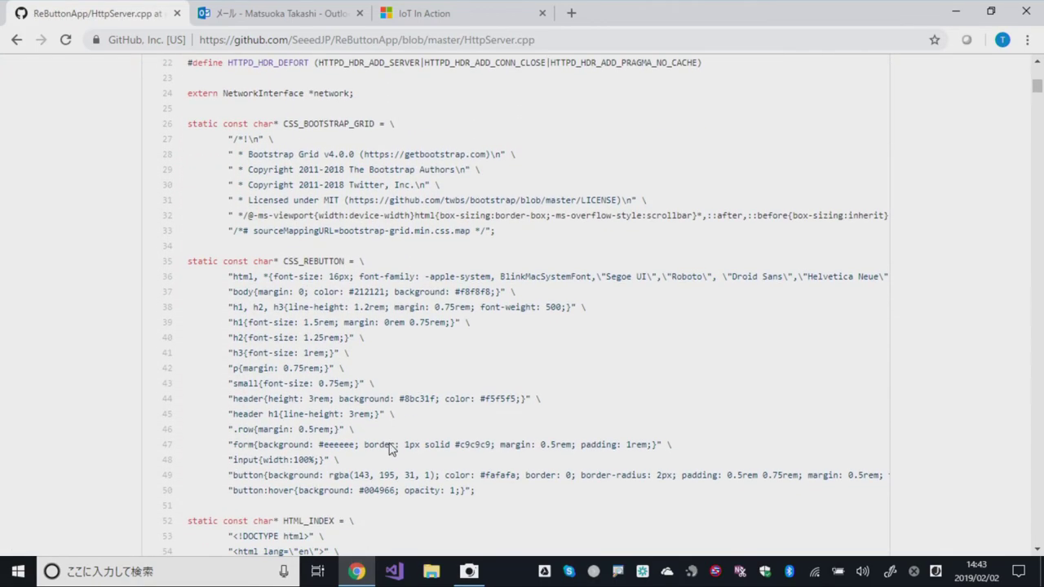
scroll(389, 443, down, 3)
scroll(389, 443, up, 1)
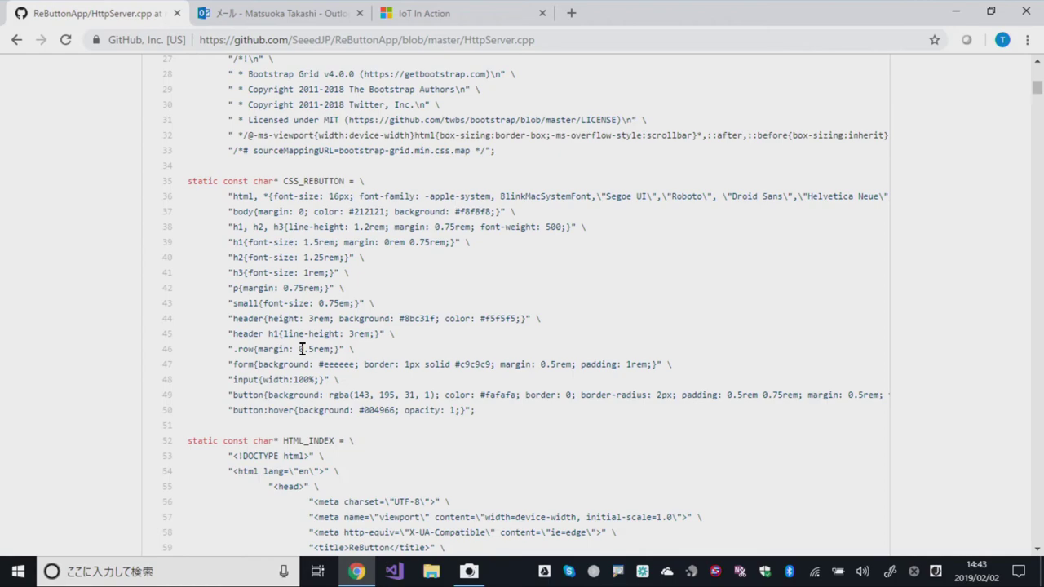
scroll(301, 349, down, 10)
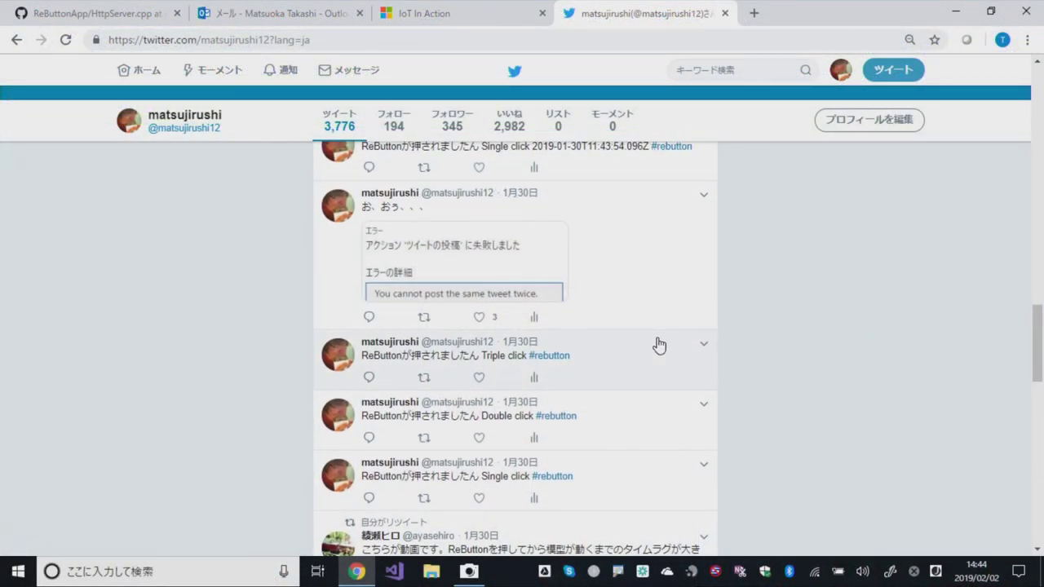
key(ctrl+plus)
key(ctrl+plus)
key(ctrl+plus)
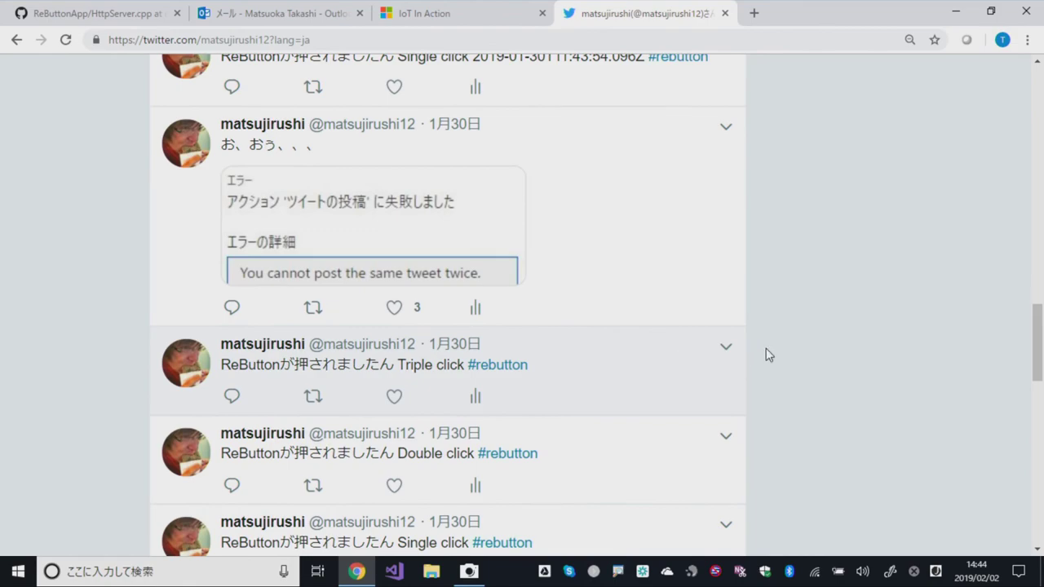
Scroll up the timeline to the ReButton Single, Double and Triple click tweets and duplicate-tweet error.
scroll(783, 346, down, 1)
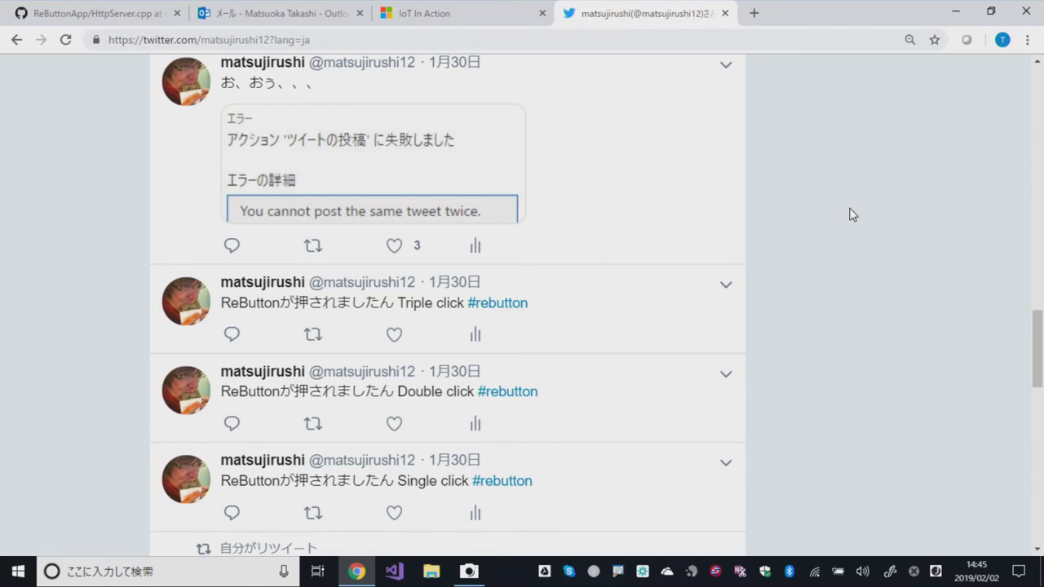
scroll(861, 210, up, 3)
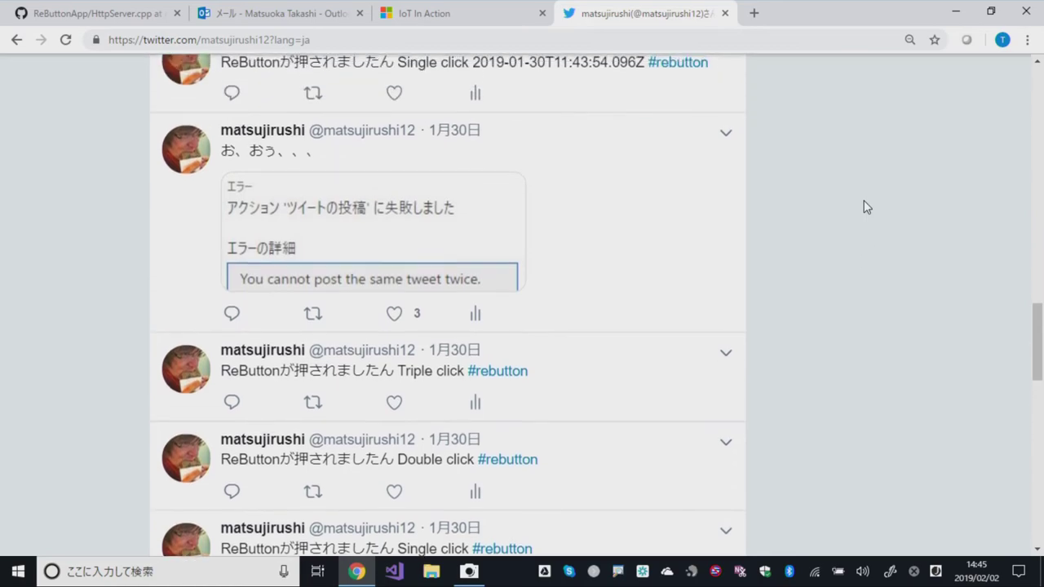
scroll(855, 225, up, 1)
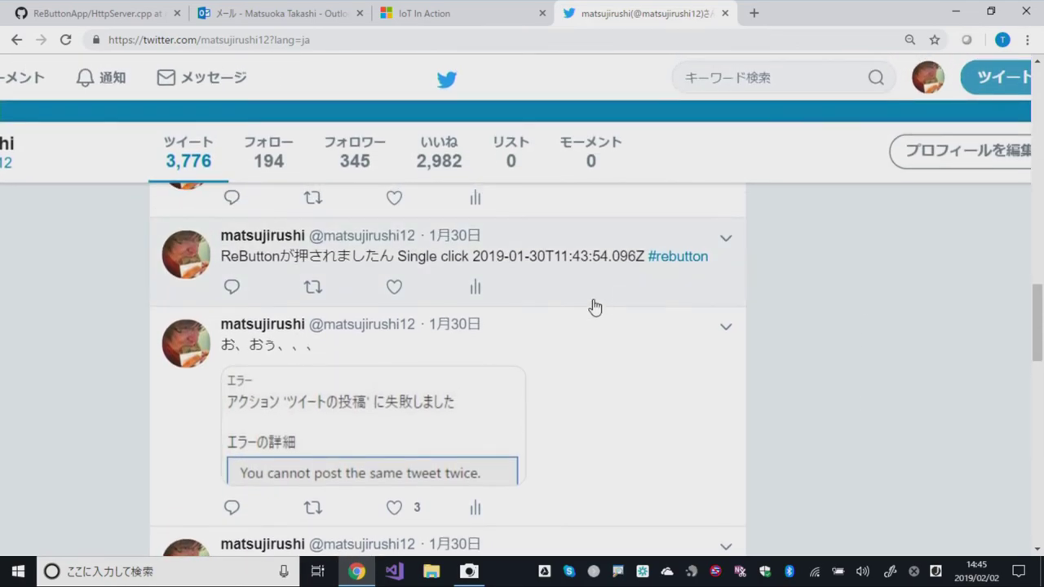
scroll(825, 295, up, 2)
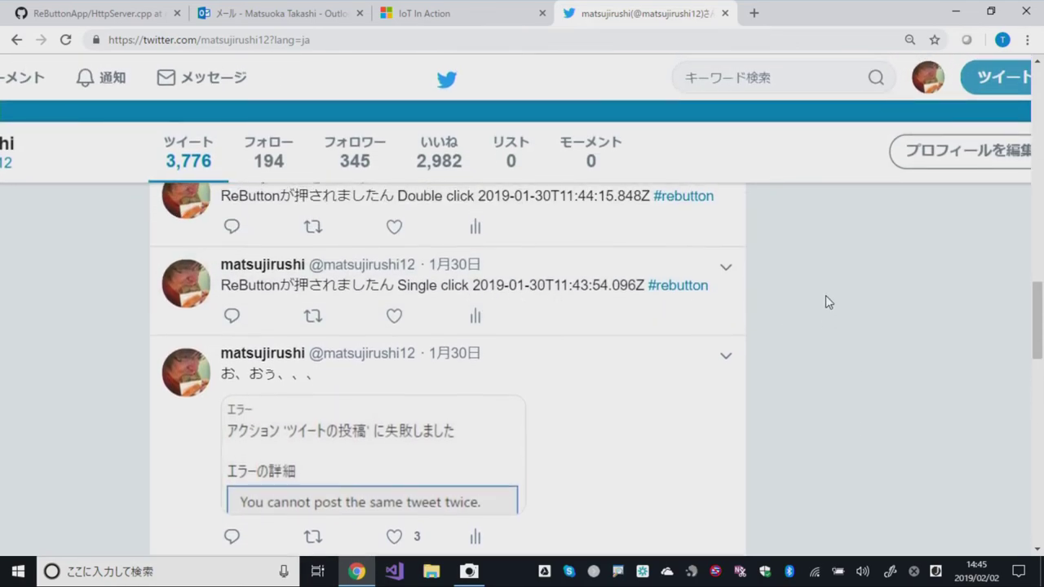
scroll(825, 302, up, 1)
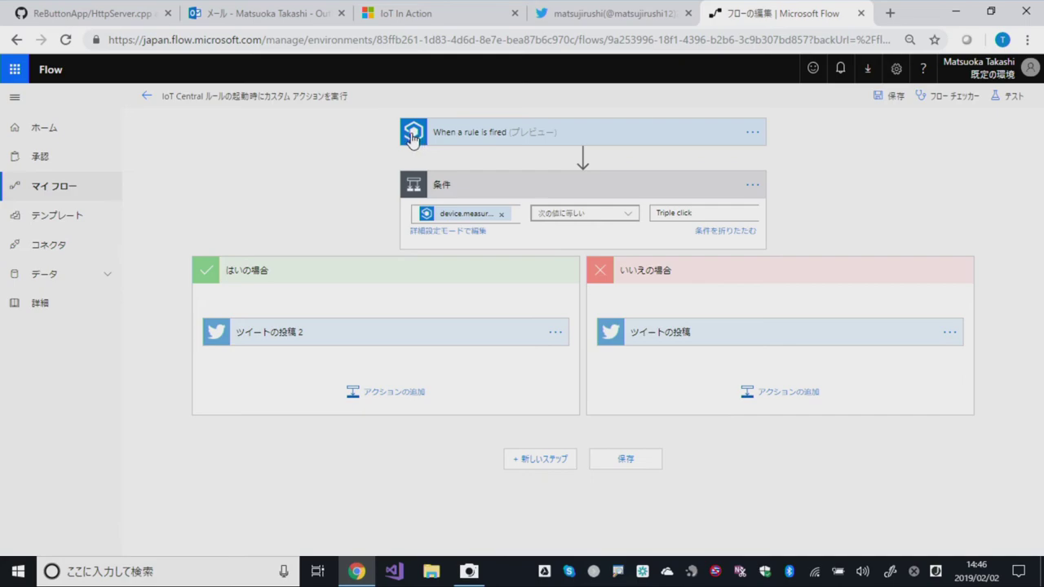
Expand the When a rule is fired trigger and both ツイートの投稿 actions to show their settings.
click(751, 133)
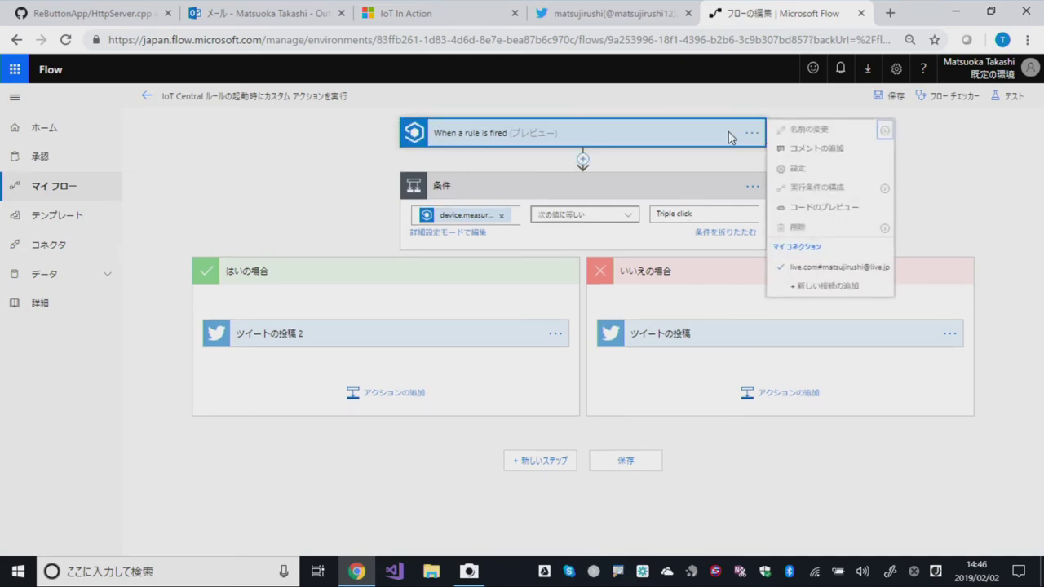
click(729, 136)
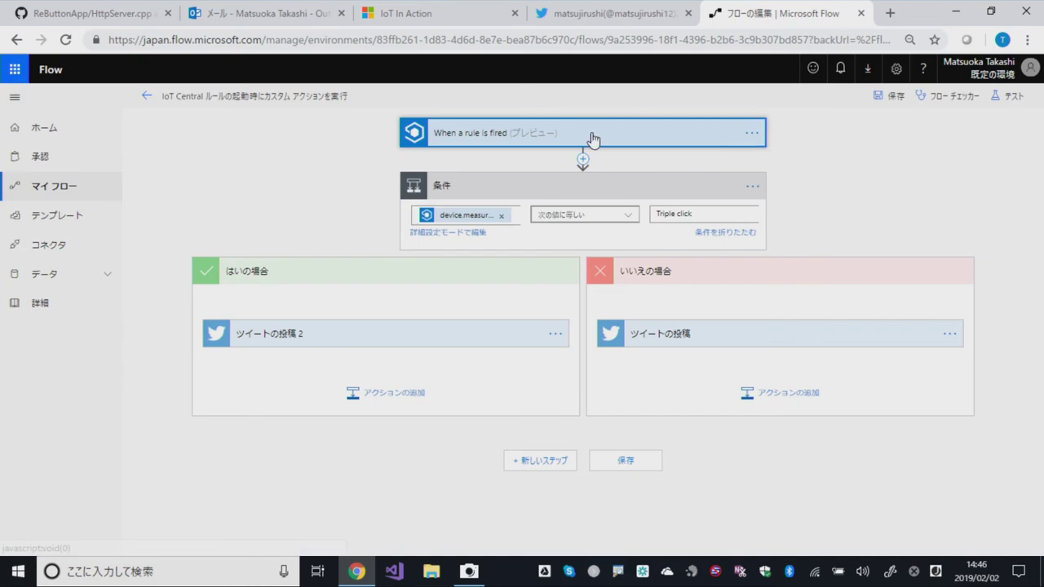
click(593, 139)
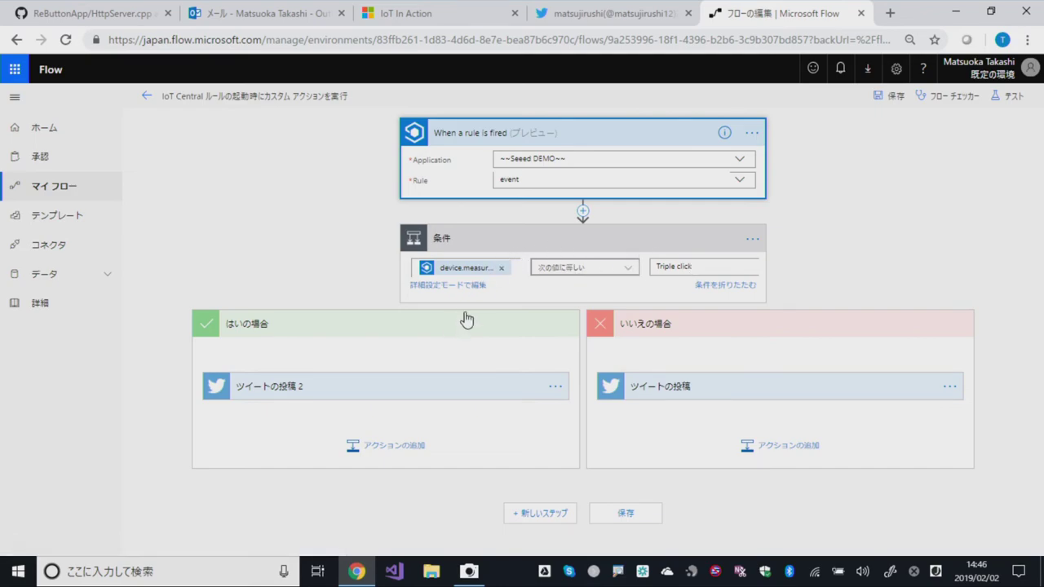
click(287, 388)
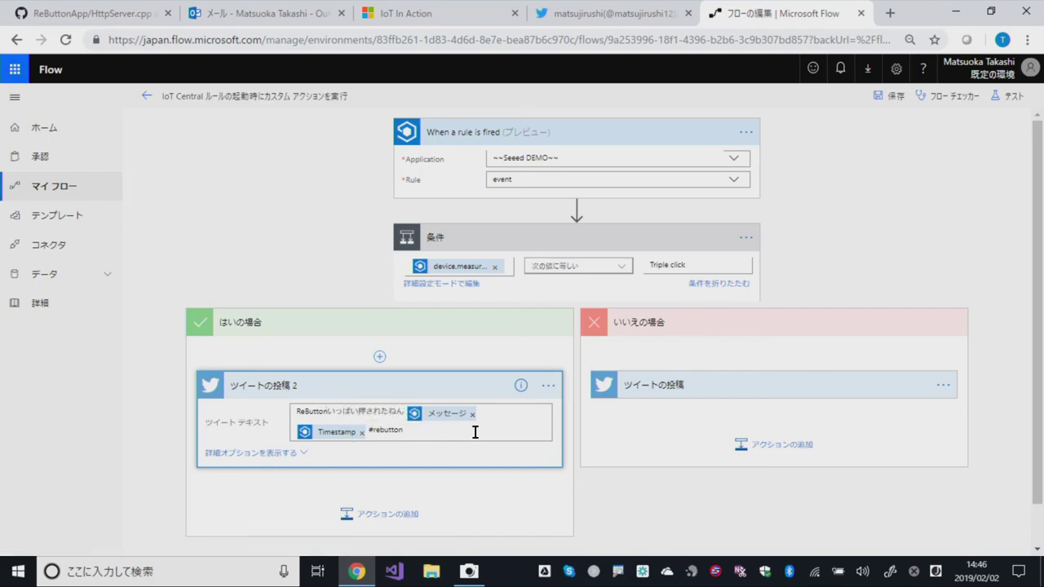
click(676, 390)
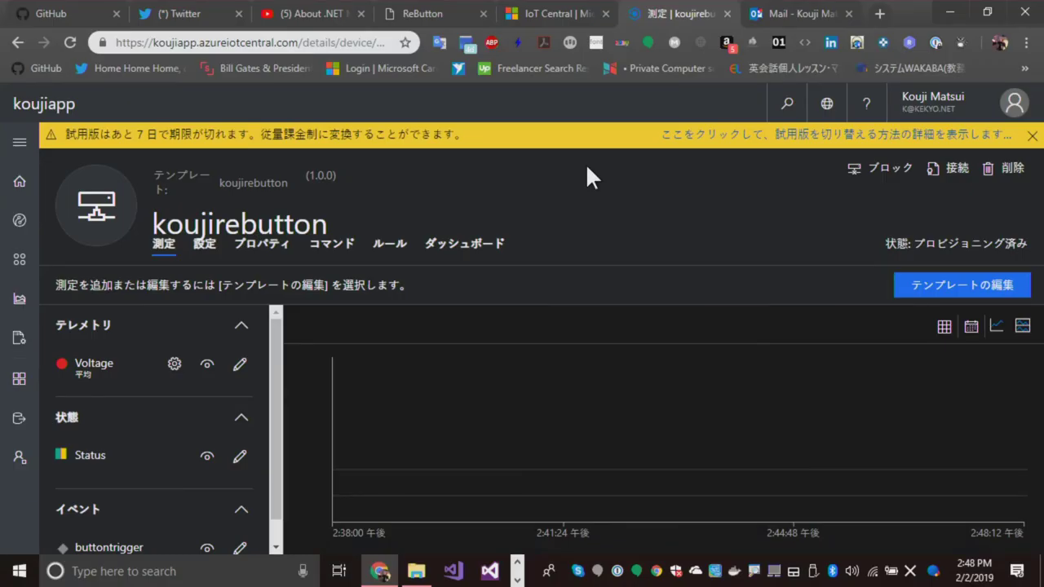
Dismiss the trial notice, show the device's rules and enter template edit mode.
click(1031, 136)
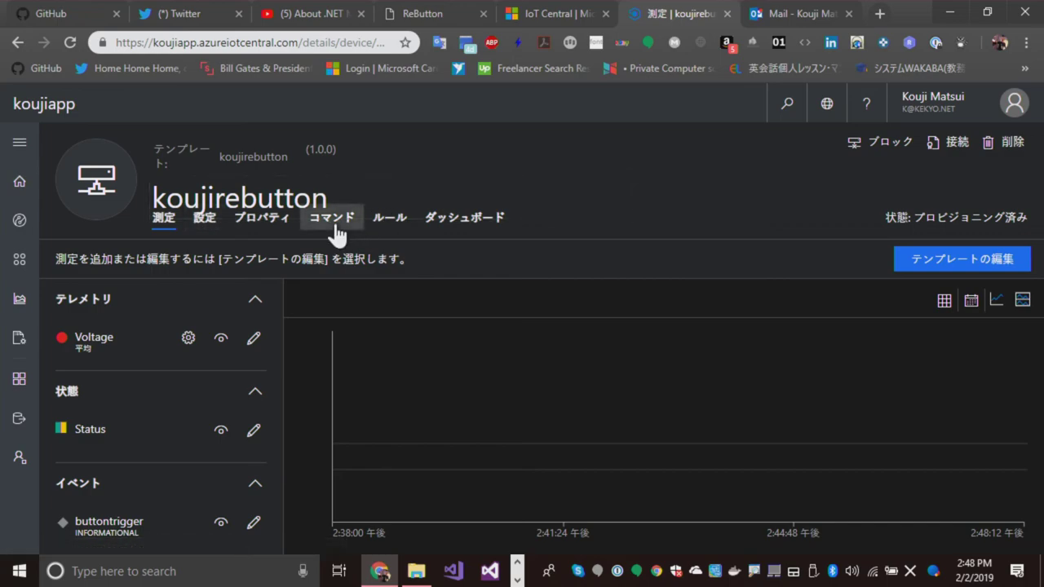
click(388, 233)
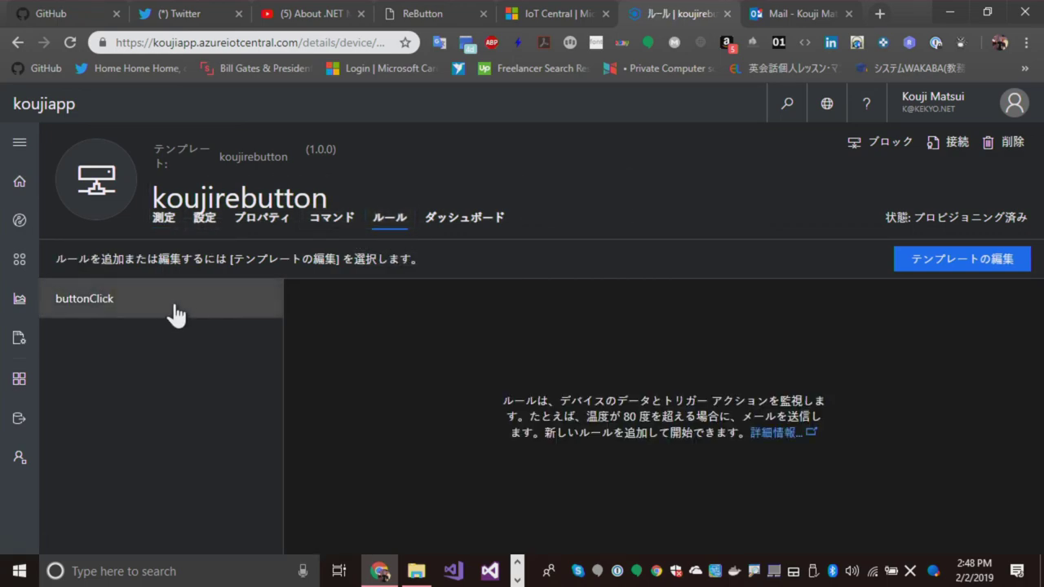
click(166, 306)
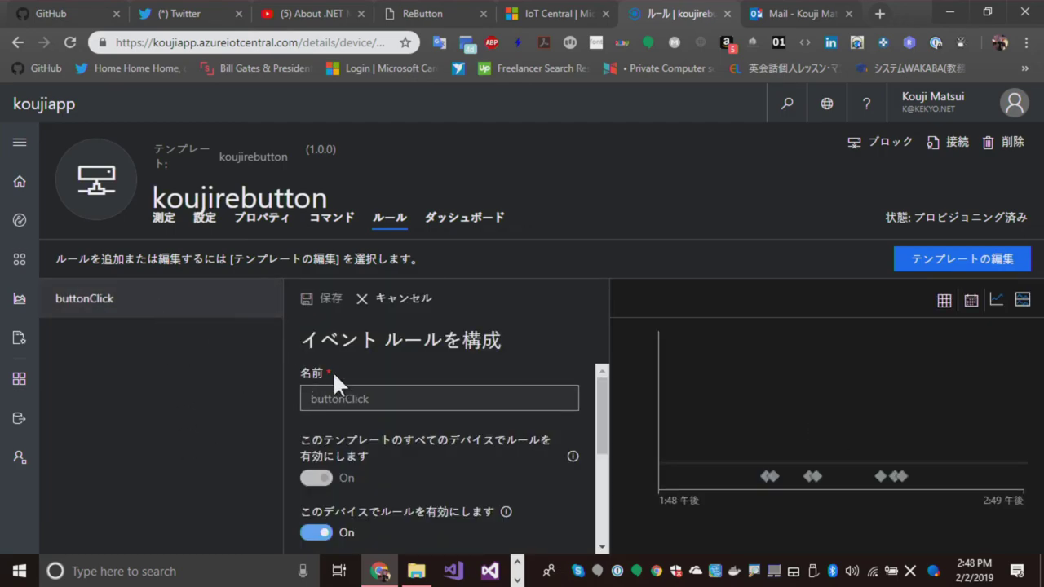
scroll(343, 375, down, 5)
scroll(436, 442, up, 4)
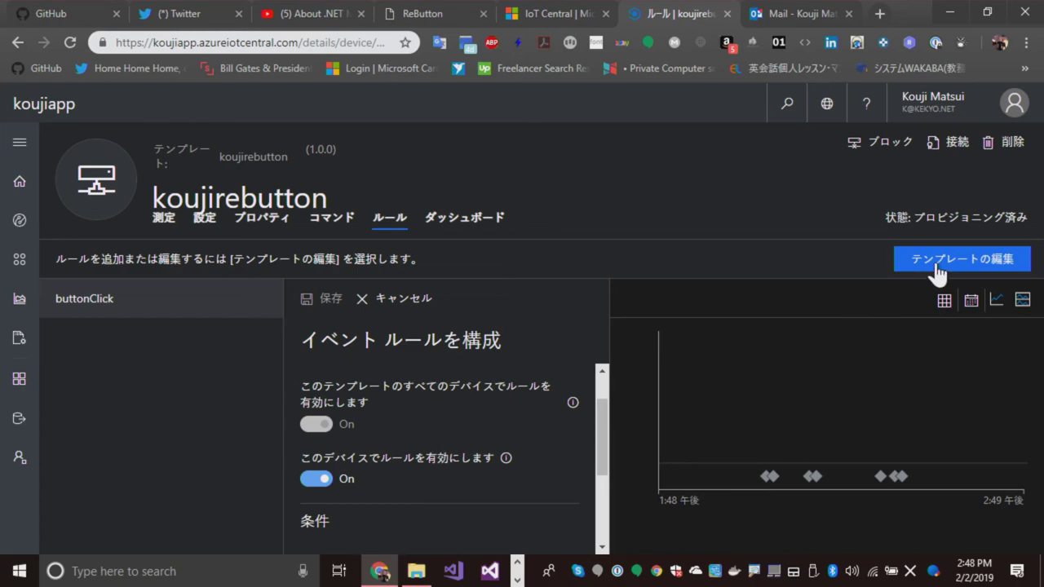
click(935, 269)
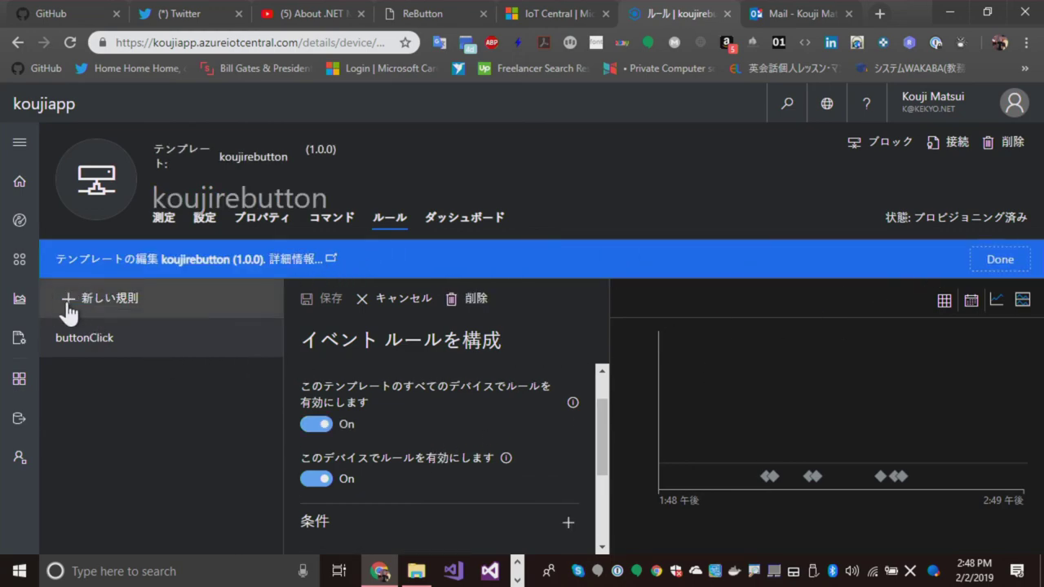
Open the buttonClick rule to view its buttontrigger condition and email action 1.
click(67, 310)
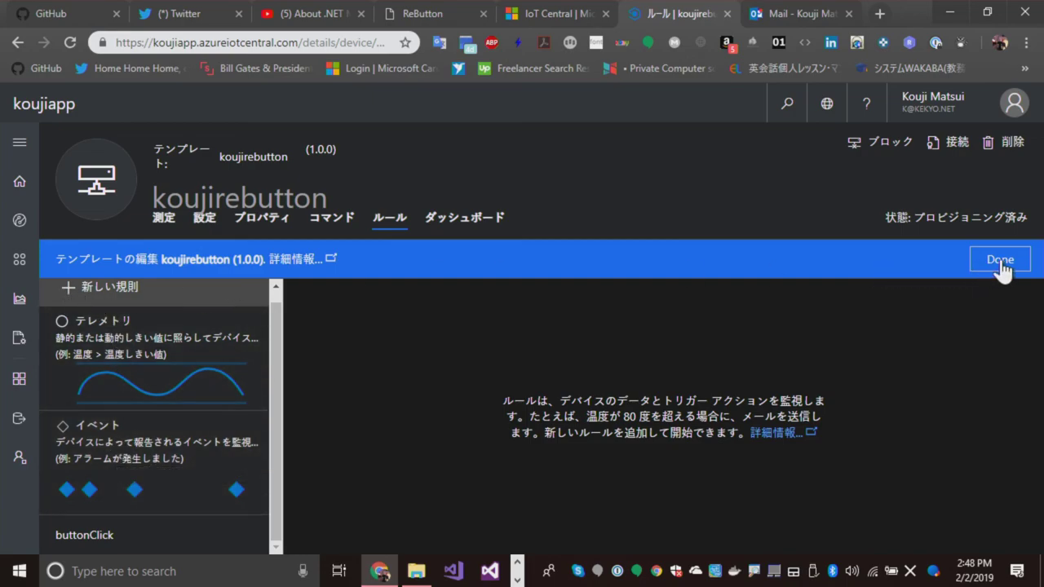
click(465, 384)
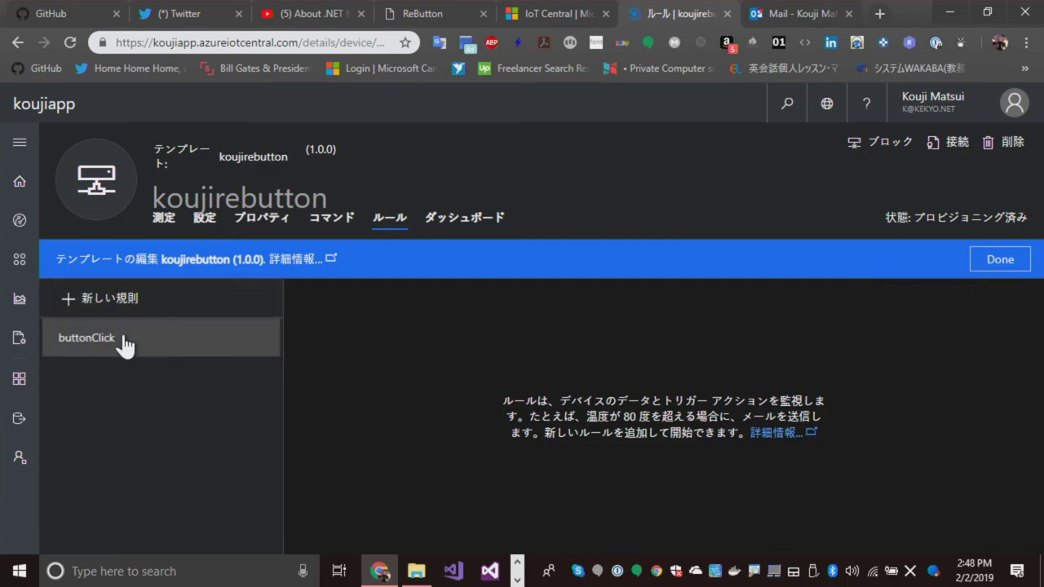
click(125, 346)
scroll(544, 440, down, 5)
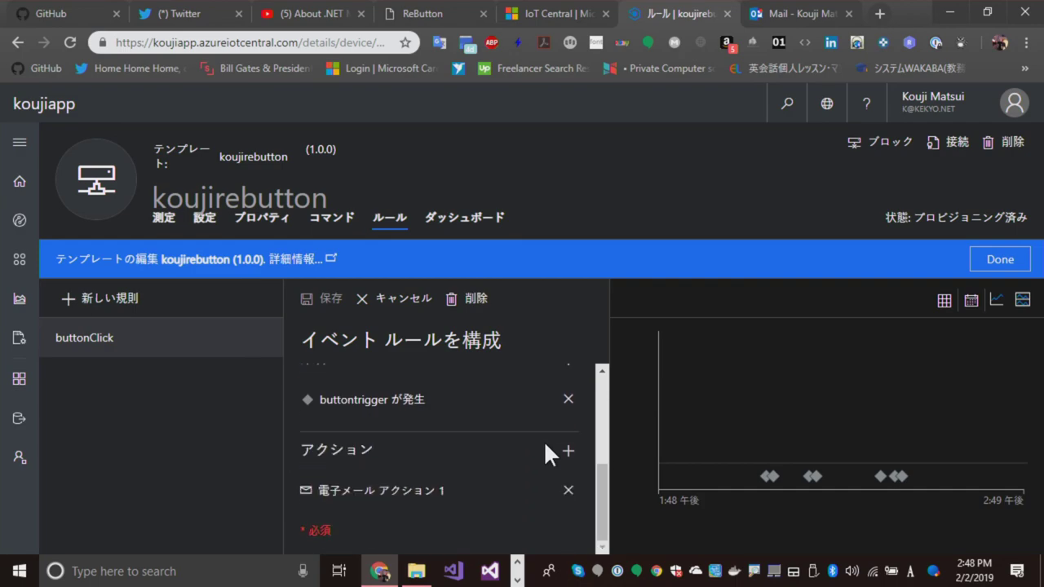
Add another action to the buttonClick rule and choose Azure Functions.
click(571, 454)
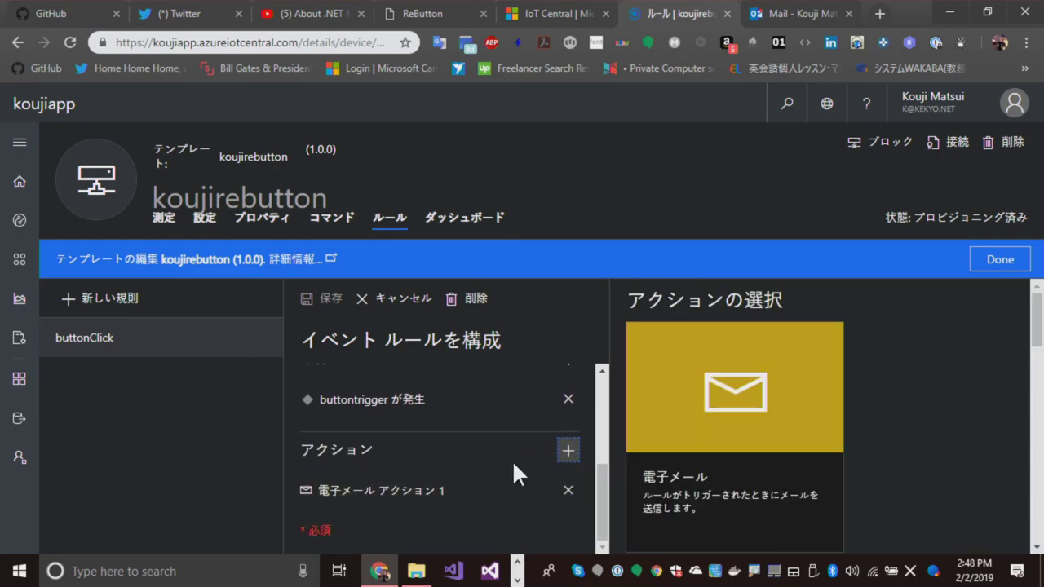
scroll(787, 449, down, 5)
scroll(788, 449, down, 2)
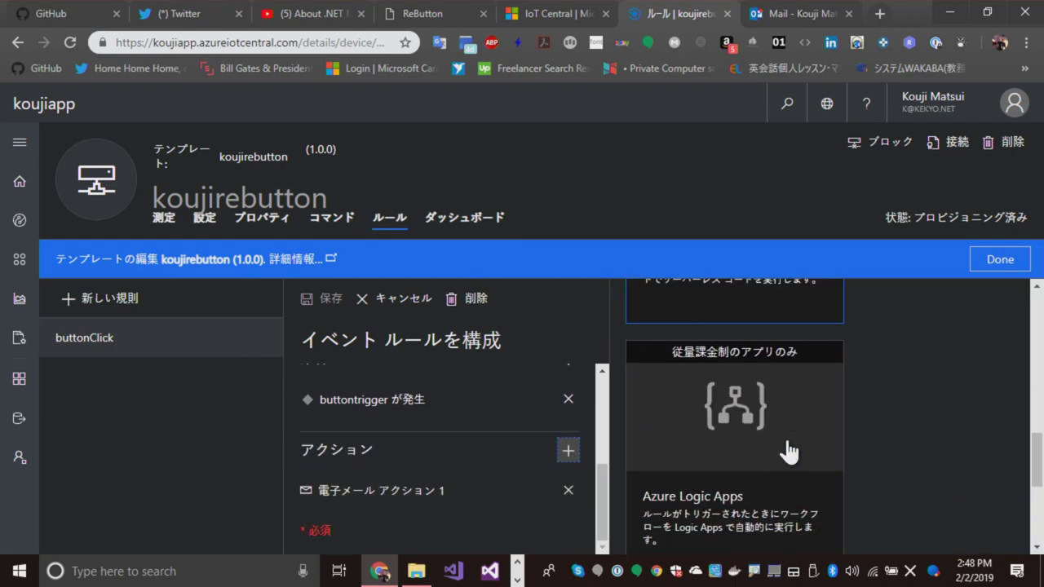
scroll(788, 443, up, 2)
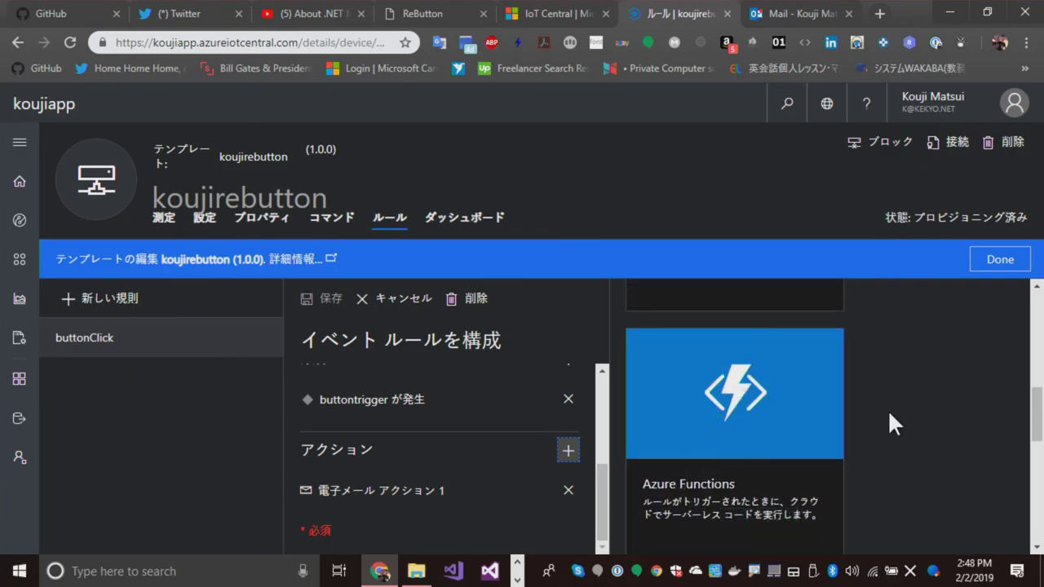
click(779, 403)
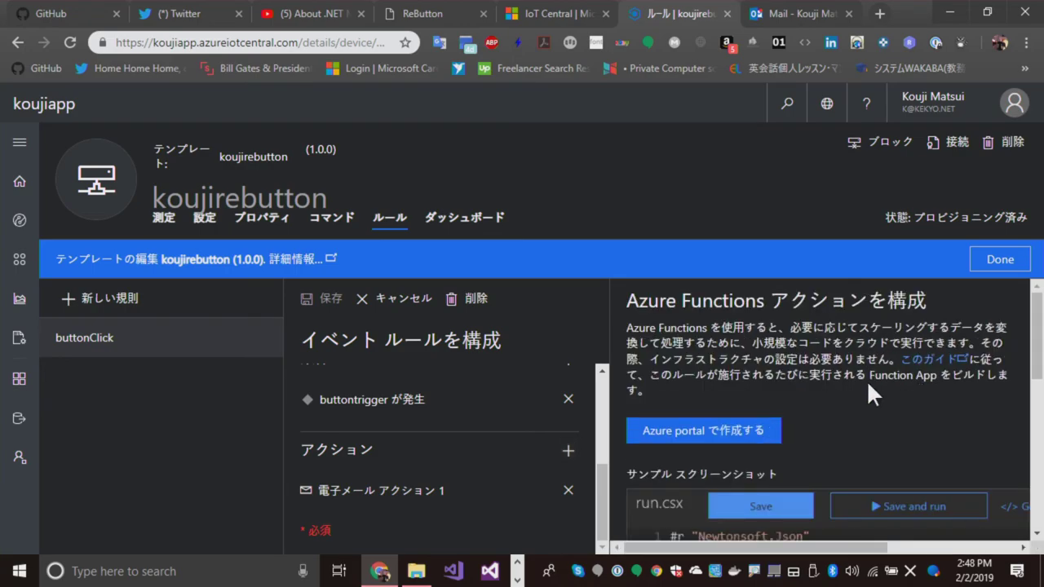
Scroll through the sample run.csx code in the Azure Functions action setup.
scroll(858, 389, down, 2)
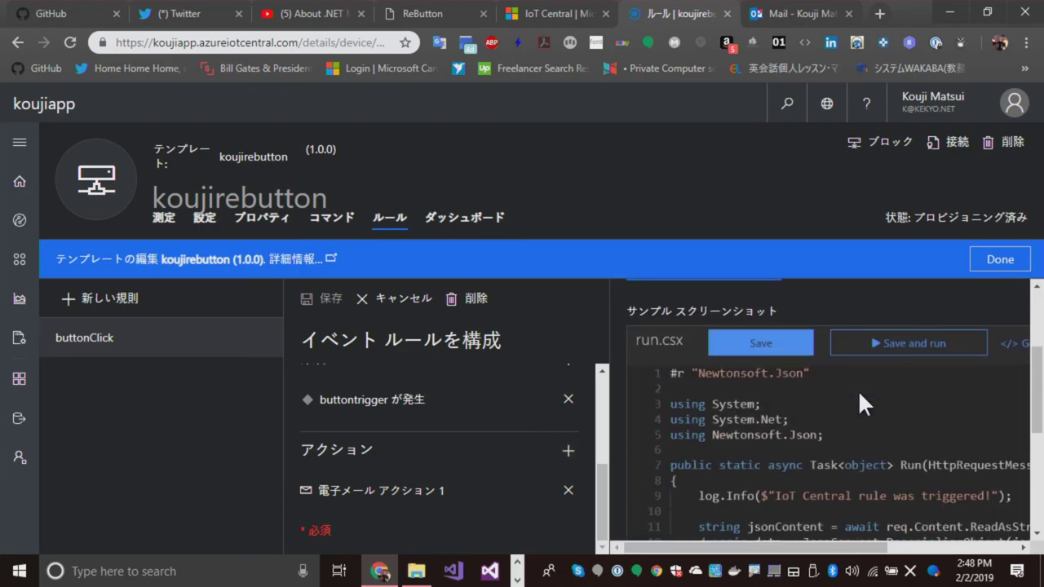
scroll(858, 389, down, 1)
scroll(858, 390, down, 1)
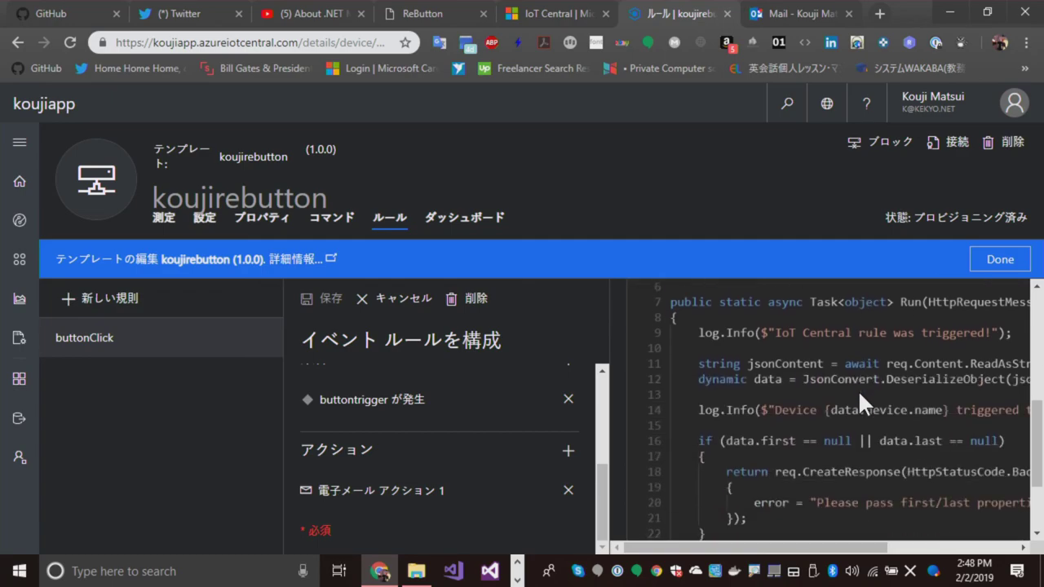
scroll(819, 418, down, 2)
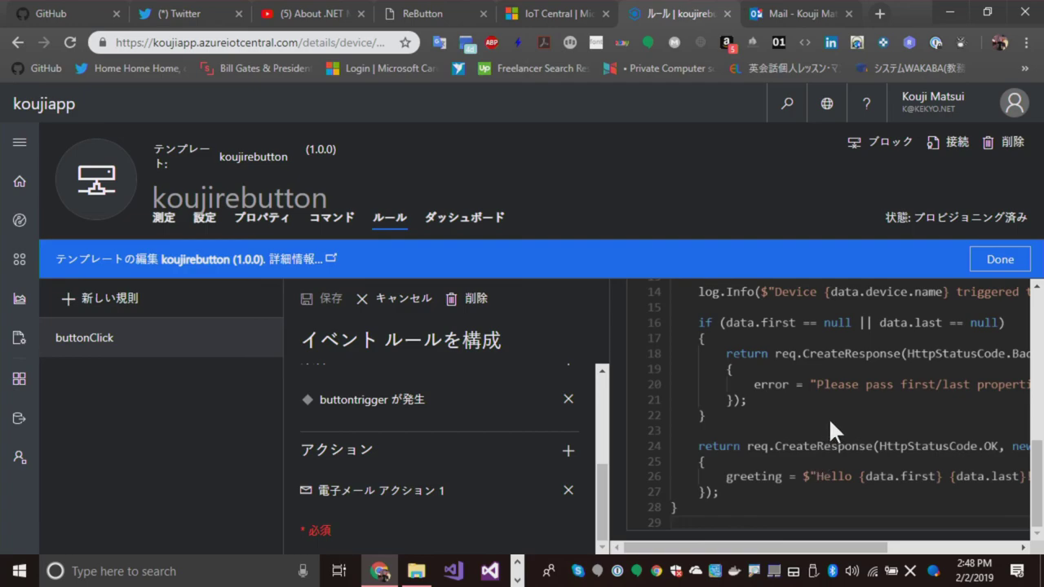
scroll(828, 418, up, 3)
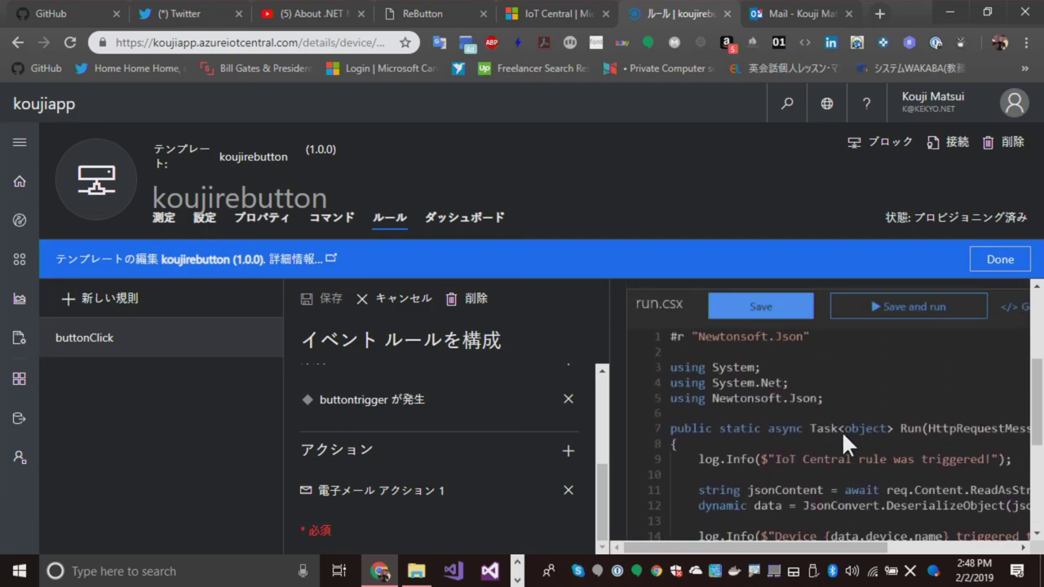
scroll(825, 502, down, 1)
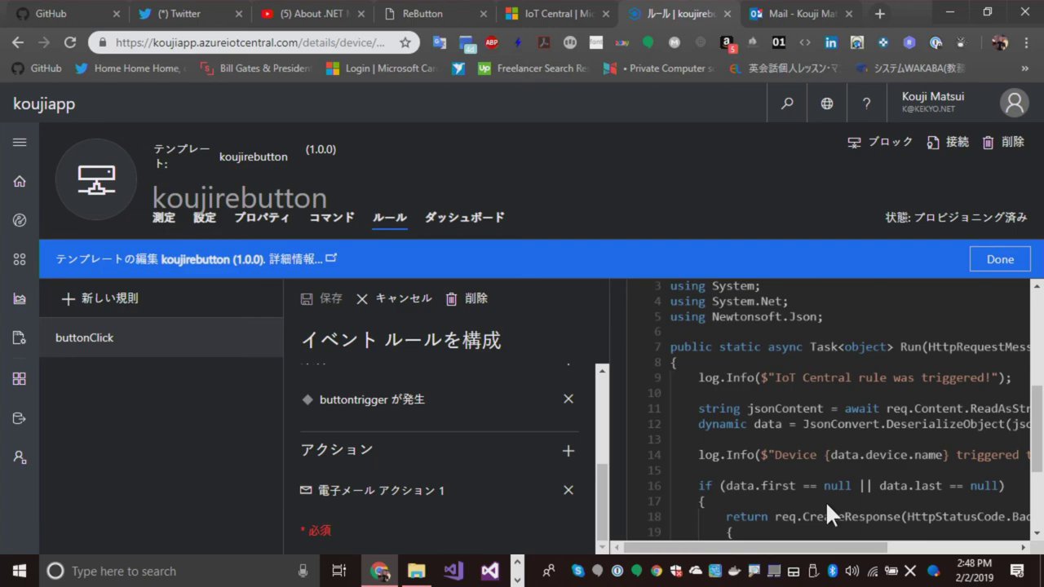
scroll(822, 479, up, 3)
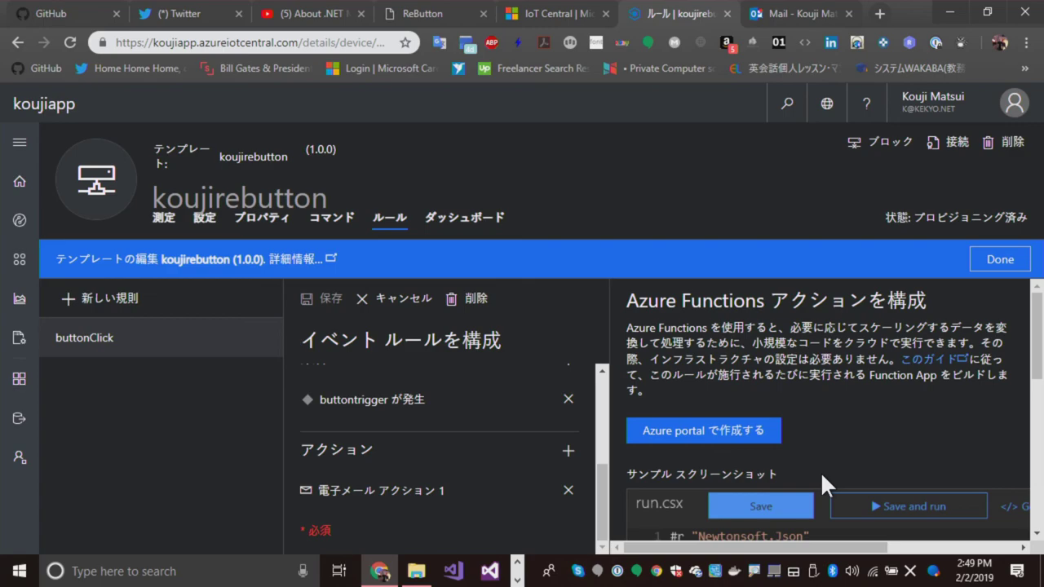
scroll(819, 477, down, 1)
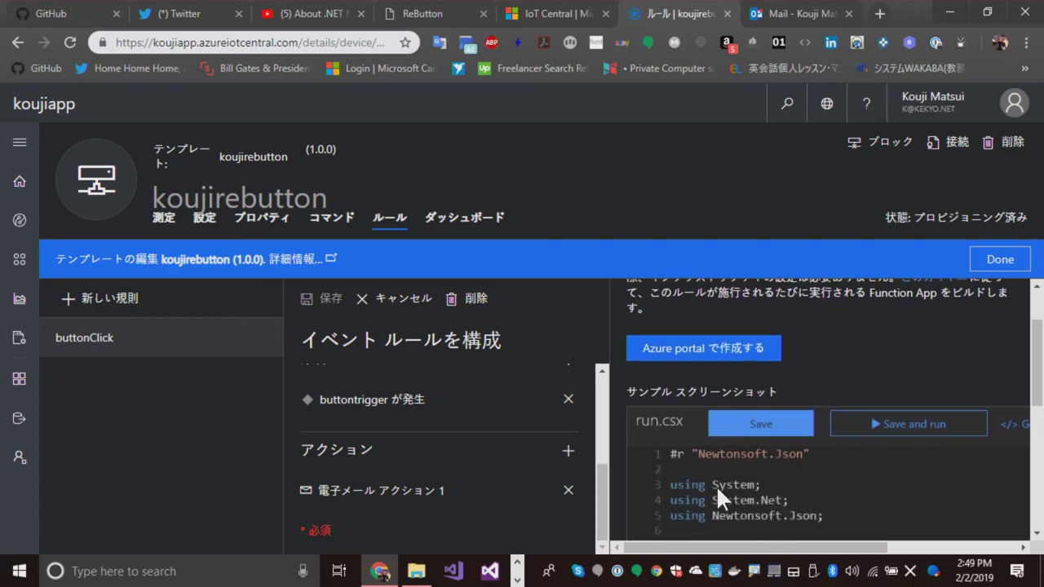
scroll(718, 485, down, 3)
drag(772, 377, 799, 462)
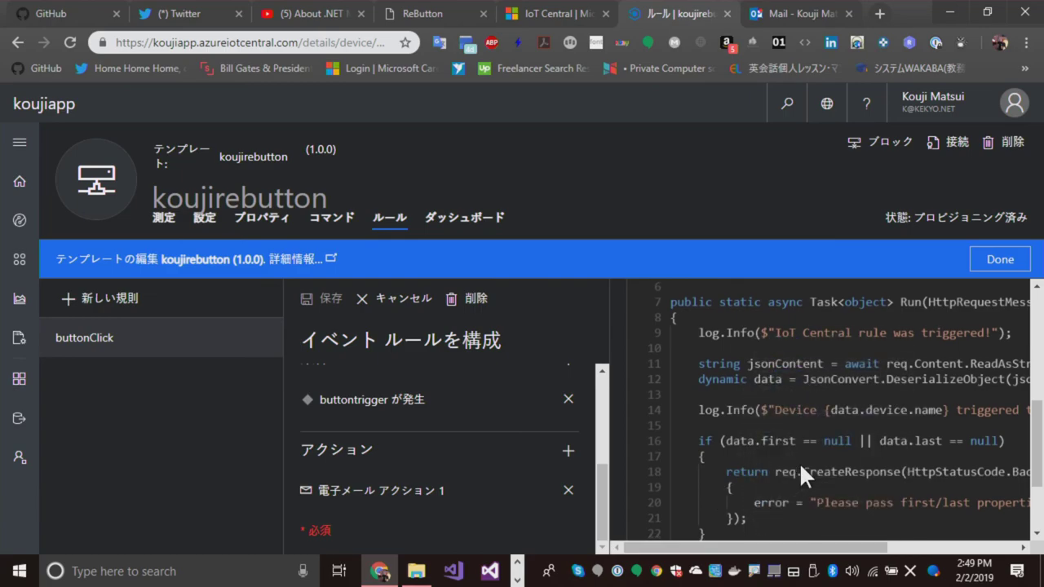
scroll(805, 449, up, 4)
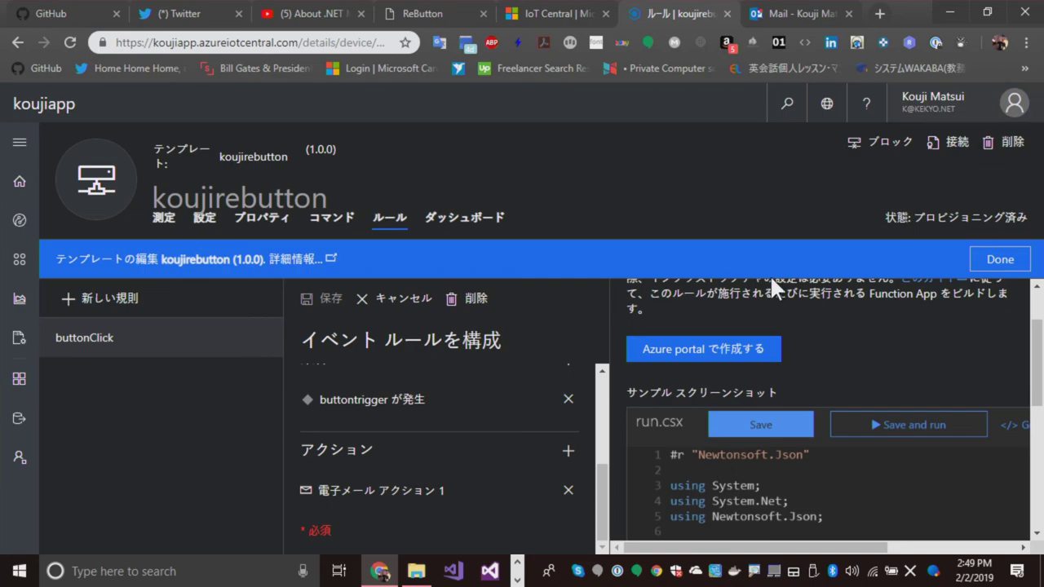
scroll(750, 415, down, 2)
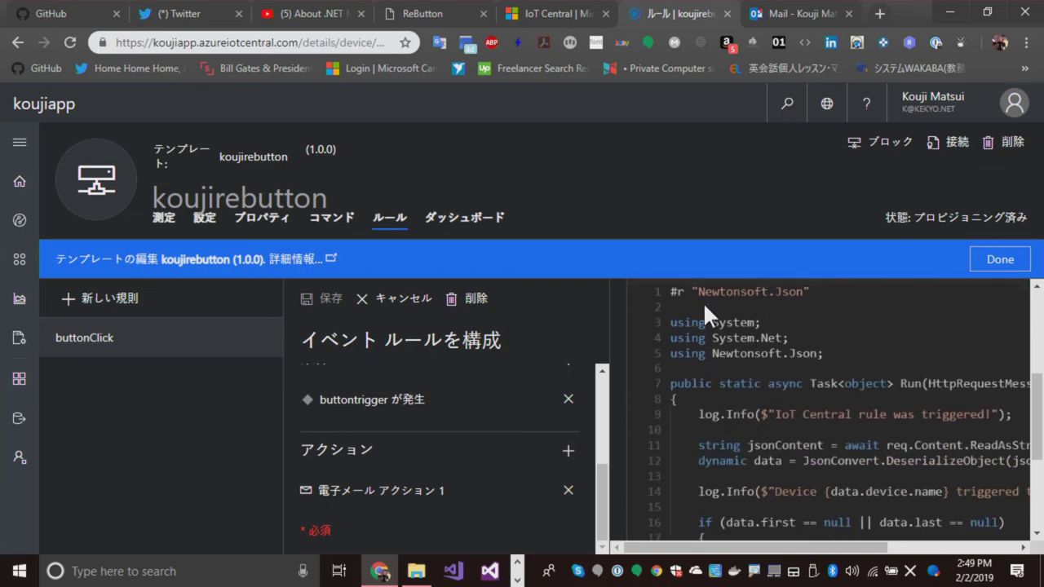
scroll(714, 309, down, 4)
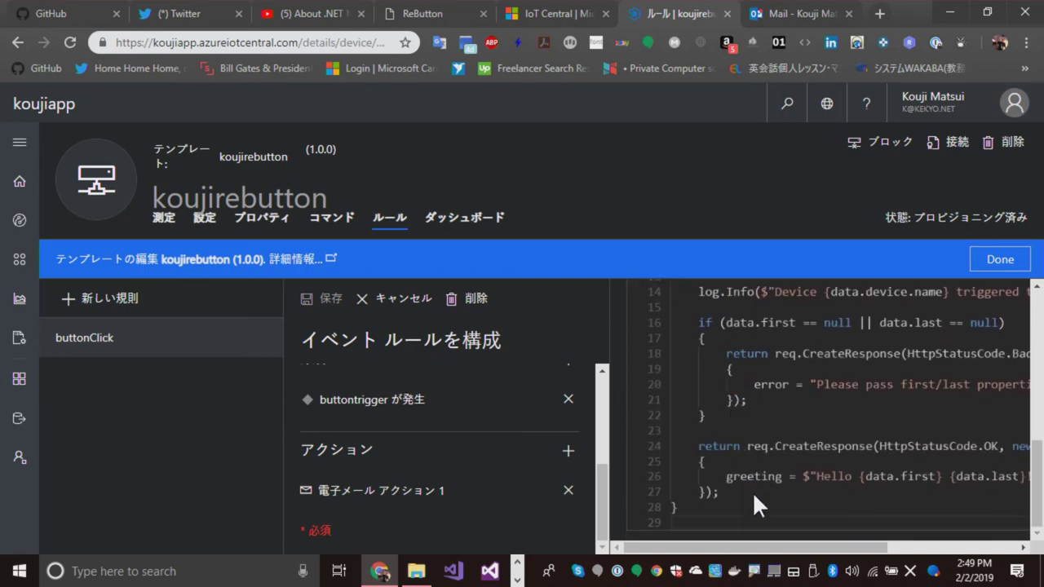
scroll(759, 504, up, 5)
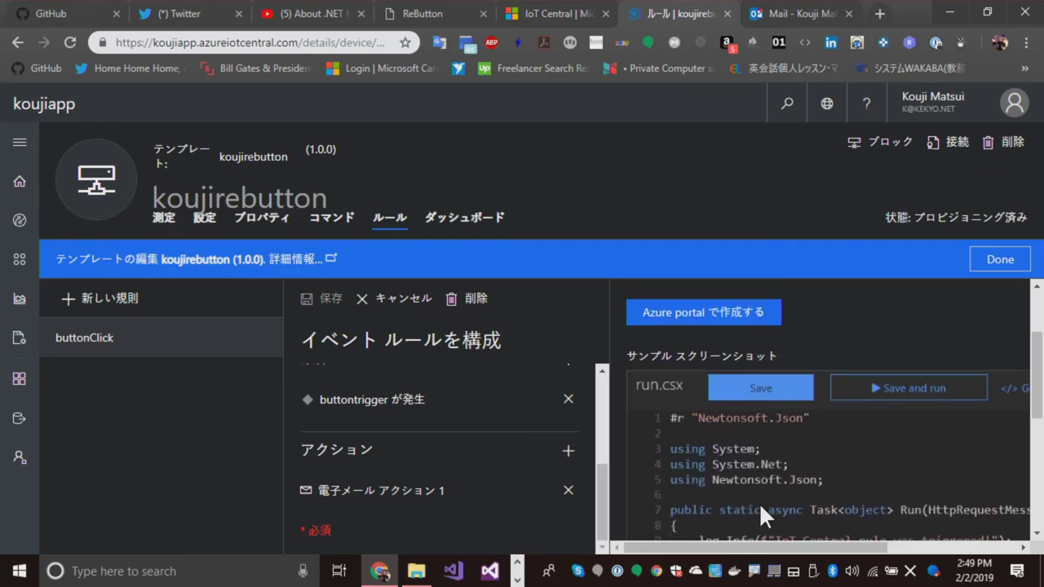
drag(797, 548, 789, 549)
scroll(775, 485, up, 3)
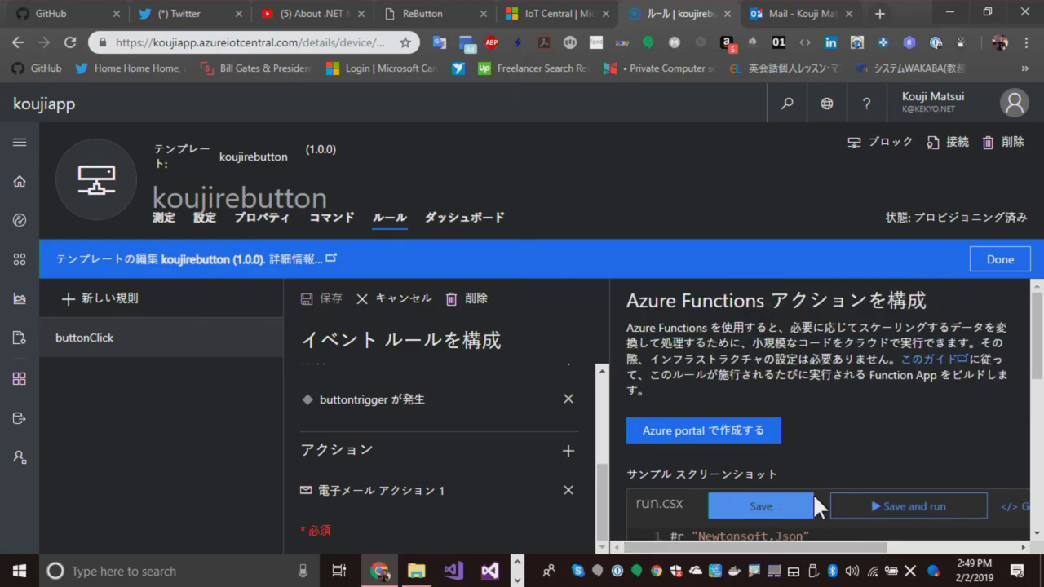
scroll(838, 498, down, 2)
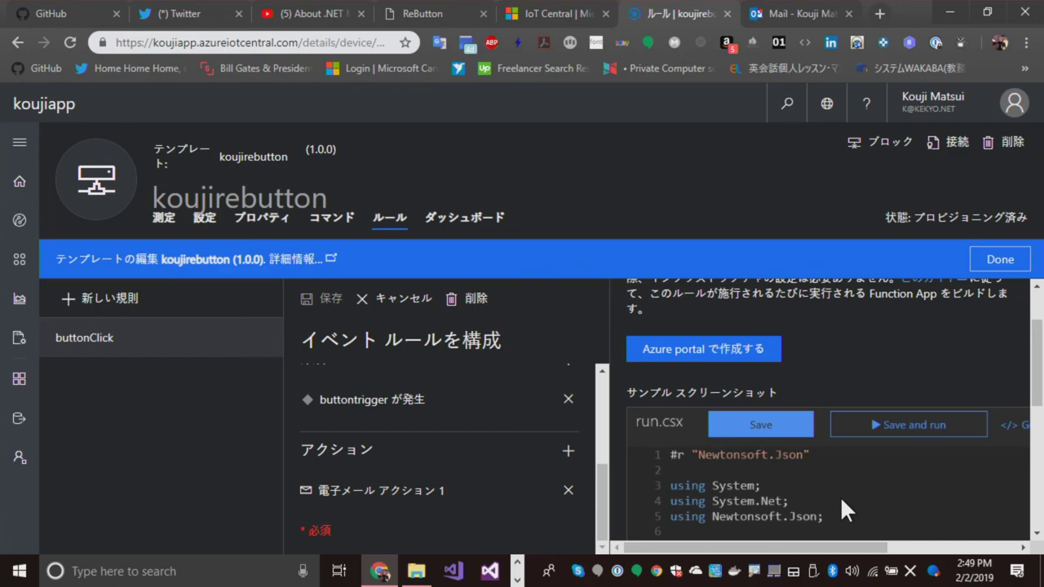
Follow 'Azure portal で作成する' to open the Function App creation form in a new tab.
click(714, 351)
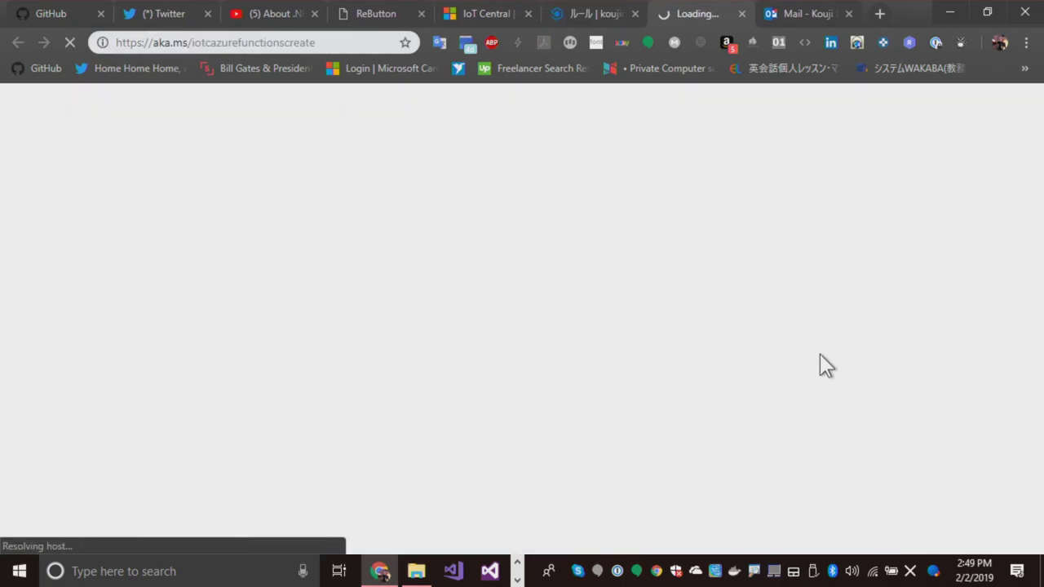